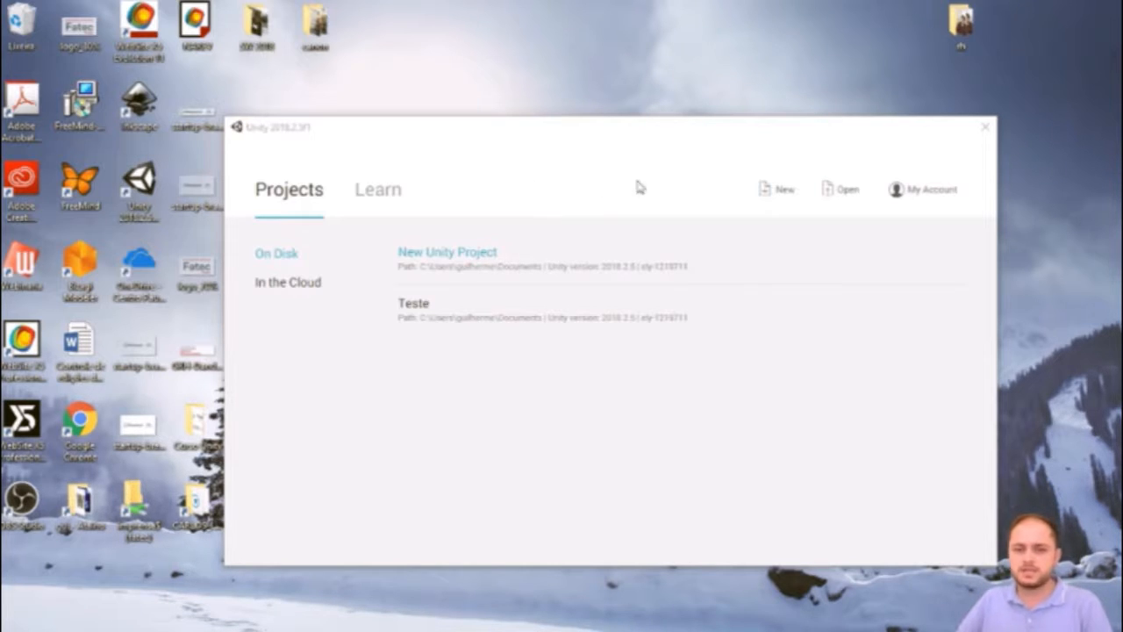
Step: Create a new 3D project named "Ola Unity" in the default location
left_click(772, 196)
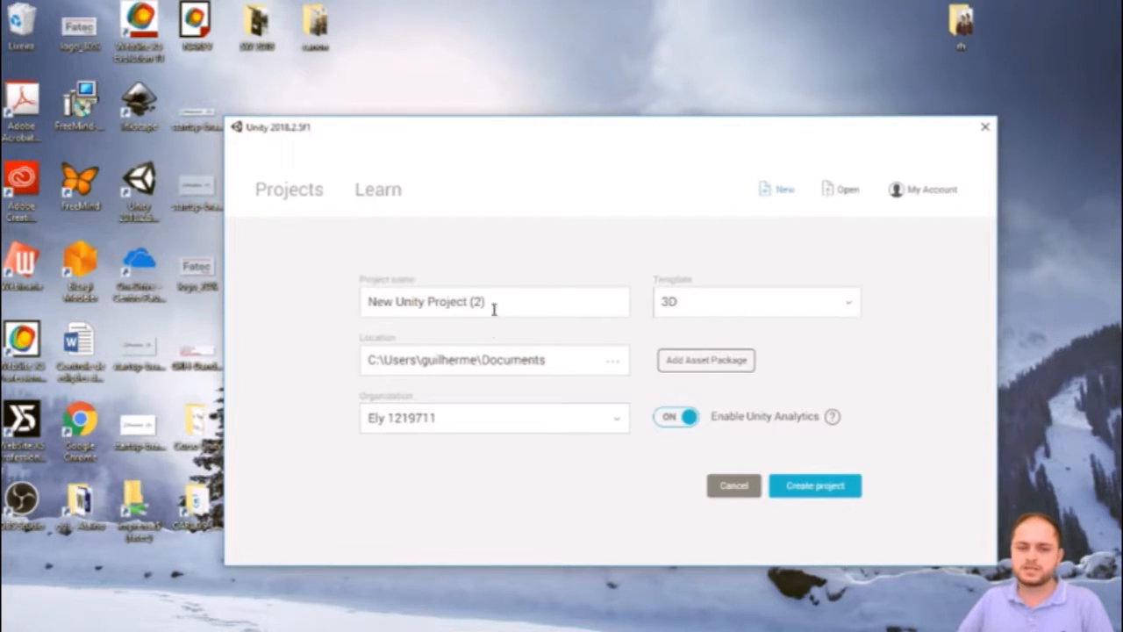
left_click_drag(531, 305, 316, 310)
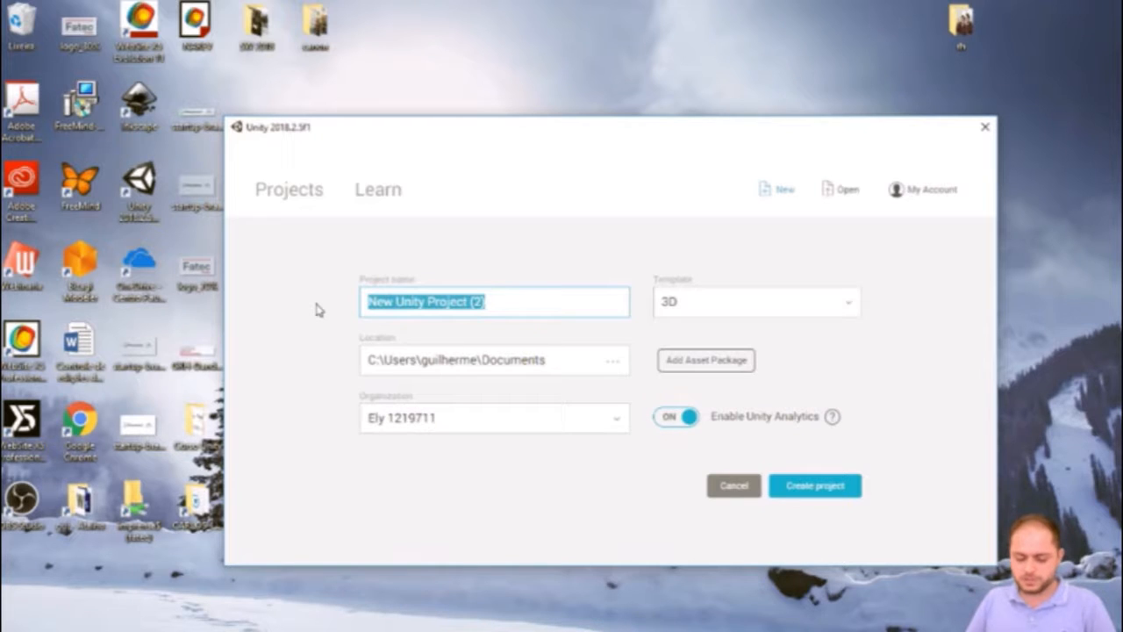
type("Ola U")
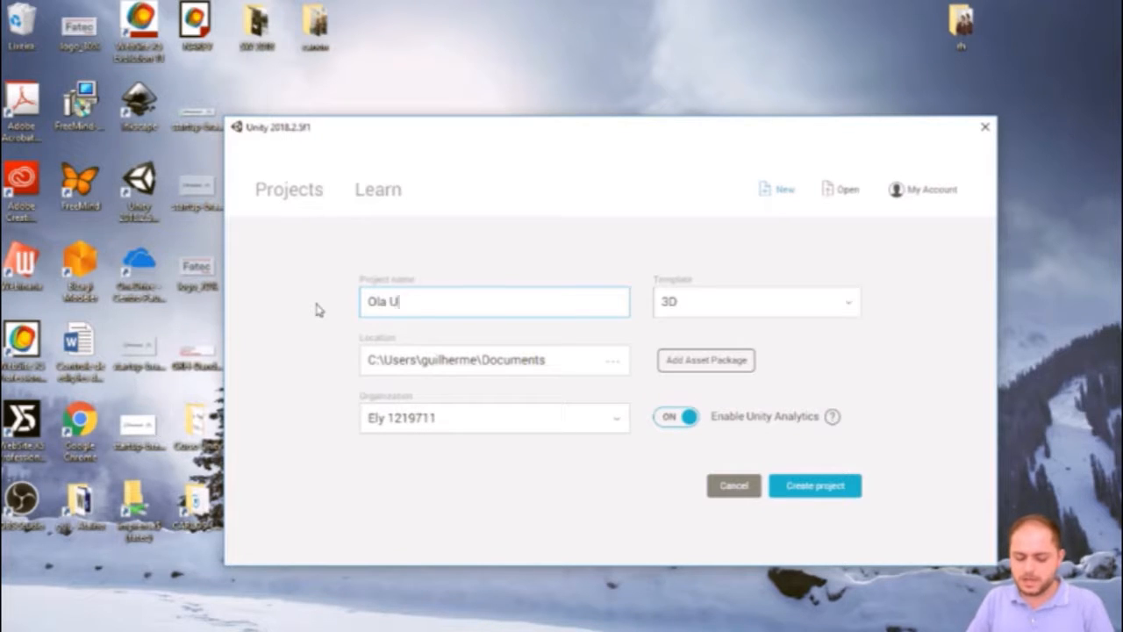
type("niuty")
key("BackSpace")
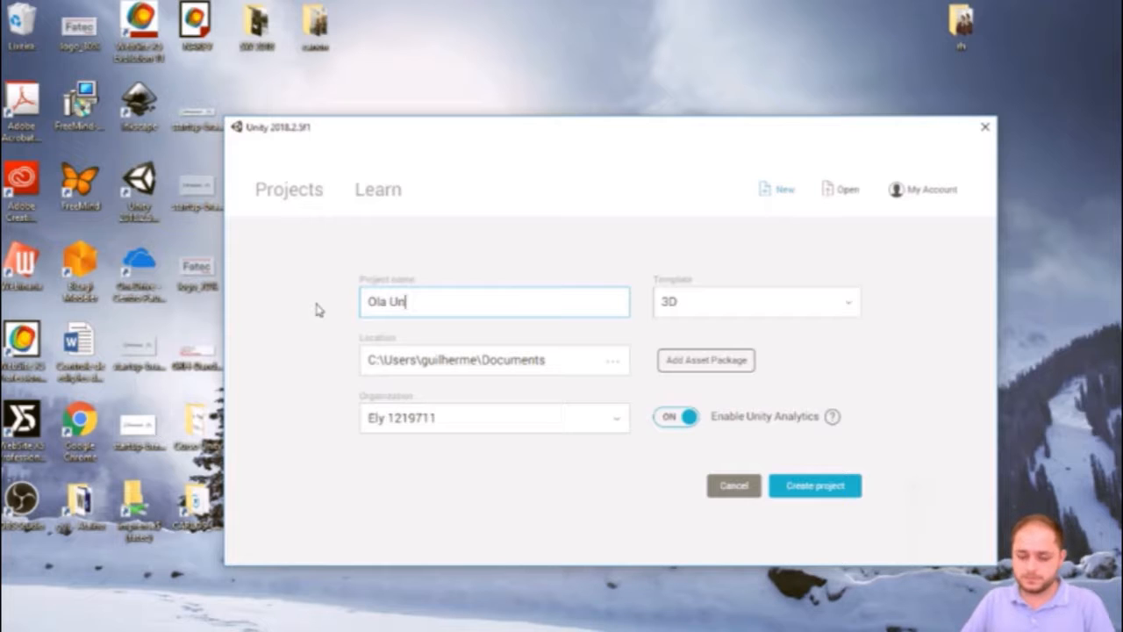
type("ity")
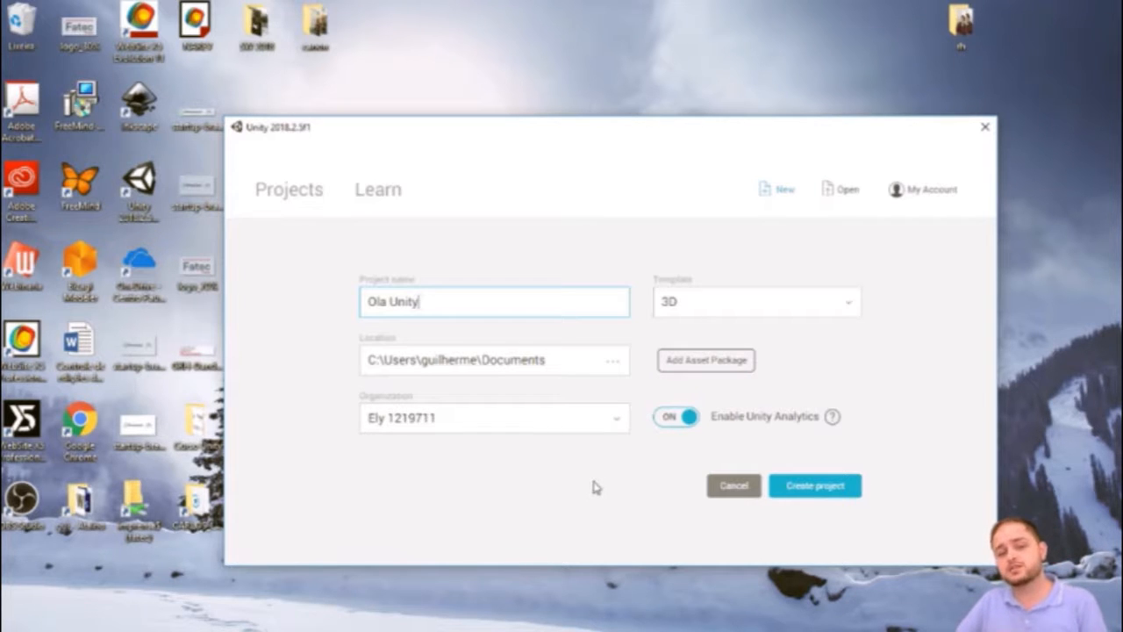
left_click(815, 486)
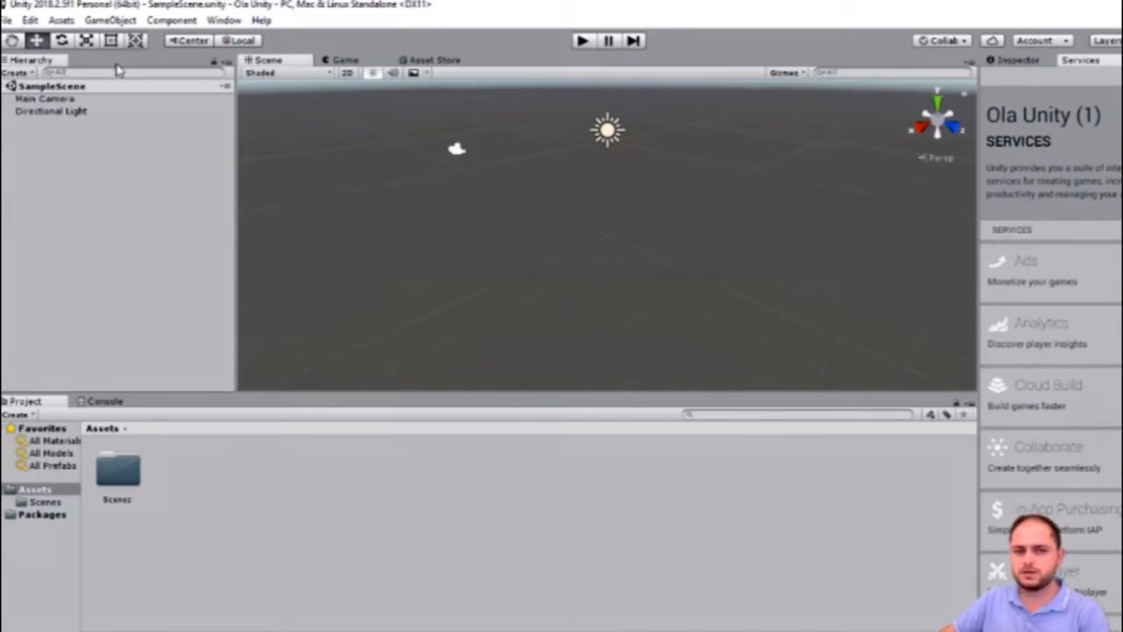
Step: Inspect the Directional Light and Main Camera in the scene, including the camera preview, and clear the selection
left_click(74, 114)
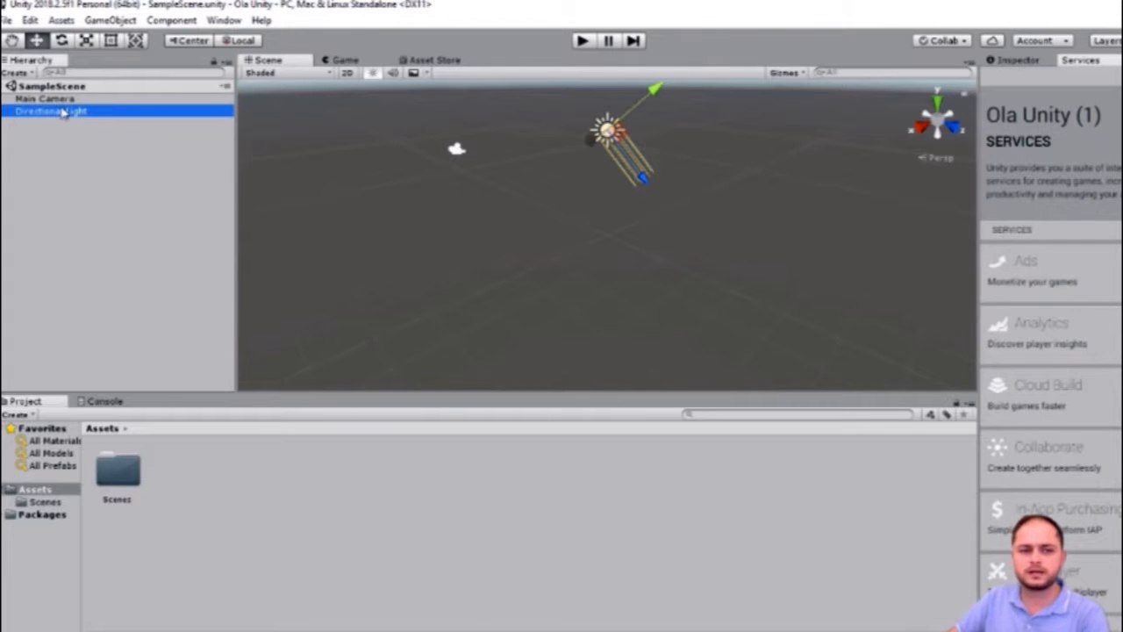
double_click(58, 100)
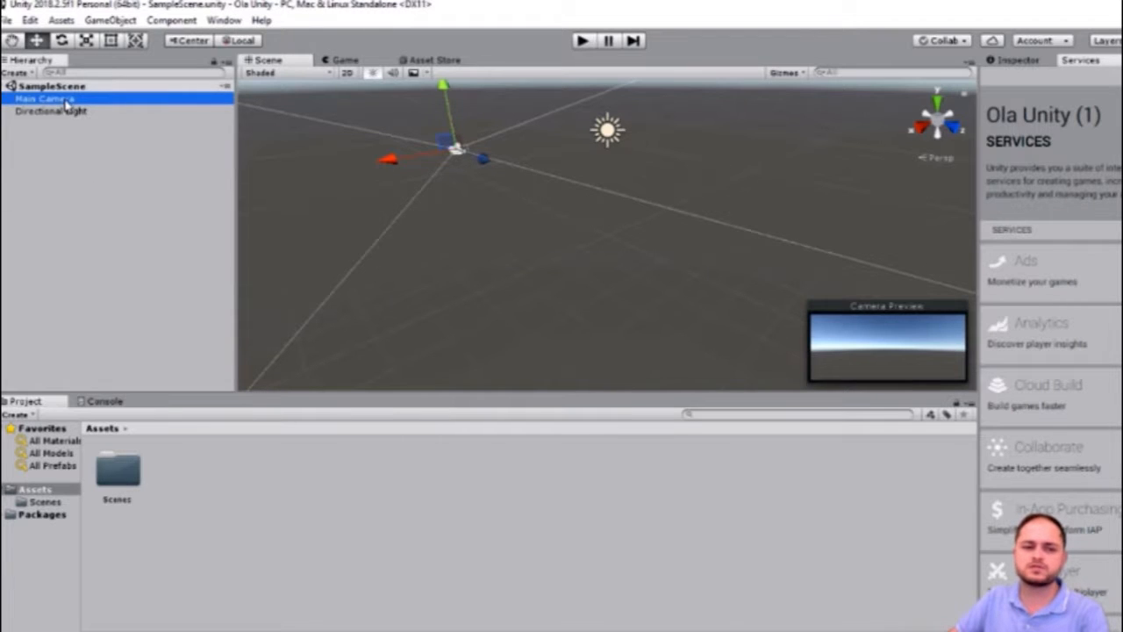
left_click(35, 98)
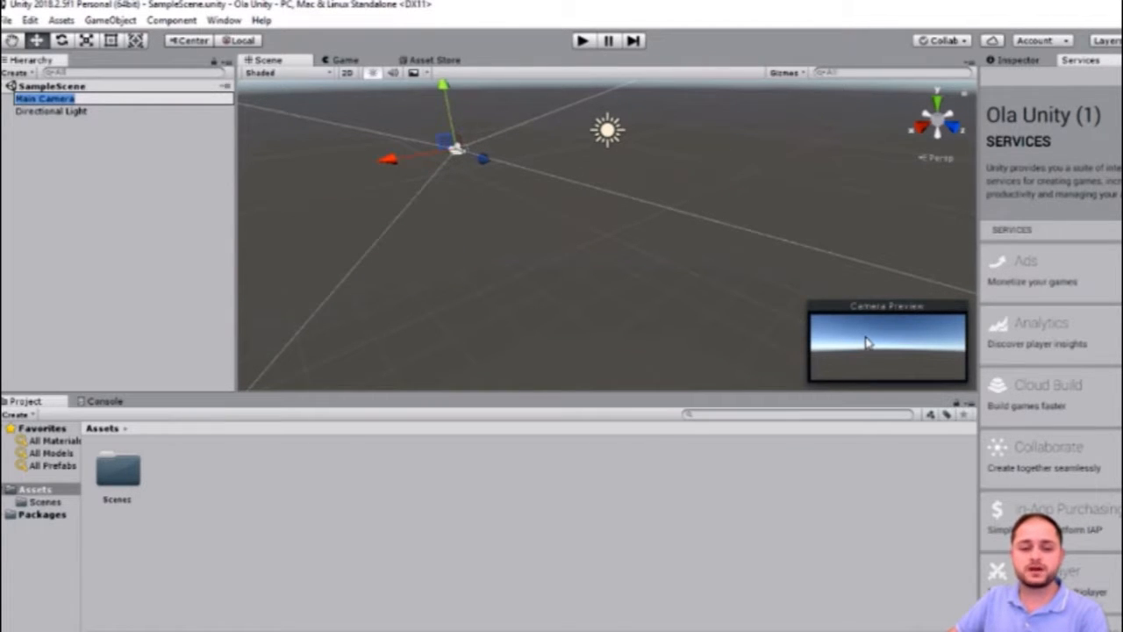
left_click(125, 225)
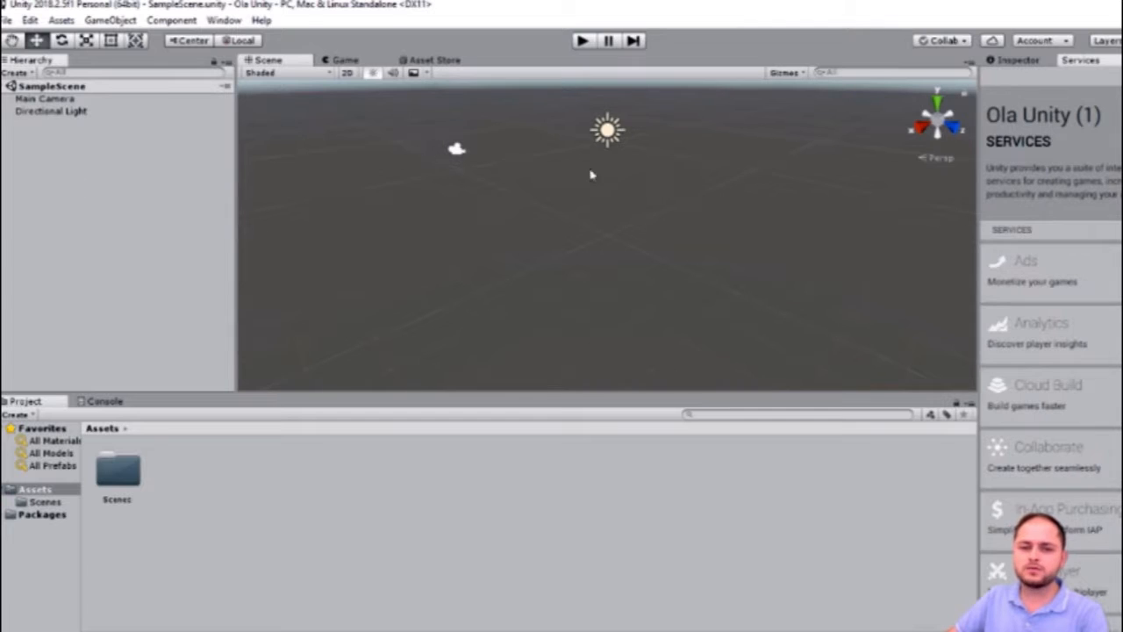
Step: Show the object properties in the Inspector and examine those of the Main Camera and the Directional Light
left_click(1025, 65)
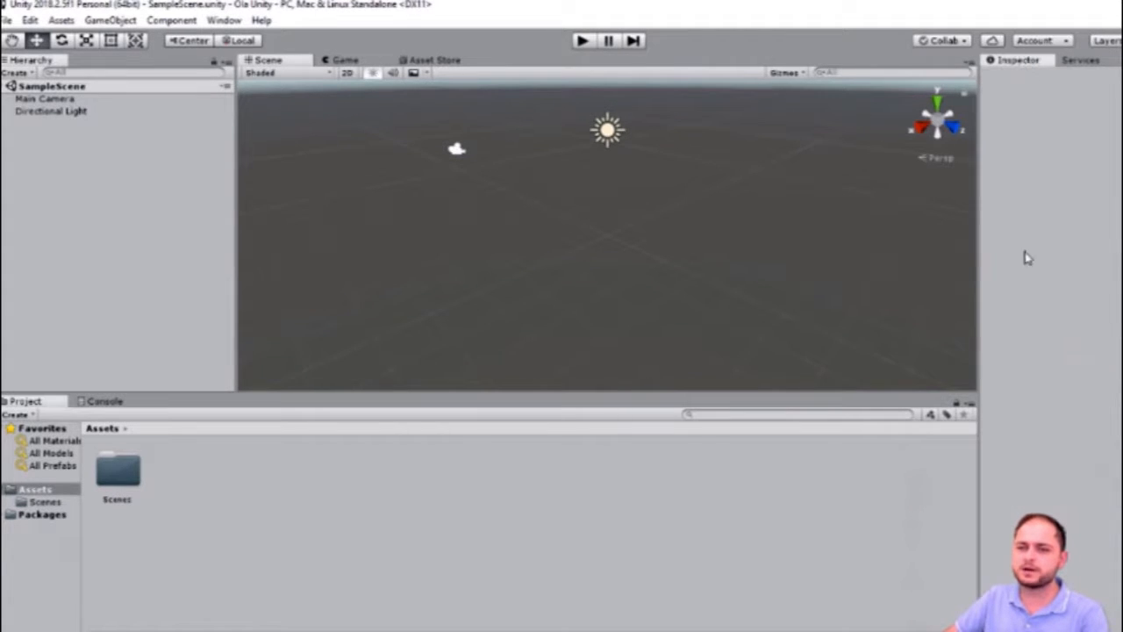
left_click(67, 114)
left_click(62, 100)
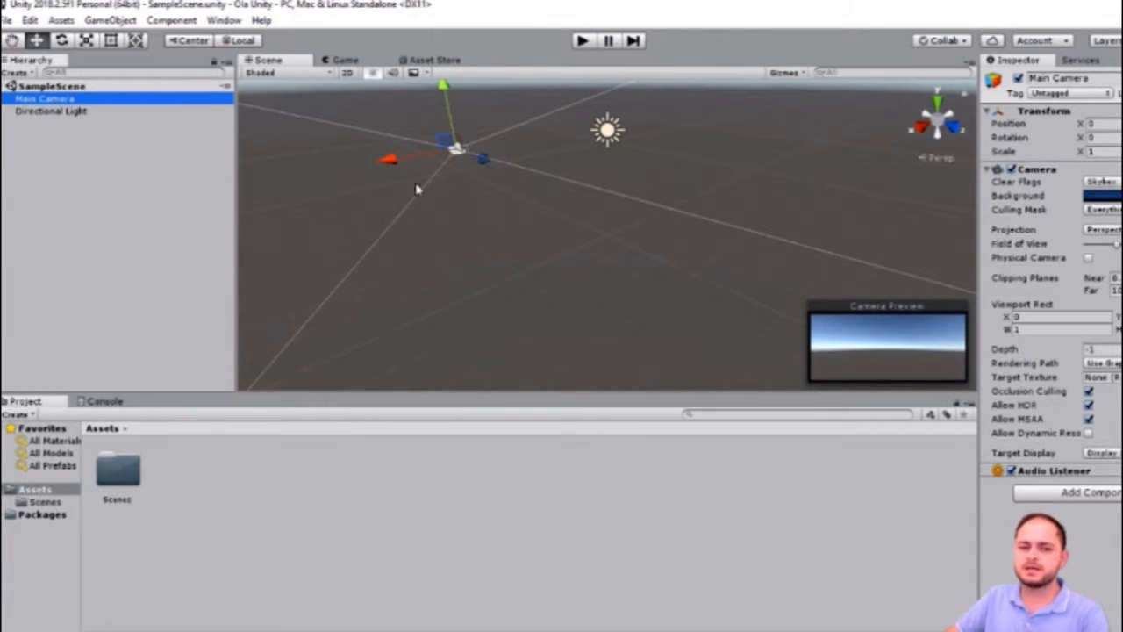
left_click(73, 116)
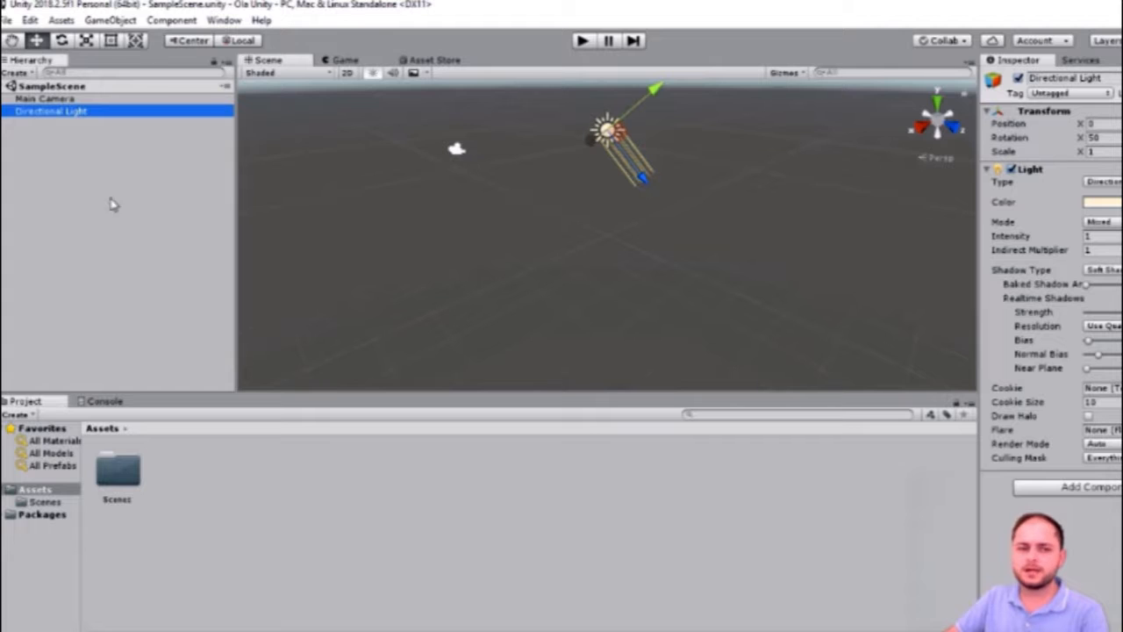
Step: Add a Plane 3D object to the scene
left_click(110, 20)
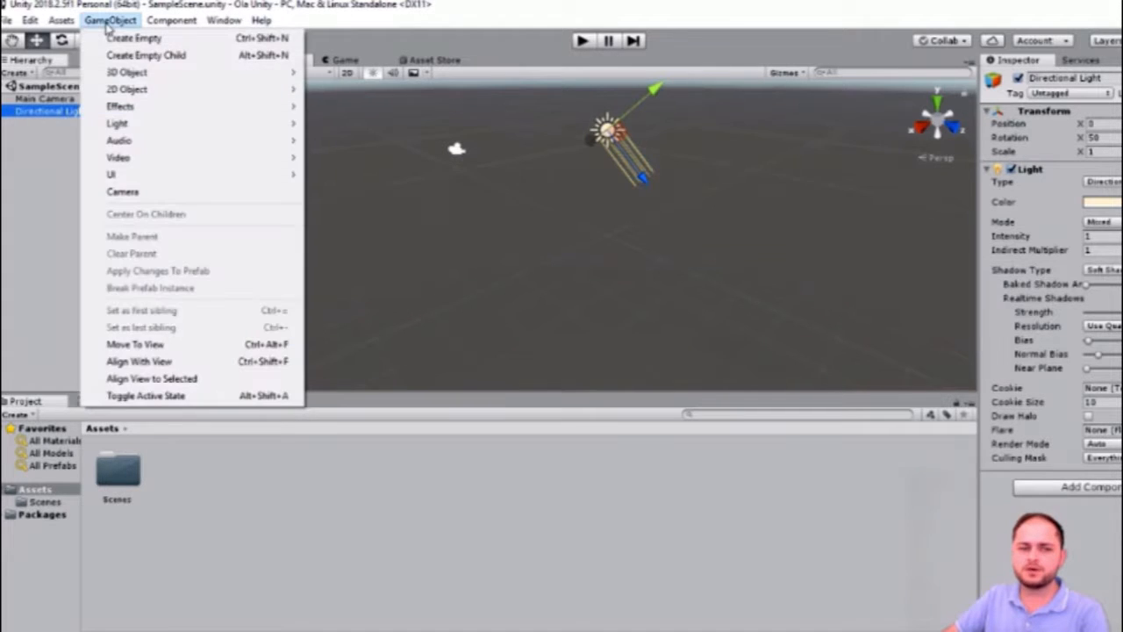
mouse_move(138, 74)
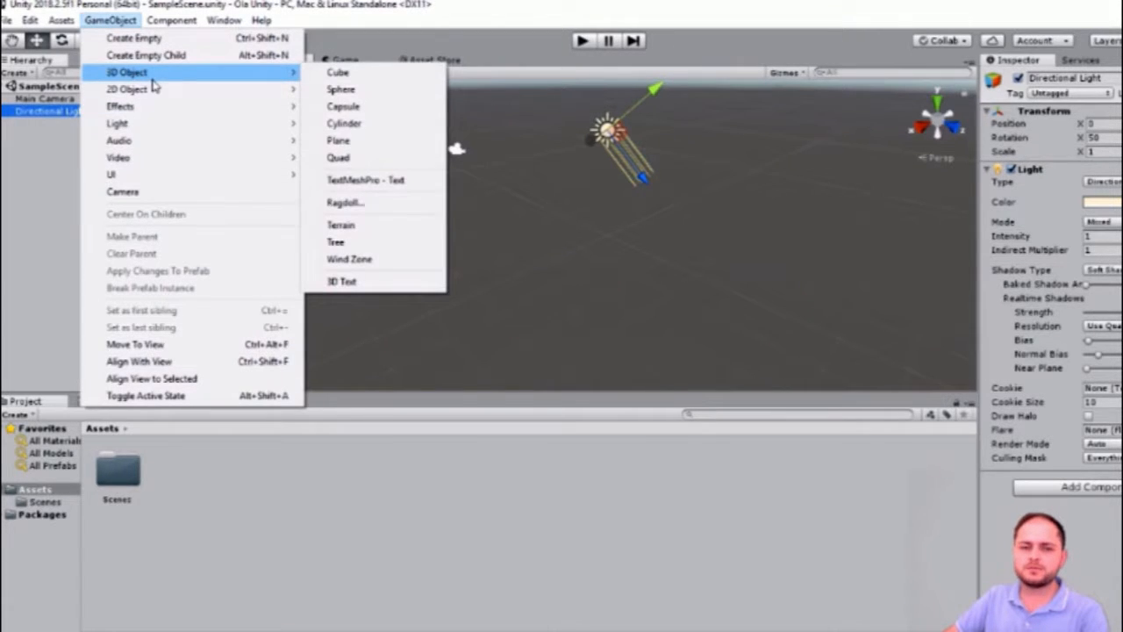
left_click(375, 146)
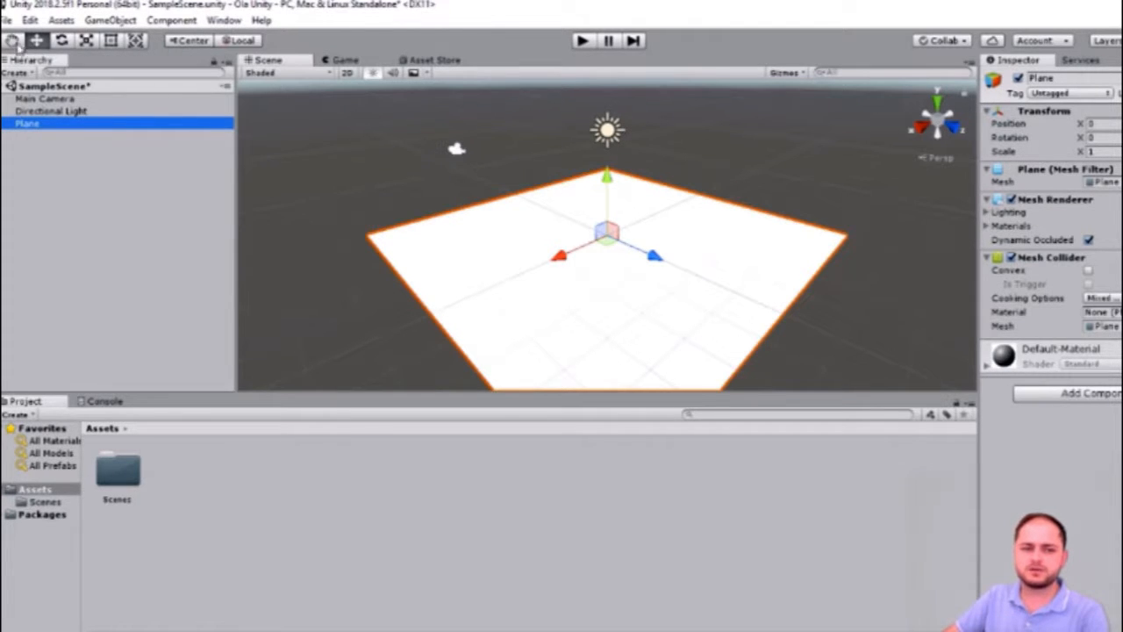
Step: Move the plane slightly along its three axes with the Move tool, to about 0.03 in X
left_click(13, 41)
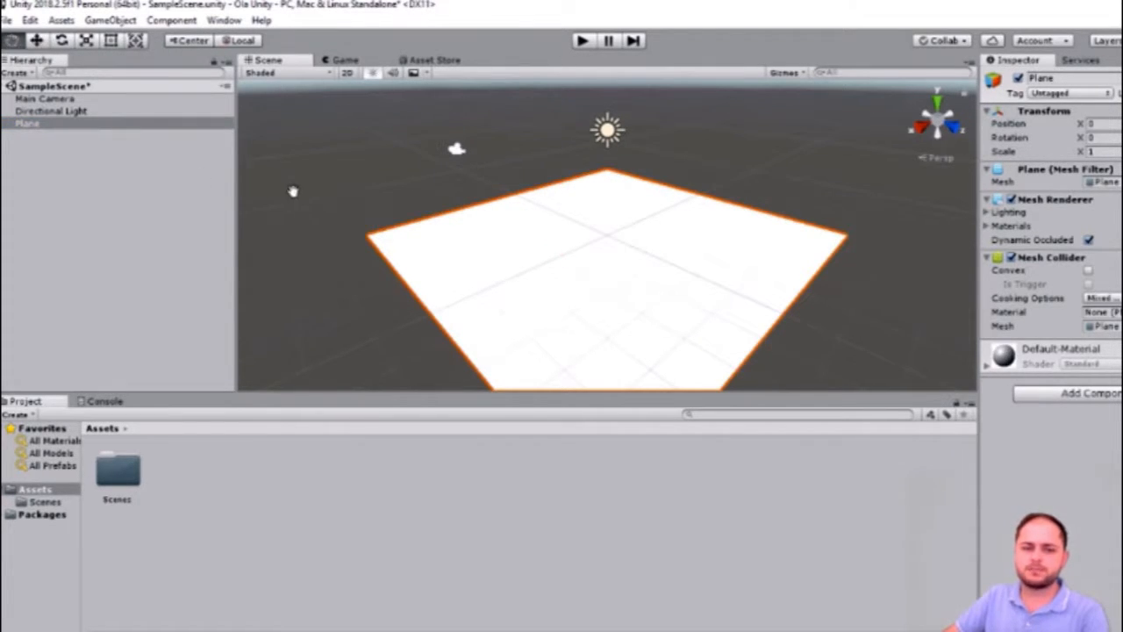
mouse_move(451, 266)
left_mouse_down()
mouse_move(479, 255)
mouse_move(482, 175)
mouse_move(471, 283)
mouse_move(457, 158)
mouse_move(453, 268)
mouse_move(444, 233)
mouse_move(461, 181)
mouse_move(514, 288)
mouse_move(431, 236)
mouse_move(451, 276)
left_mouse_up()
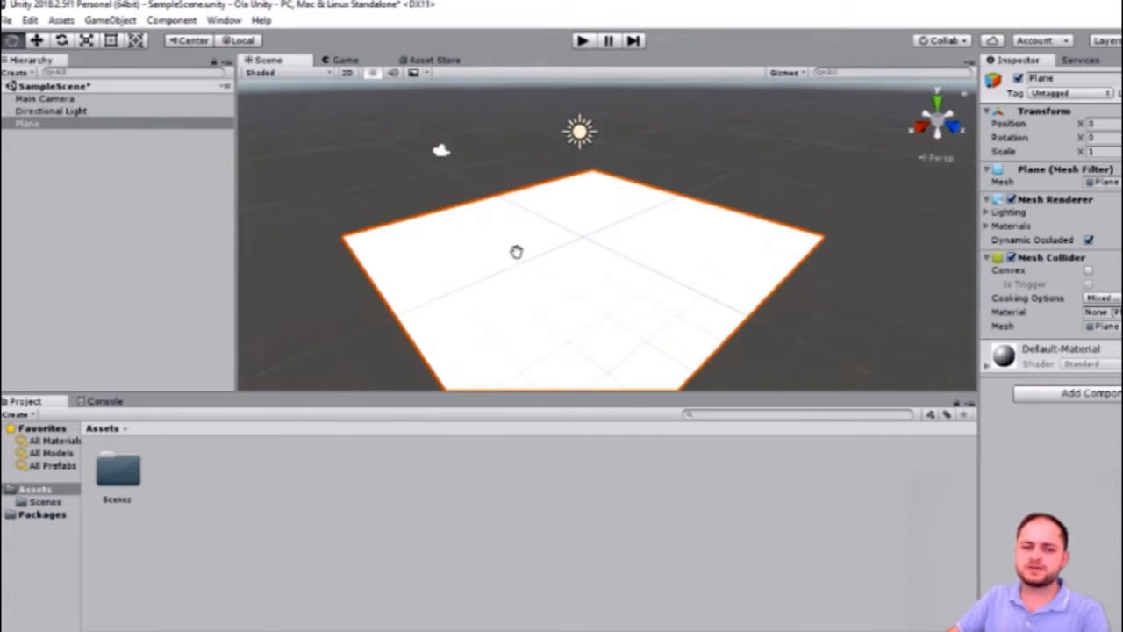
left_click_drag(557, 282, 575, 266, "alt")
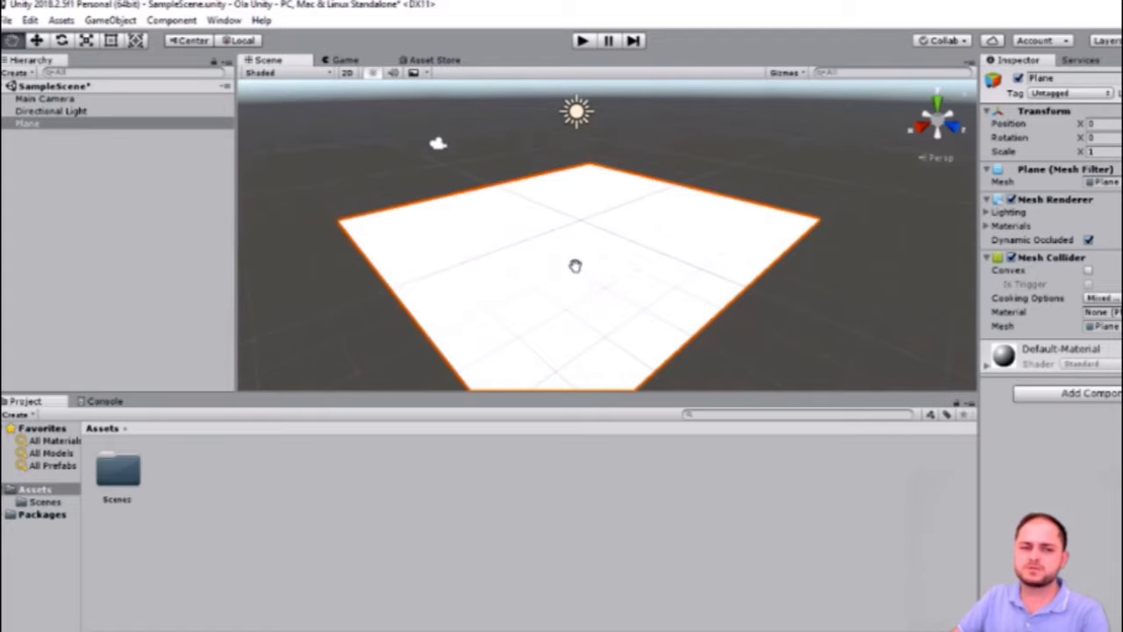
left_click(37, 40)
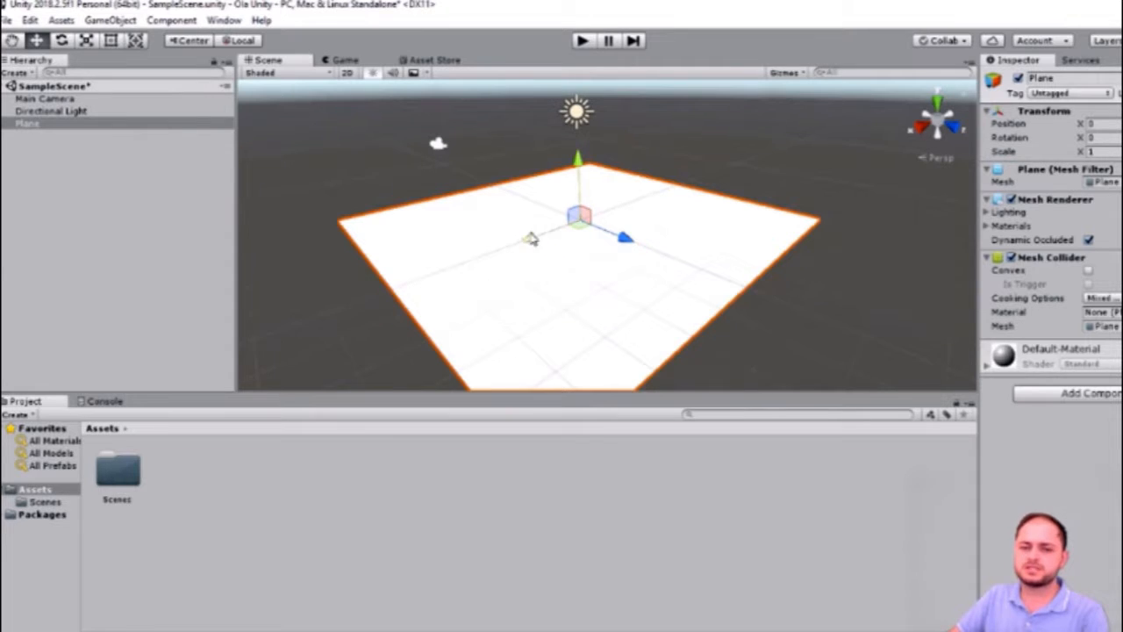
mouse_move(625, 243)
left_mouse_down()
mouse_move(562, 228)
mouse_move(577, 223)
mouse_move(632, 260)
mouse_move(619, 261)
left_mouse_up()
mouse_move(531, 243)
left_mouse_down()
mouse_move(594, 220)
mouse_move(530, 245)
left_mouse_up()
mouse_move(577, 180)
left_mouse_down()
mouse_move(575, 131)
mouse_move(571, 174)
left_mouse_up()
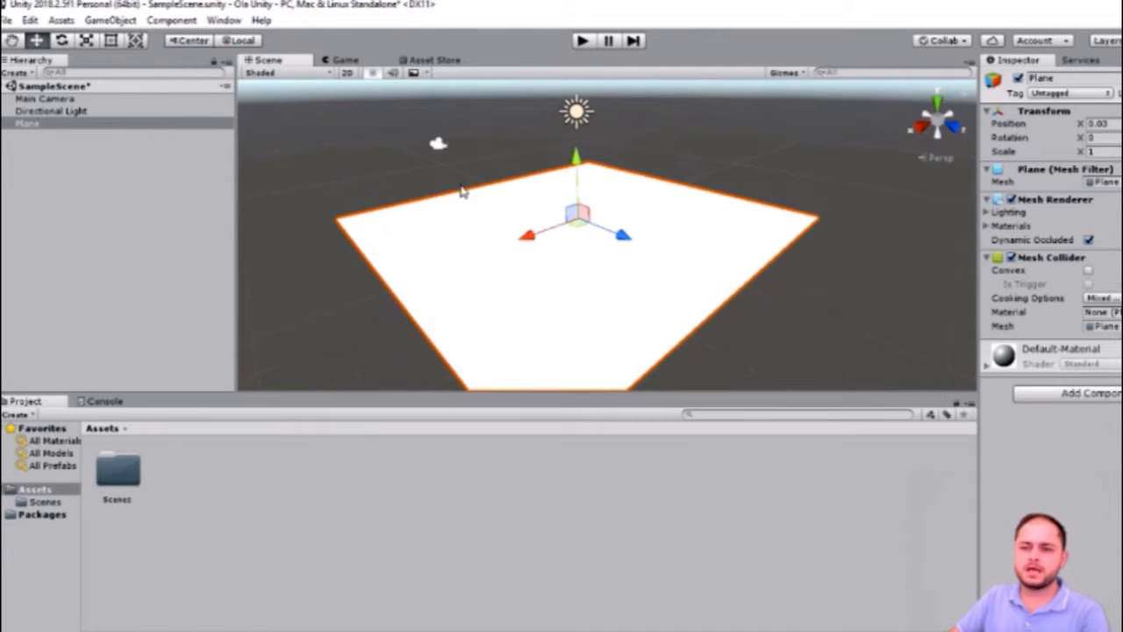
Step: Rotate the plane freehand around its axes with the Rotate tool, to an X rotation of about 12.2 degrees
left_click(61, 40)
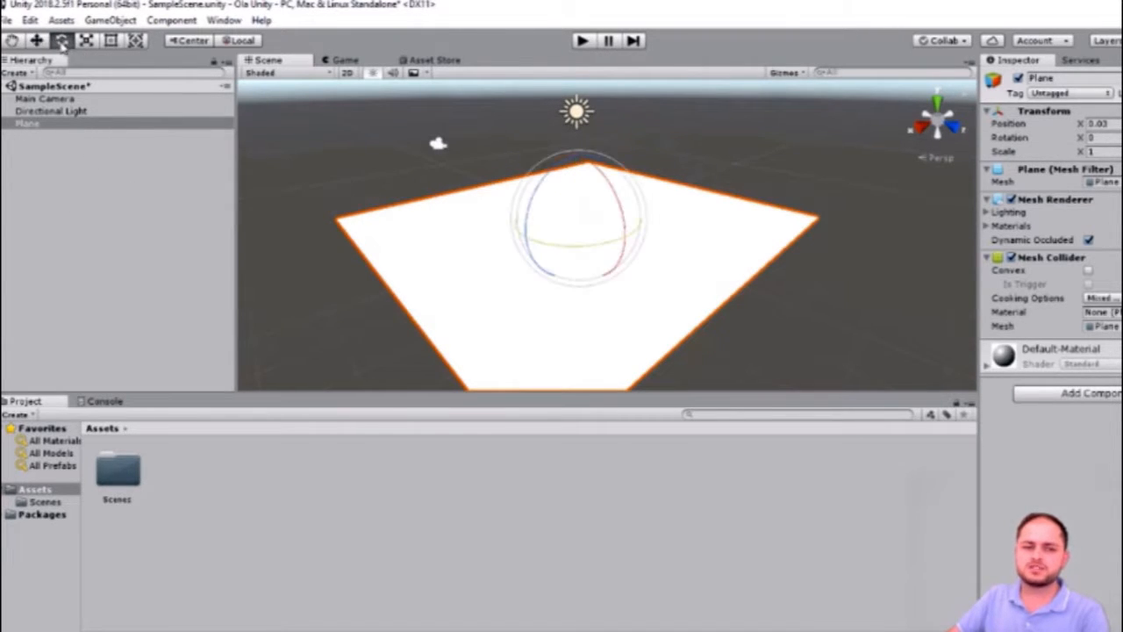
left_click_drag(625, 245, 604, 254)
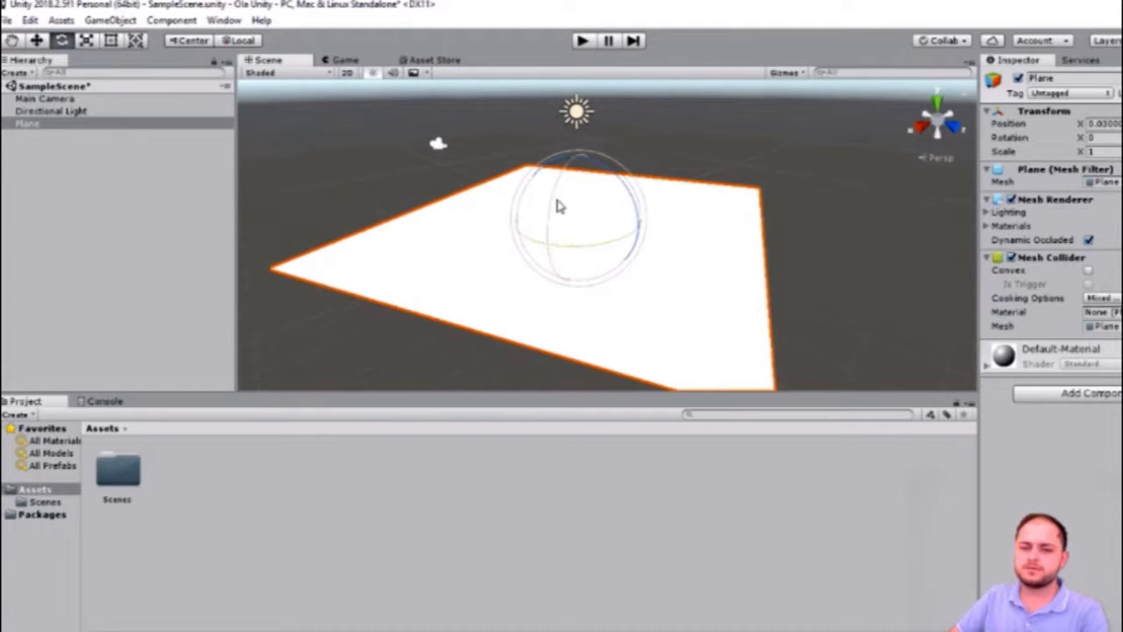
left_click_drag(557, 205, 558, 232)
left_click_drag(627, 207, 647, 276)
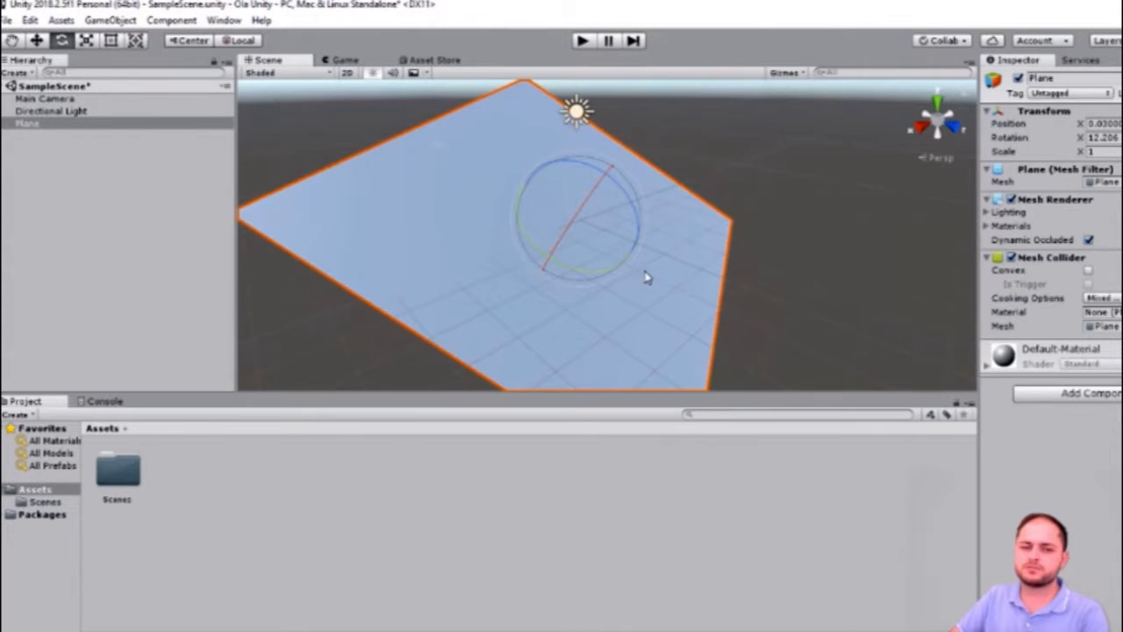
Step: Scale the plane freehand with the Scale tool, lengthening it along Z and narrowing it to about 0.69 in X
left_click(86, 41)
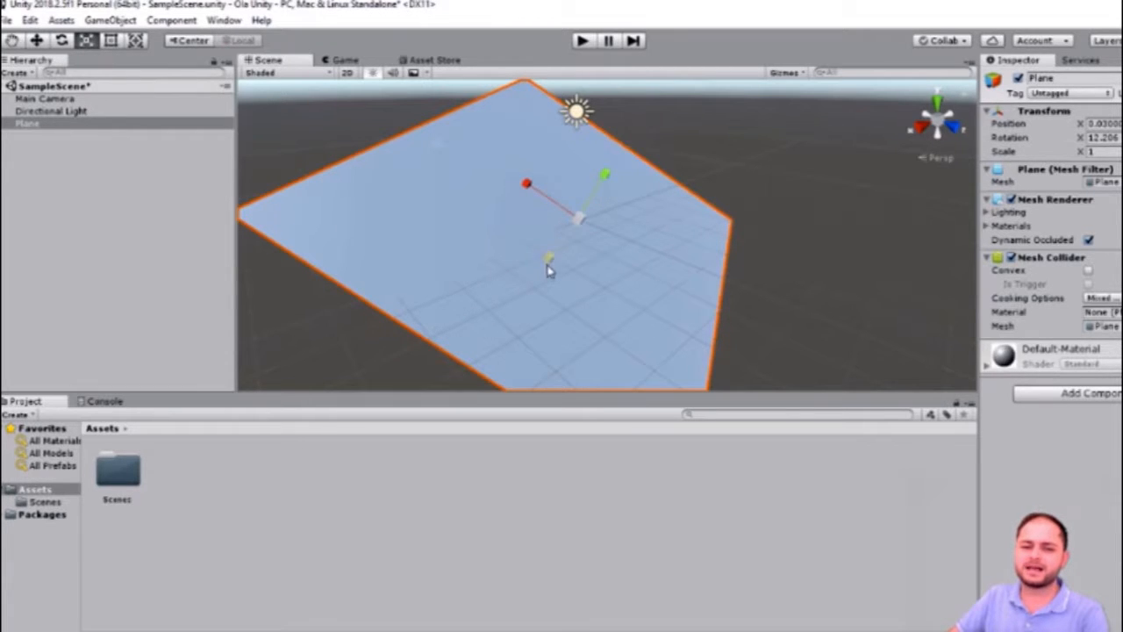
left_click_drag(550, 260, 535, 278)
mouse_move(528, 190)
left_mouse_down()
mouse_move(560, 212)
mouse_move(541, 195)
left_mouse_up()
left_click_drag(605, 181, 597, 209)
left_click_drag(610, 167, 597, 205)
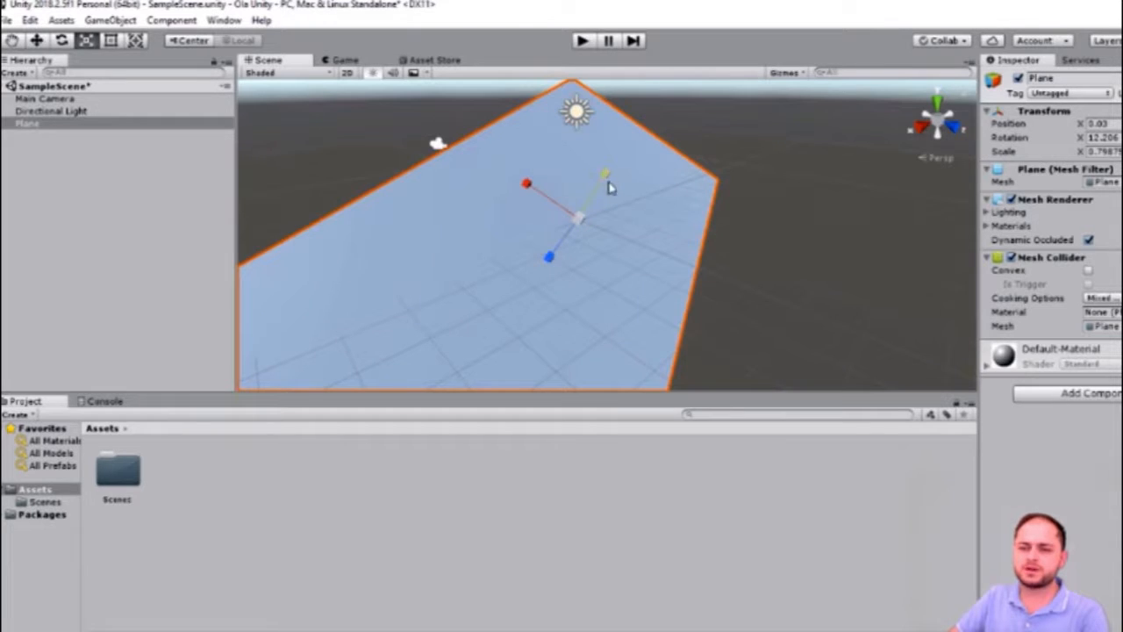
left_click_drag(527, 185, 525, 219)
mouse_move(610, 175)
left_mouse_down()
mouse_move(619, 151)
mouse_move(576, 219)
mouse_move(624, 145)
mouse_move(617, 160)
left_mouse_up()
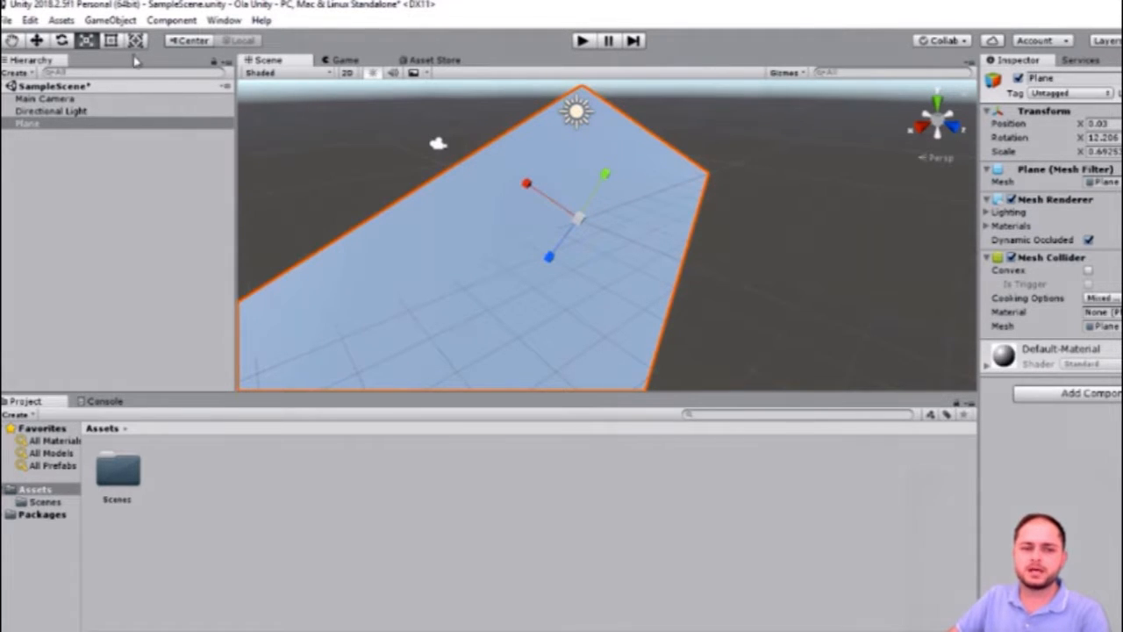
Step: Resize the plane slightly from its far corner with the Rect tool, then activate the combined Transform tool
left_click(111, 41)
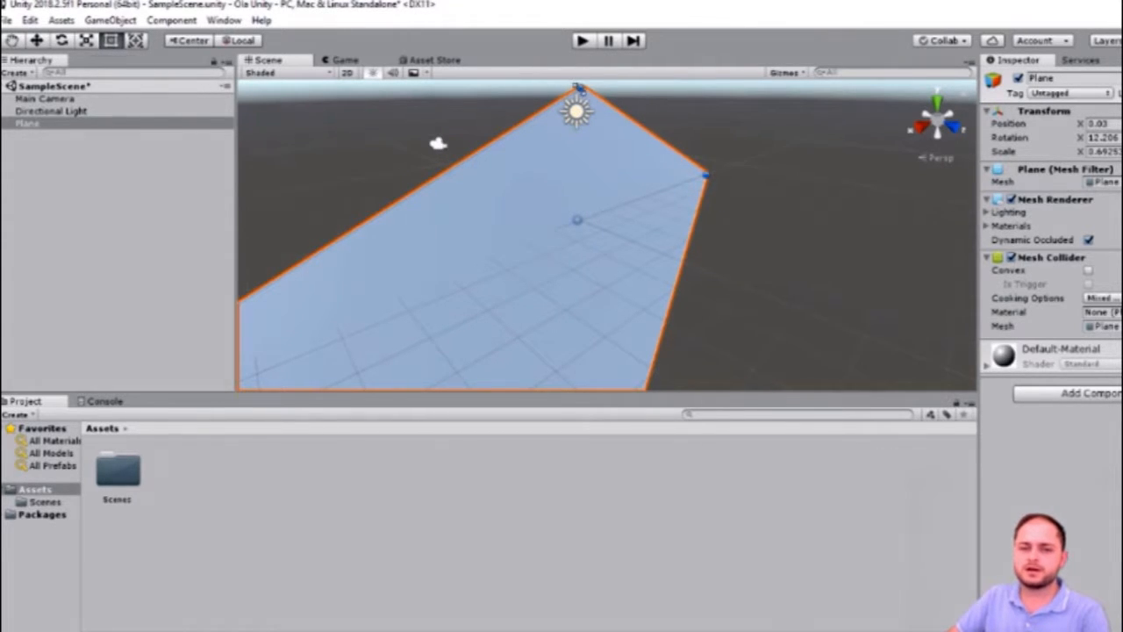
mouse_move(579, 88)
left_mouse_down()
mouse_move(581, 125)
mouse_move(571, 93)
left_mouse_up()
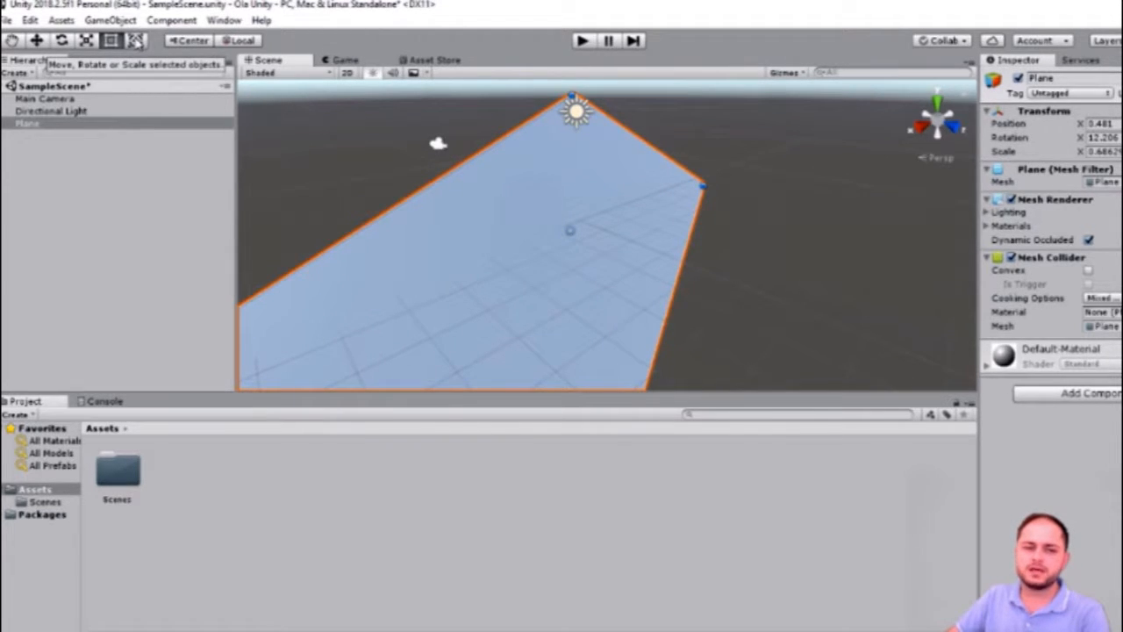
left_click(136, 41)
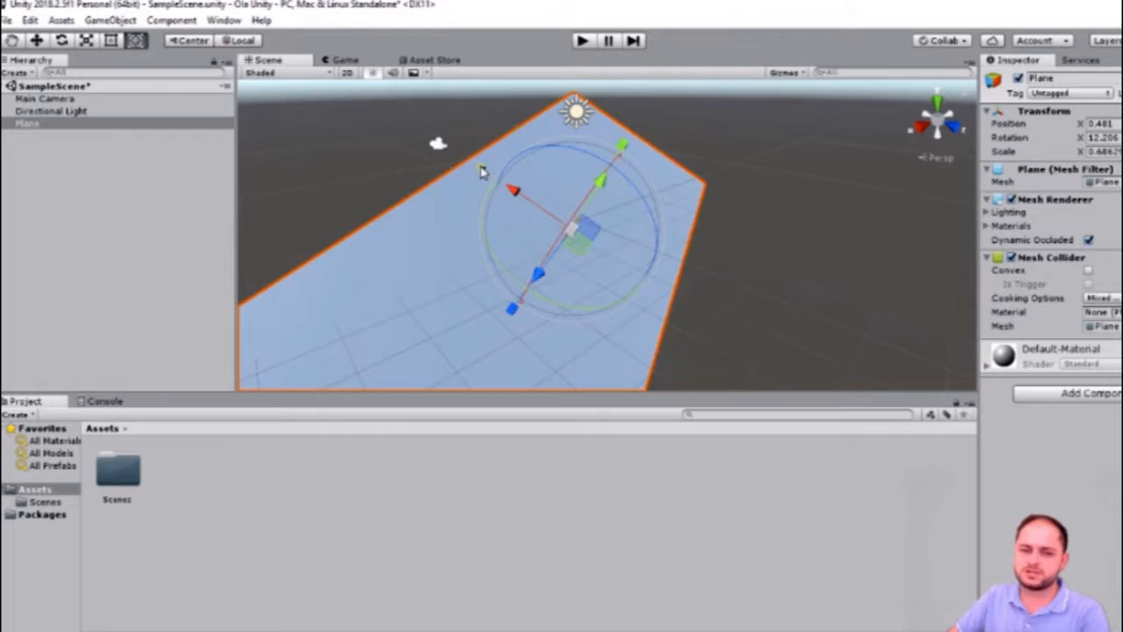
Step: Activate the Move tool and set the plane's position to 0 in X, Y and Z
left_click(37, 40)
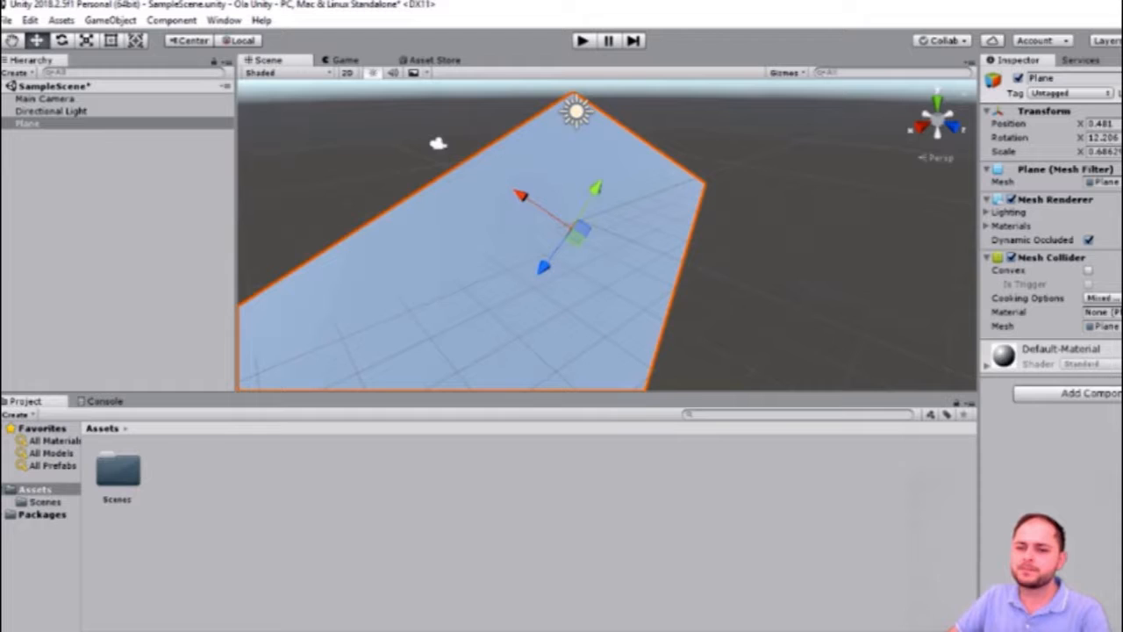
left_click(1099, 124)
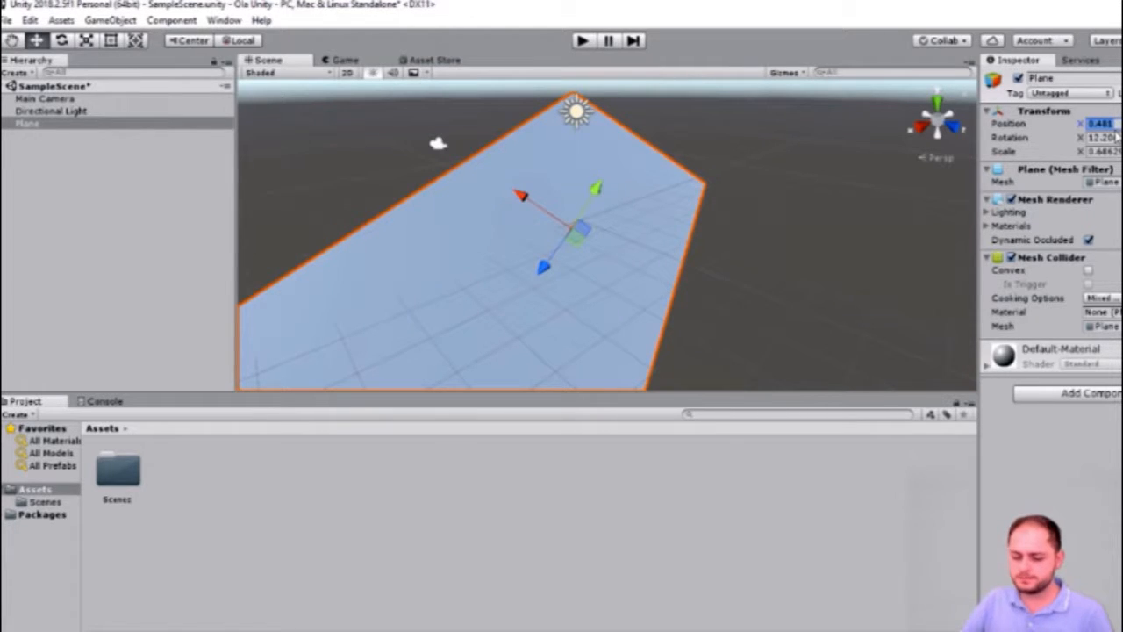
type("0")
key("Return")
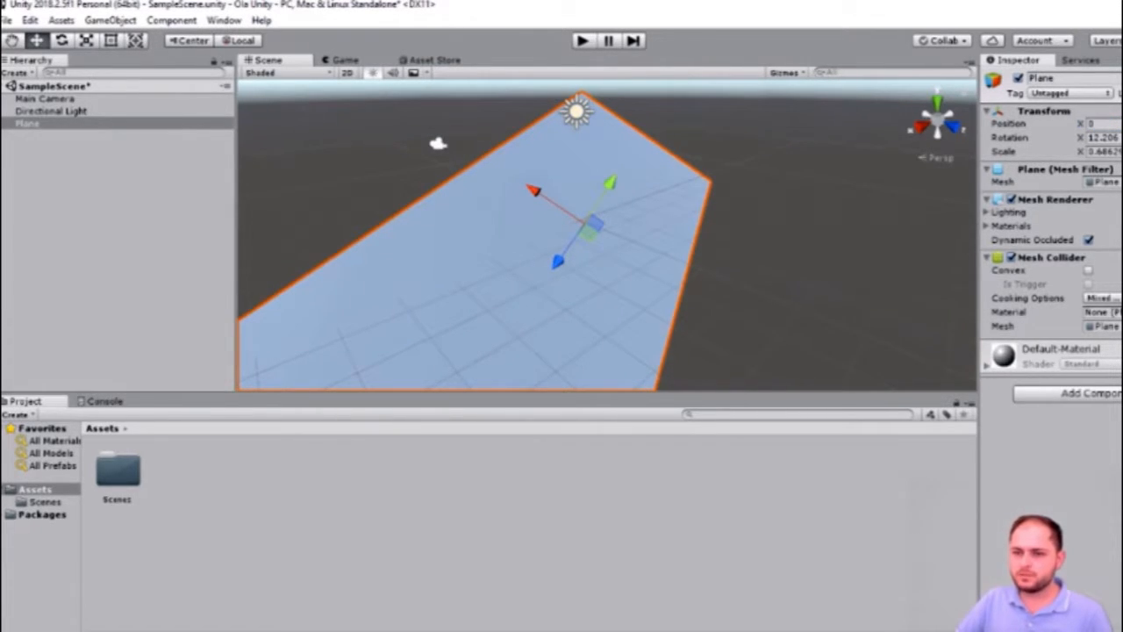
type("00")
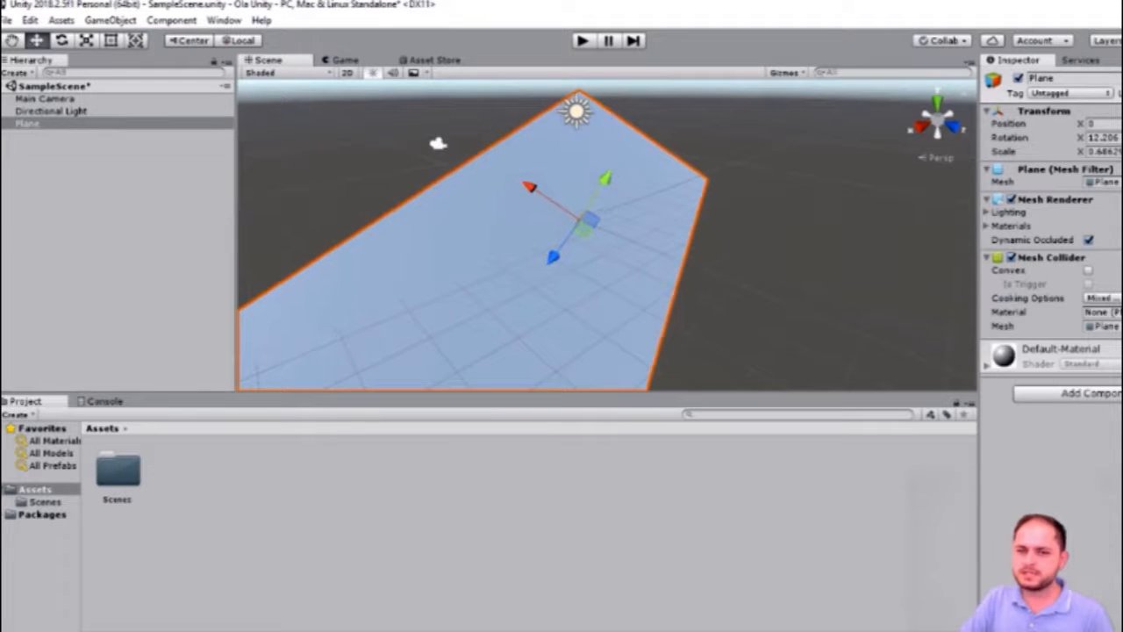
key("Tab")
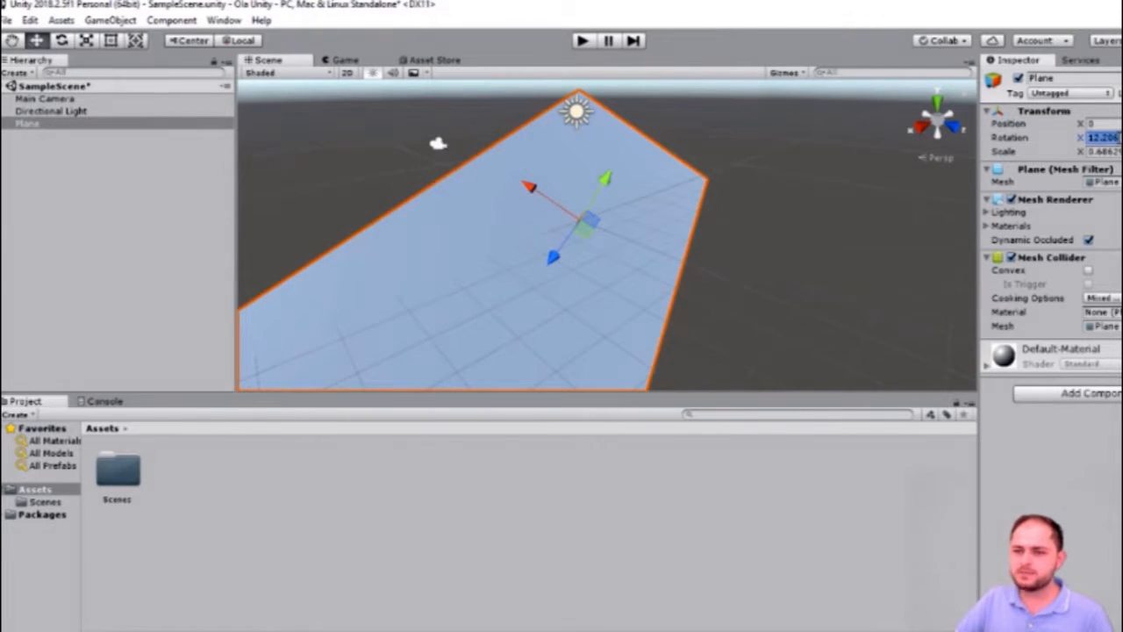
Step: Reset the plane's rotation to 0 in X, Y and Z
type("00")
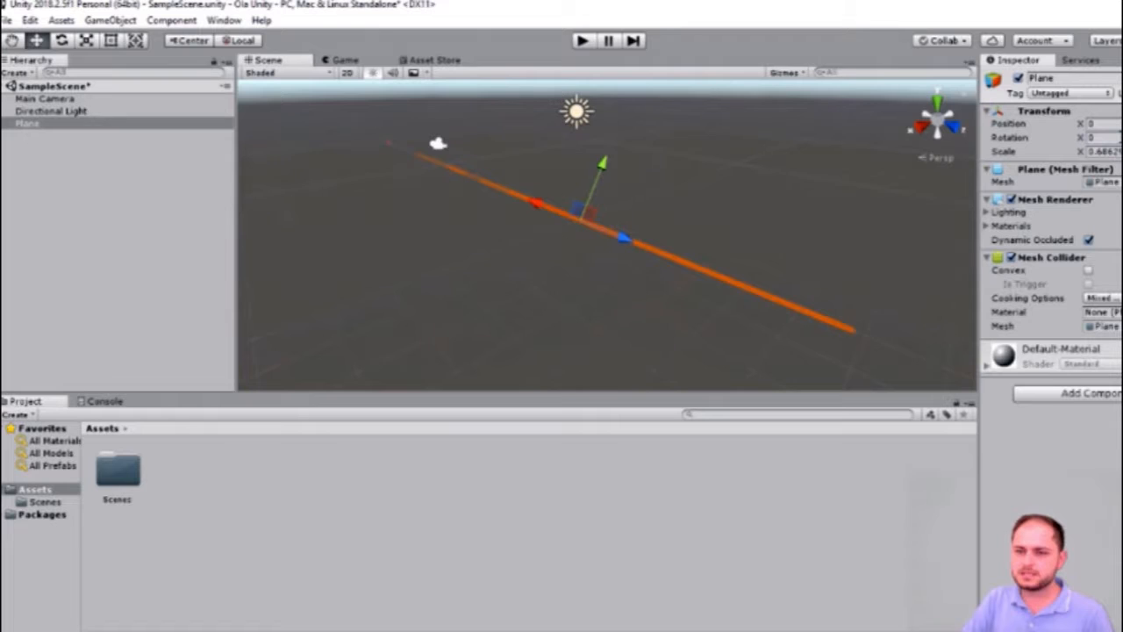
key("Tab")
type("0")
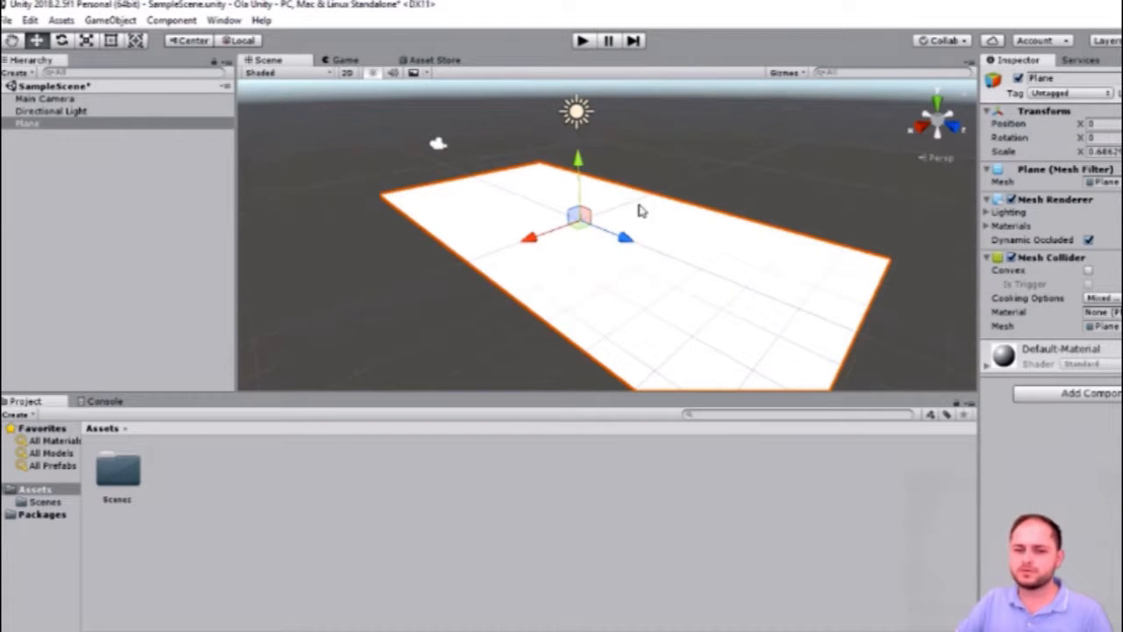
Step: Set the plane's scale to 2 in X and 2 in Z
left_click(1100, 152)
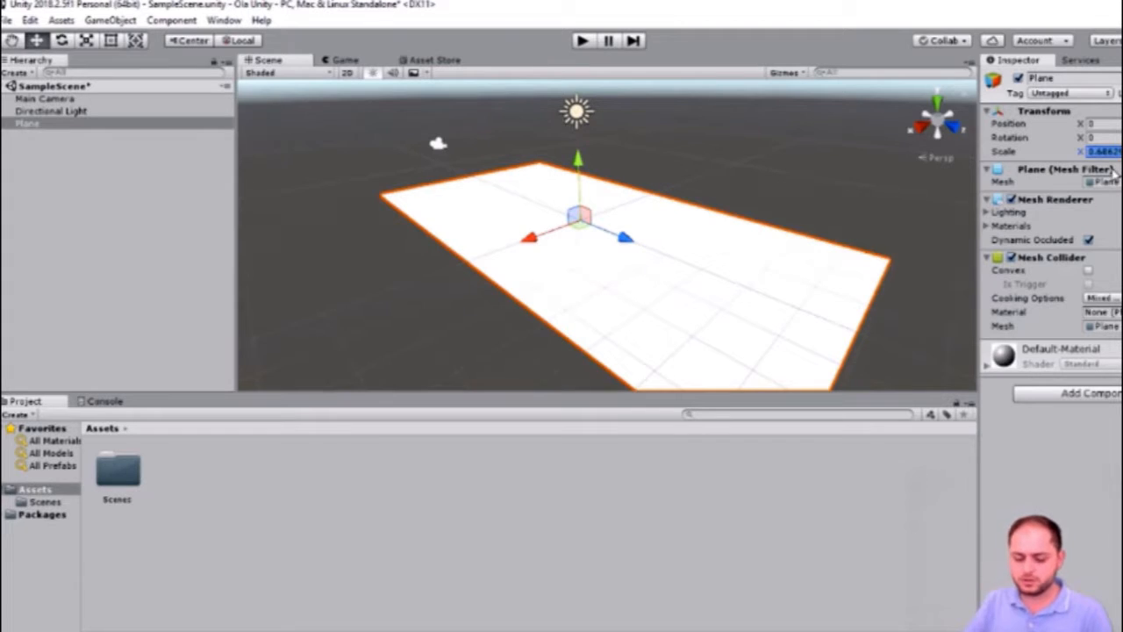
type("2")
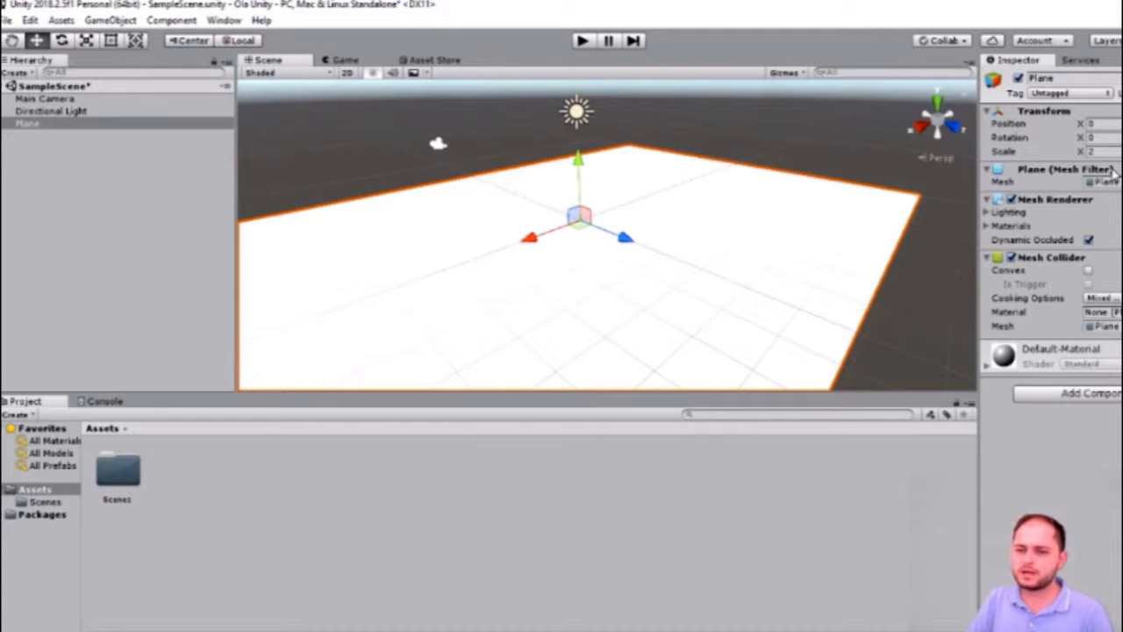
key("BackSpace")
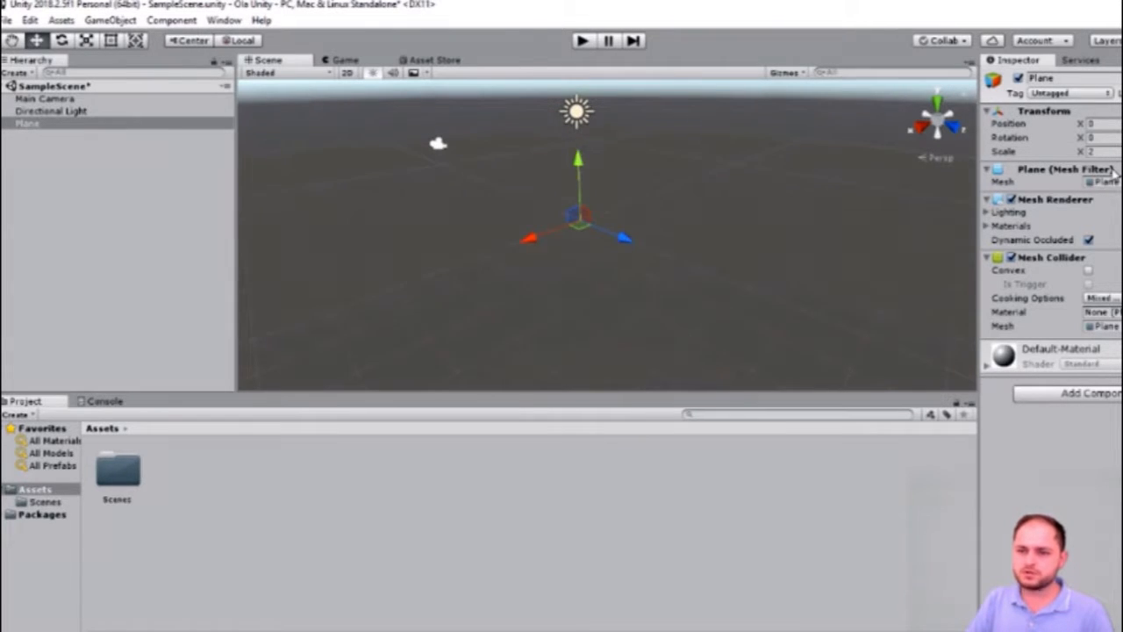
type("1")
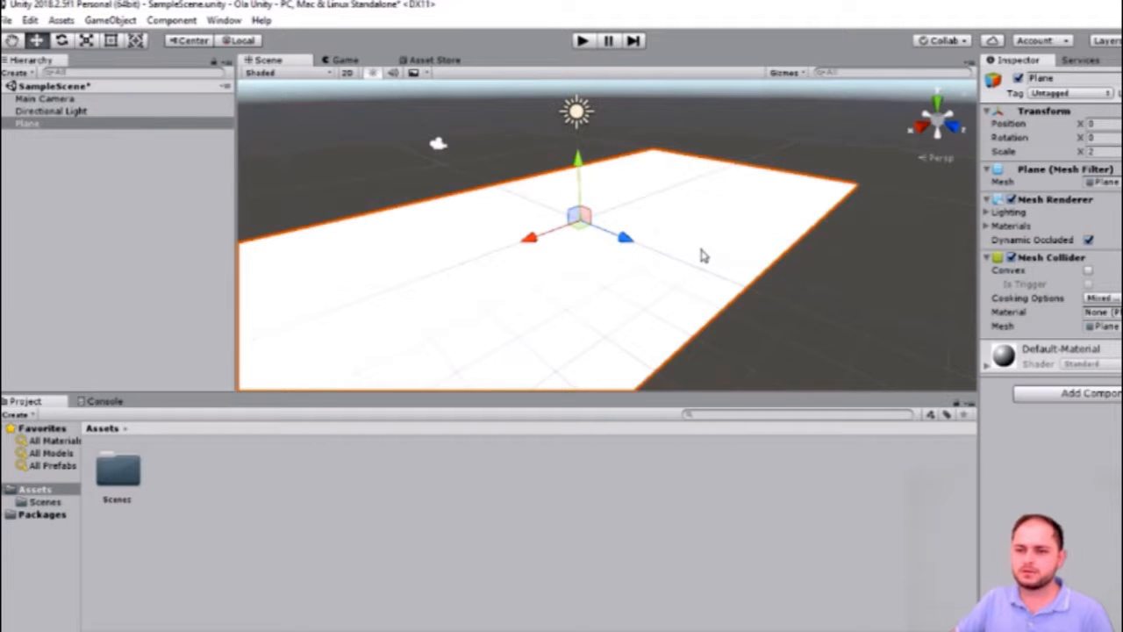
key("BackSpace")
type("2")
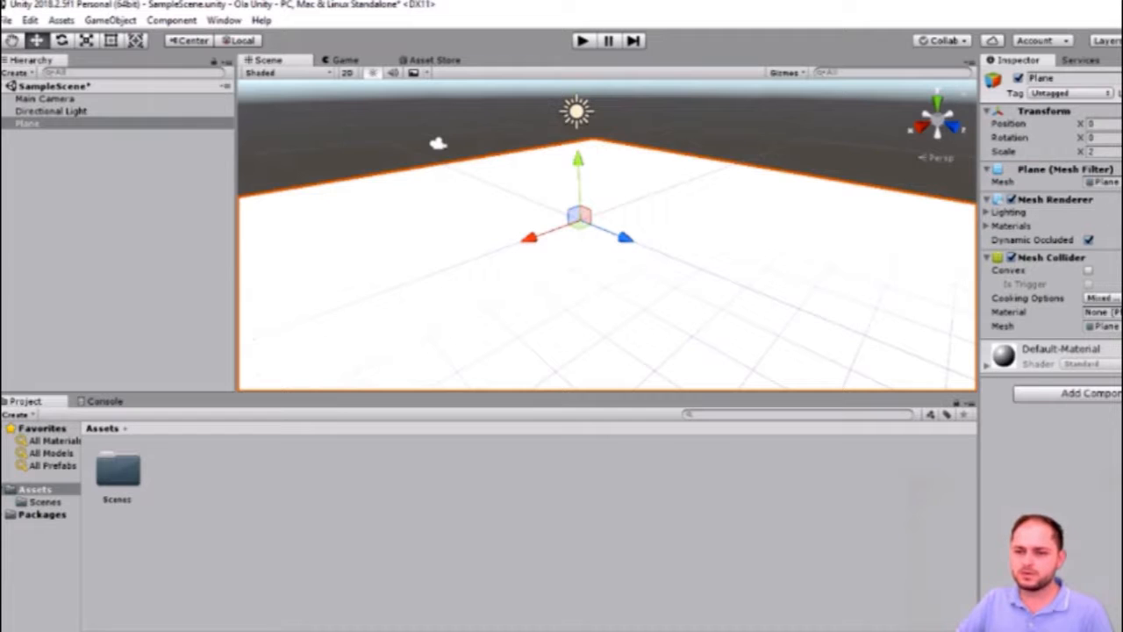
Step: Examine the whole plane from near and far, and check the Main Camera's preview and the other objects in the hierarchy
scroll(702, 288, "down", 8)
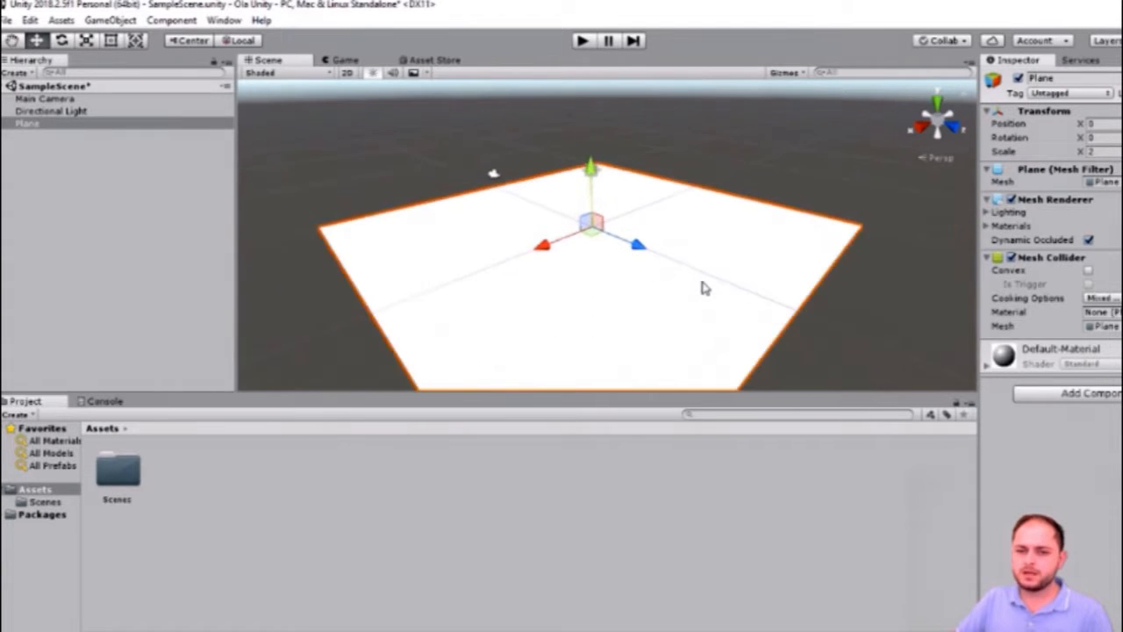
scroll(689, 284, "up", 2)
scroll(672, 281, "down", 2)
scroll(672, 281, "up", 5)
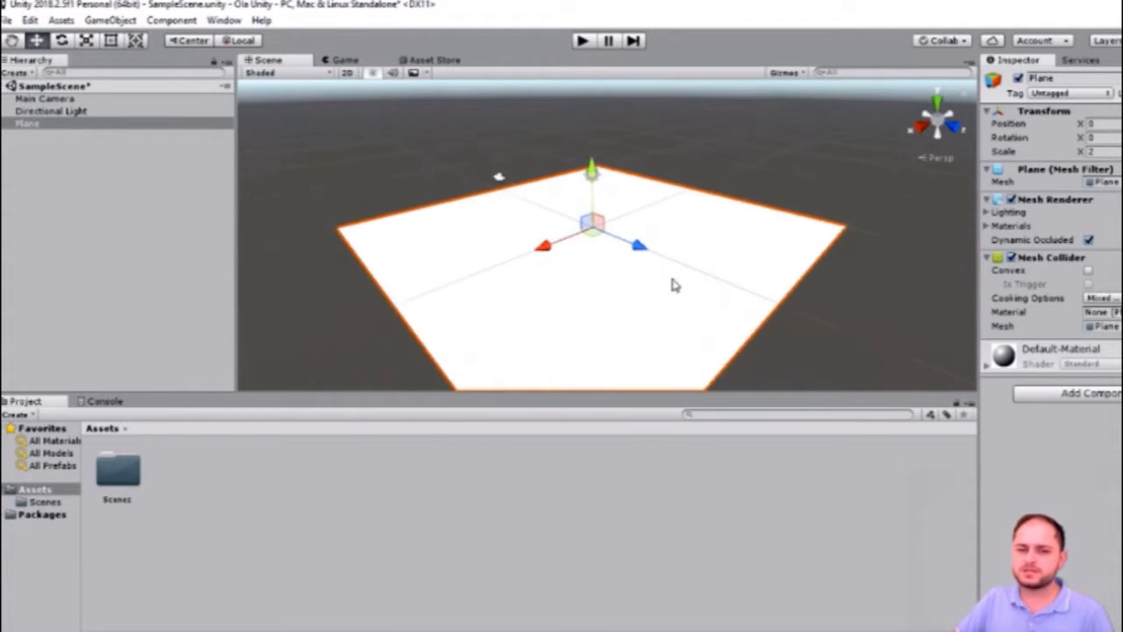
scroll(674, 282, "down", 5)
scroll(674, 282, "up", 3)
scroll(674, 282, "up", 2)
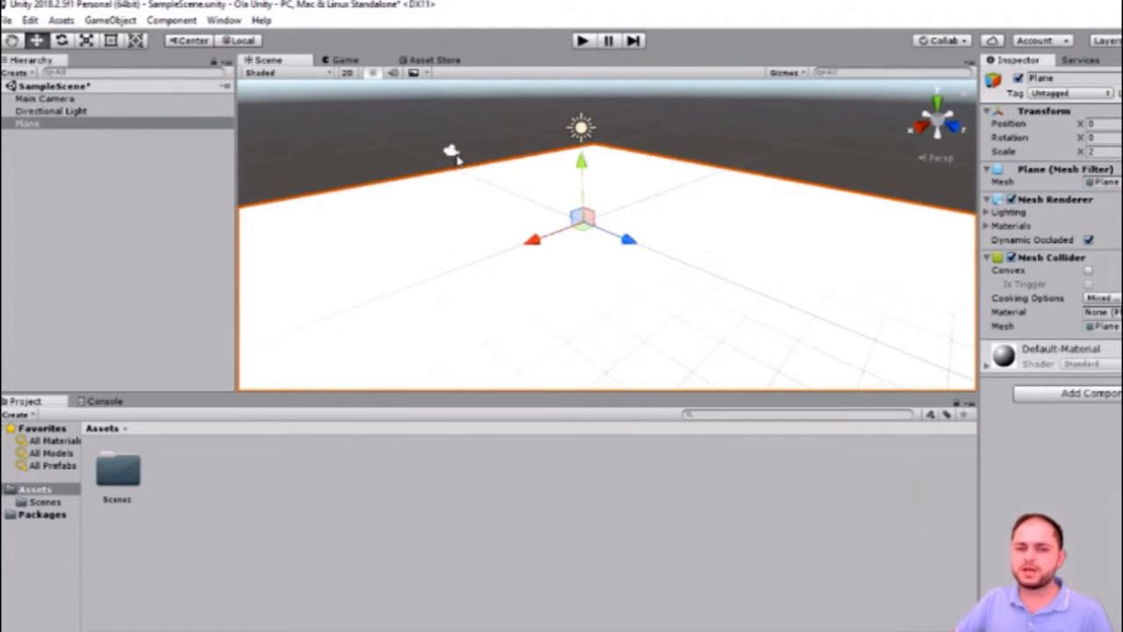
left_click(37, 102)
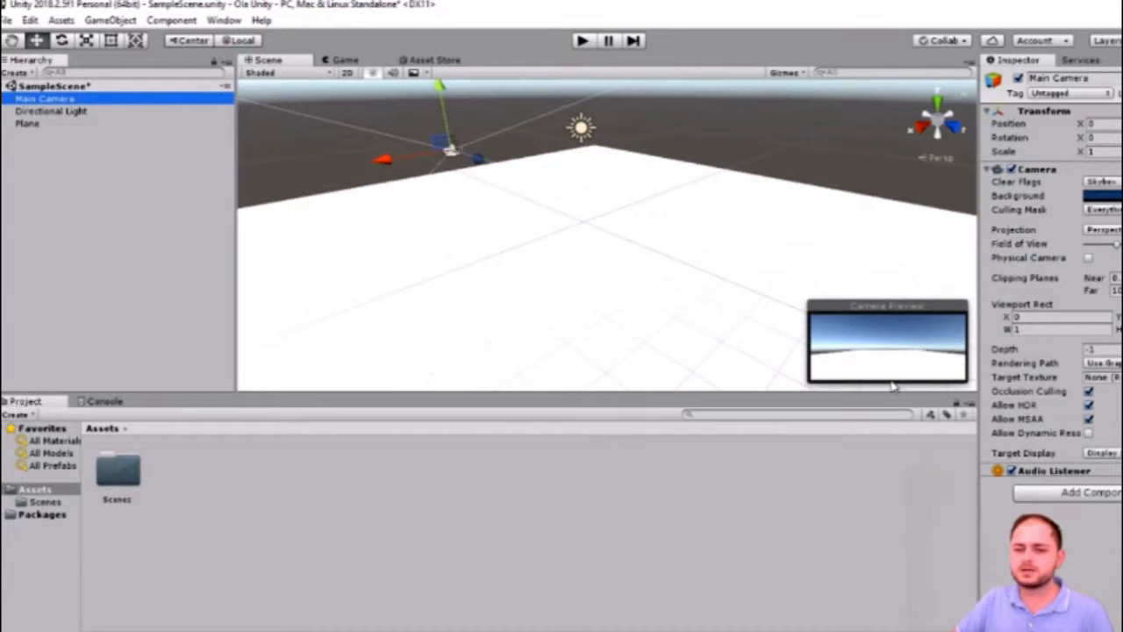
left_click(35, 123)
scroll(615, 289, "down", 2)
scroll(632, 297, "down", 3)
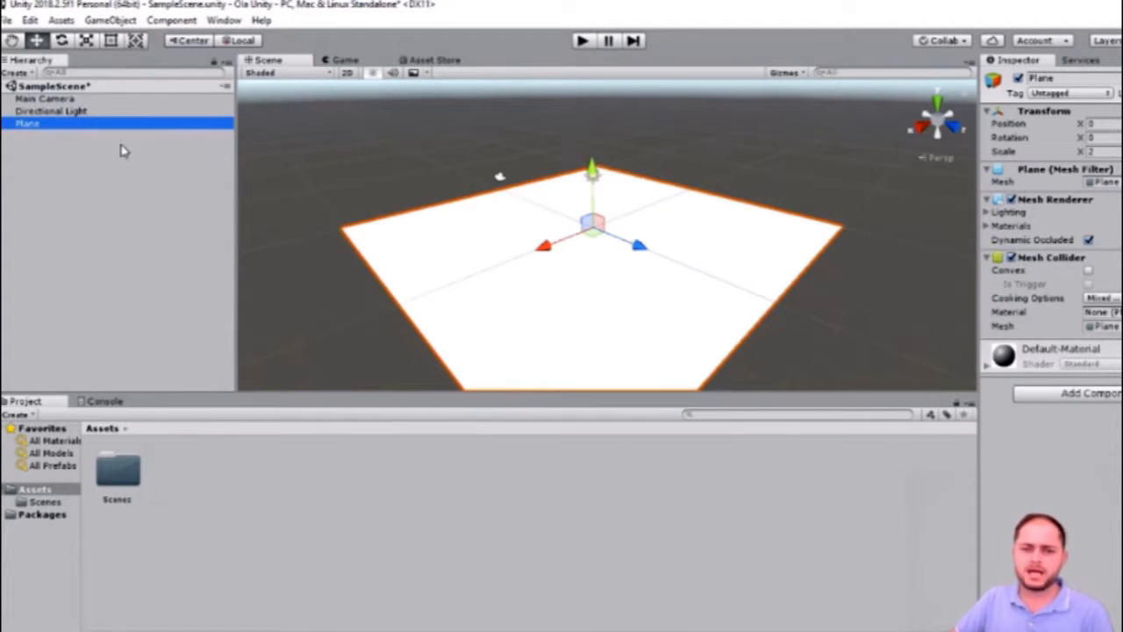
left_click(39, 112)
left_click(104, 125)
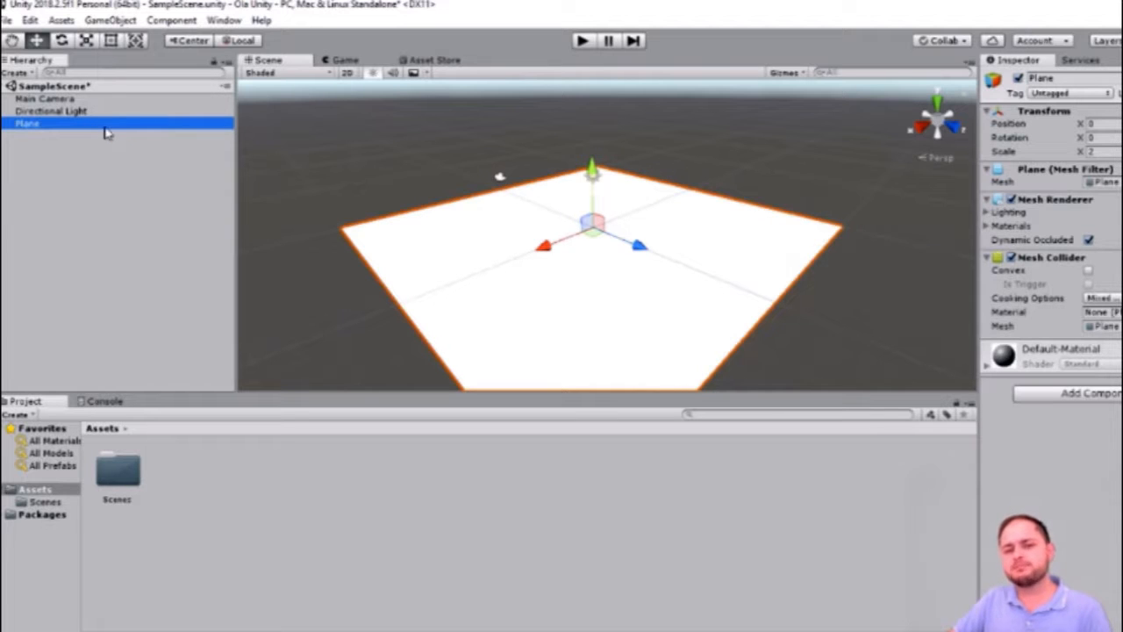
left_click(51, 99)
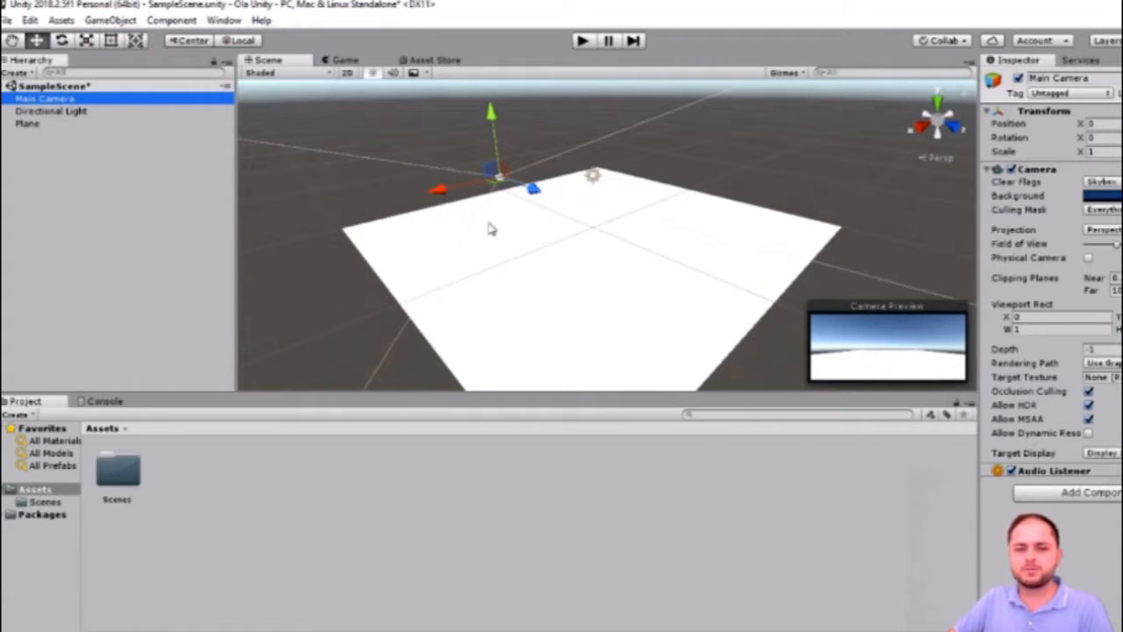
Step: Add a 3D Sphere object to the scene
left_click(126, 19)
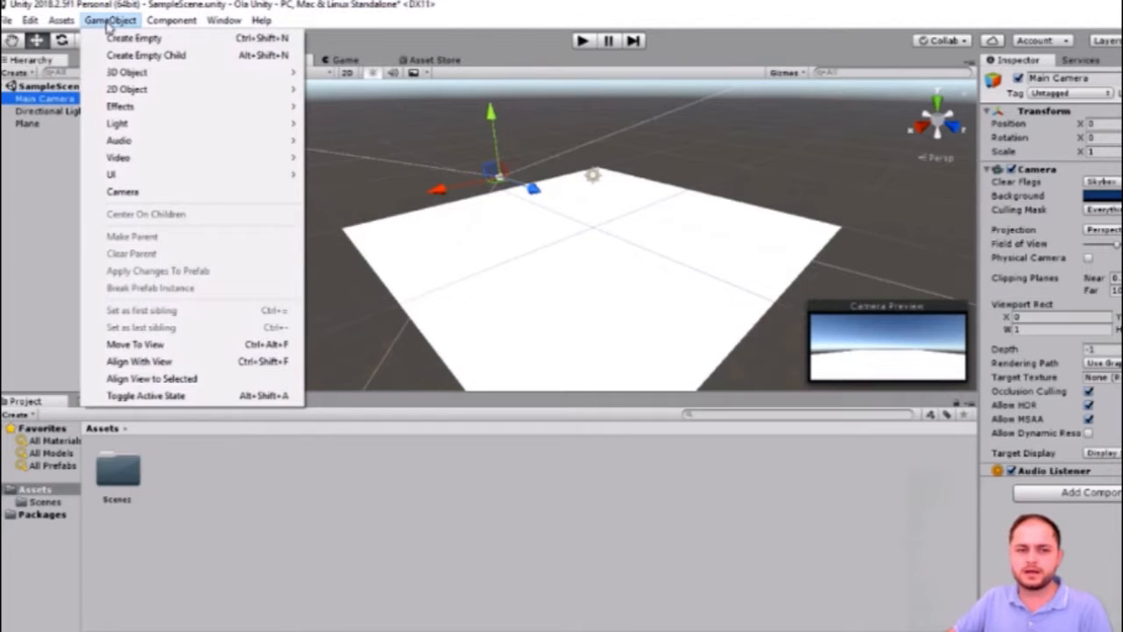
left_click(110, 20)
left_click(111, 19)
mouse_move(136, 73)
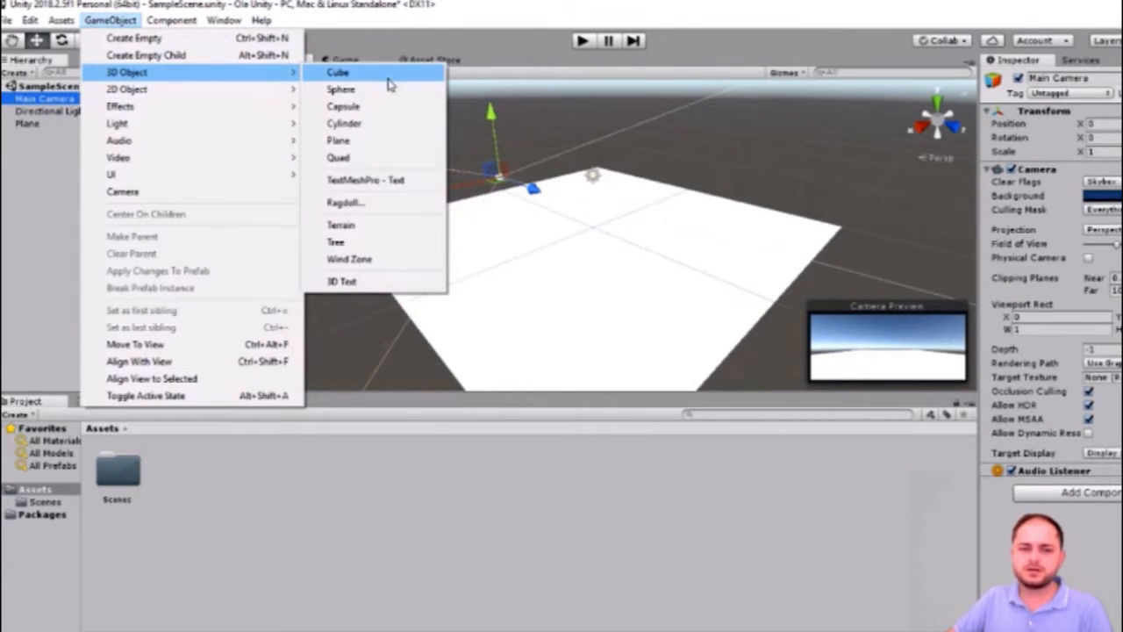
left_click(342, 91)
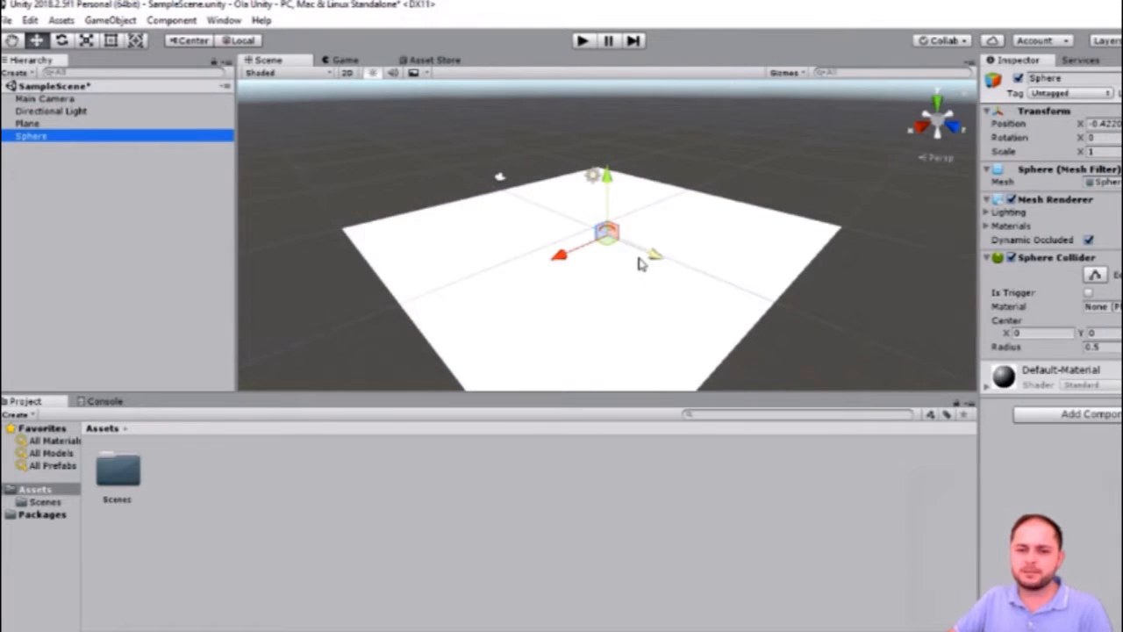
Step: Raise the sphere freehand along Y until it floats above the plane, and frame it in the scene view
scroll(622, 239, "up", 6)
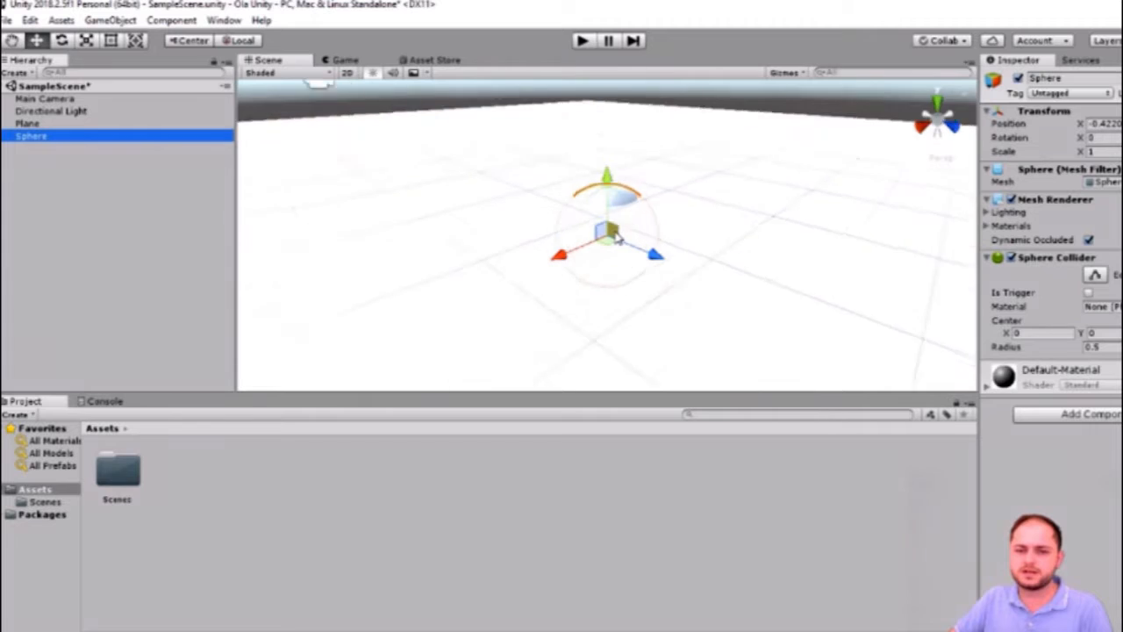
scroll(623, 211, "down", 3)
scroll(618, 206, "up", 2)
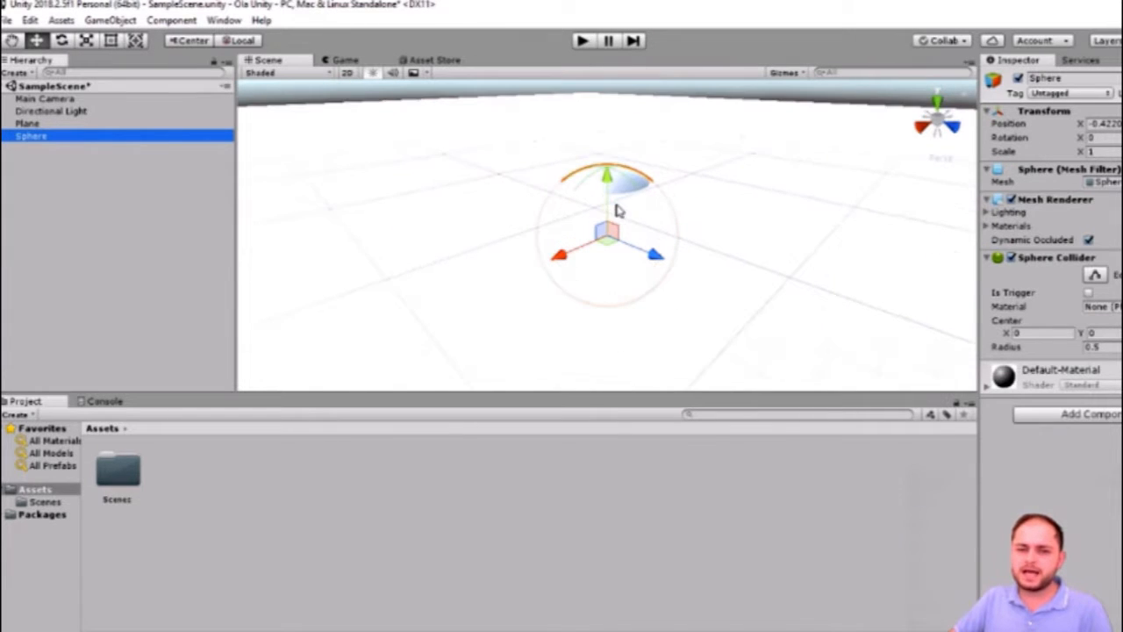
scroll(610, 184, "down", 2)
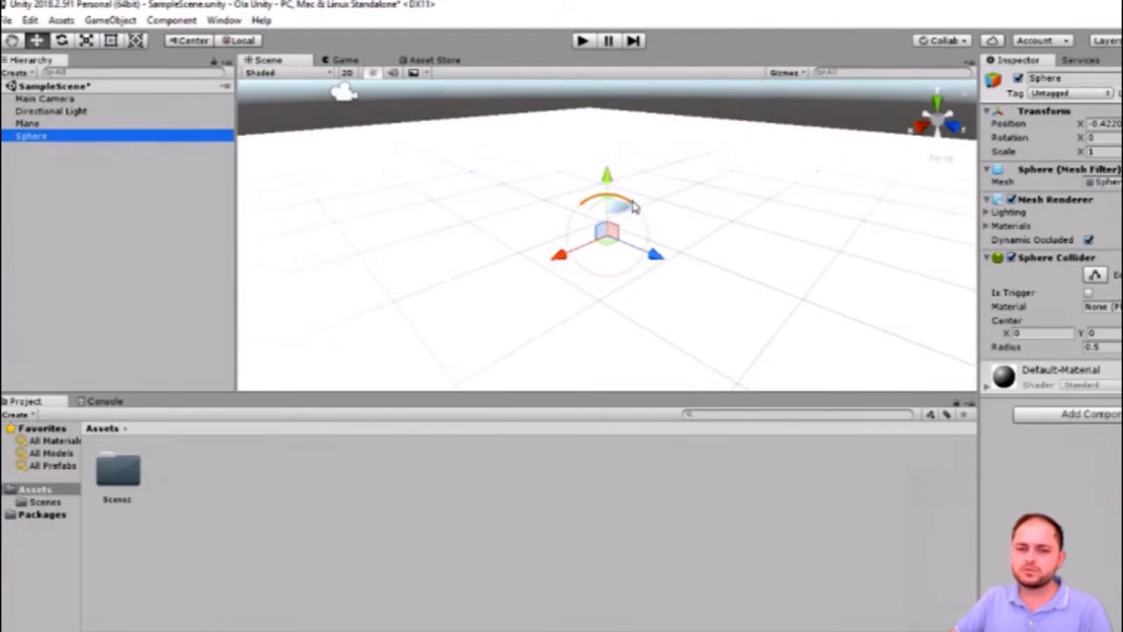
left_click_drag(607, 182, 605, 128)
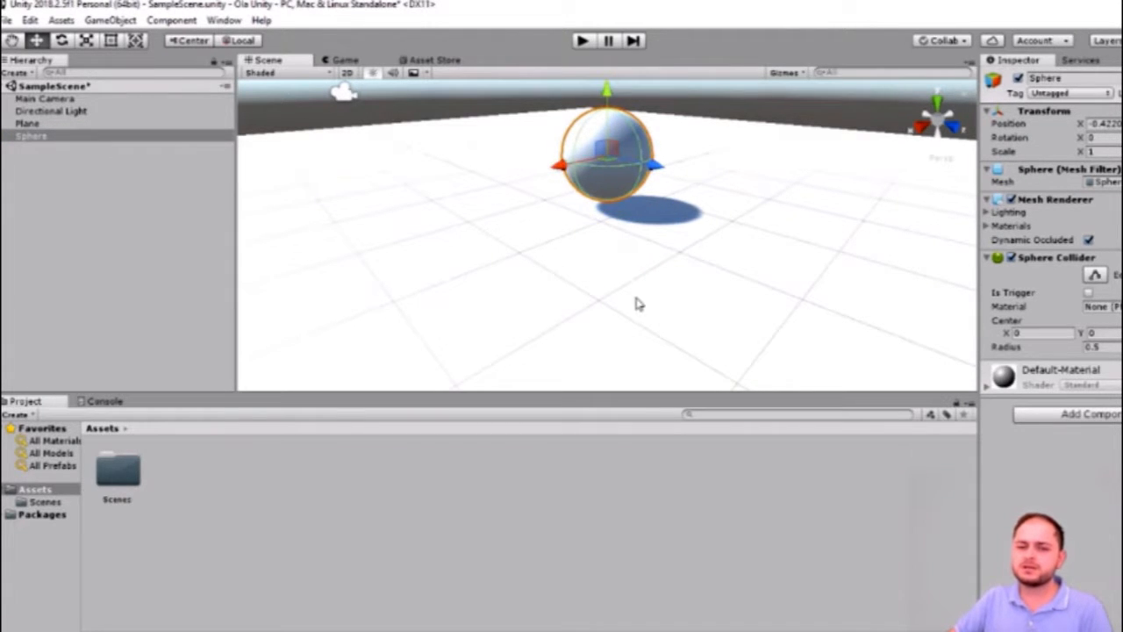
left_click_drag(606, 91, 607, 60)
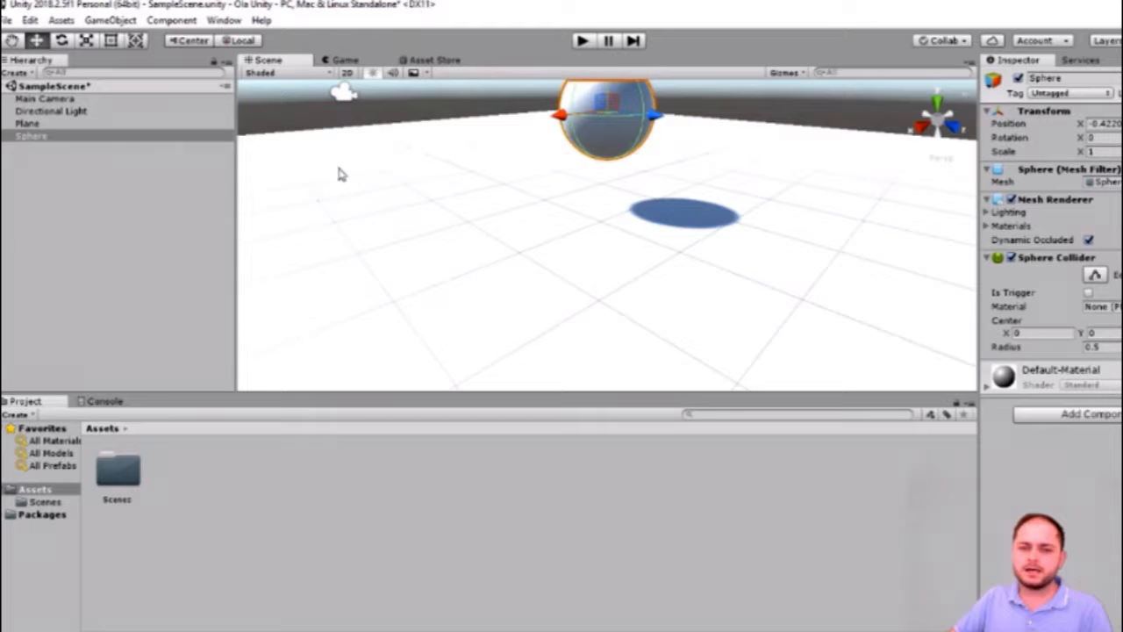
left_click(33, 137)
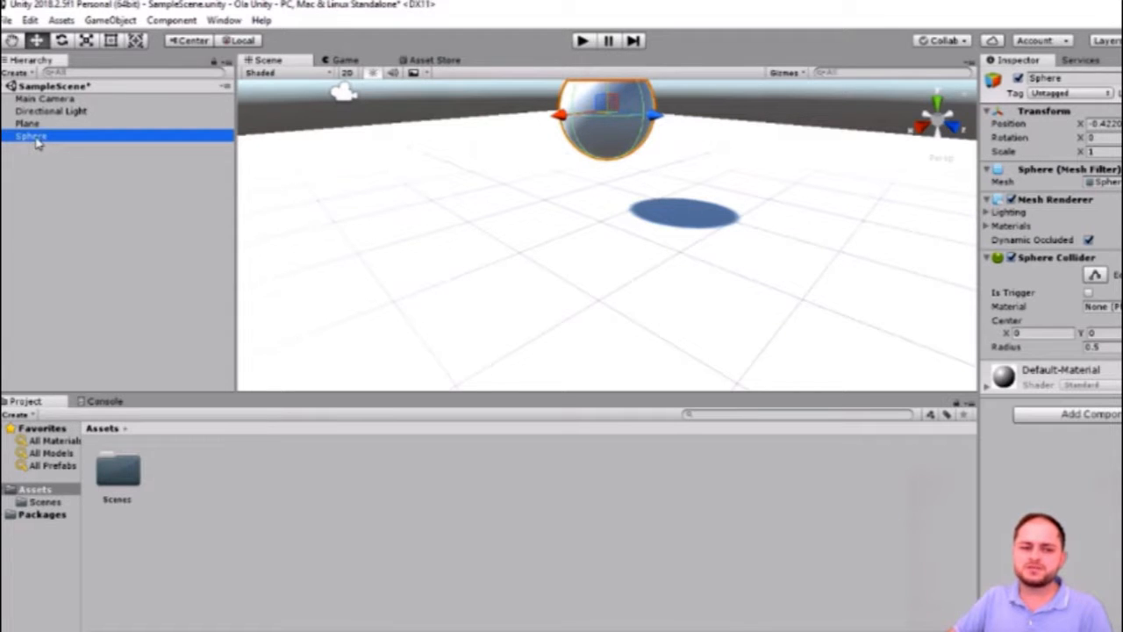
double_click(35, 138)
right_click(37, 140)
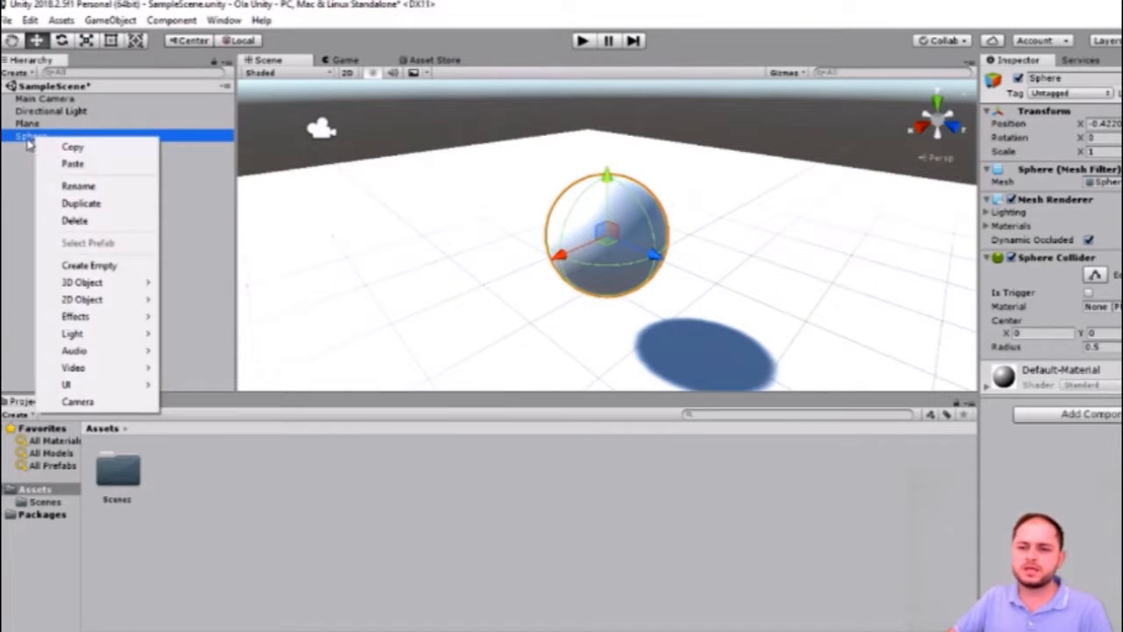
left_click(28, 140)
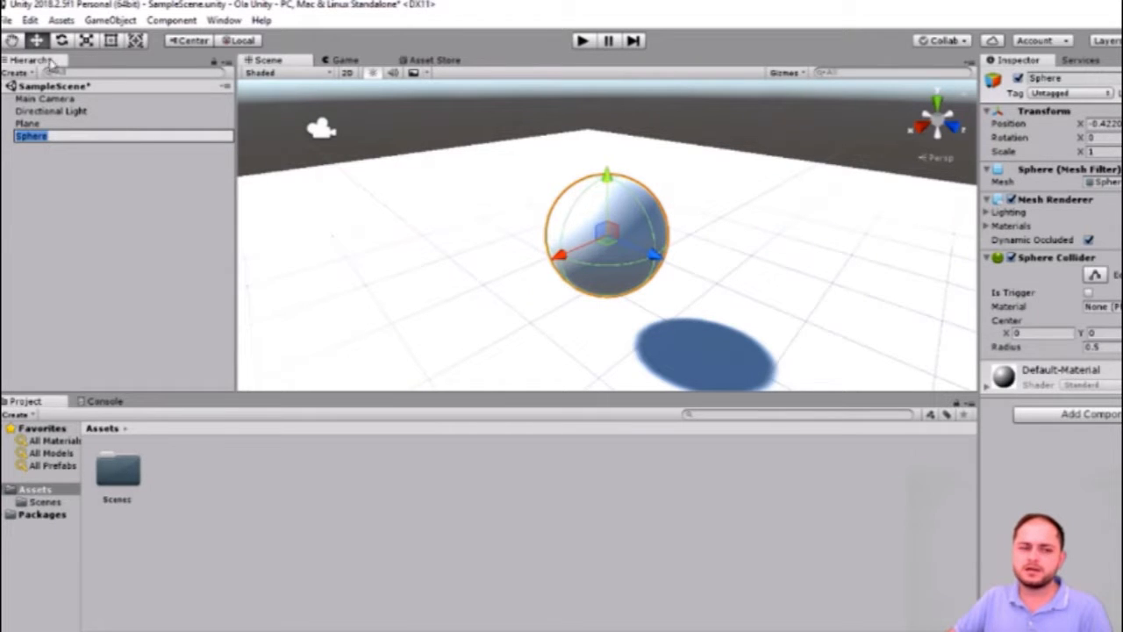
left_click(49, 179)
left_click(52, 139)
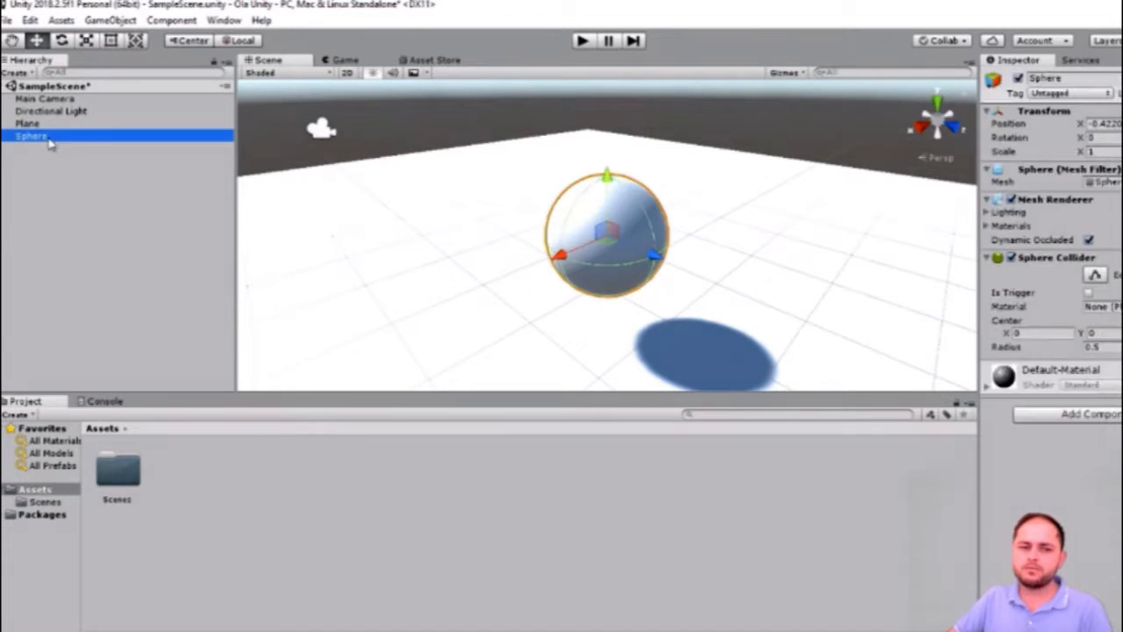
Step: Rename the sphere as Jogador
left_click(1058, 78)
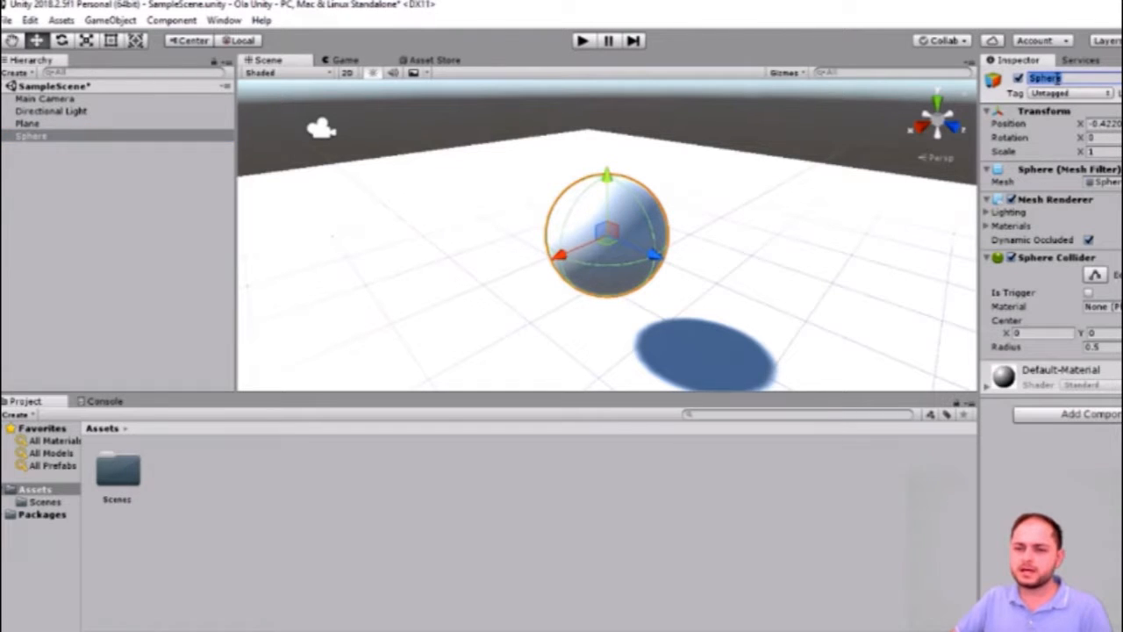
type("Jogador")
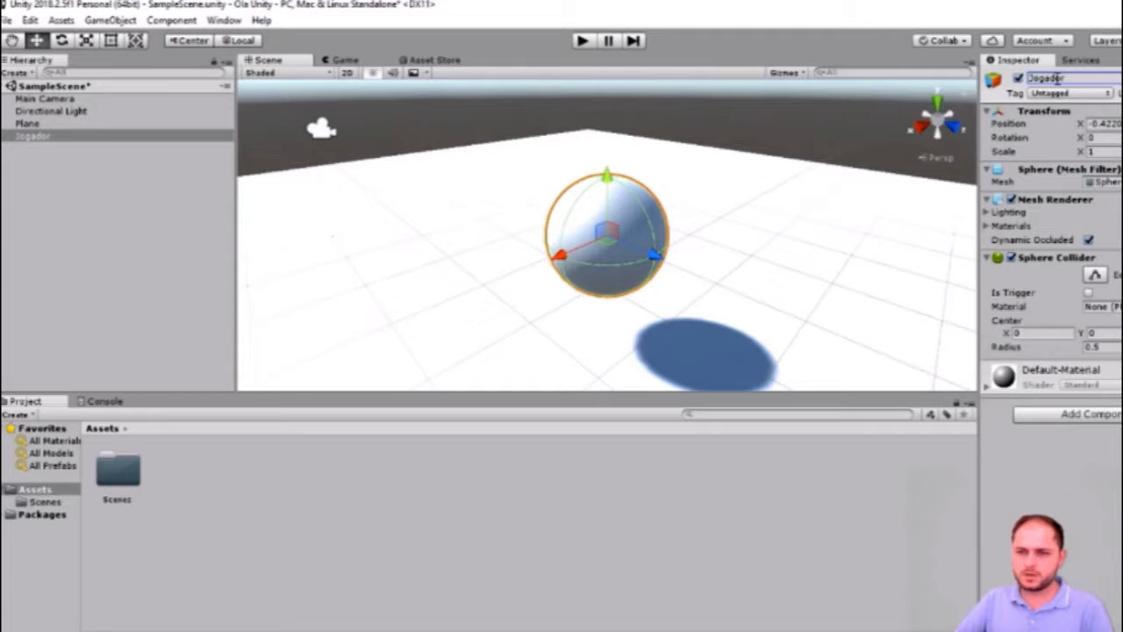
scroll(648, 242, "down", 3)
scroll(649, 243, "up", 2)
scroll(651, 244, "down", 2)
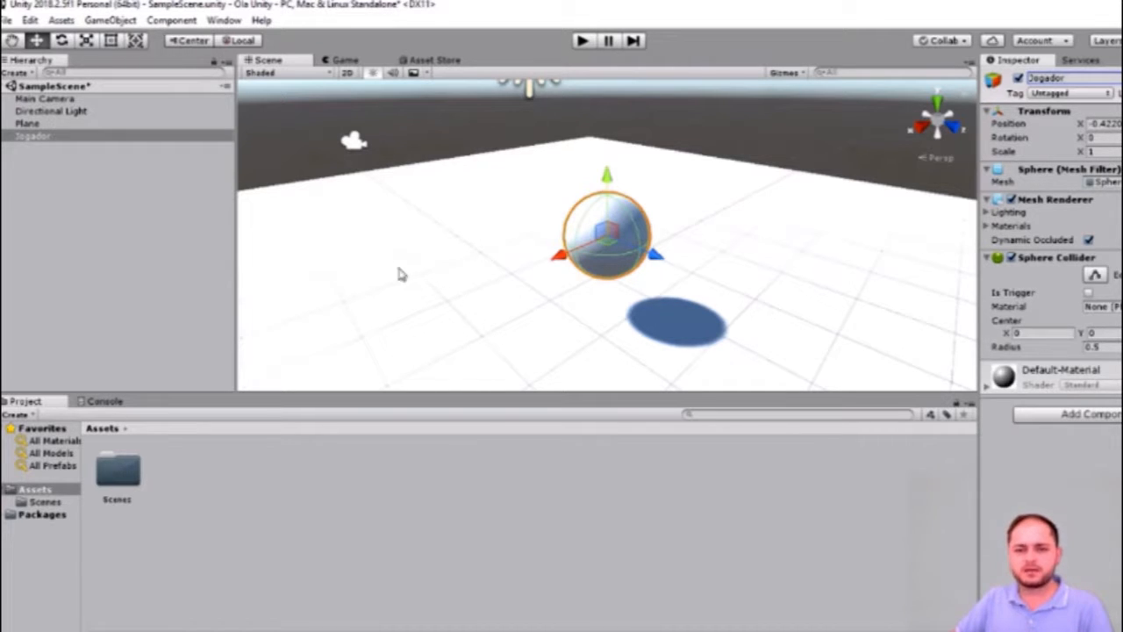
Step: Add a Rigidbody physics component to the Jogador sphere
left_click(107, 21)
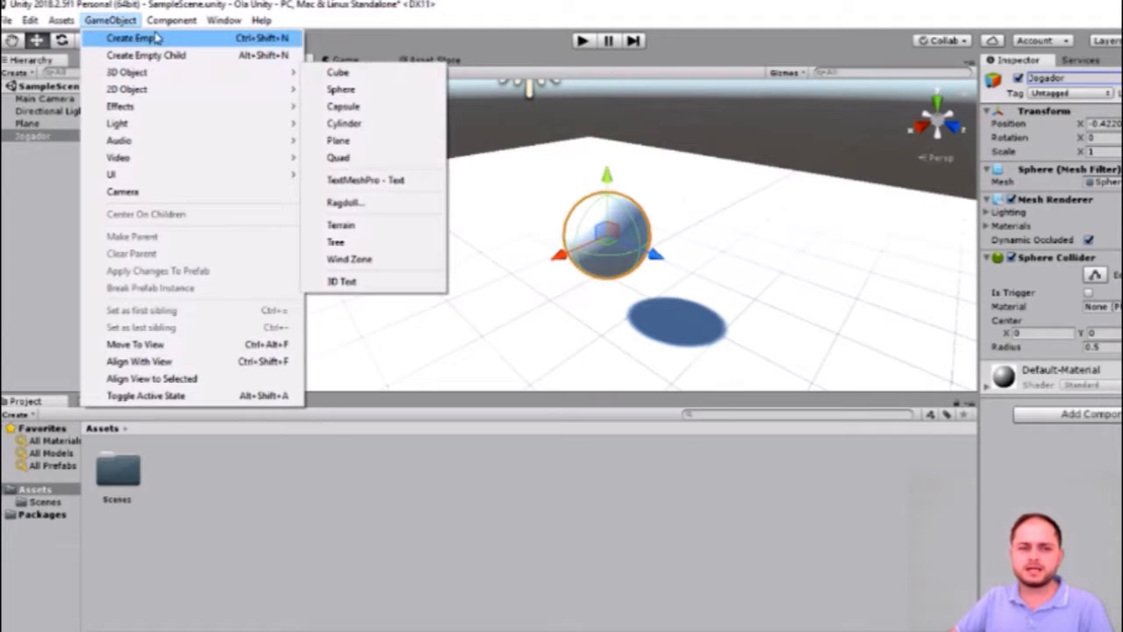
mouse_move(176, 24)
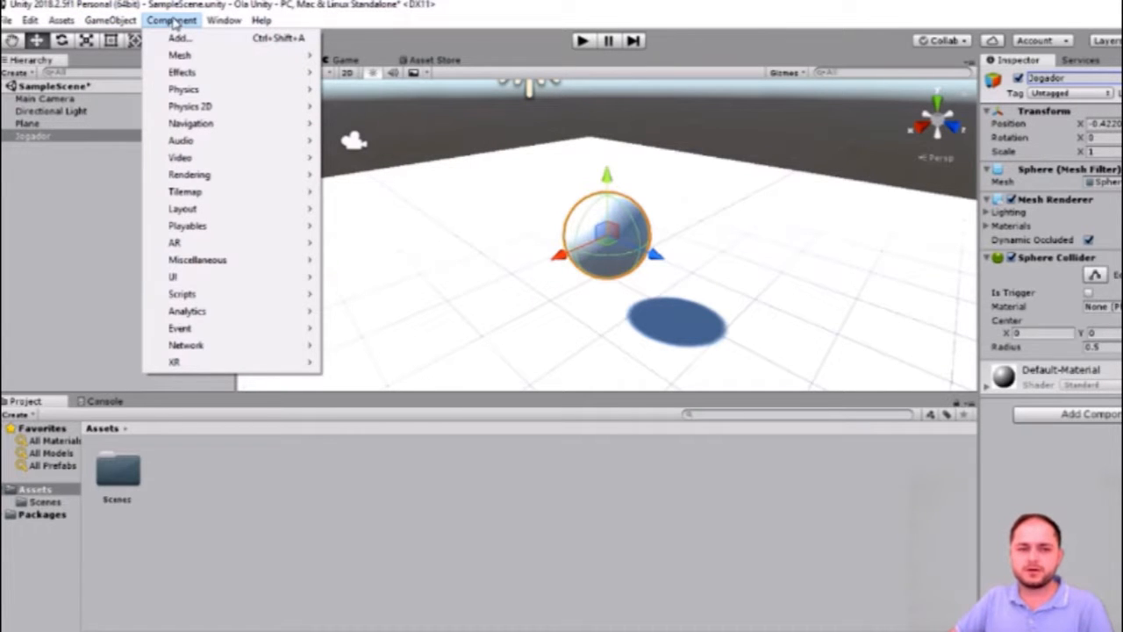
mouse_move(211, 93)
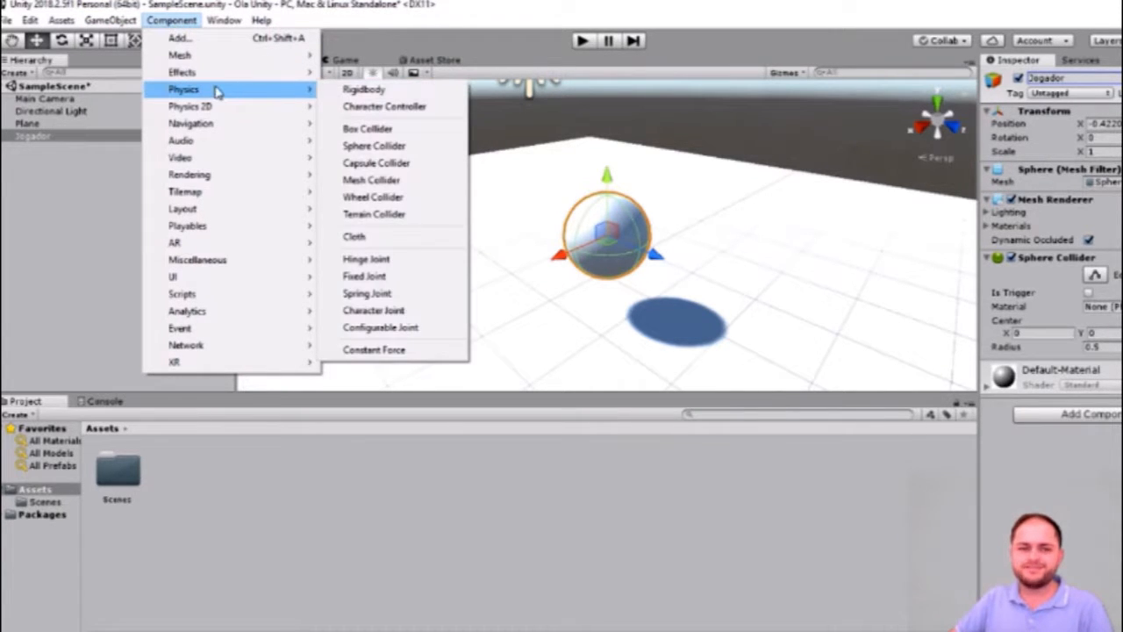
left_click(383, 93)
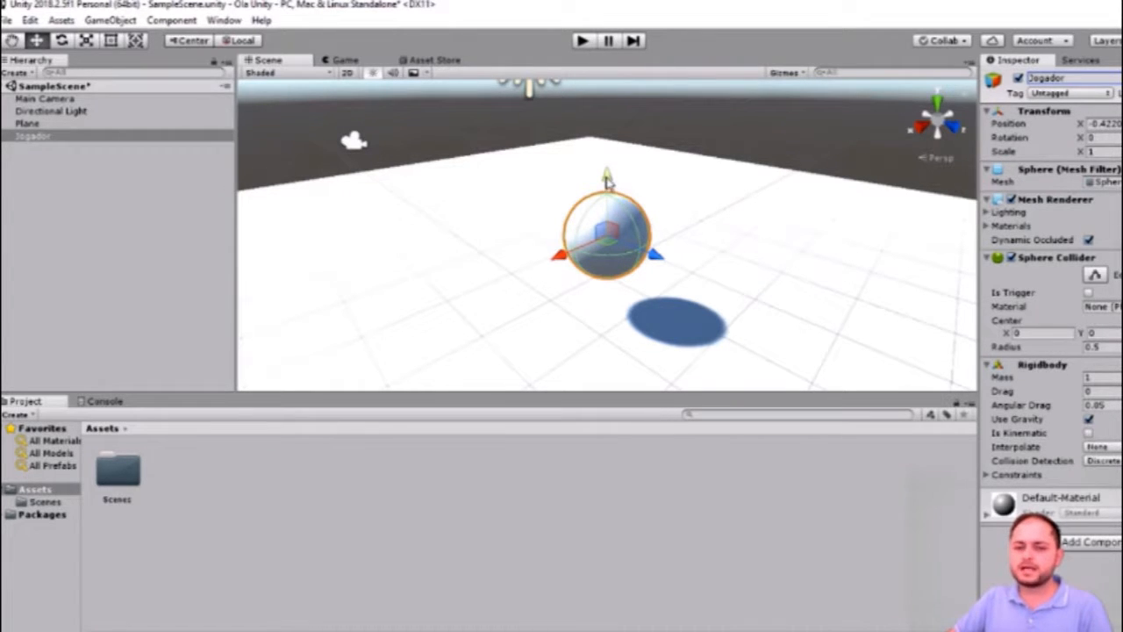
Step: Raise the Jogador sphere slightly along Y and run the game to test its fall onto the plane
left_click_drag(608, 177, 607, 158)
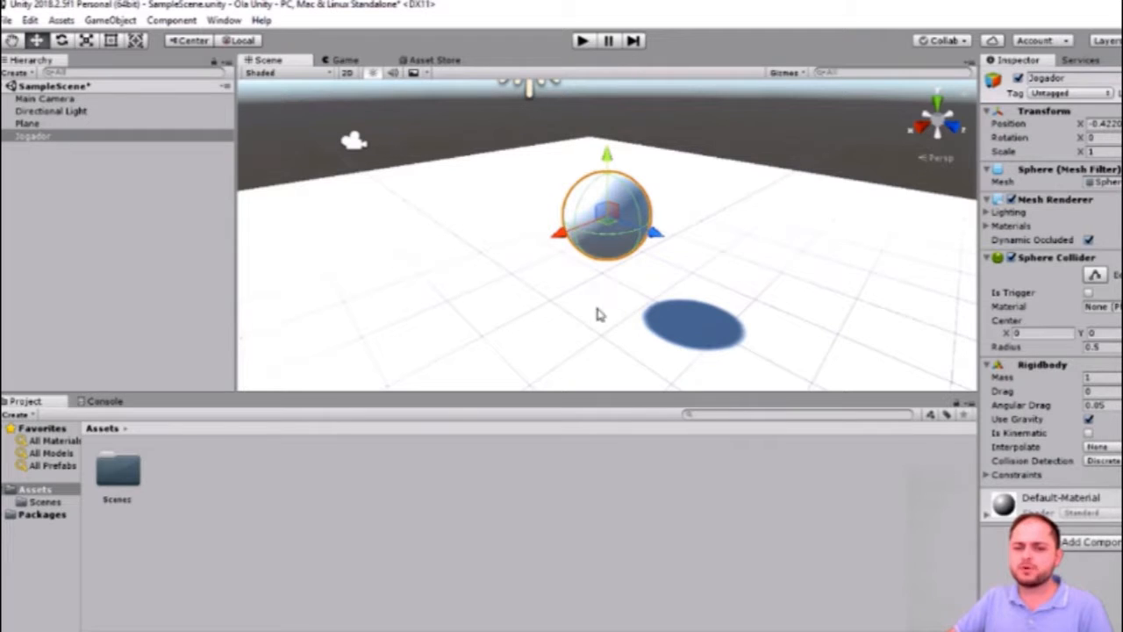
left_click(582, 41)
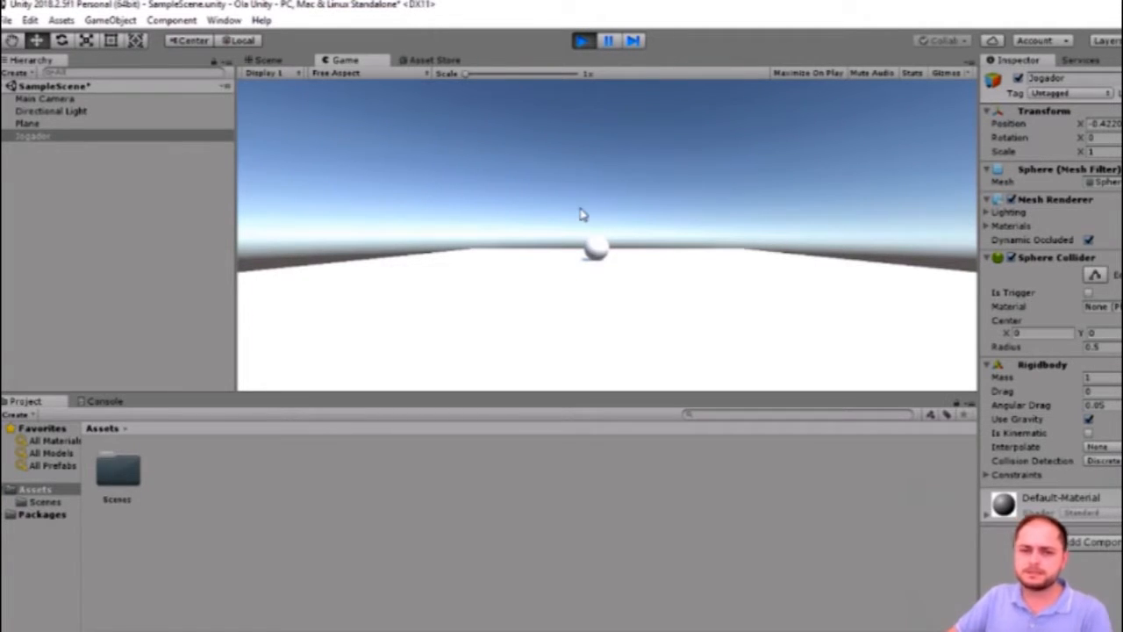
Step: Stop the running game and create a folder named Materiais inside the project's Assets
left_click(582, 42)
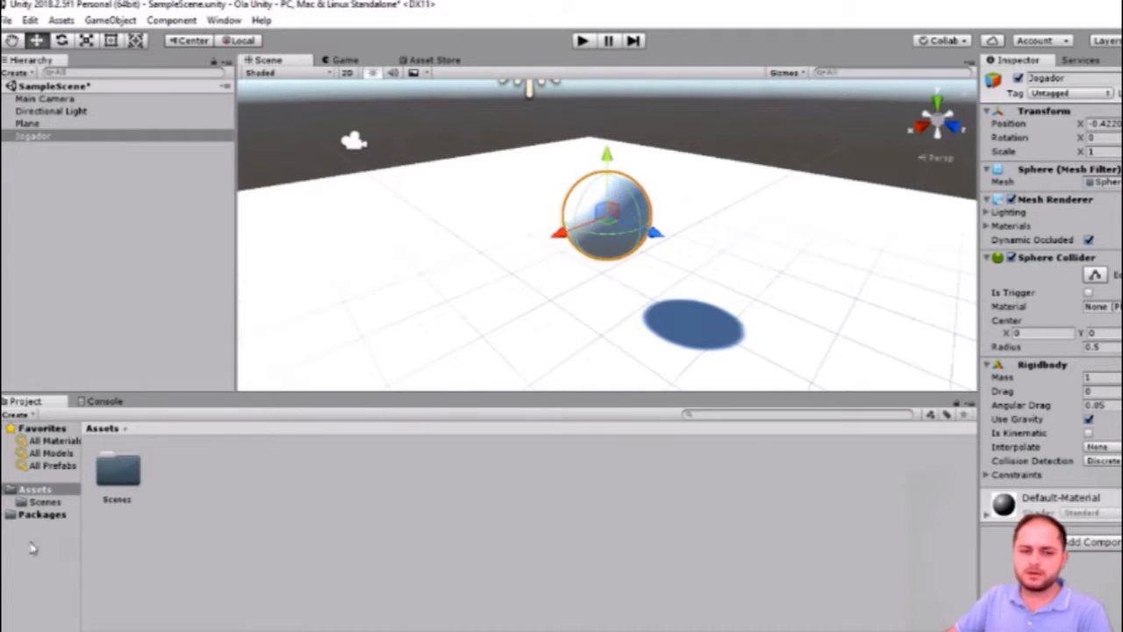
left_click(214, 492)
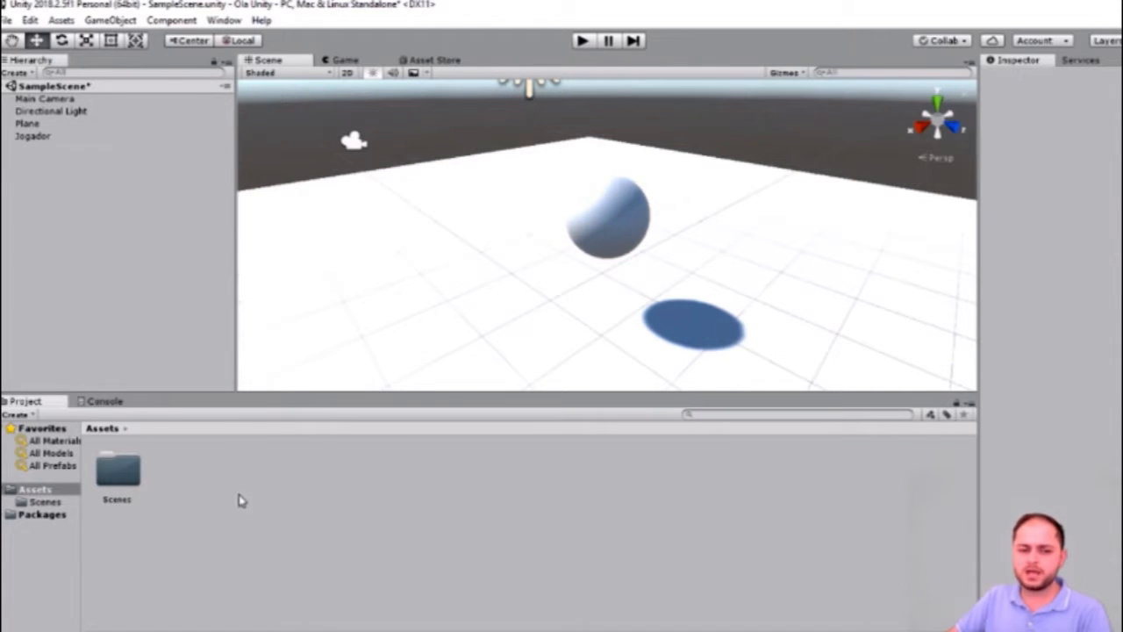
right_click(224, 522)
mouse_move(386, 130)
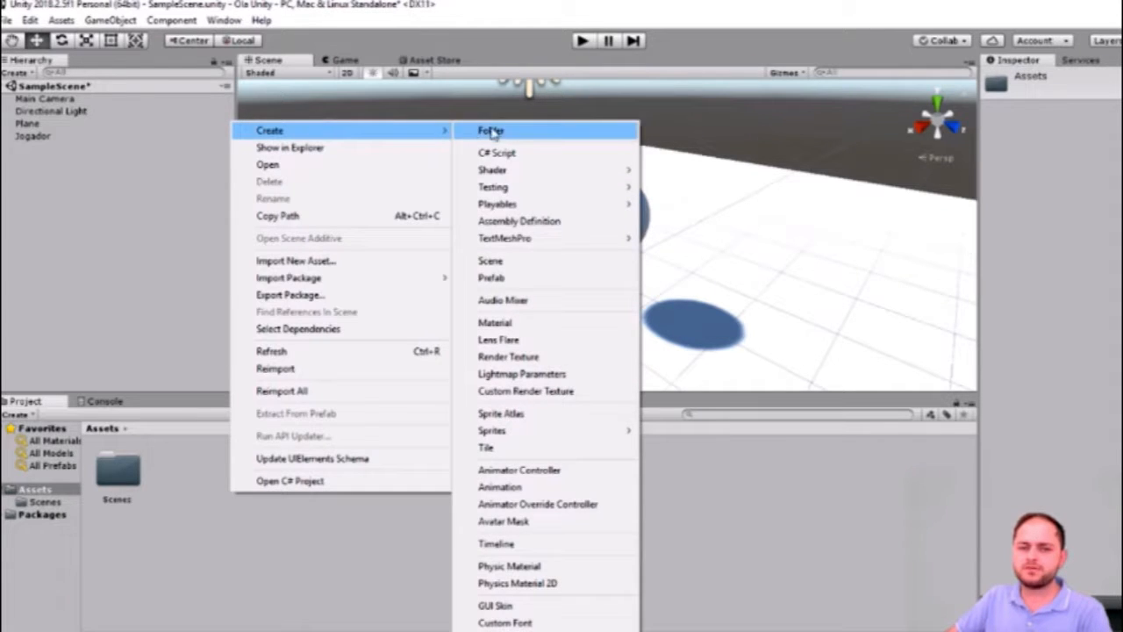
left_click(491, 132)
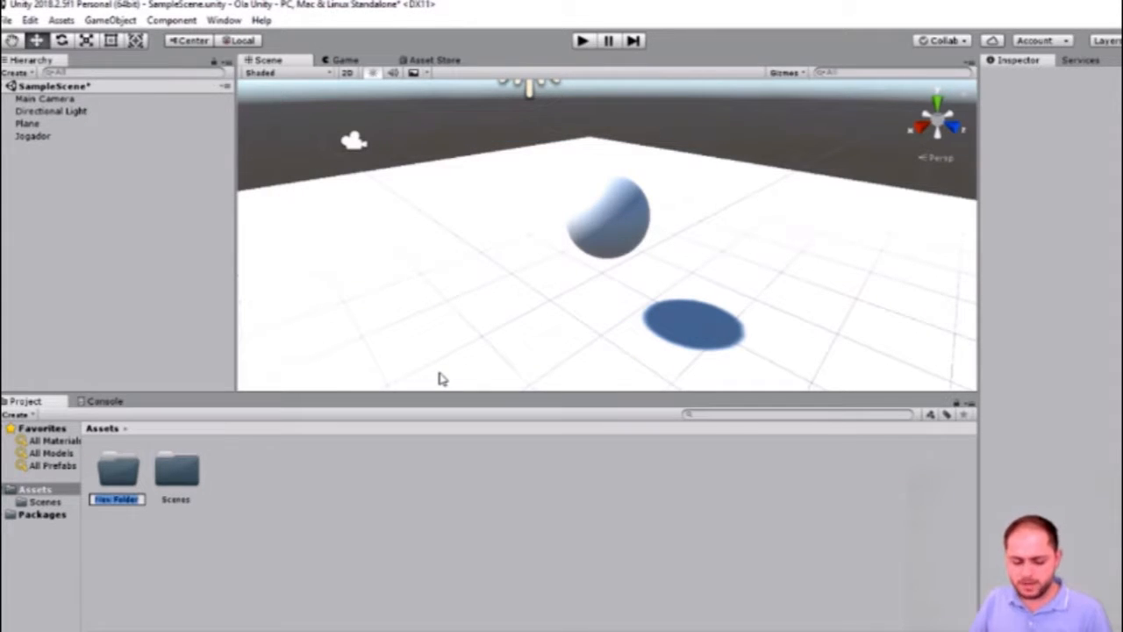
type("Material")
key("Return")
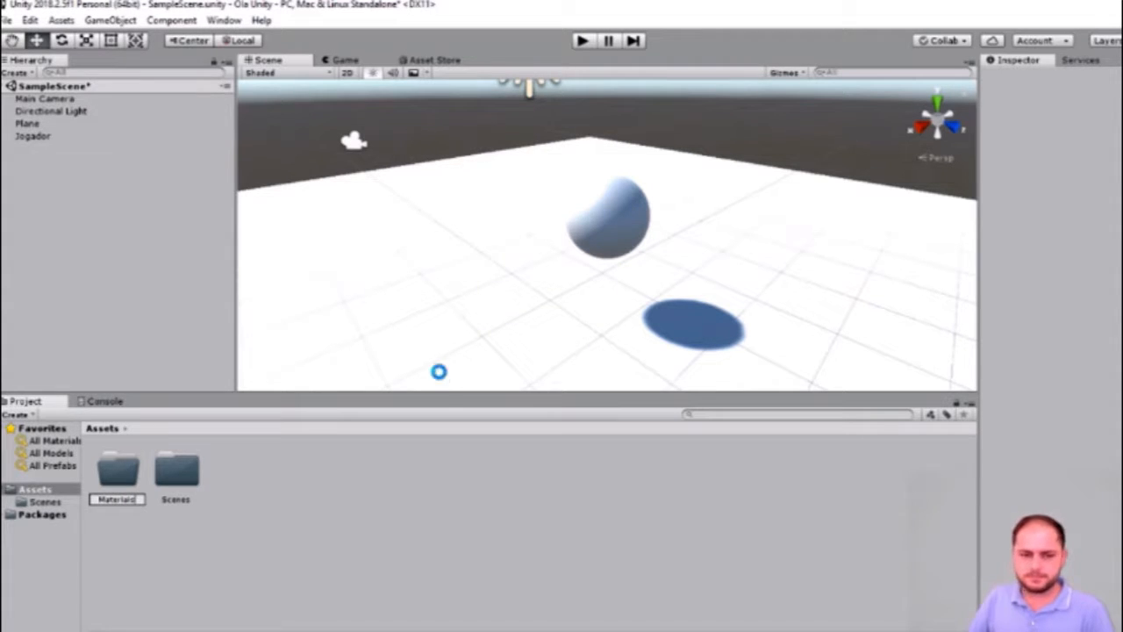
Step: Import the images bb8, borg and wall from the desktop's Curso Unity assets folder into the Materiais folder
double_click(120, 475)
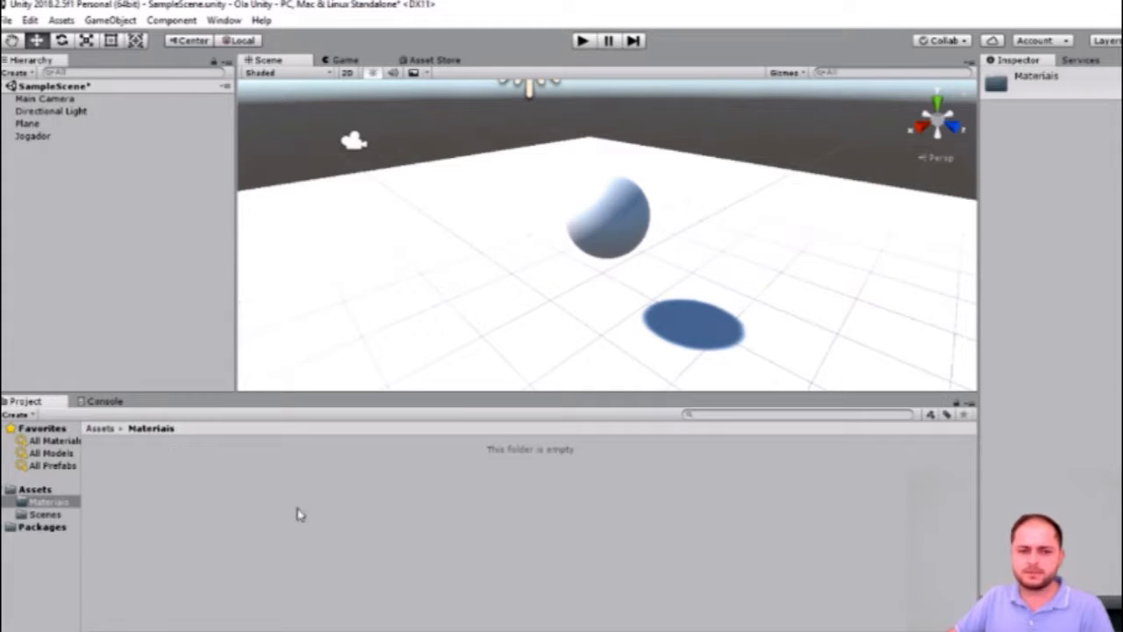
right_click(193, 523)
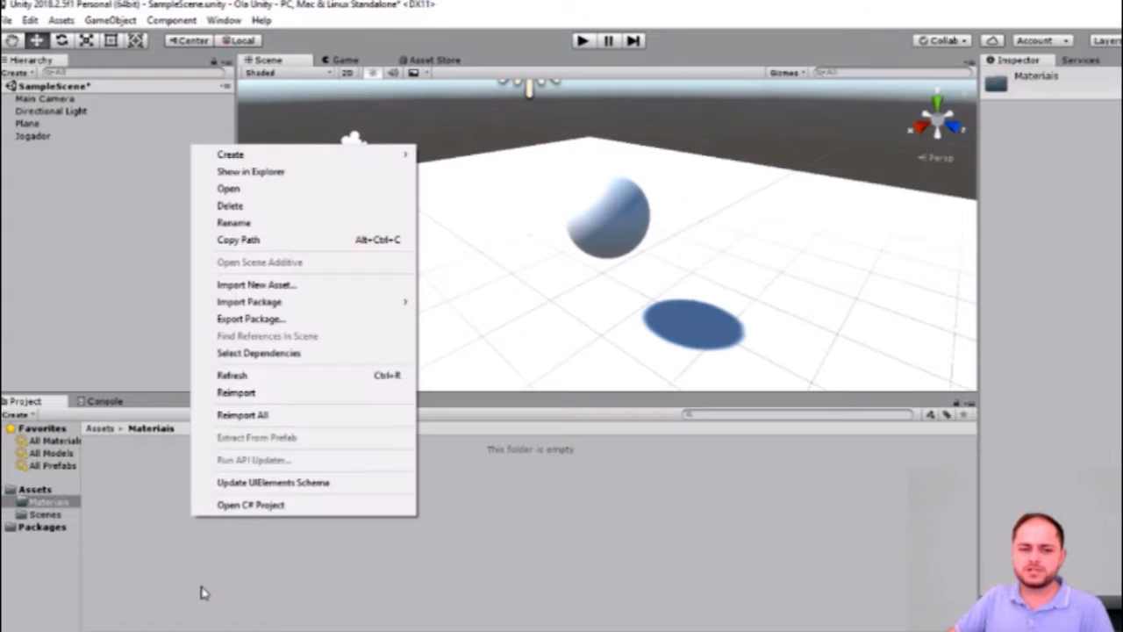
left_click(306, 290)
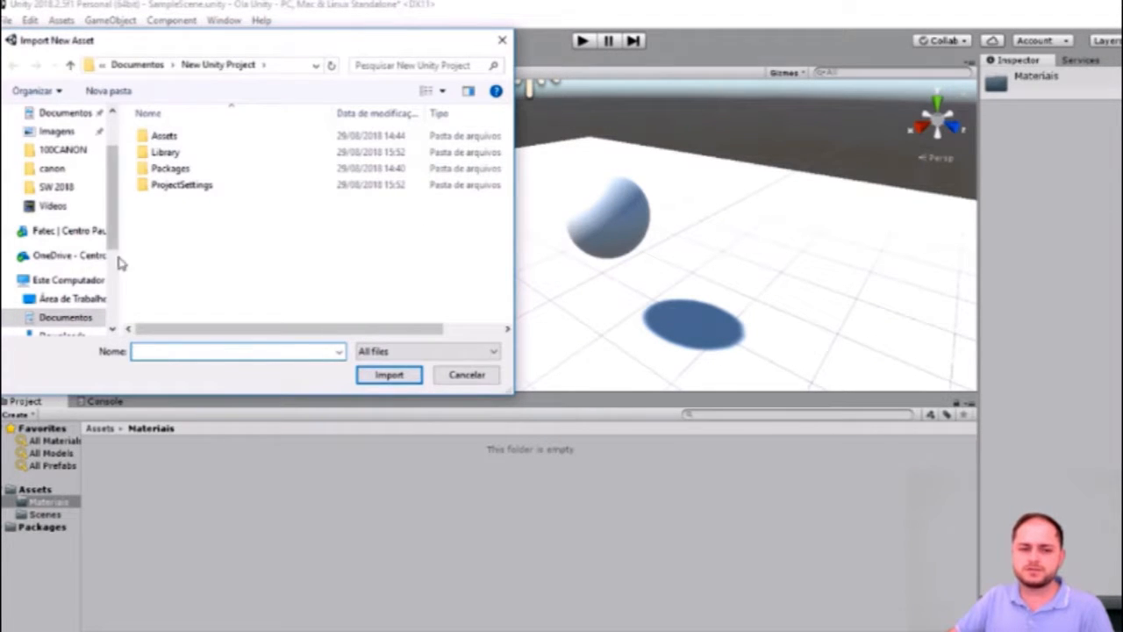
scroll(109, 204, "up", 2)
left_click(62, 143)
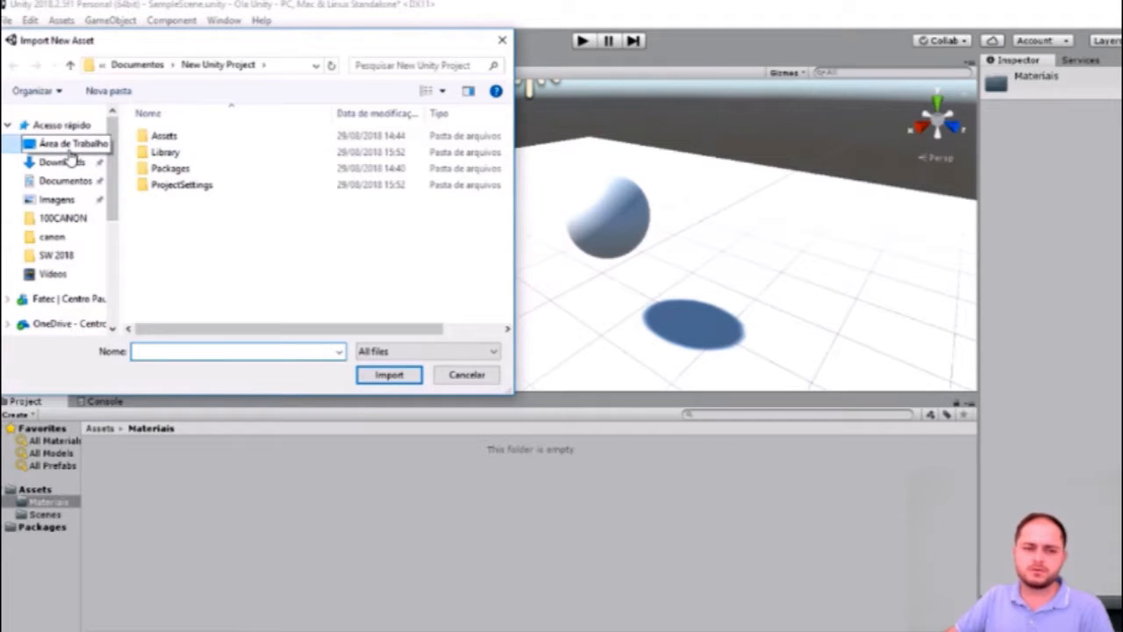
double_click(279, 180)
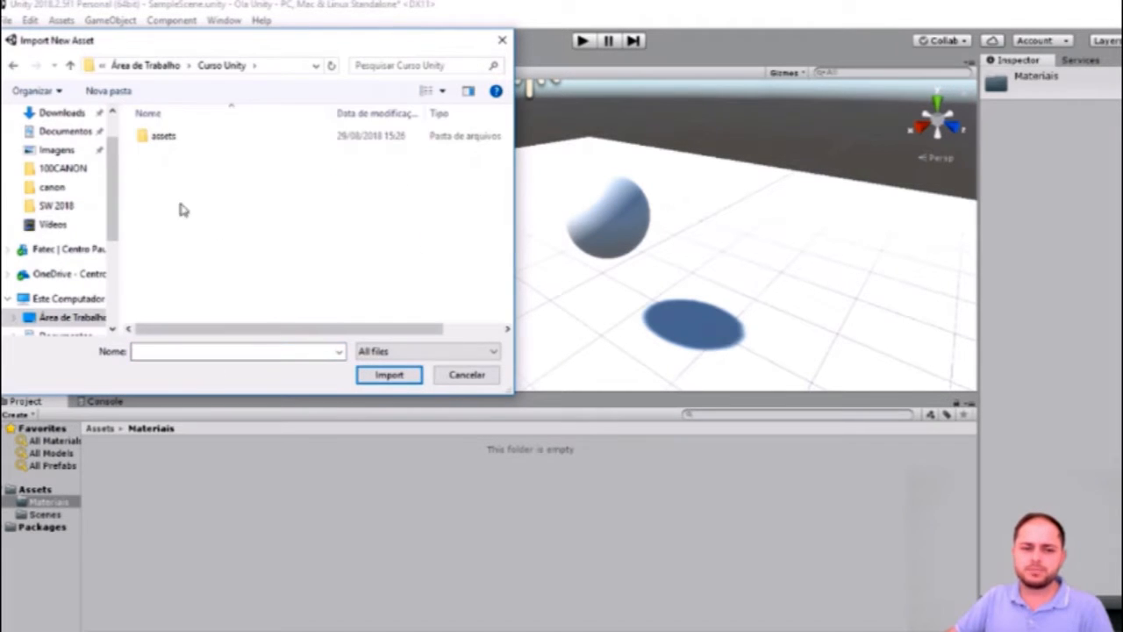
left_click(163, 138)
double_click(171, 136)
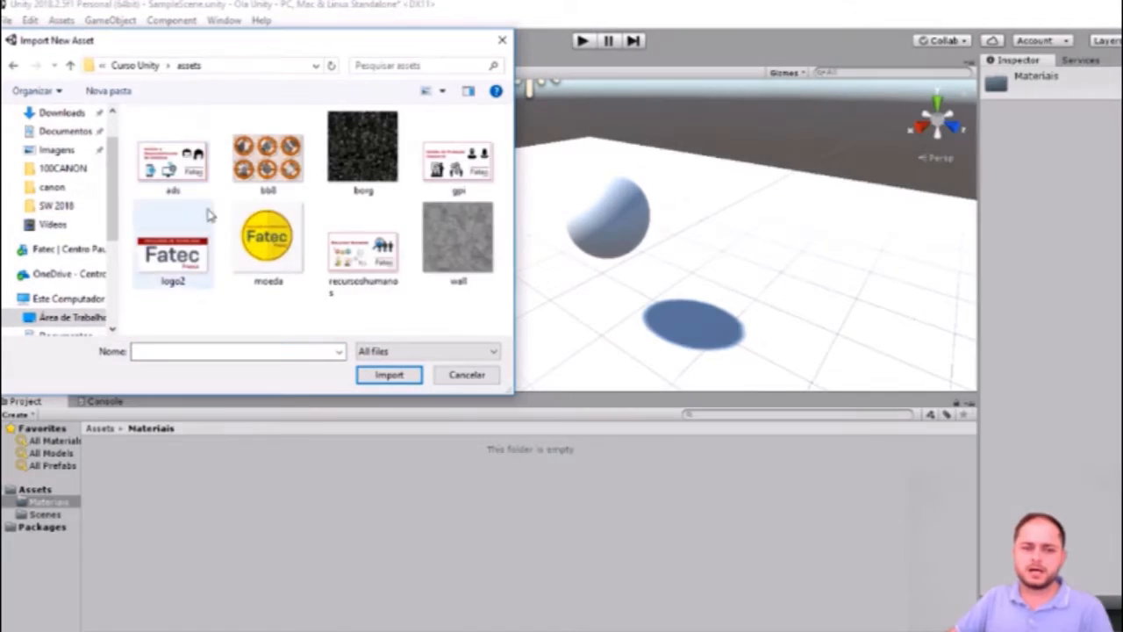
left_click(268, 173)
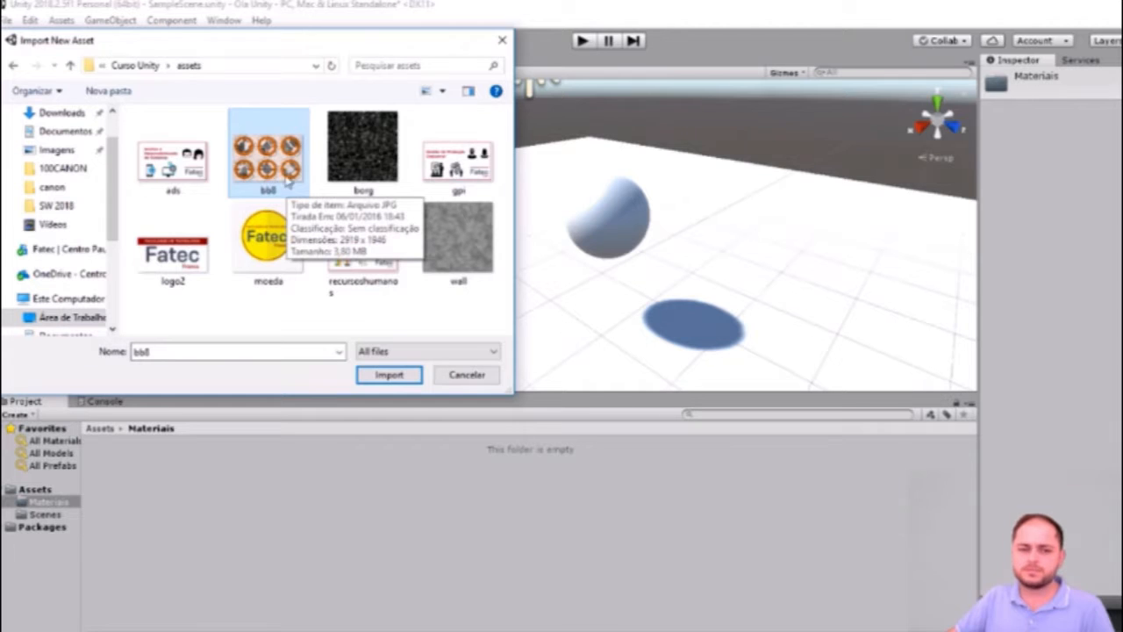
left_click(372, 153, "ctrl")
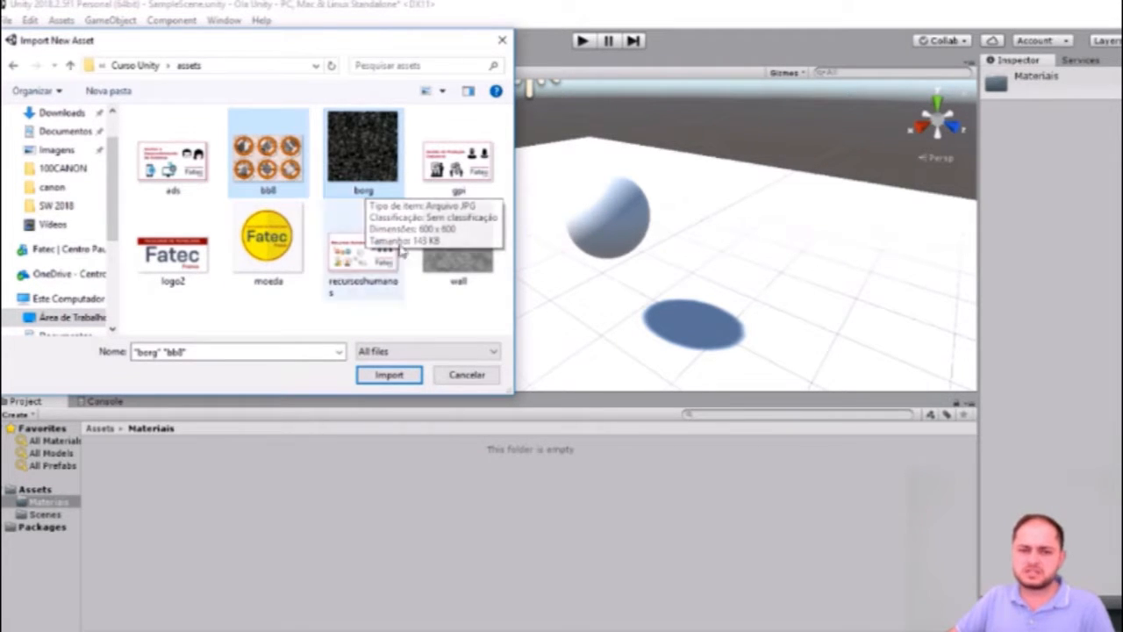
left_click(459, 245, "ctrl")
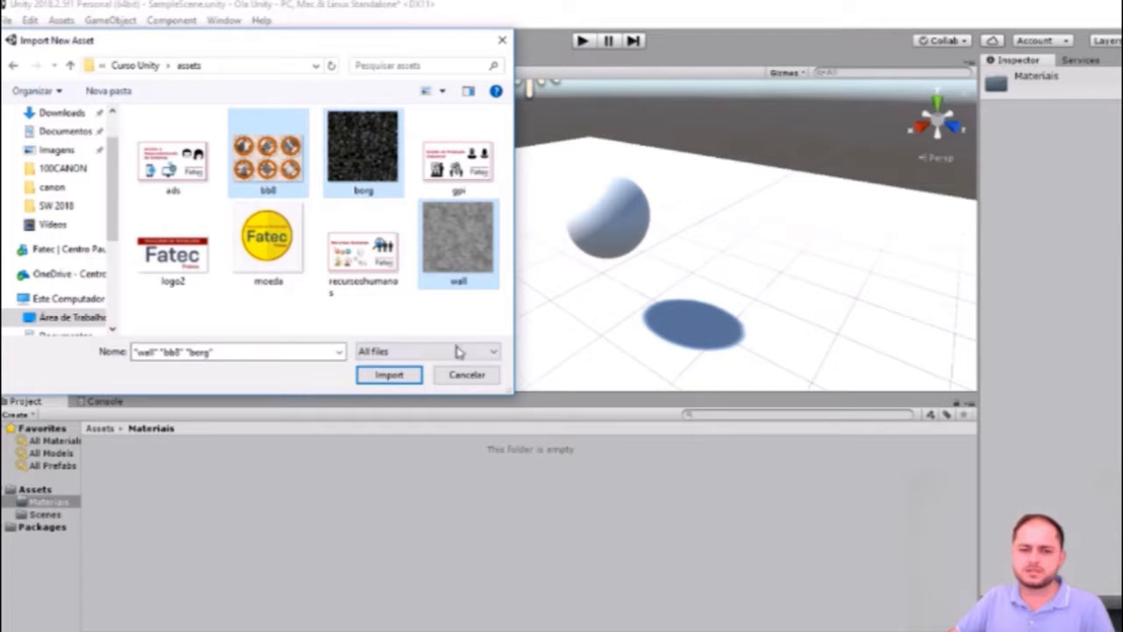
left_click(386, 375)
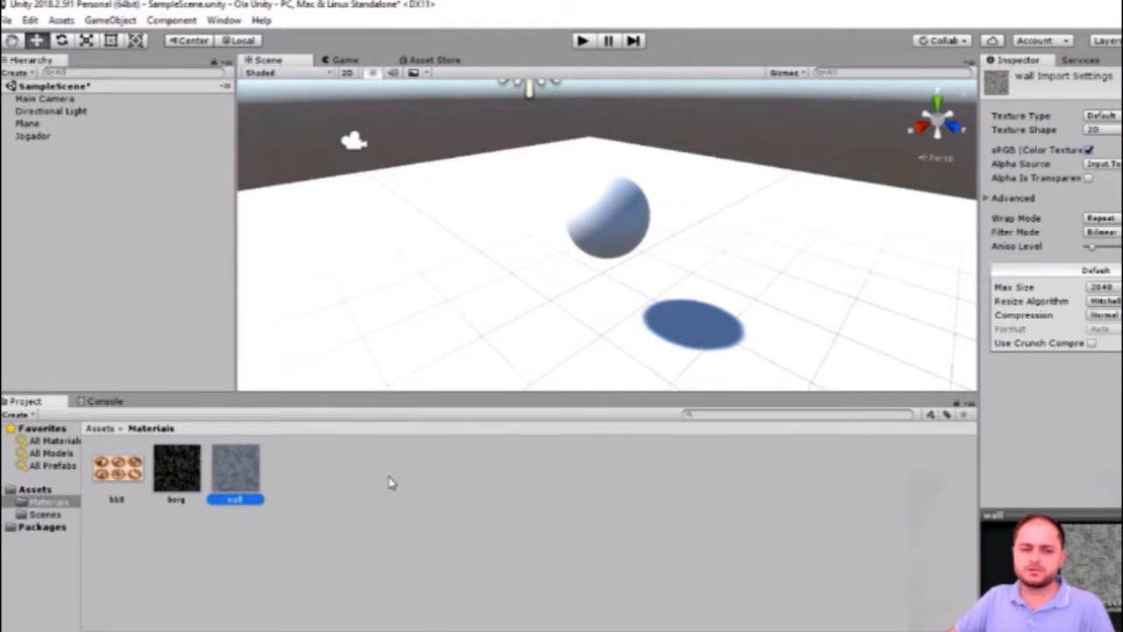
left_click(301, 514)
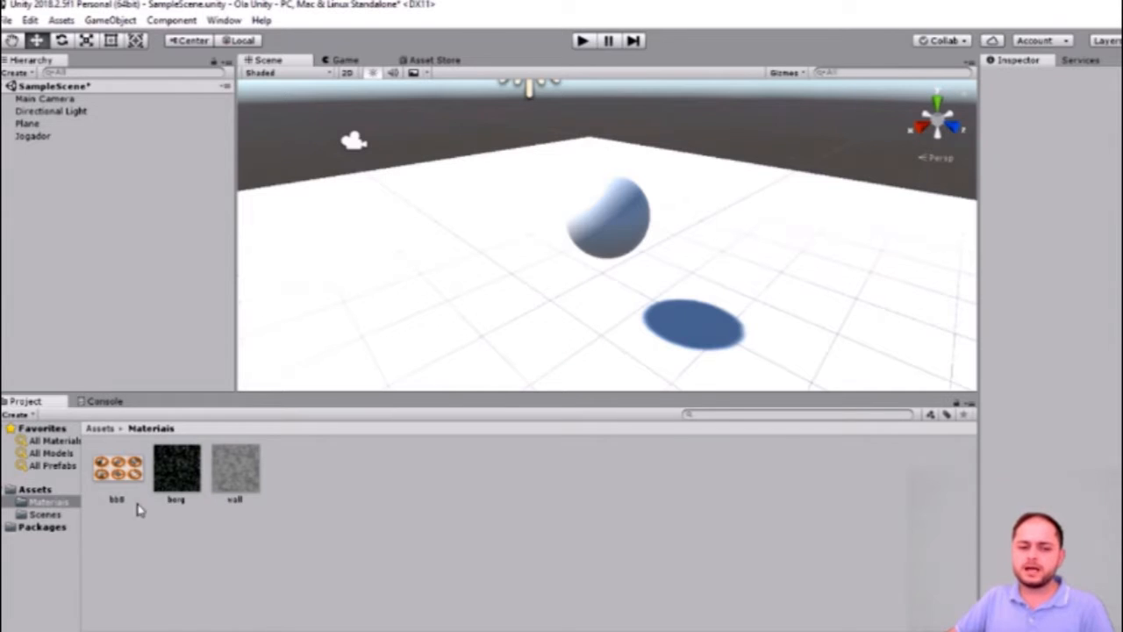
Step: Create a new material named bb8 in the Materiais folder
right_click(317, 496)
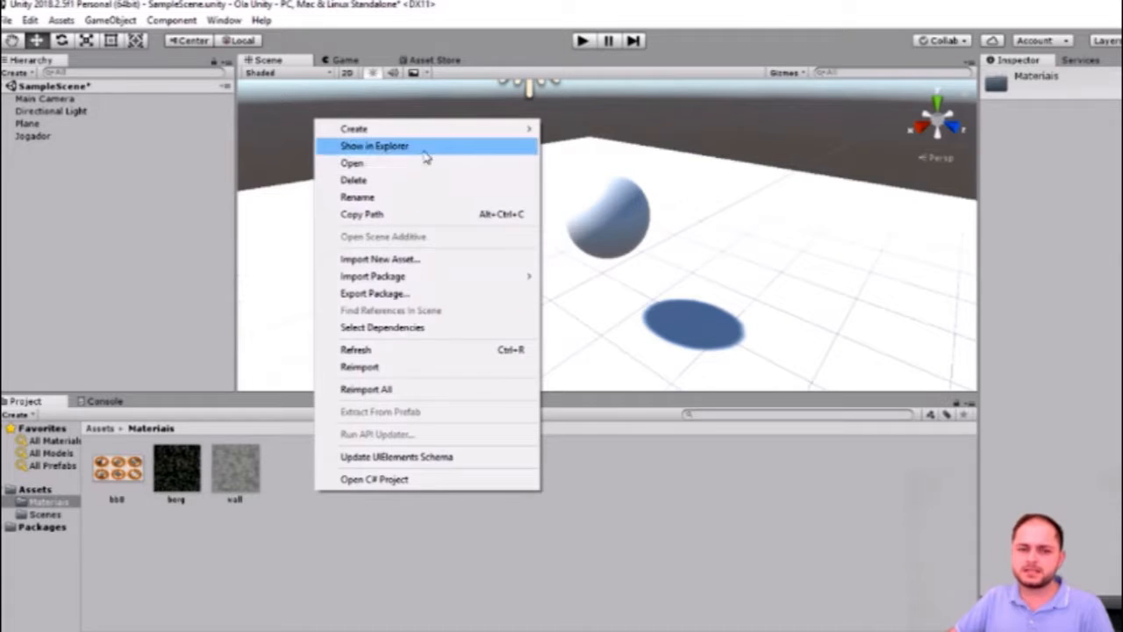
mouse_move(427, 138)
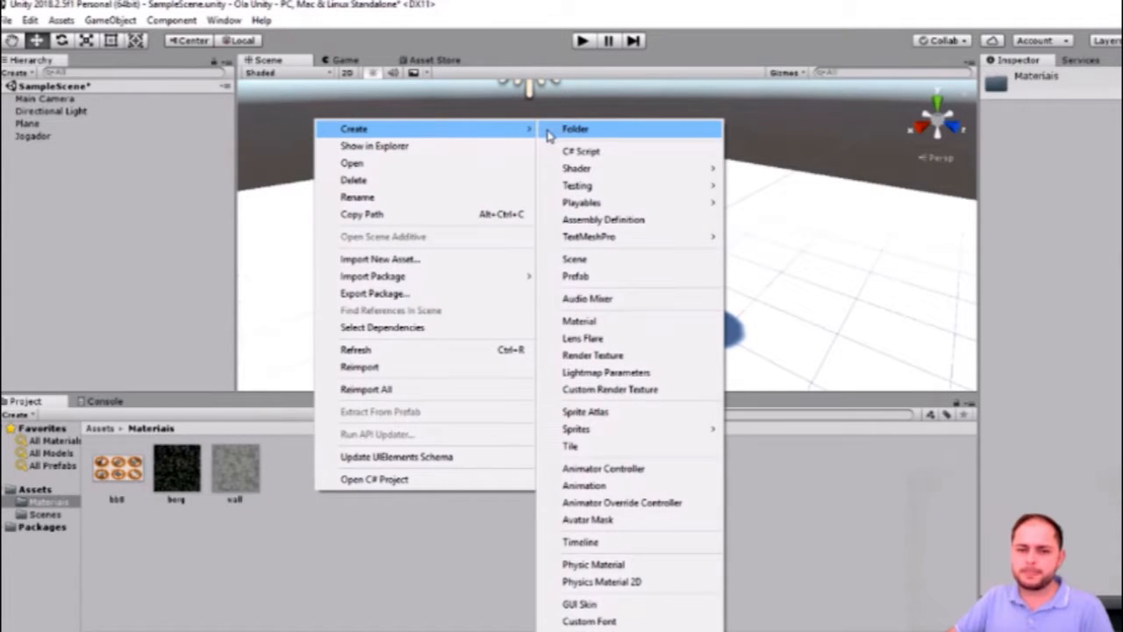
left_click(599, 328)
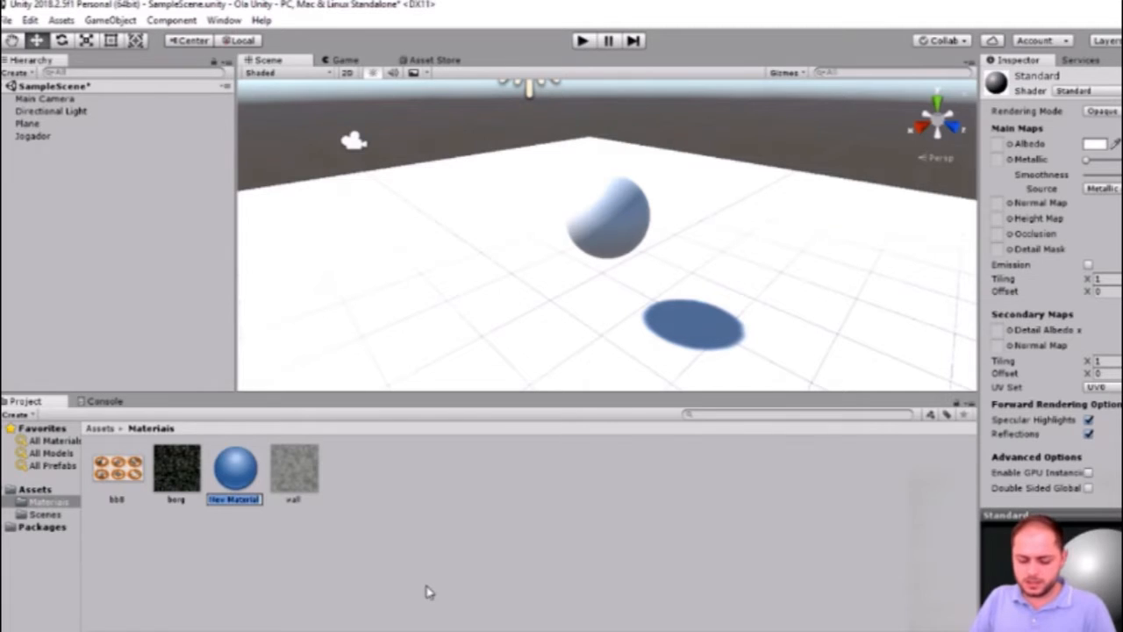
type("bb8")
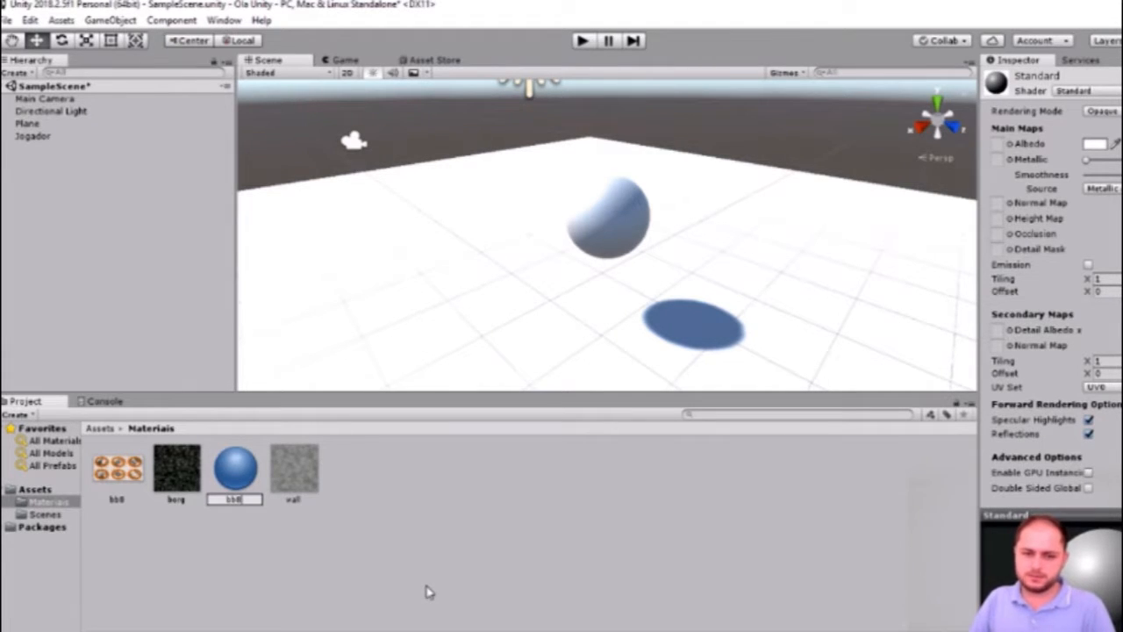
key("Return")
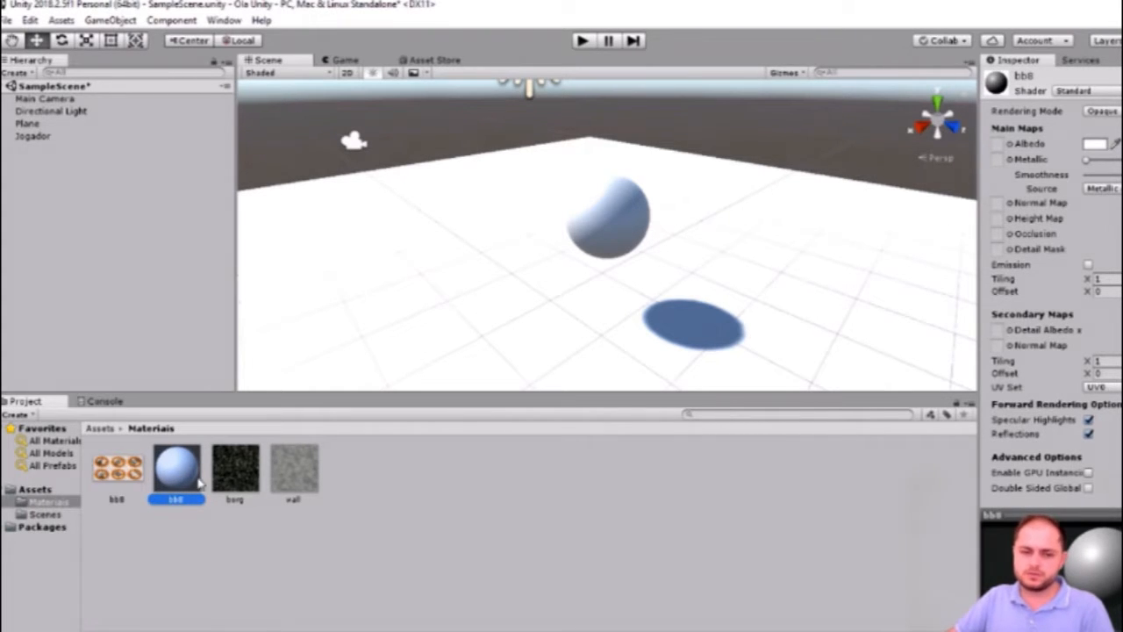
Step: Set the bb8 material's albedo color to yellow, FFFF00, with the blue value at 0
left_click(1096, 146)
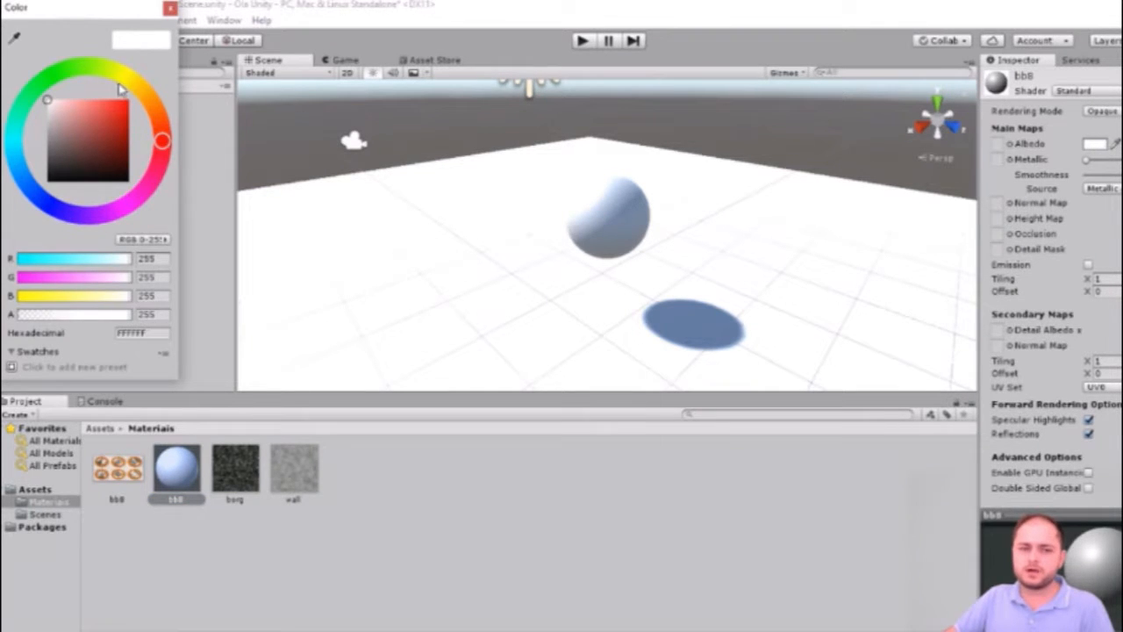
left_click(133, 85)
left_click(153, 296)
type("0")
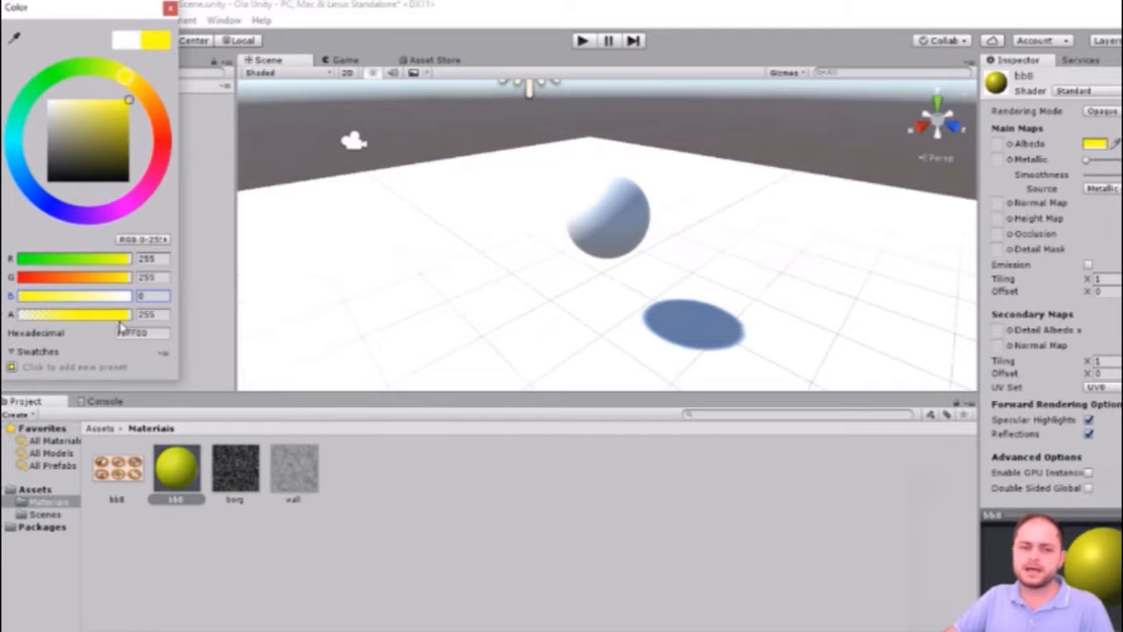
left_click(171, 7)
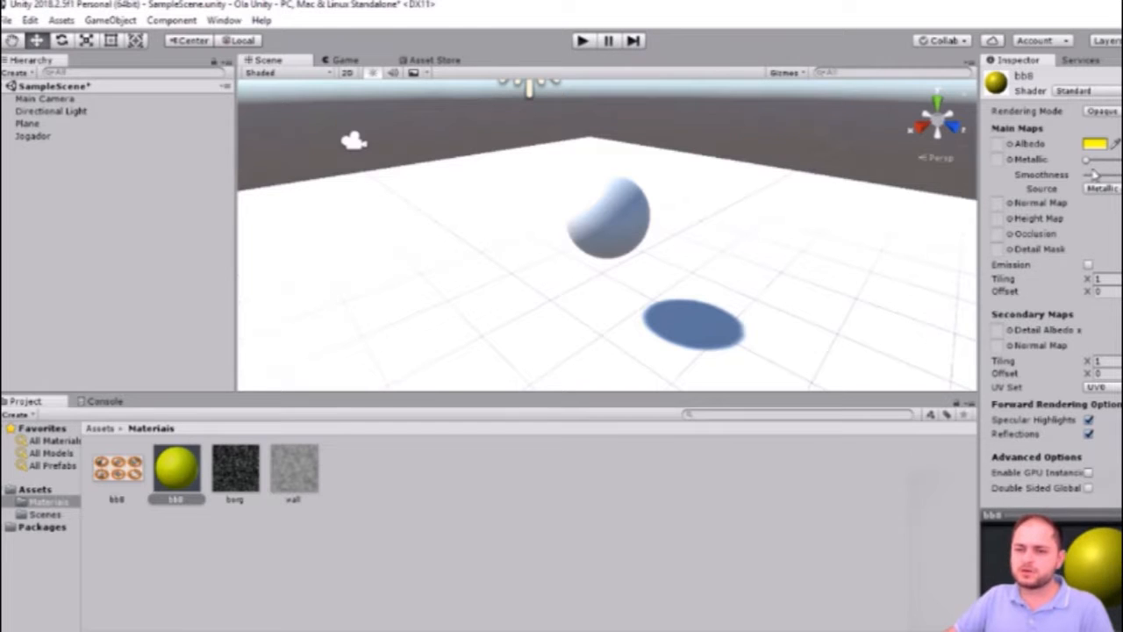
left_click_drag(1088, 163, 1053, 171)
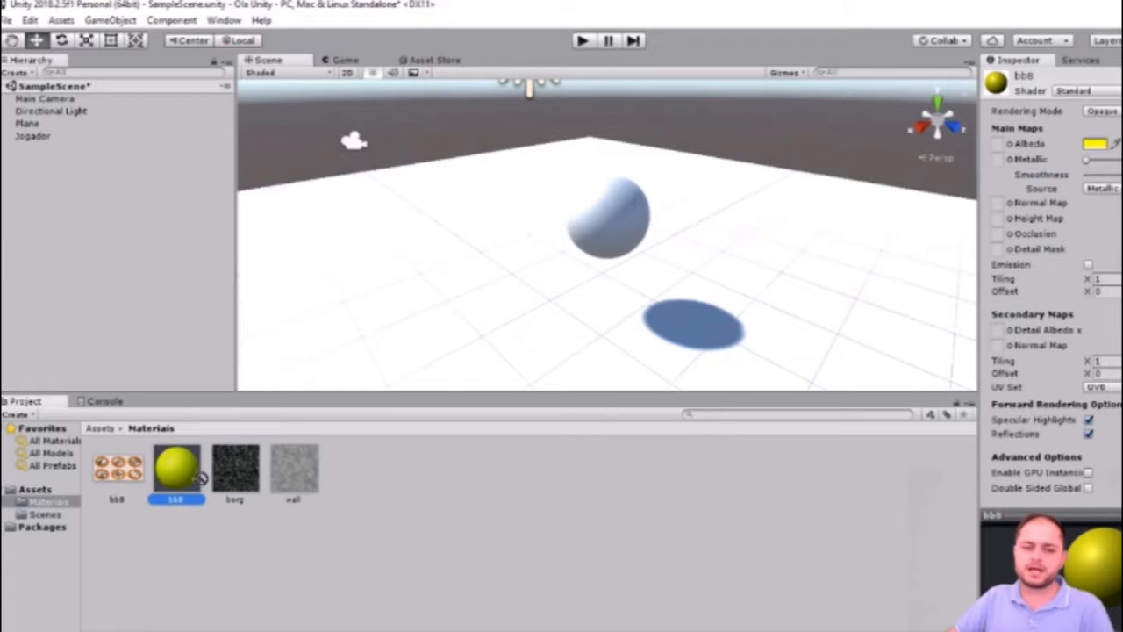
Step: Apply the bb8 material to the Jogador sphere, then run the game briefly to check its look and stop it
left_click_drag(50, 165, 41, 138)
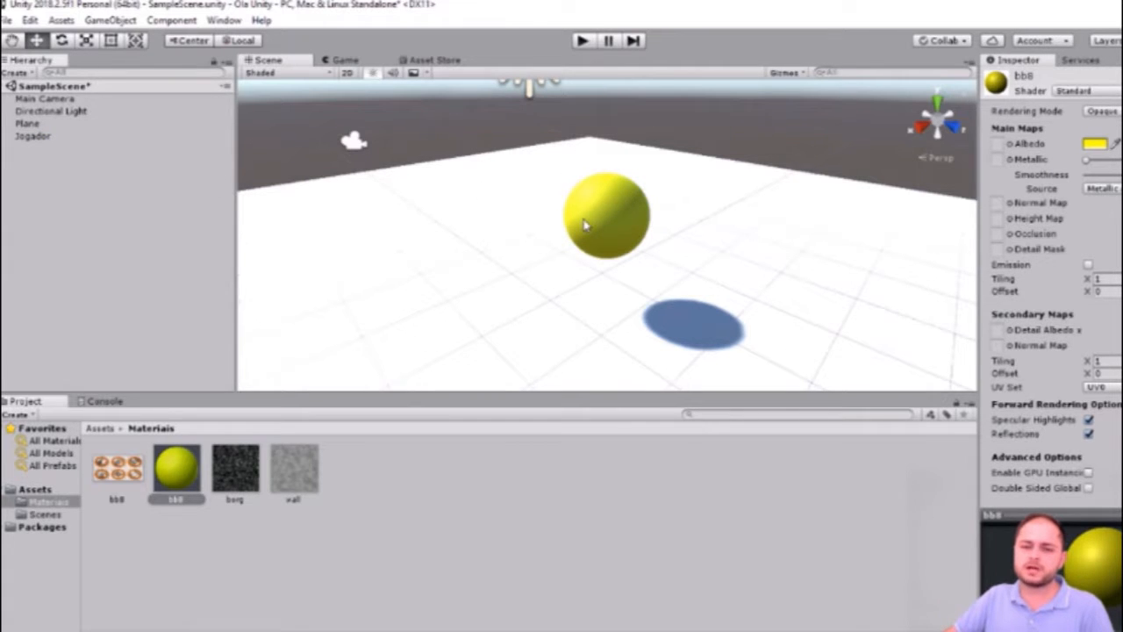
left_click(581, 41)
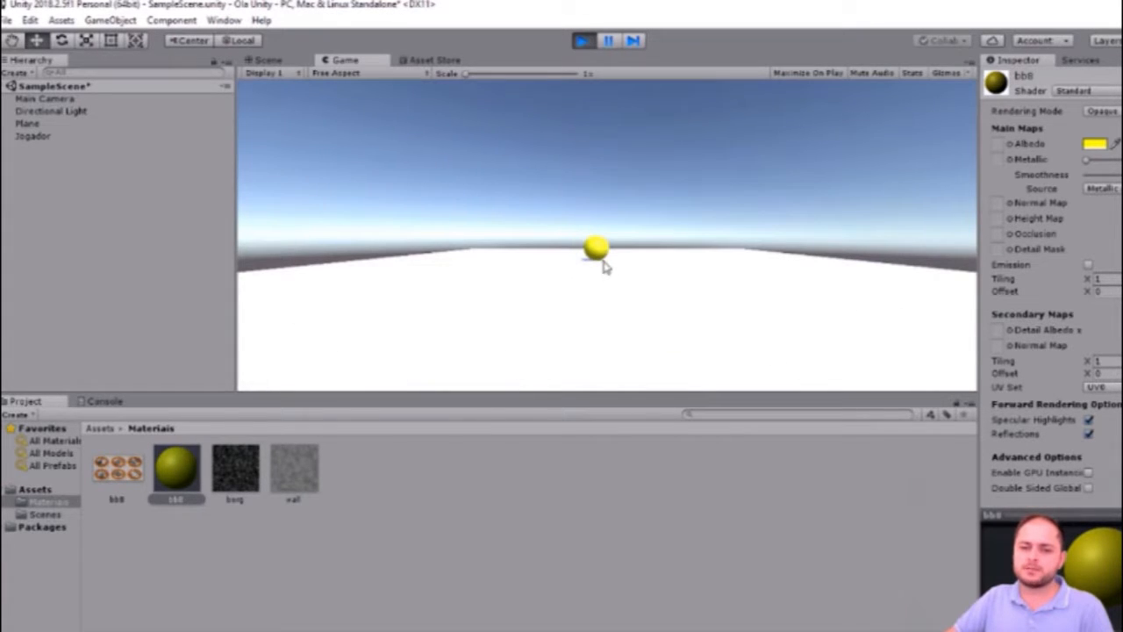
left_click(584, 42)
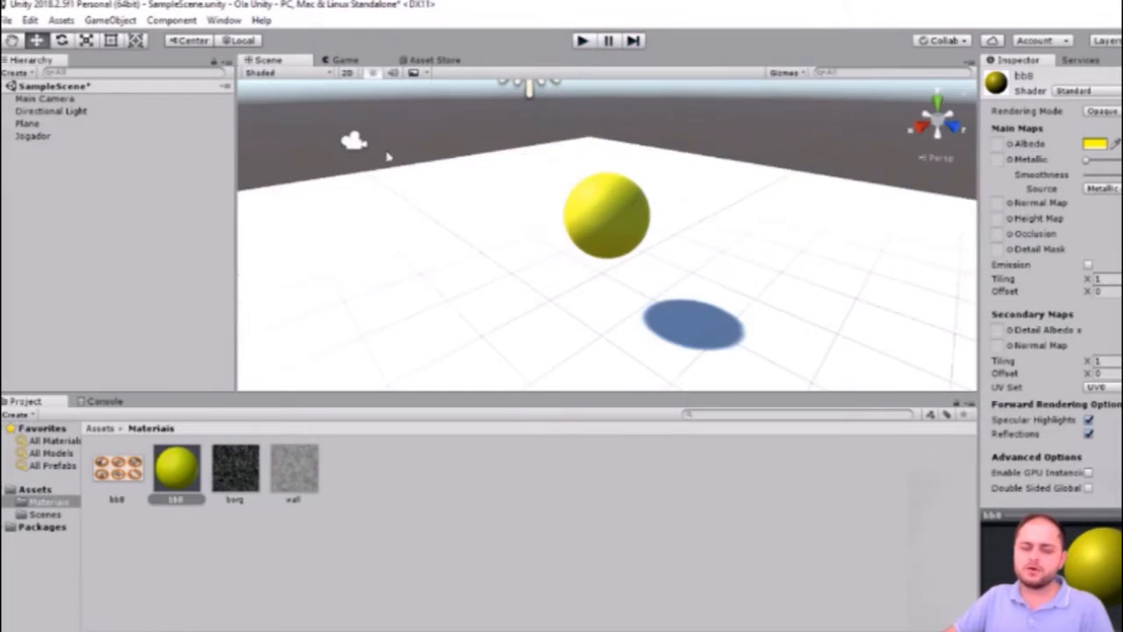
Step: Assign the bb8 image as the albedo texture of the bb8 material
left_click(126, 472)
left_click(182, 488)
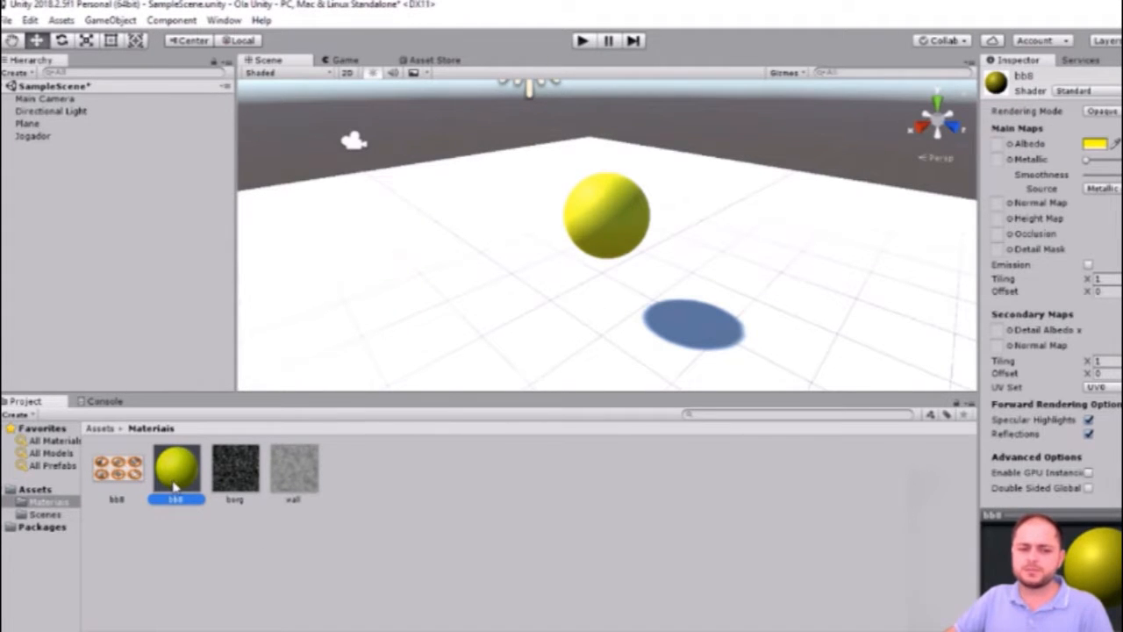
left_click(115, 474)
left_click_drag(122, 543, 998, 150)
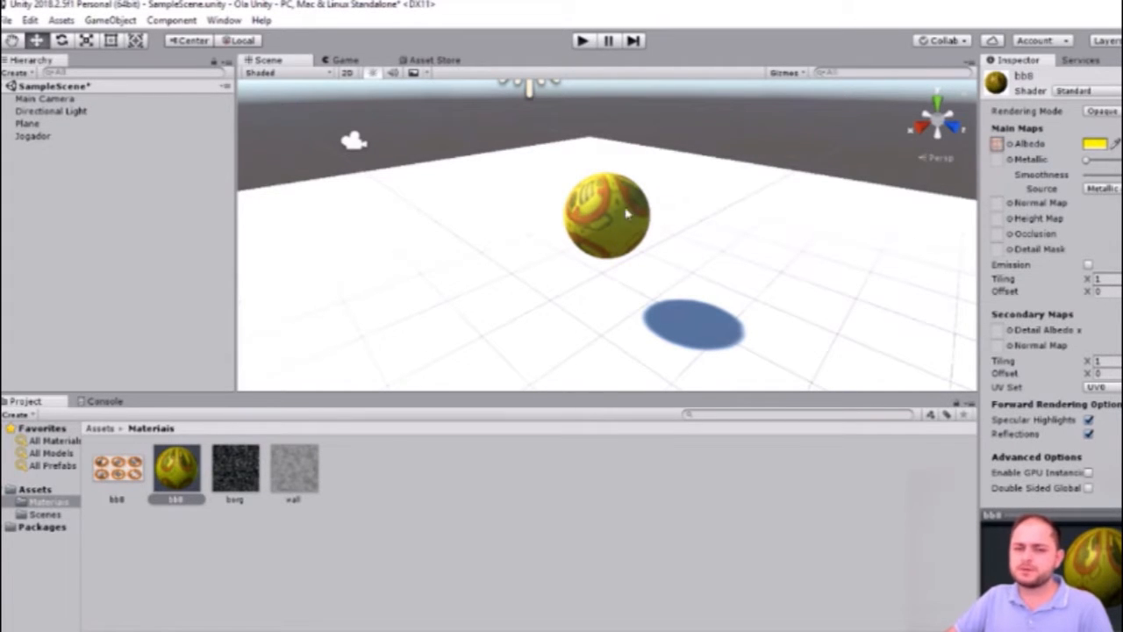
Step: Set the bb8 material's albedo color to white, FFFFFF, and test the textured sphere in a short game run
left_click(1098, 149)
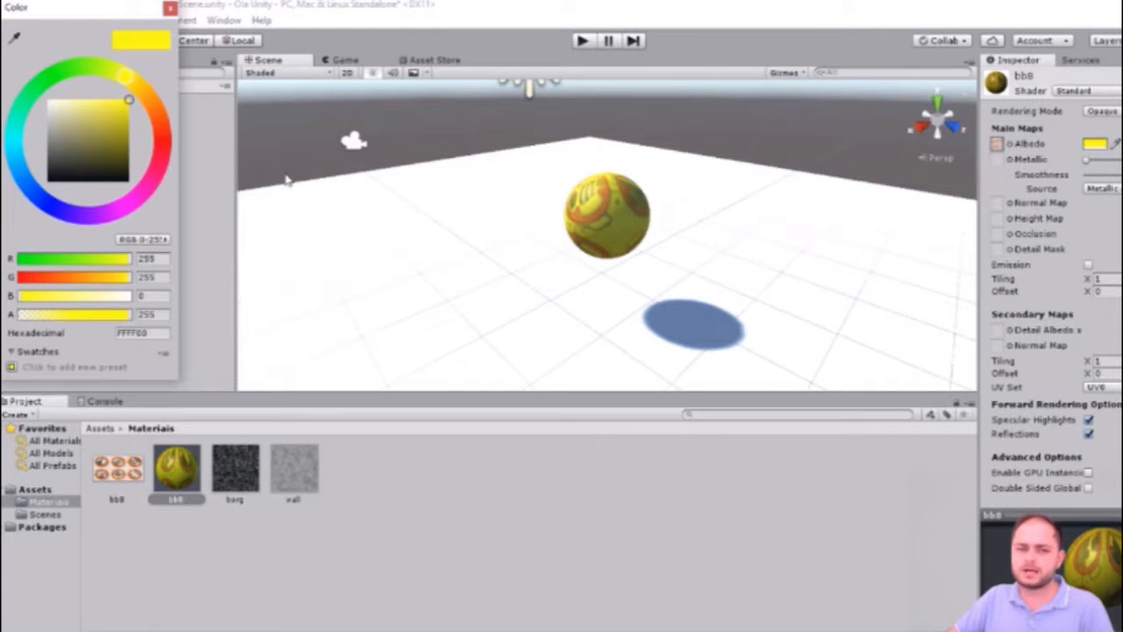
left_click_drag(88, 149, 7, 79)
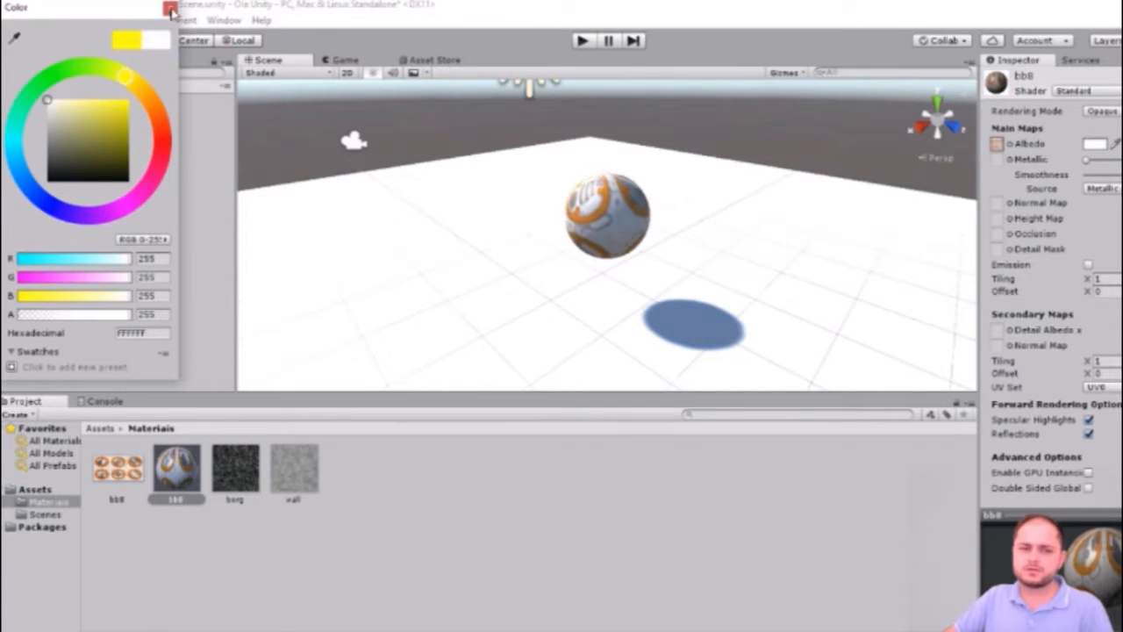
left_click(170, 9)
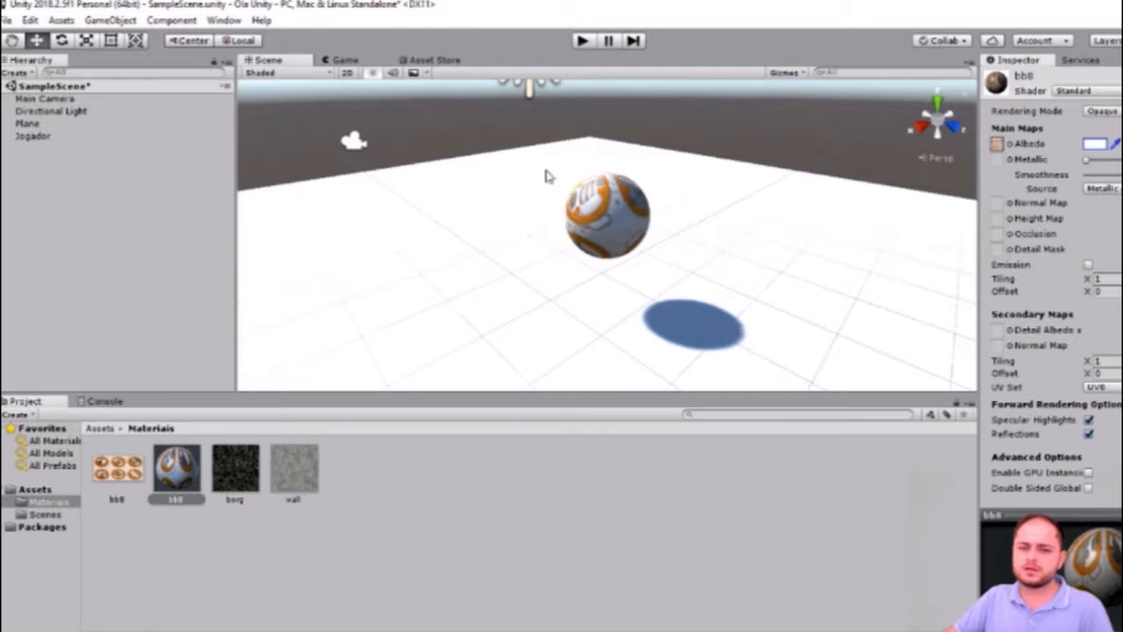
left_click(583, 41)
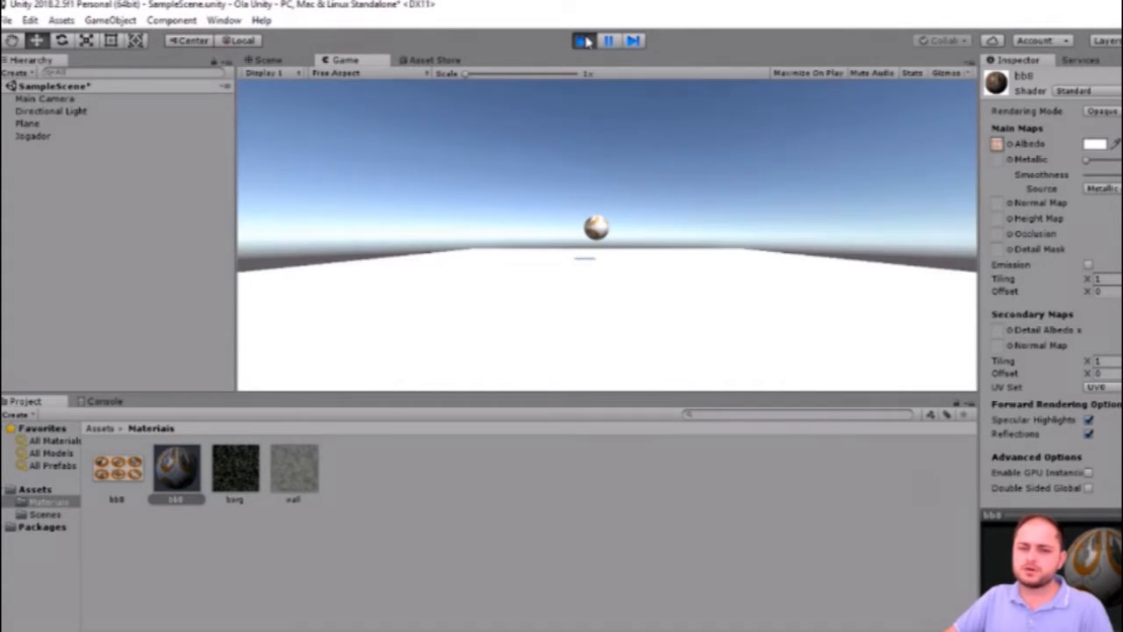
left_click(585, 41)
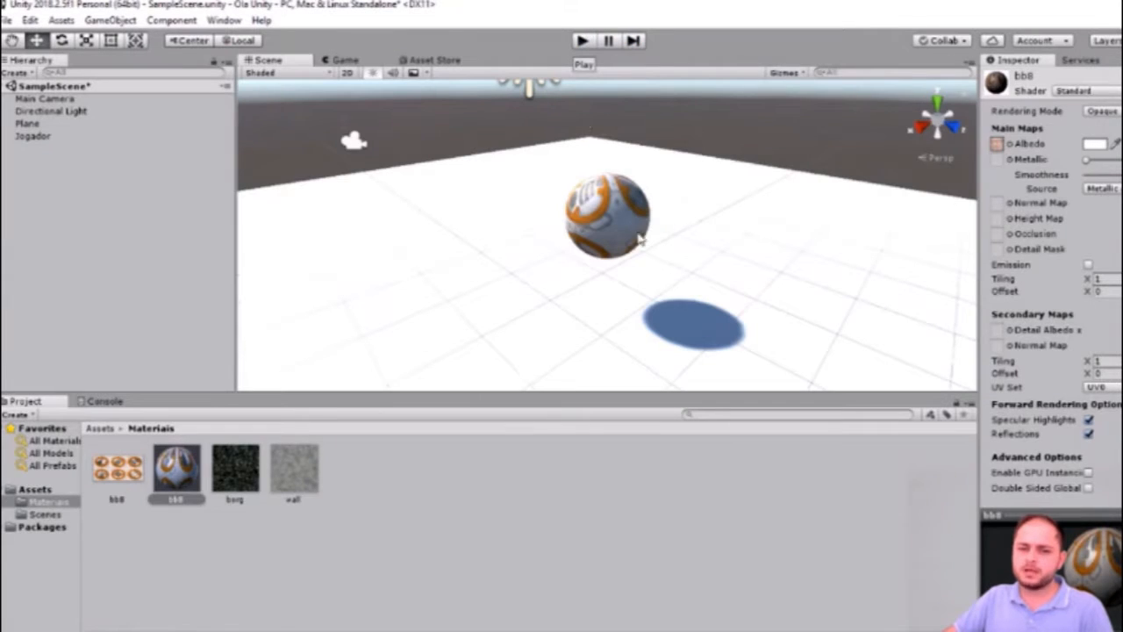
Step: Create a new material named chao in the Materiais folder
left_click(497, 227)
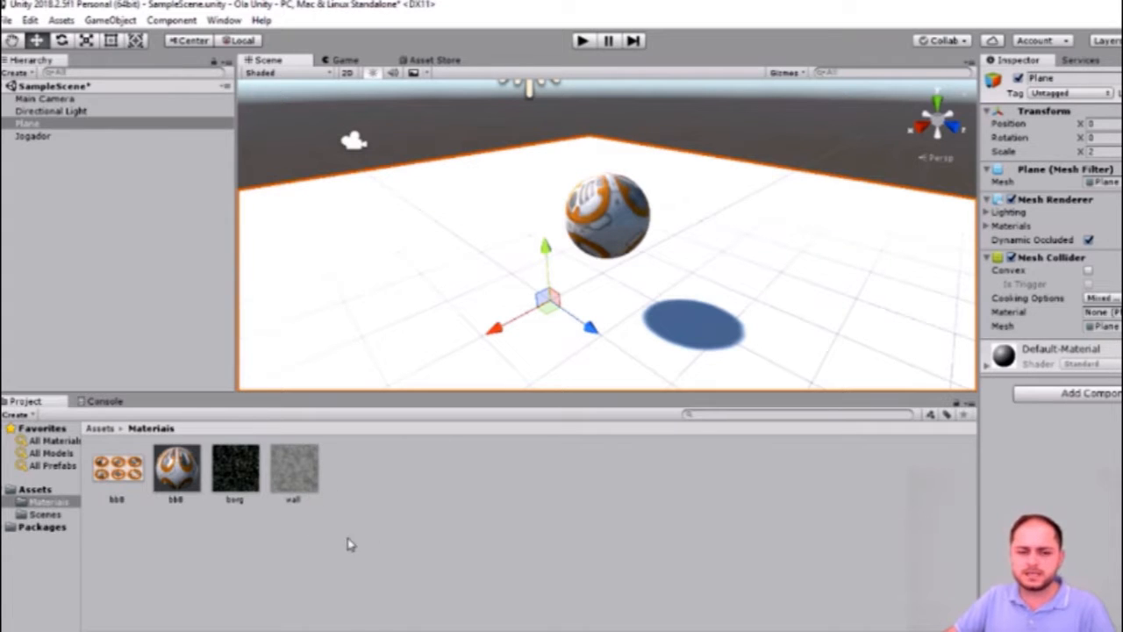
right_click(373, 497)
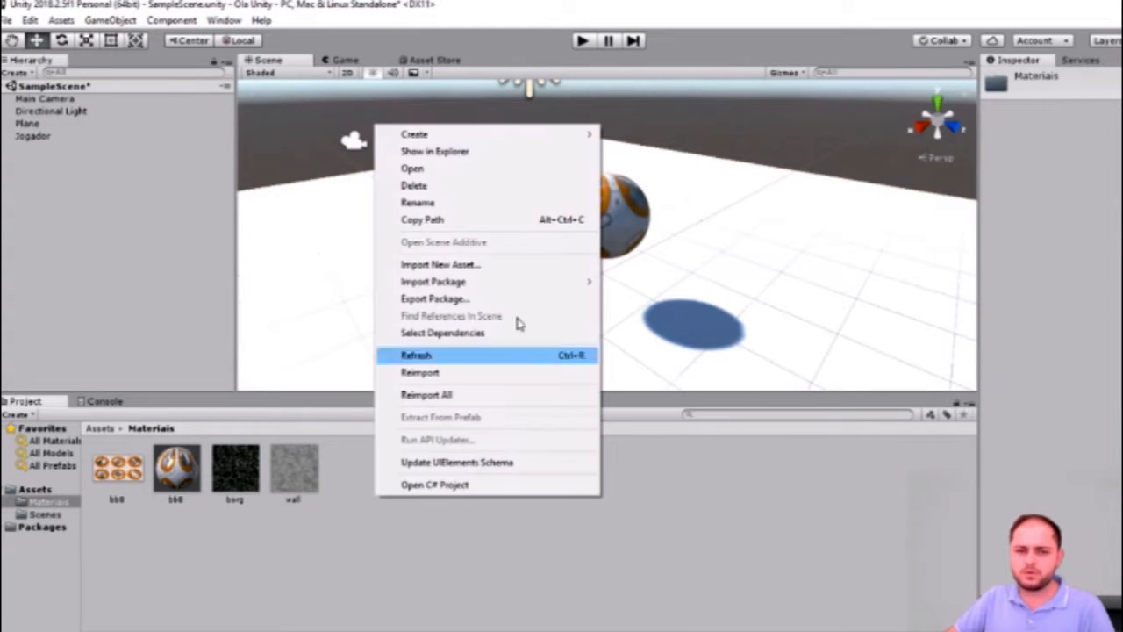
mouse_move(451, 135)
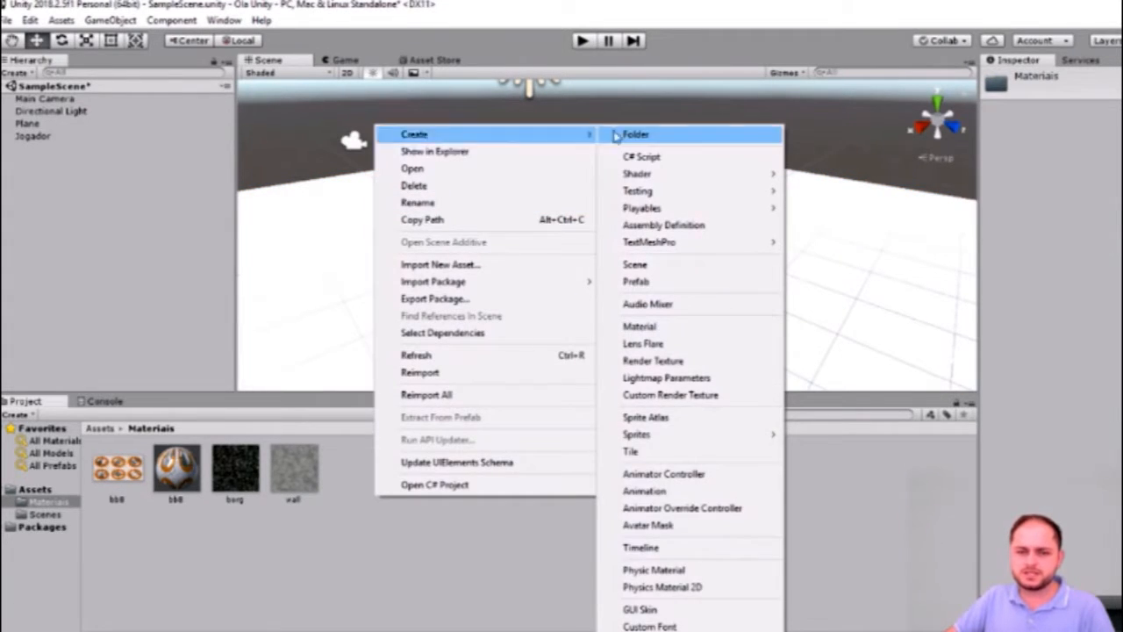
mouse_move(494, 139)
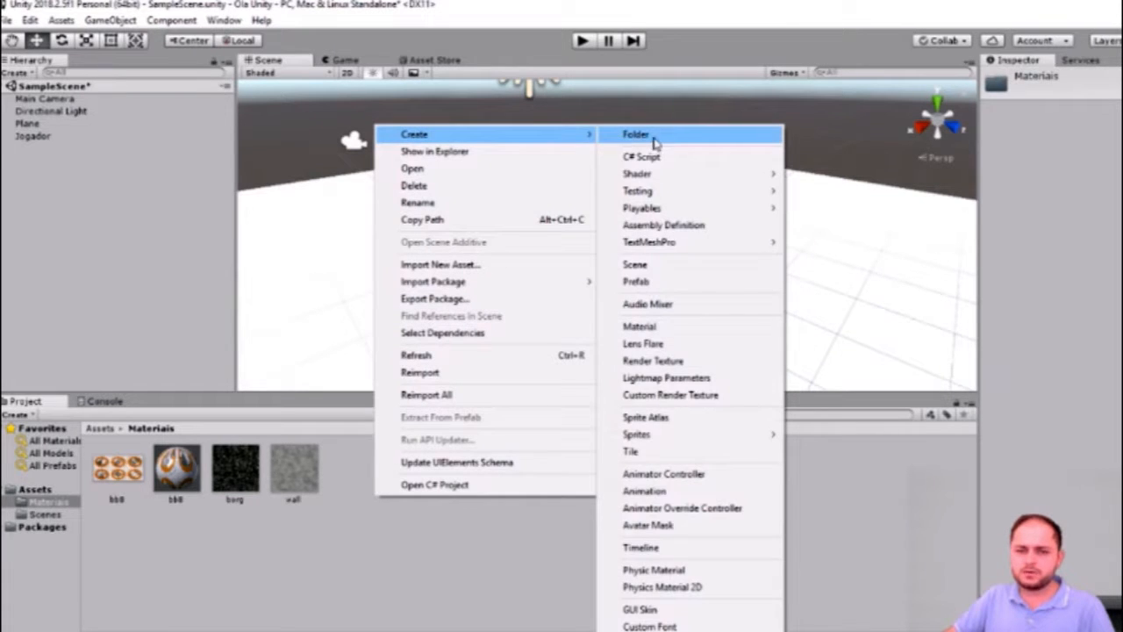
left_click(658, 329)
type("cha")
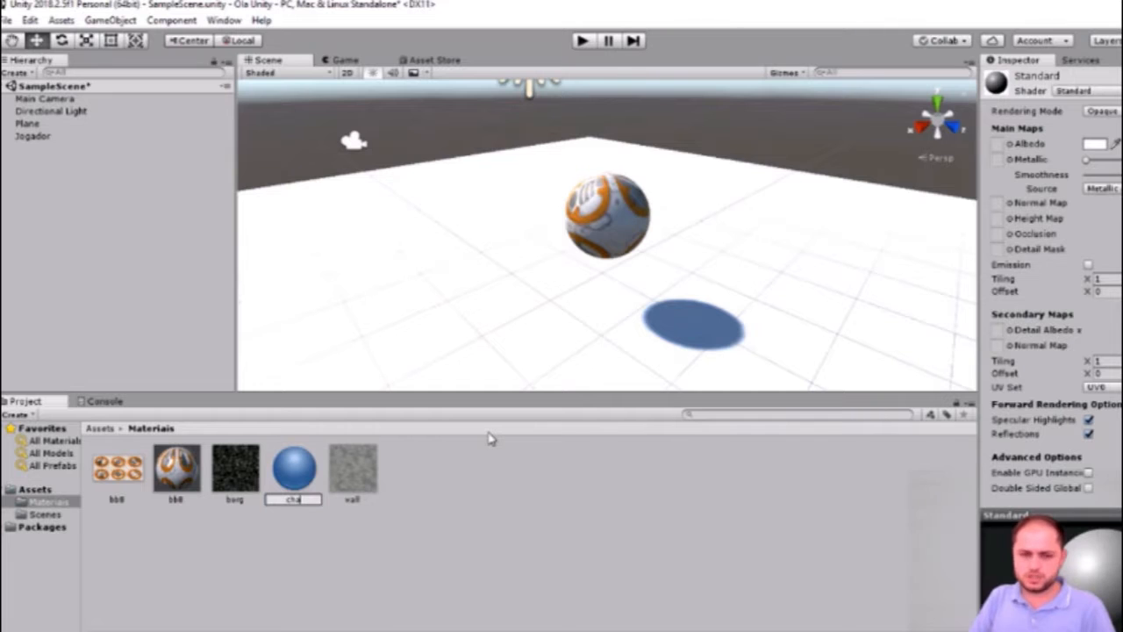
key("Return")
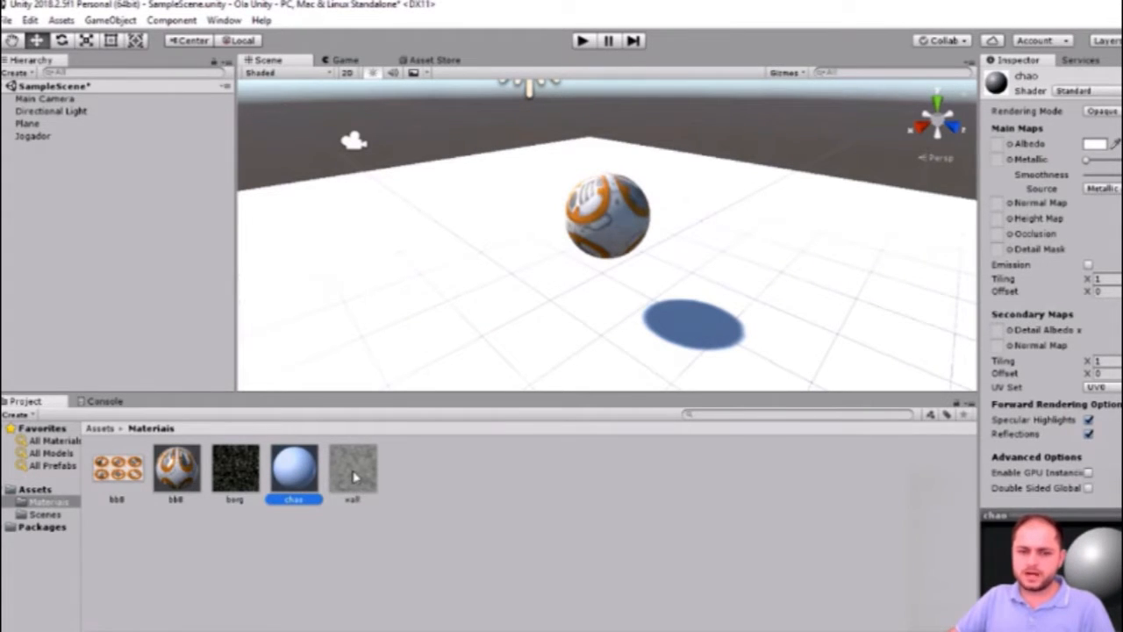
Step: Assign the wall image as the chao material's albedo texture and apply the material to the Plane
left_click(360, 499)
left_click_drag(766, 465, 1000, 146)
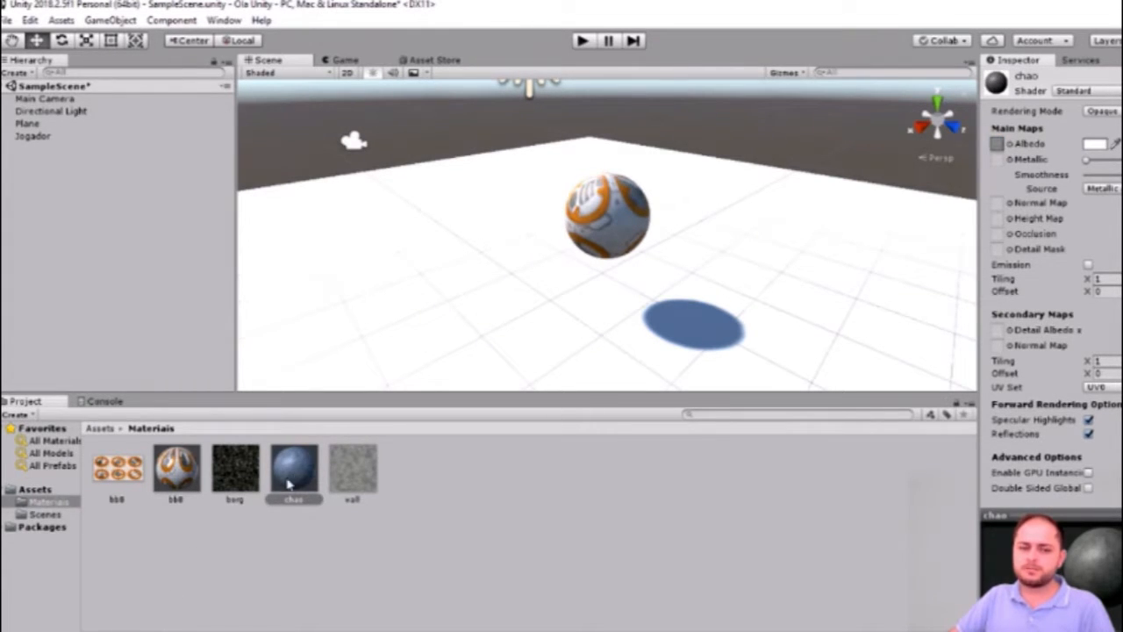
left_click_drag(293, 488, 29, 131)
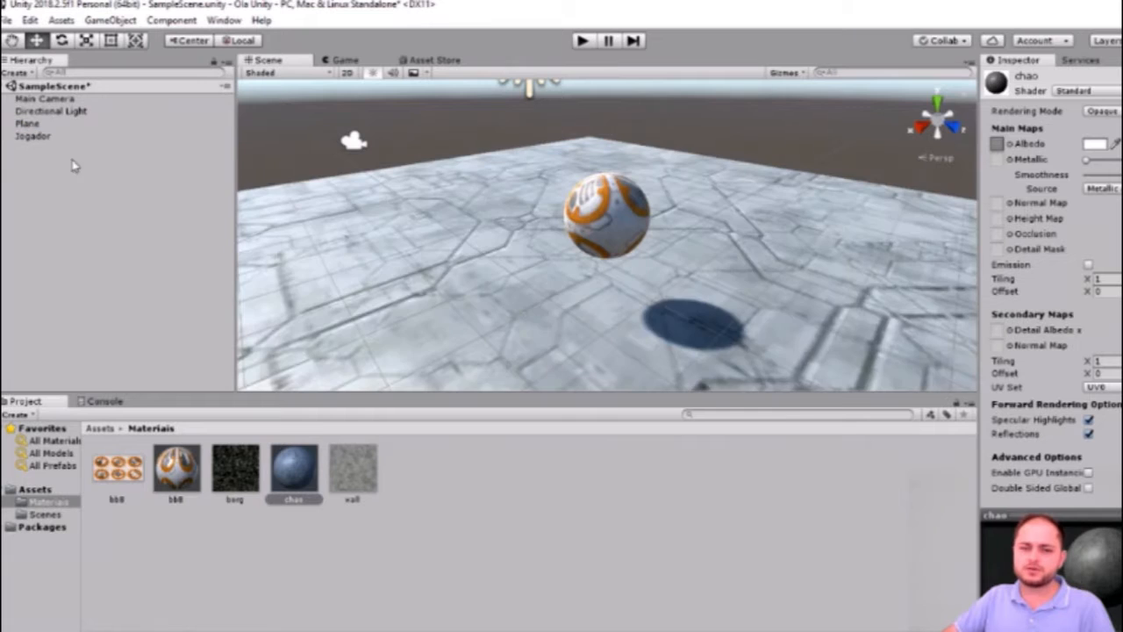
Step: Run the game briefly to check the textured floor, and stop it
left_click(583, 41)
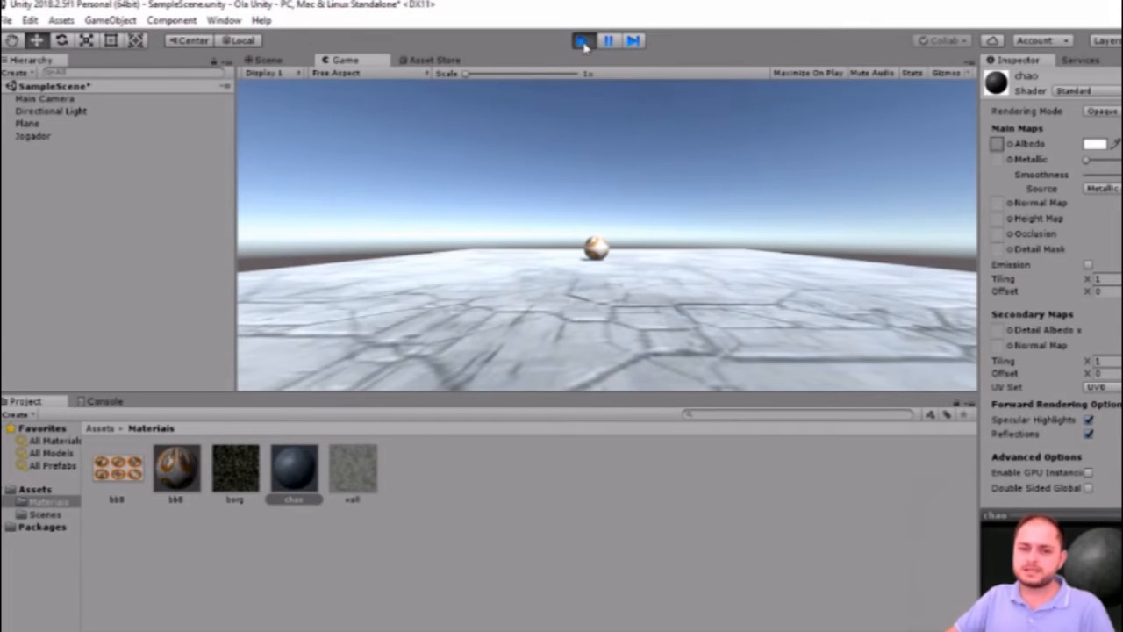
left_click(583, 41)
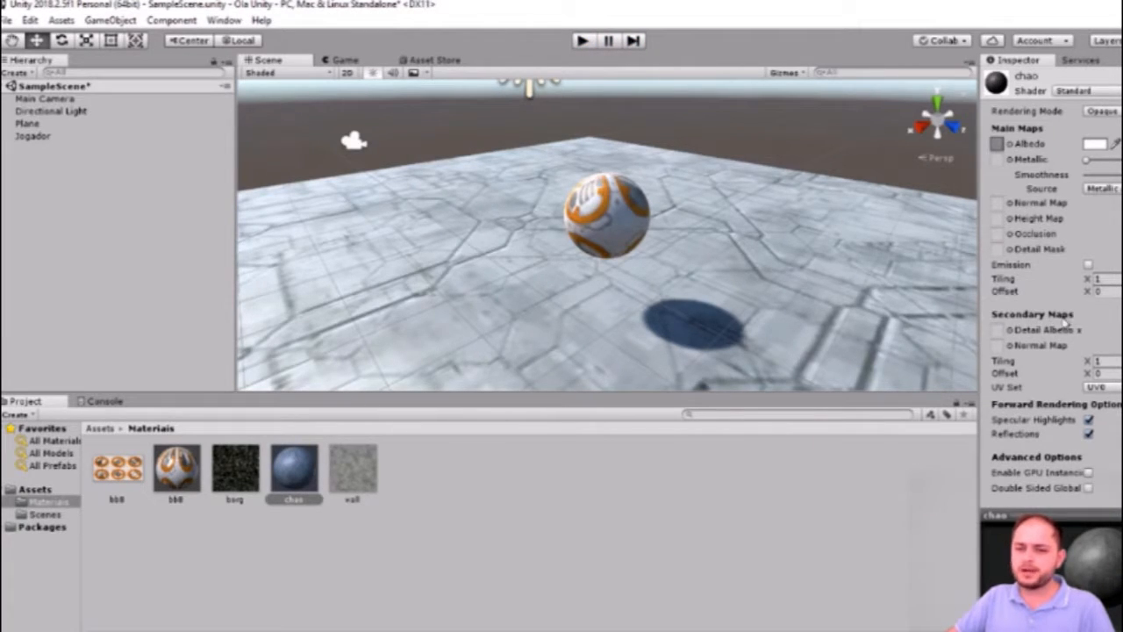
Step: Set the X tiling of the chao material's secondary maps to 0.5
left_click(1112, 361)
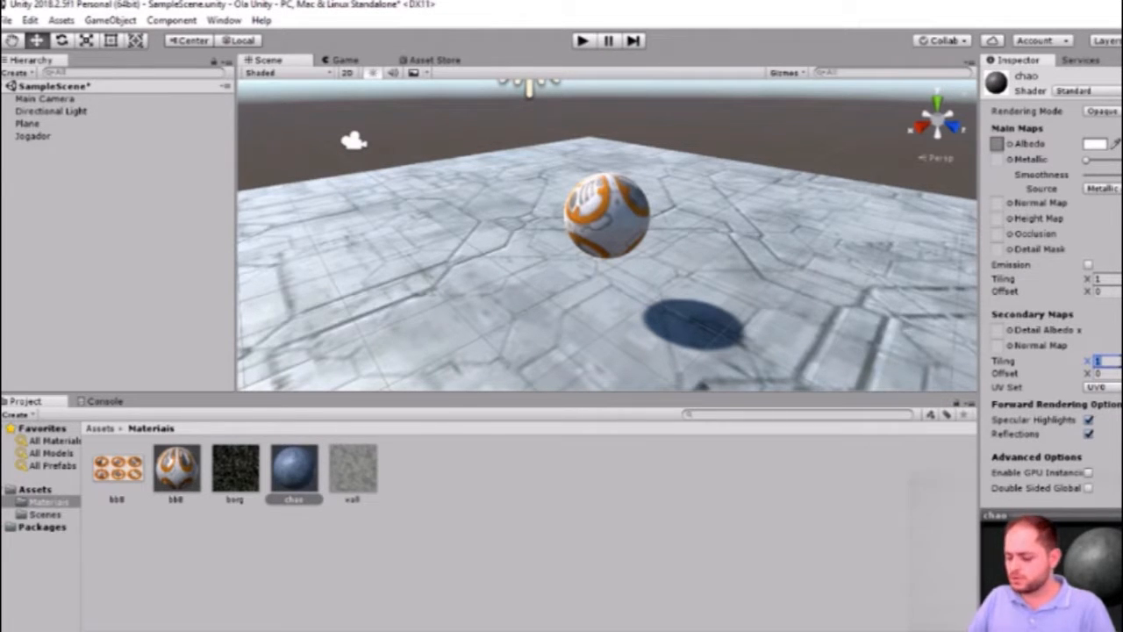
key("BackSpace")
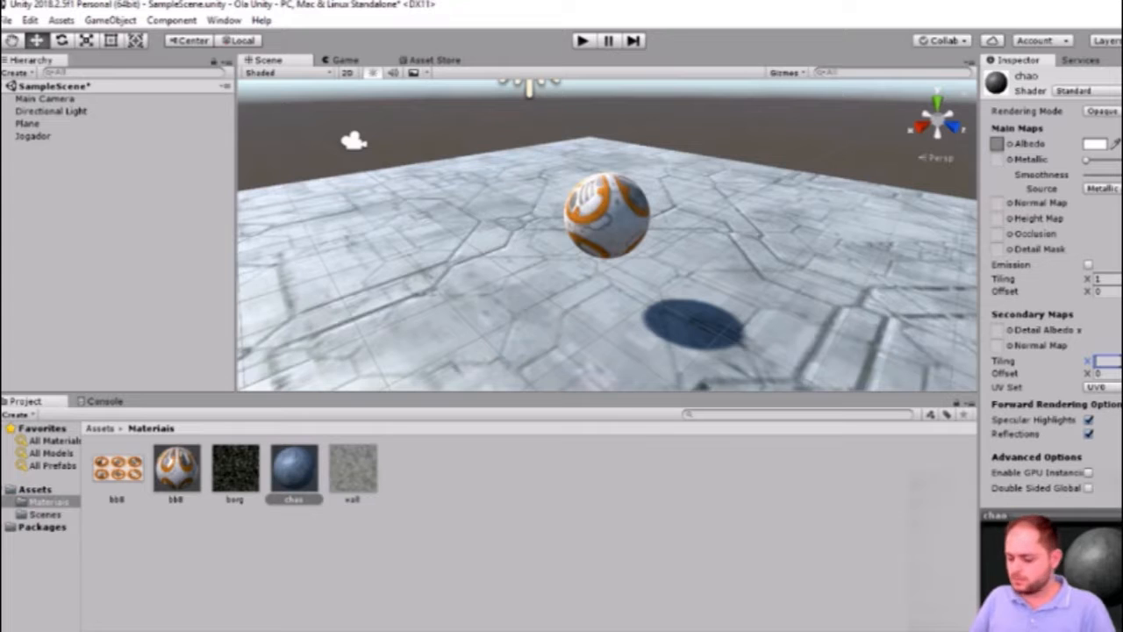
type("0.5")
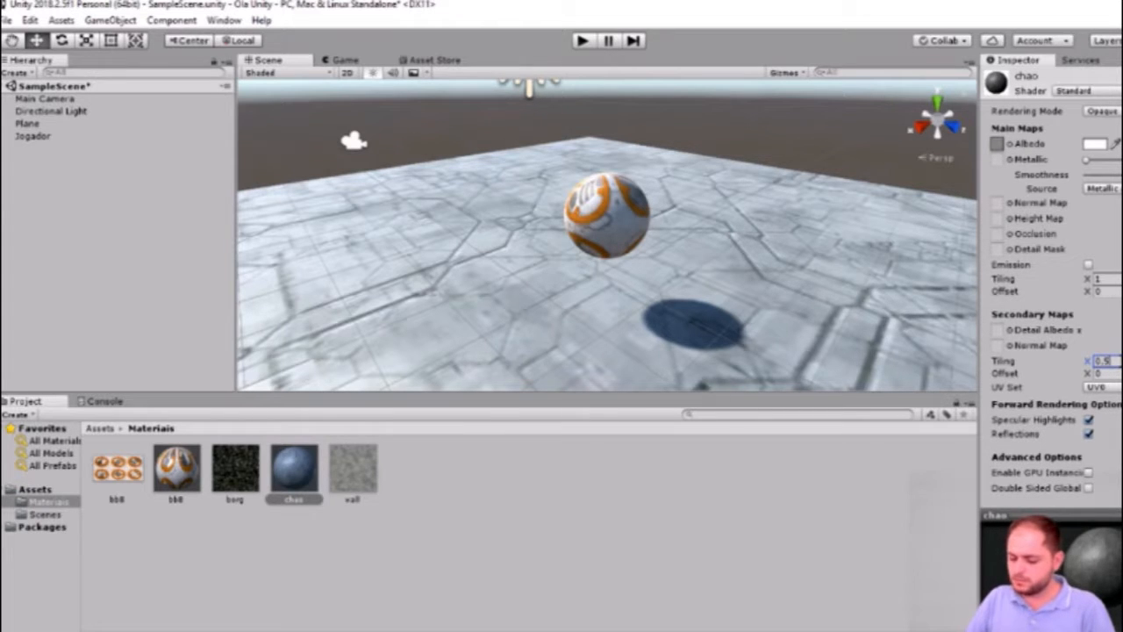
key("Return")
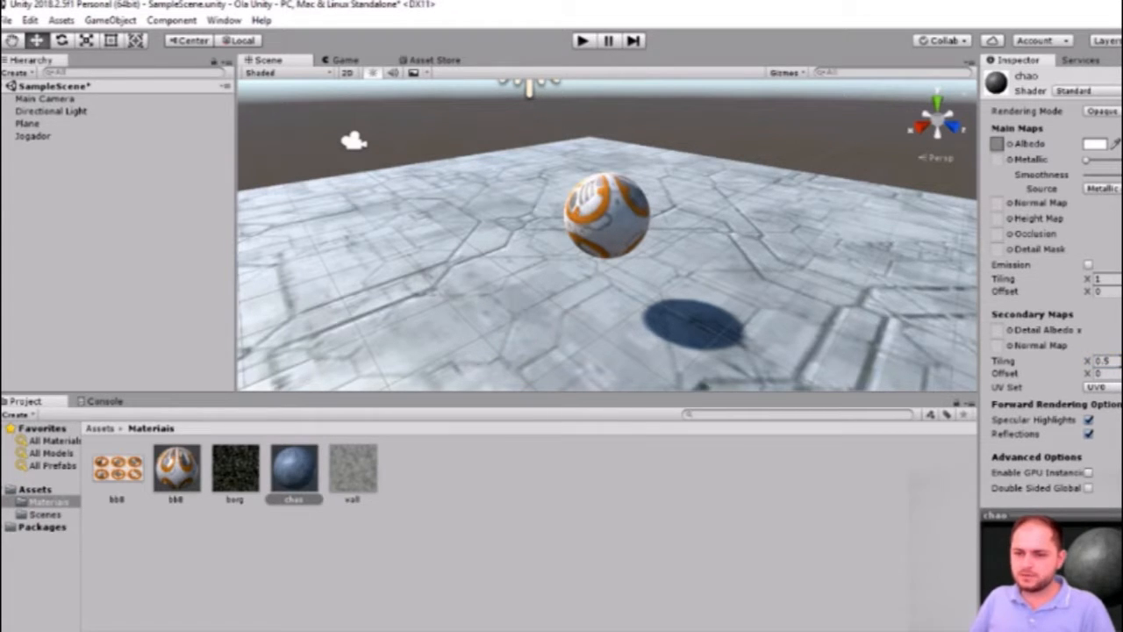
key("Tab")
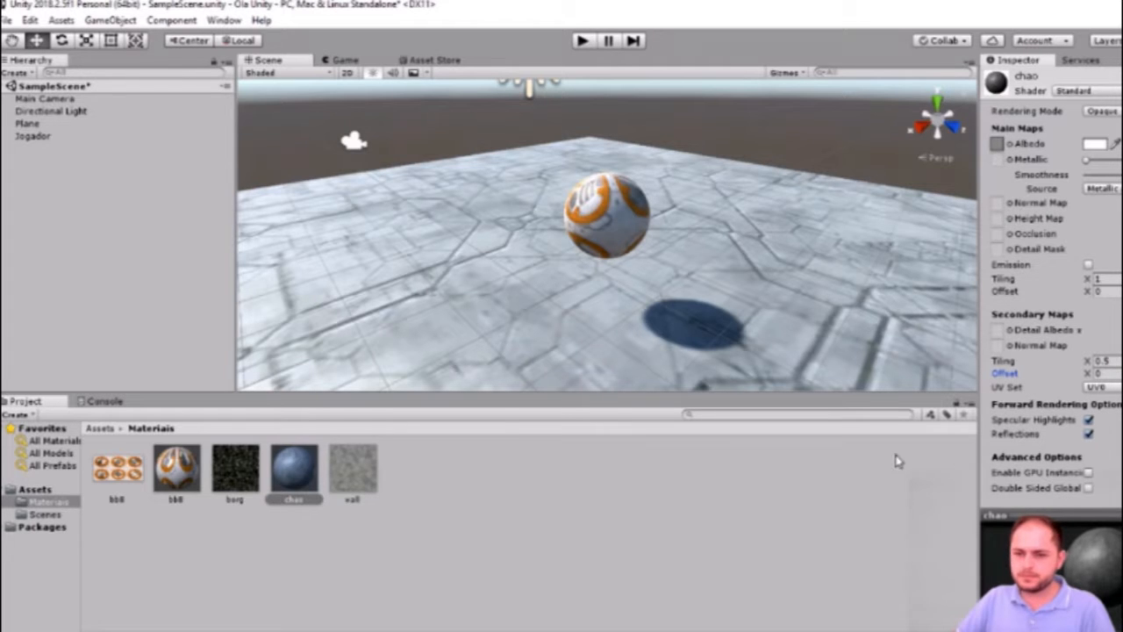
Step: Try X tiling values of 0.5 and 2 for the chao material's main maps
left_click(1102, 279)
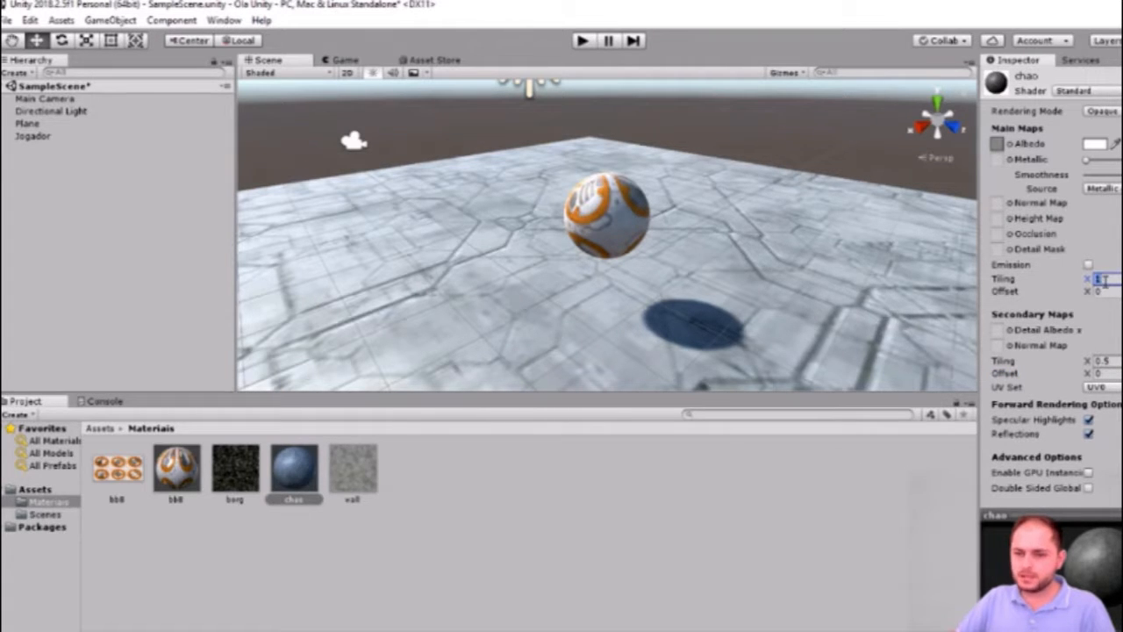
type("0.5")
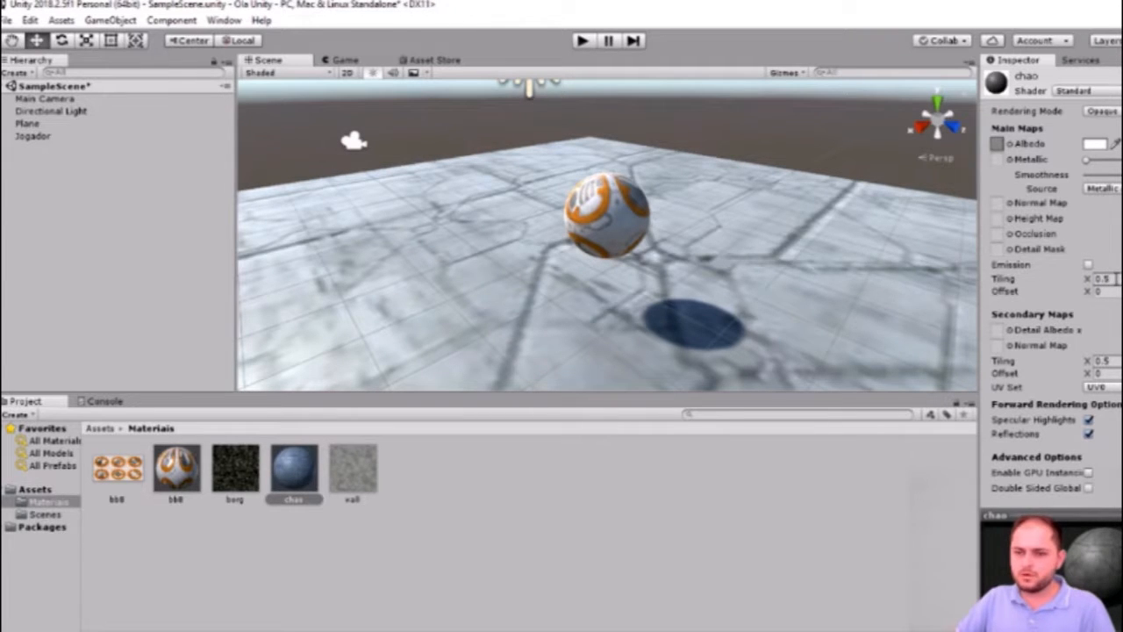
left_click(1113, 279)
type("2")
key("Return")
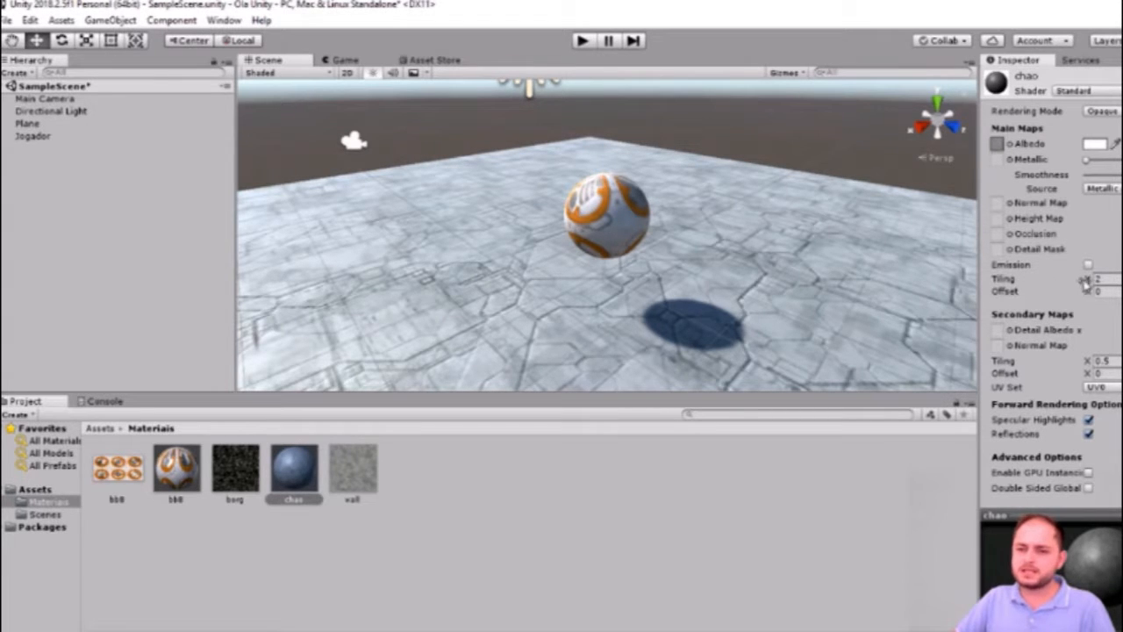
Step: Set the X tiling of the chao material's main maps to 3 and test the floor in a short game run
left_click(1108, 279)
type("3")
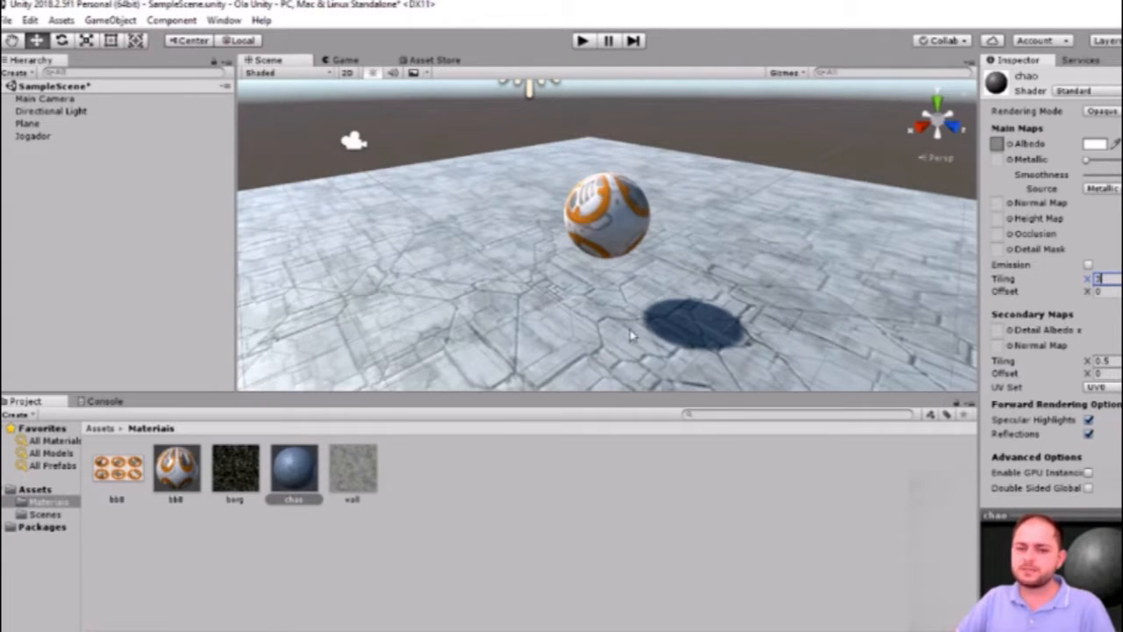
key("Return")
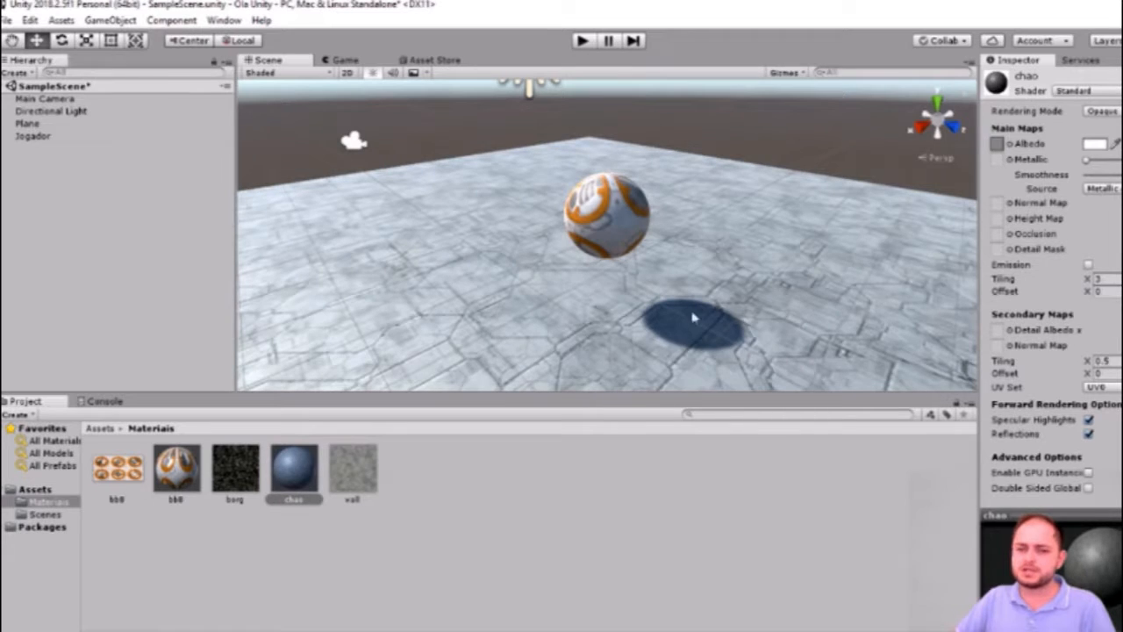
left_click(583, 41)
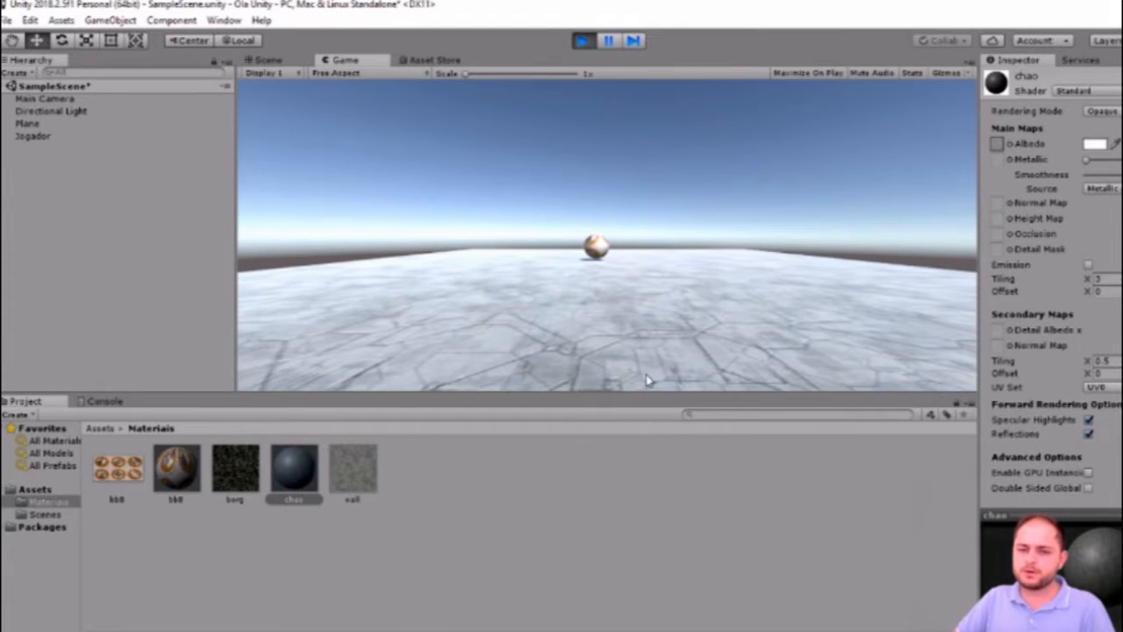
left_click(584, 42)
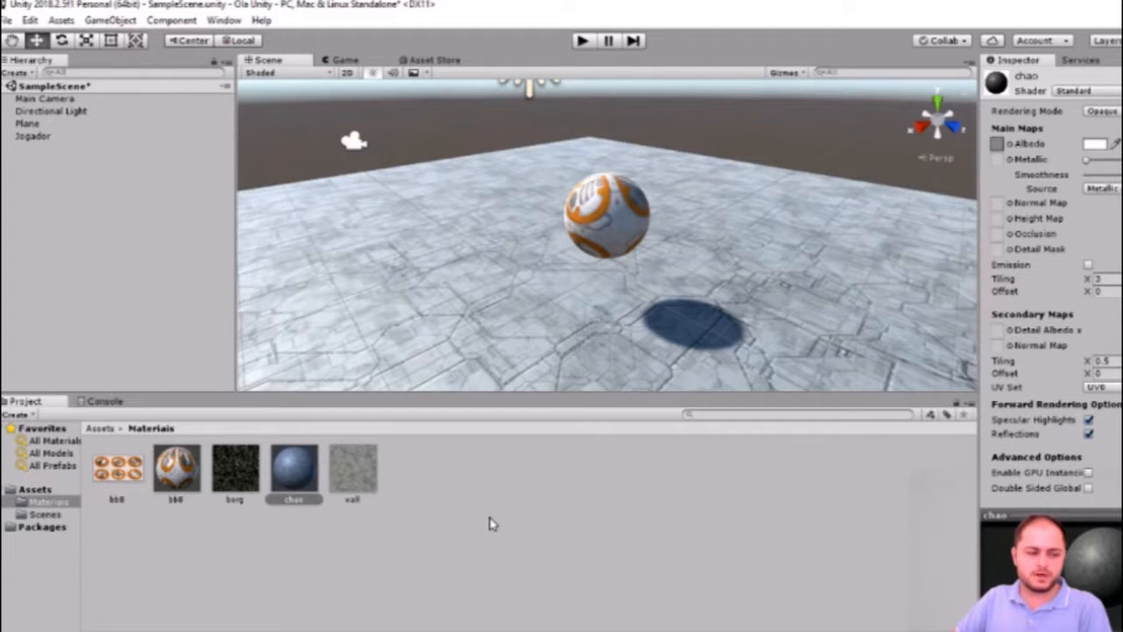
Step: Create a folder named Scripts in the Assets folder
left_click(37, 491)
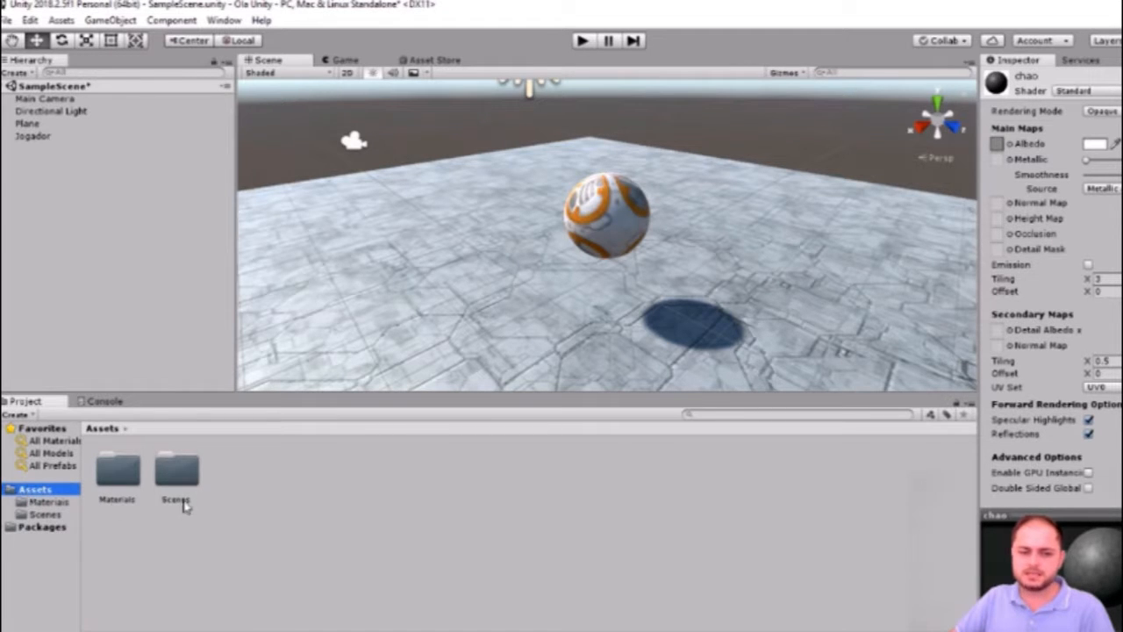
right_click(284, 504)
mouse_move(456, 139)
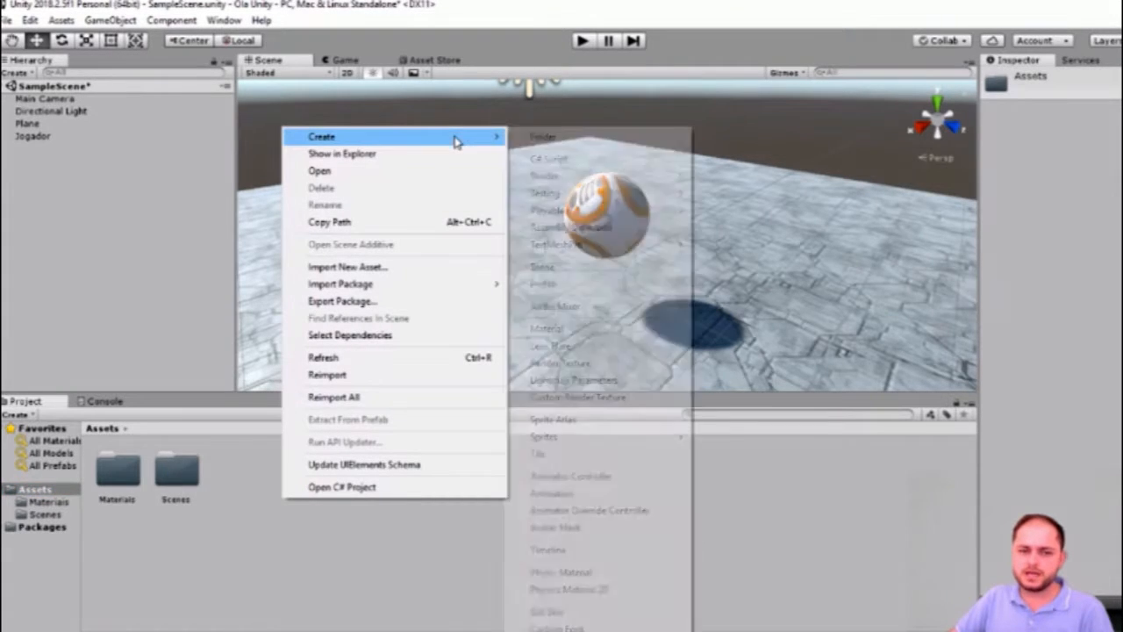
left_click(542, 137)
type("Scripts")
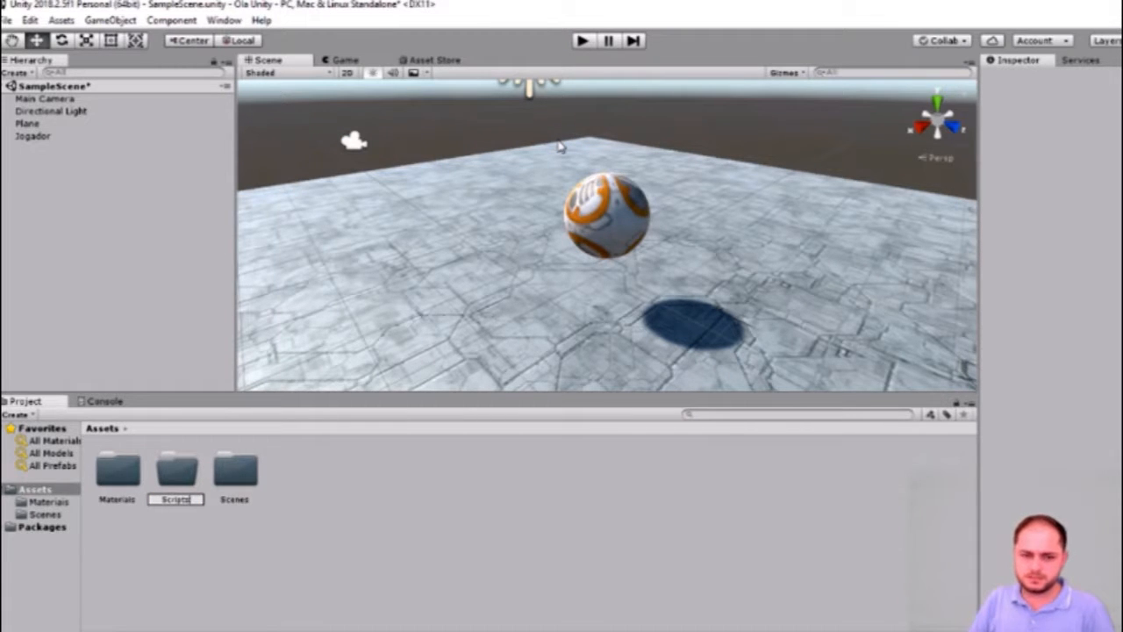
key("Return")
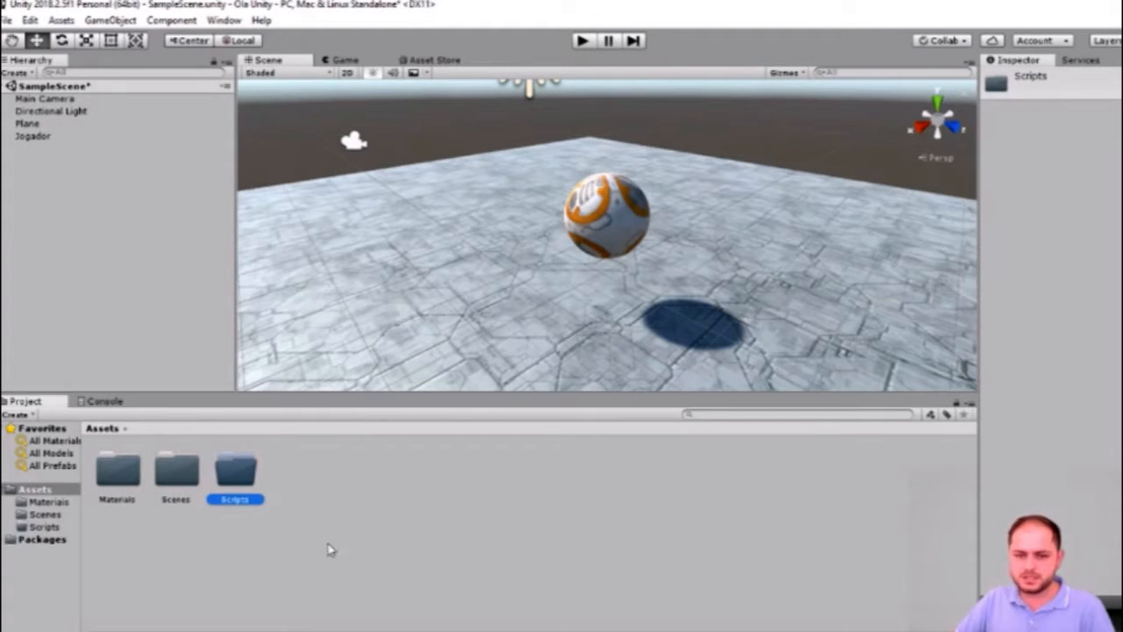
Step: Create a C# script named ScriptJogador inside the Scripts folder
double_click(255, 476)
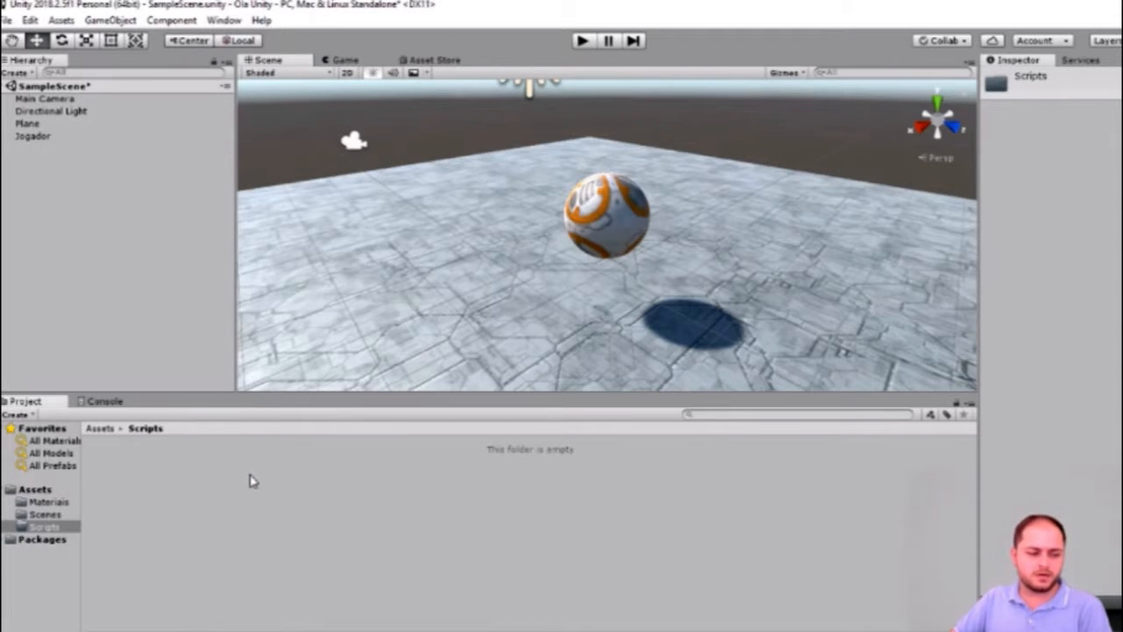
right_click(206, 507)
right_click(171, 539)
right_click(170, 539)
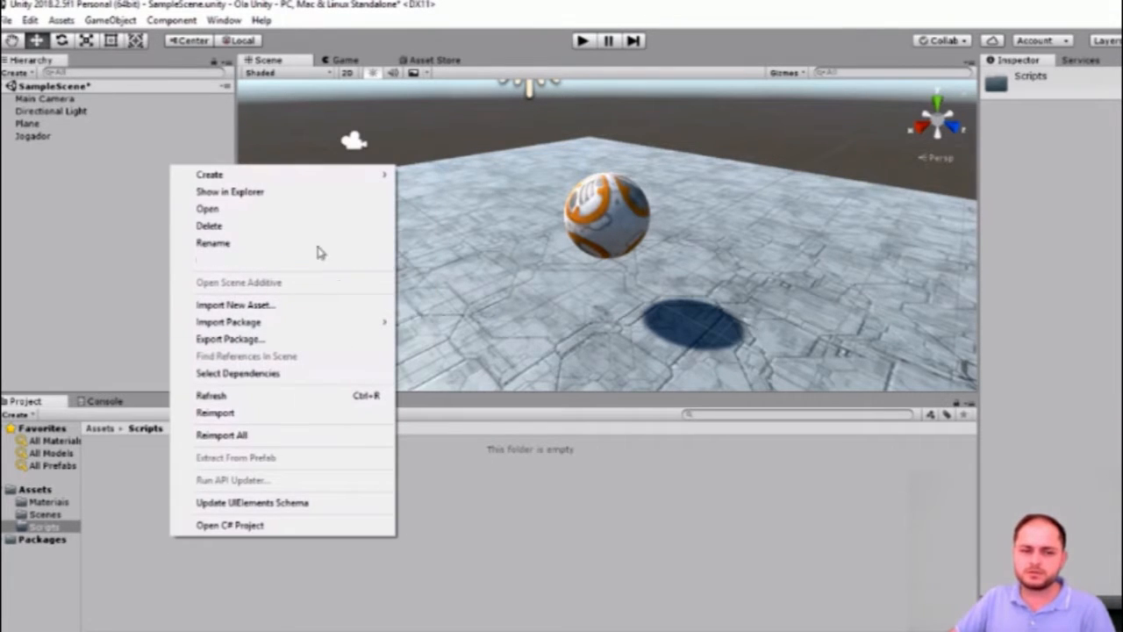
mouse_move(320, 182)
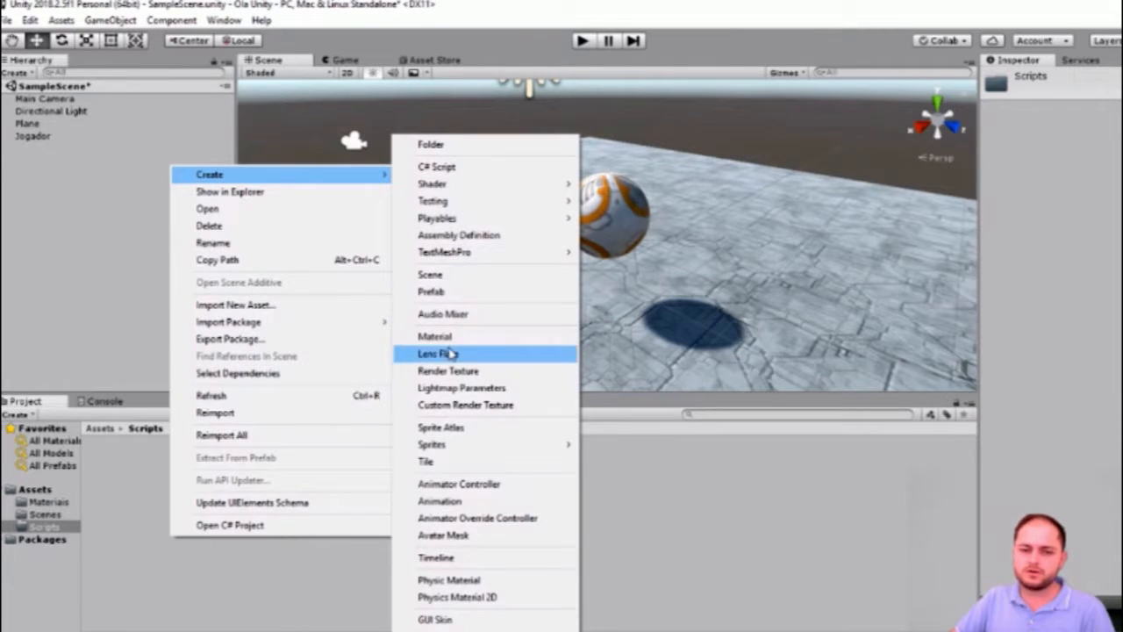
left_click(458, 167)
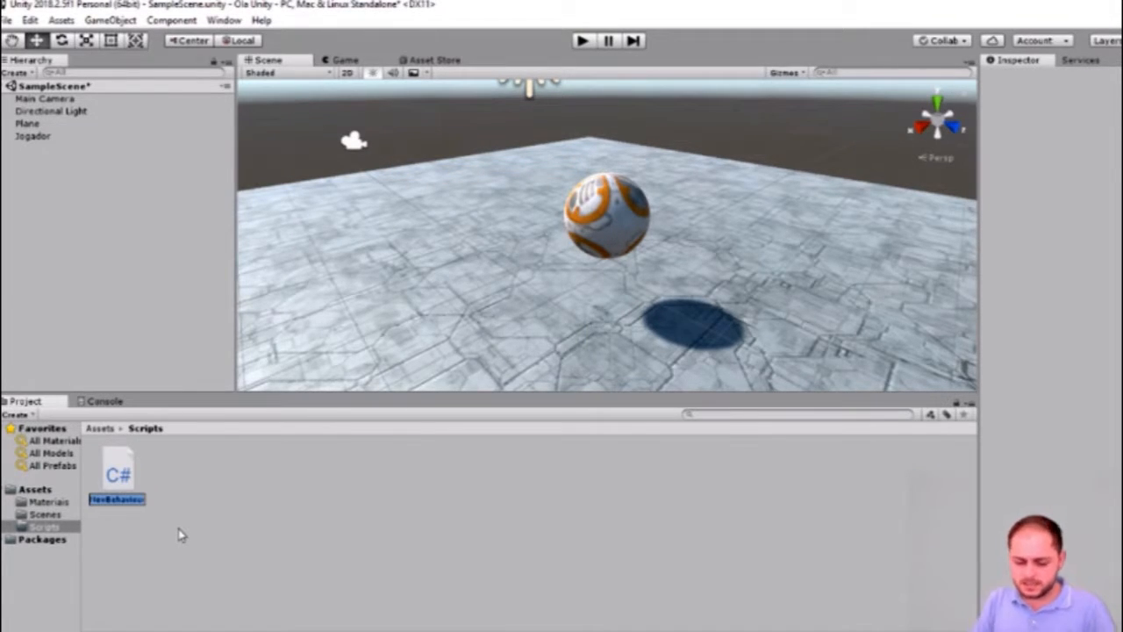
type("ScriptJogador")
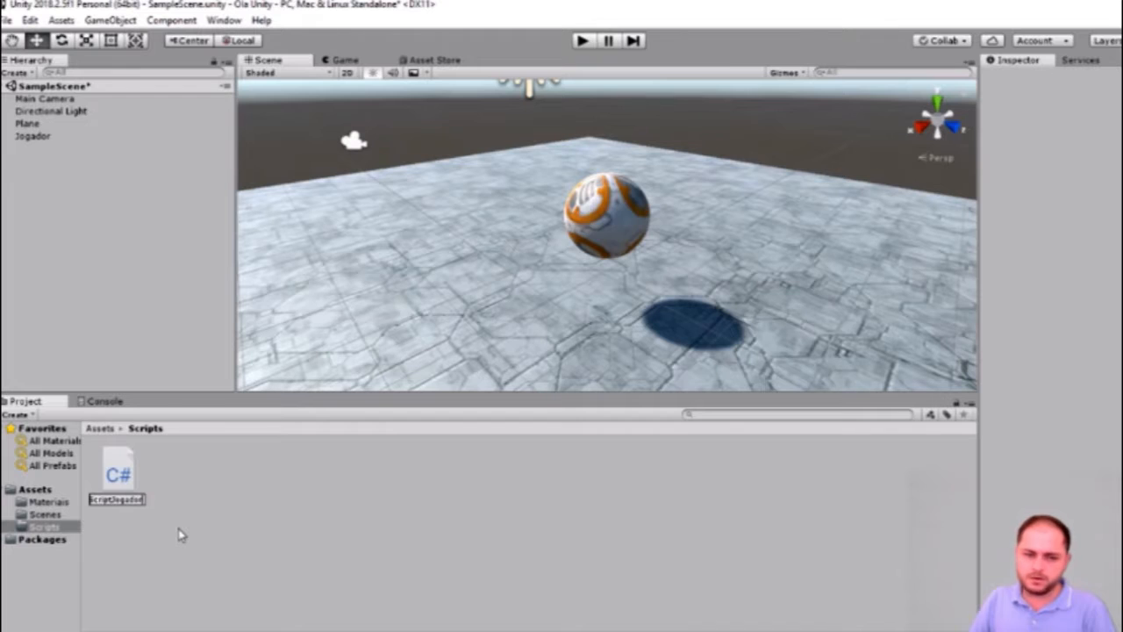
key("Return")
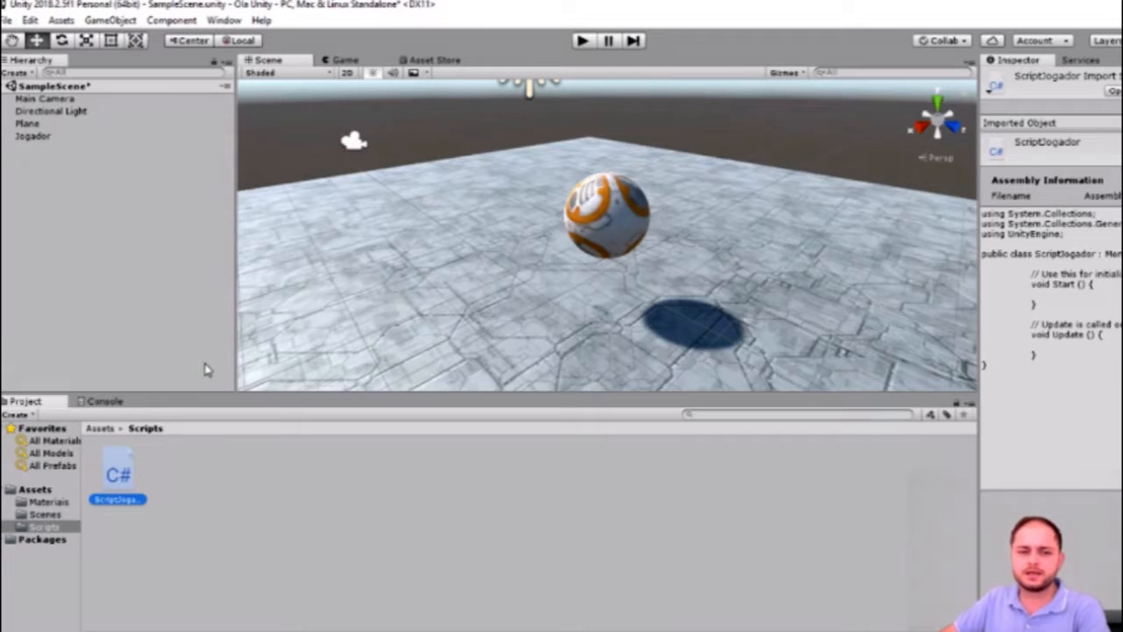
Step: Open ScriptJogador in Visual Studio and examine its Update and Start methods
double_click(119, 481)
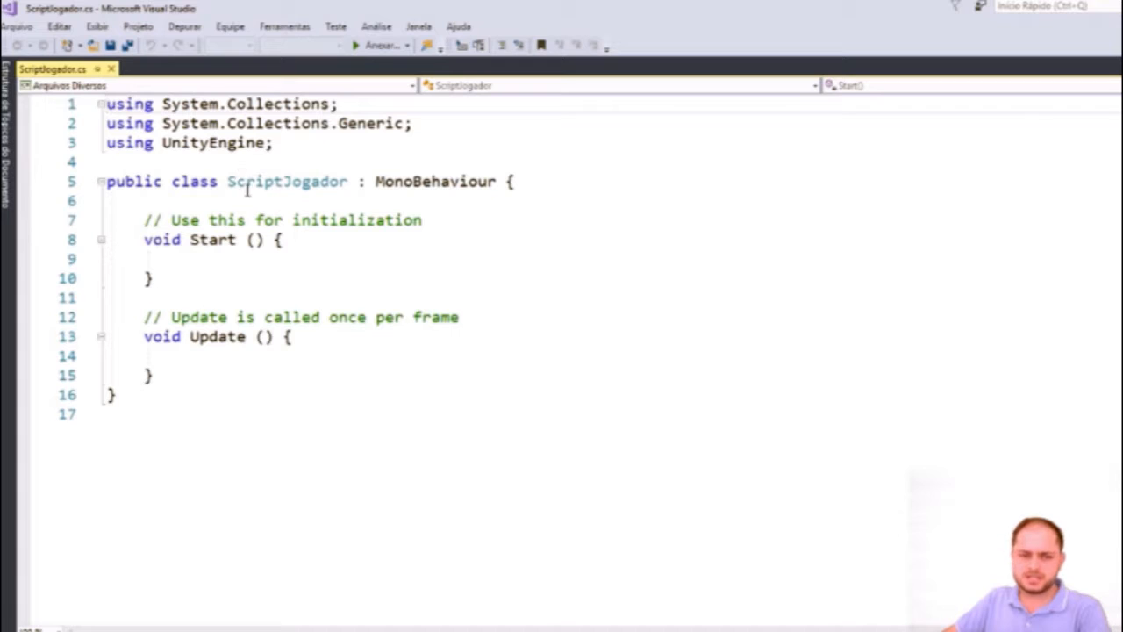
left_click_drag(142, 221, 194, 377)
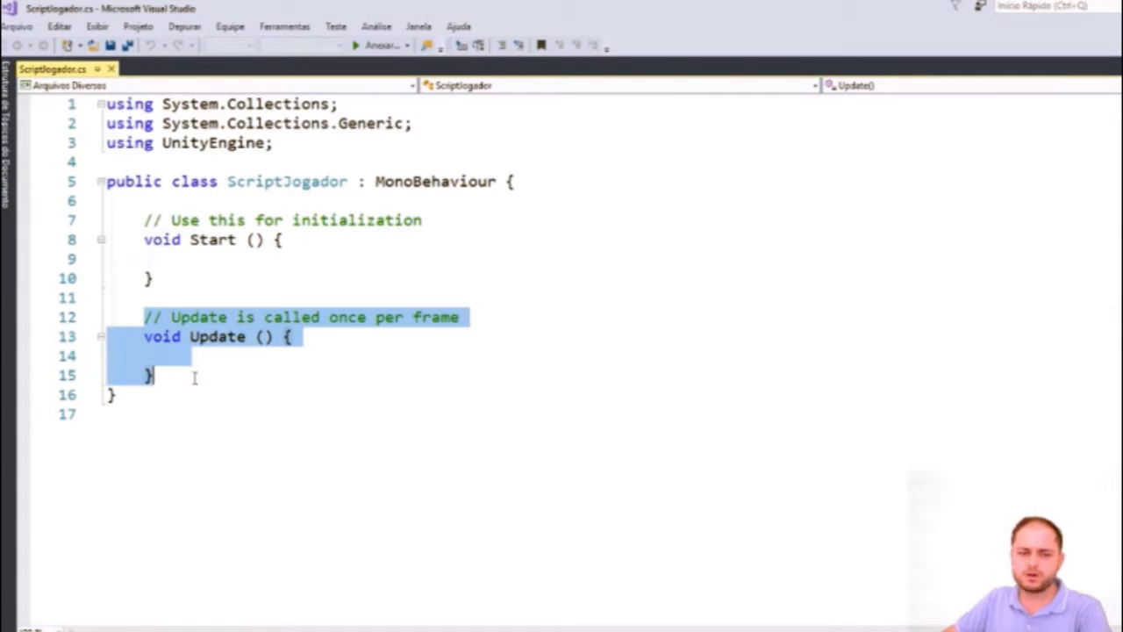
left_click_drag(143, 239, 158, 279)
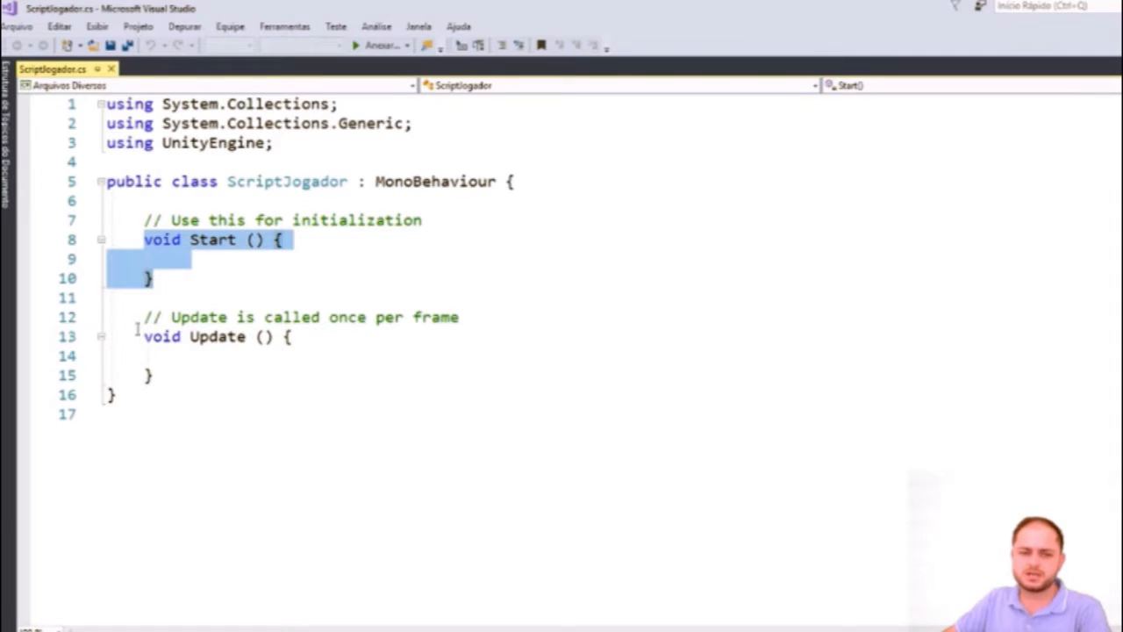
left_click_drag(143, 336, 187, 373)
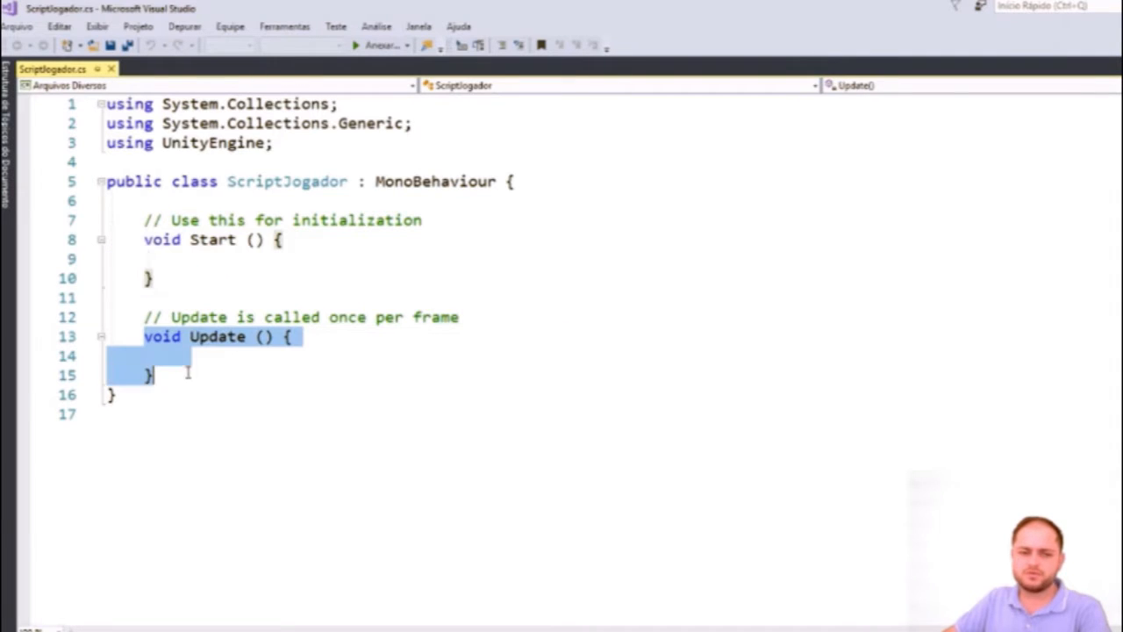
left_click(202, 256)
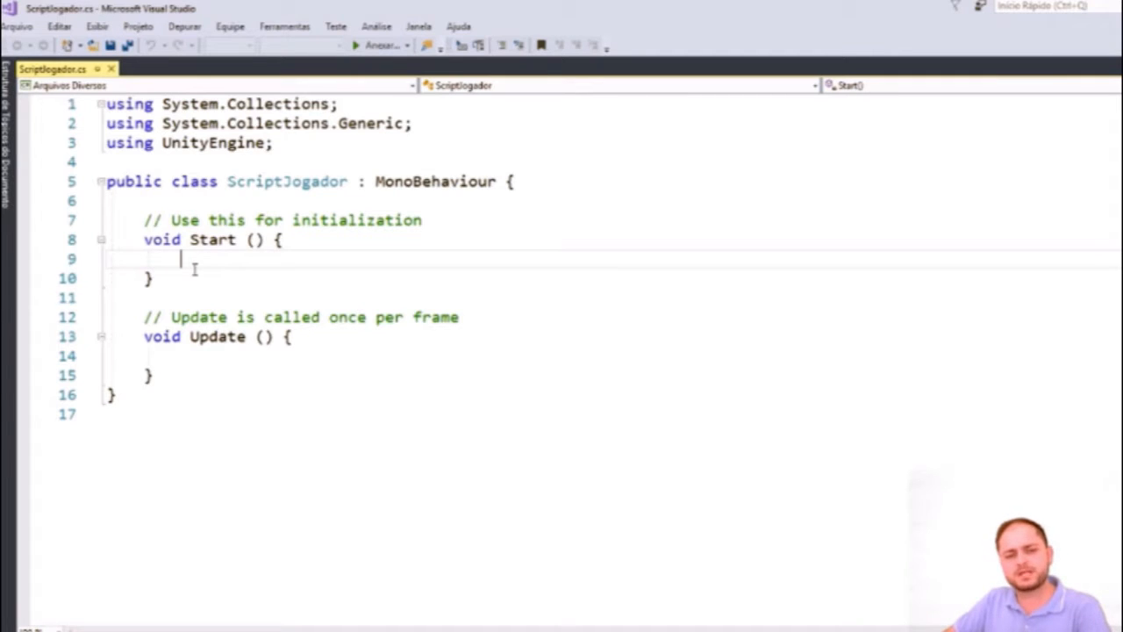
left_click(218, 354)
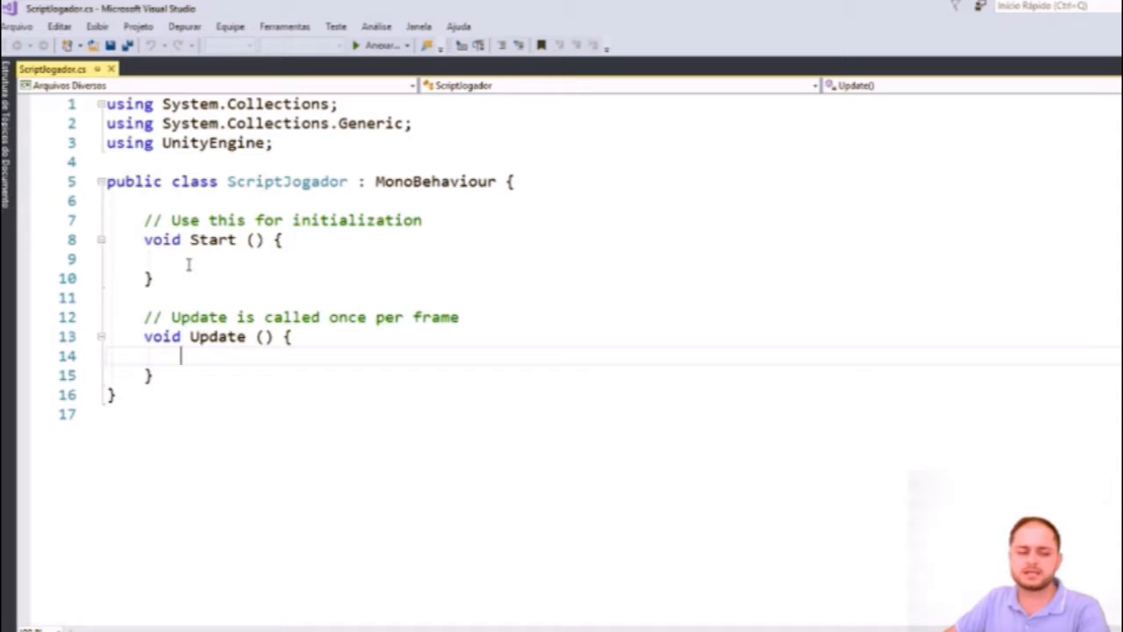
Step: Declare a private Rigidbody variable named rb at the top of the ScriptJogador class, above the Start method
left_click(266, 201)
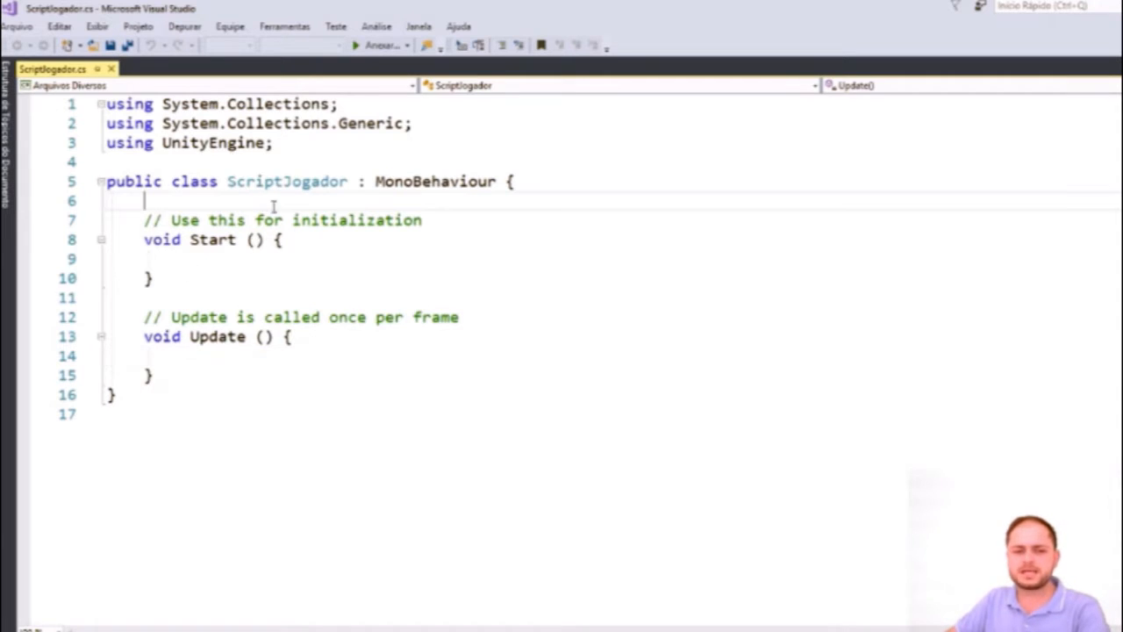
key("Return")
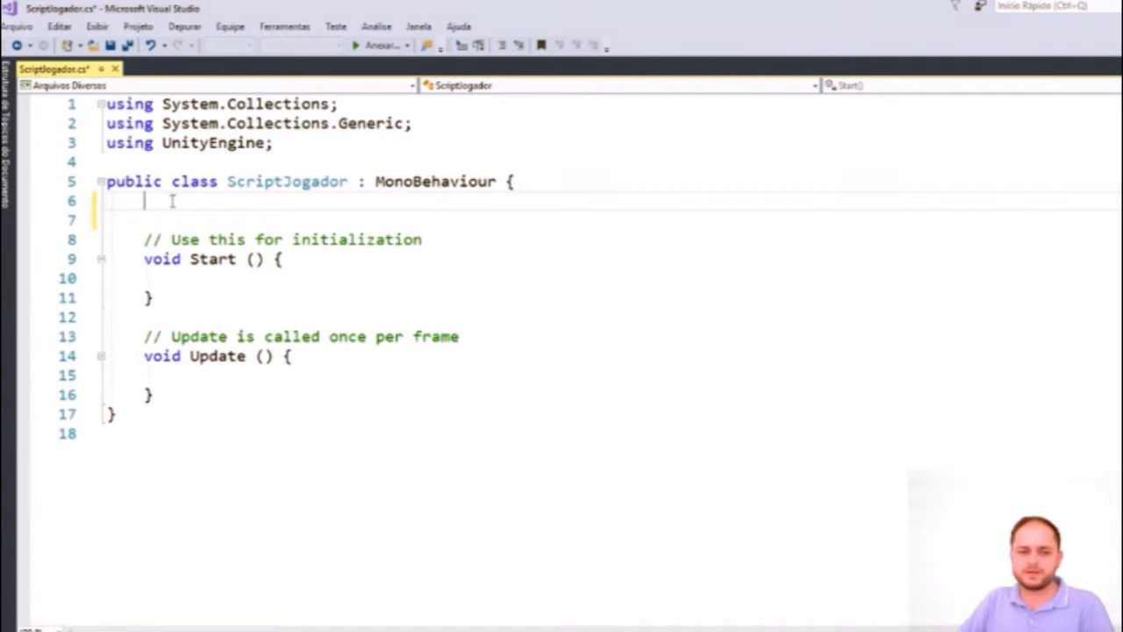
type("private Ri")
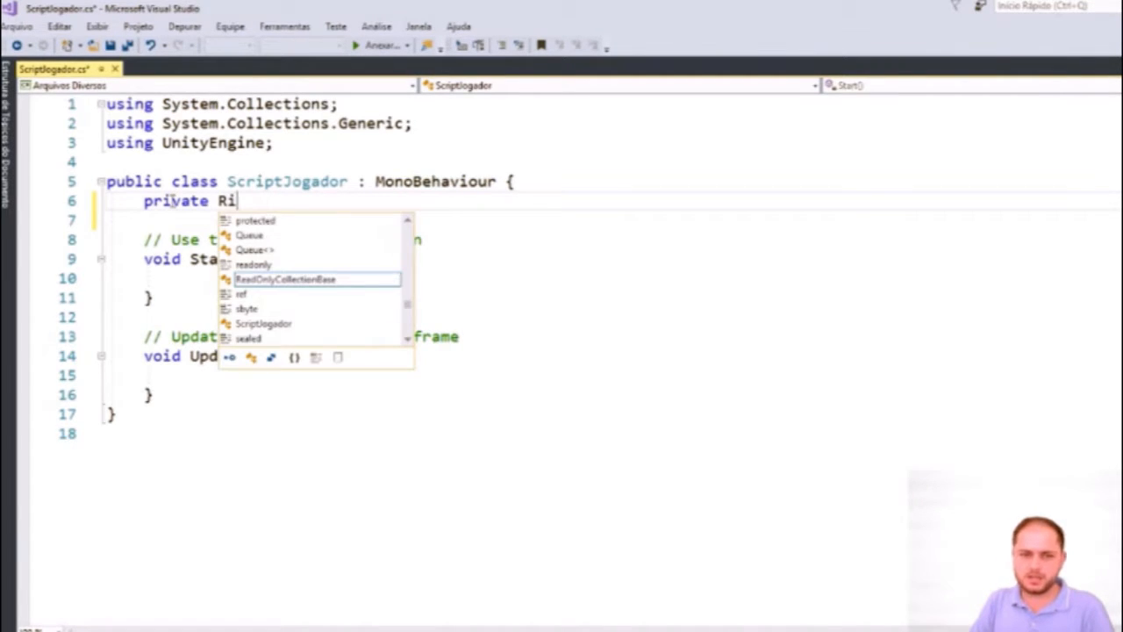
type("gid")
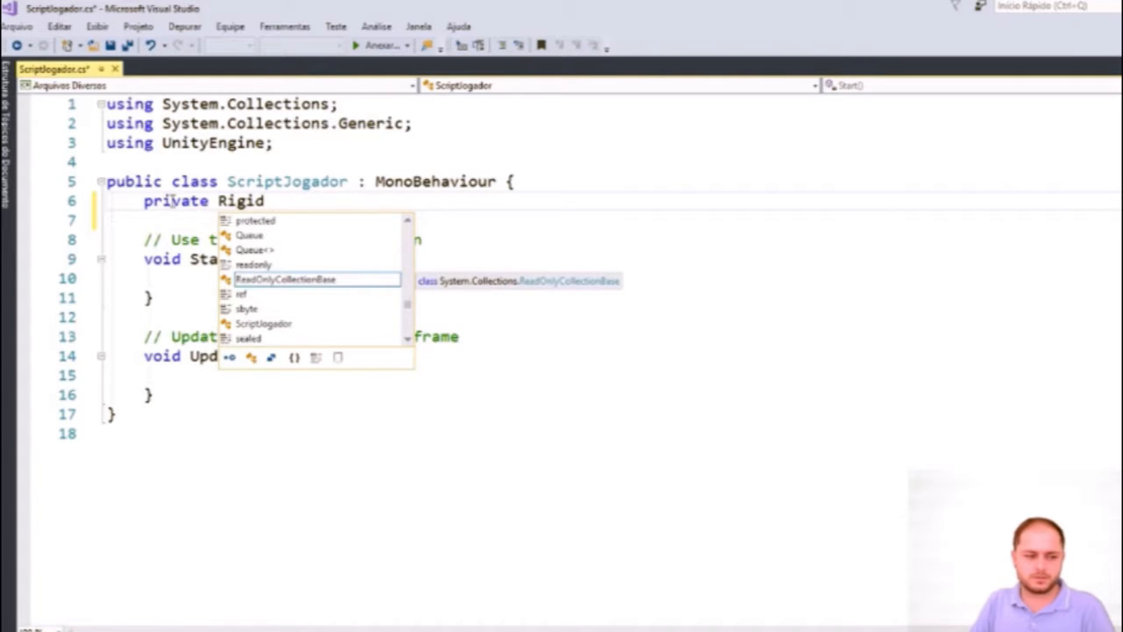
key("BackSpace")
type("dbody")
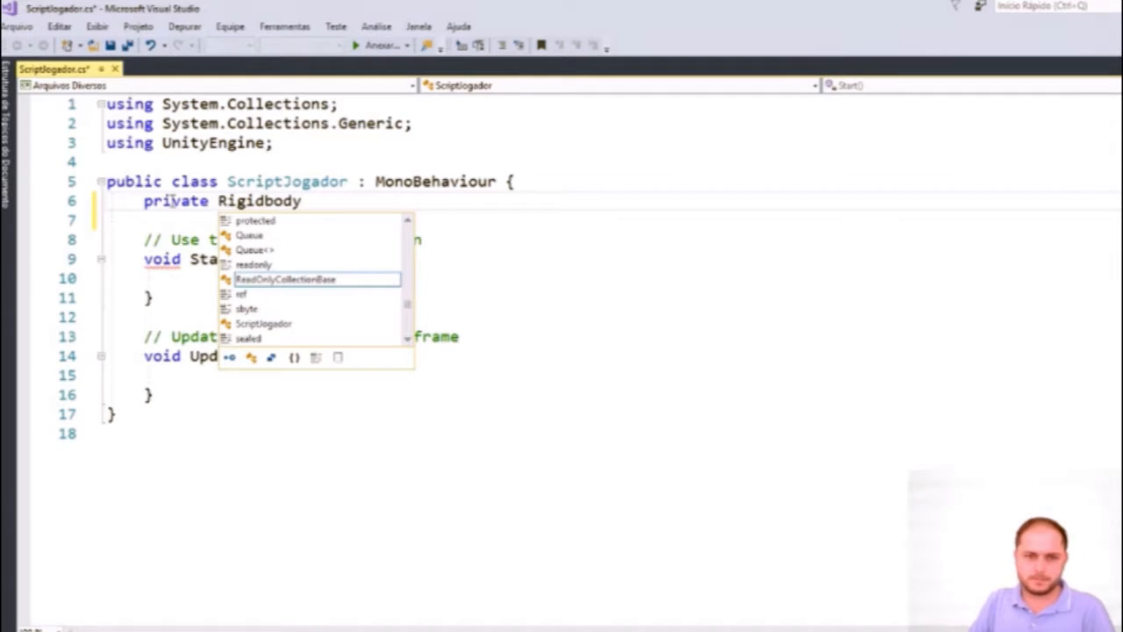
type(" rb;")
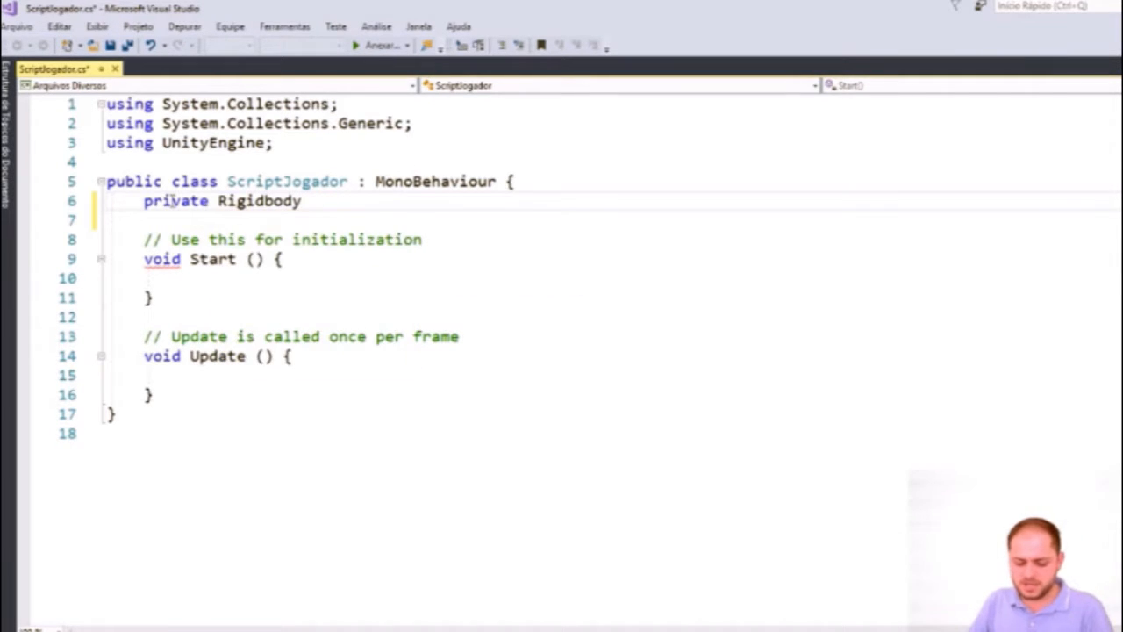
Step: Assign the object's rigid body to rb inside the Start method with rb = GetComponent<Rigidbody>();
key("Down")
key("Down")
key("Down")
key("Down")
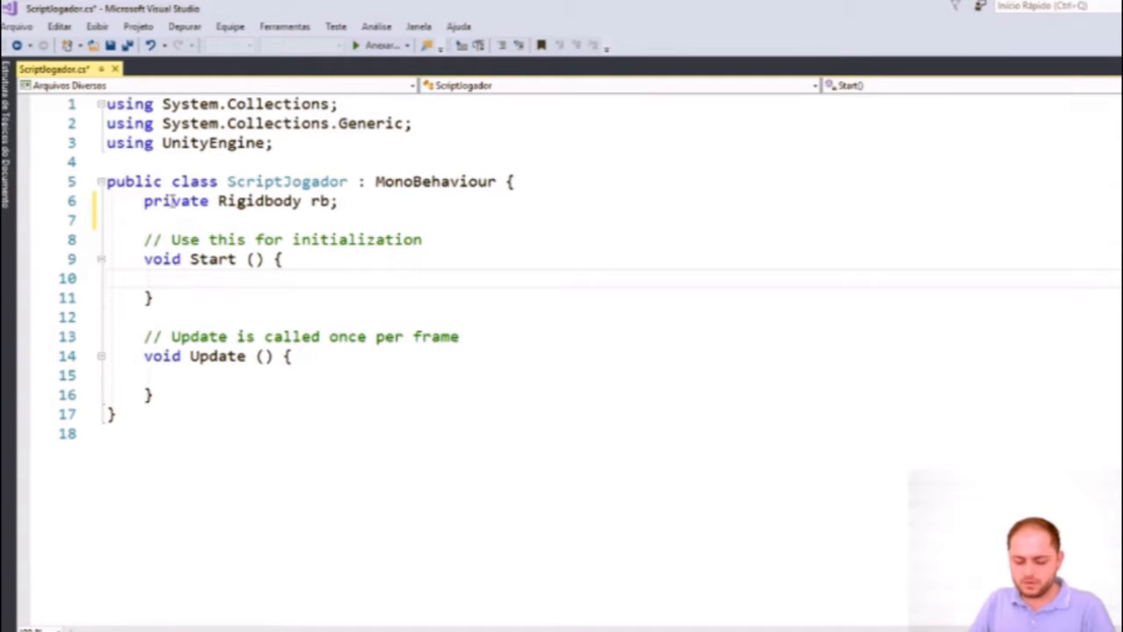
type("rb ")
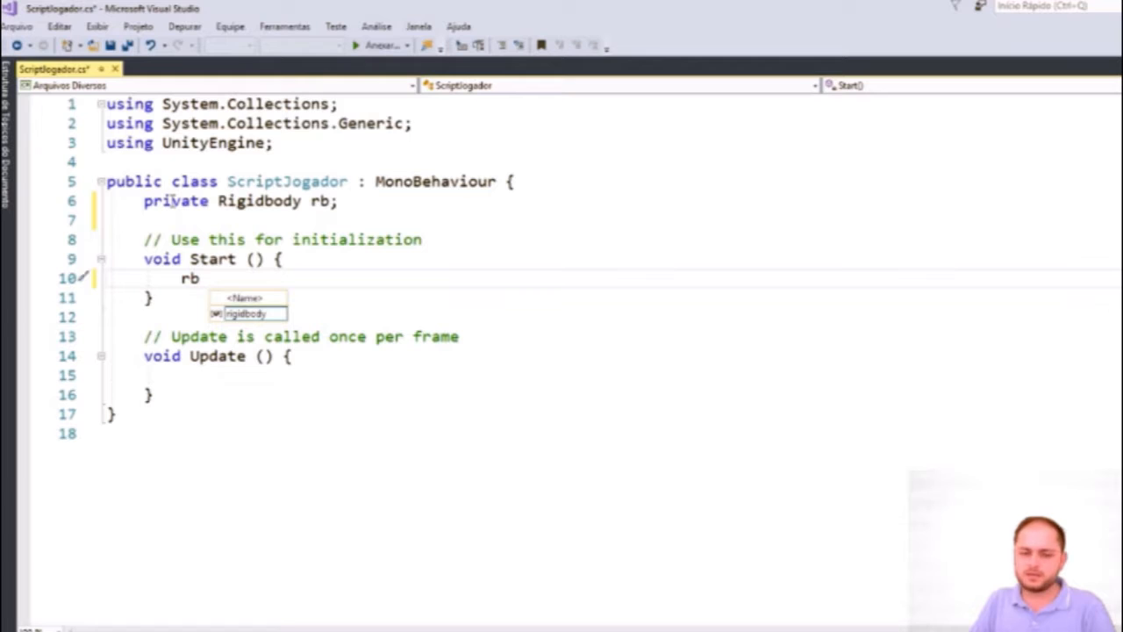
type("= G")
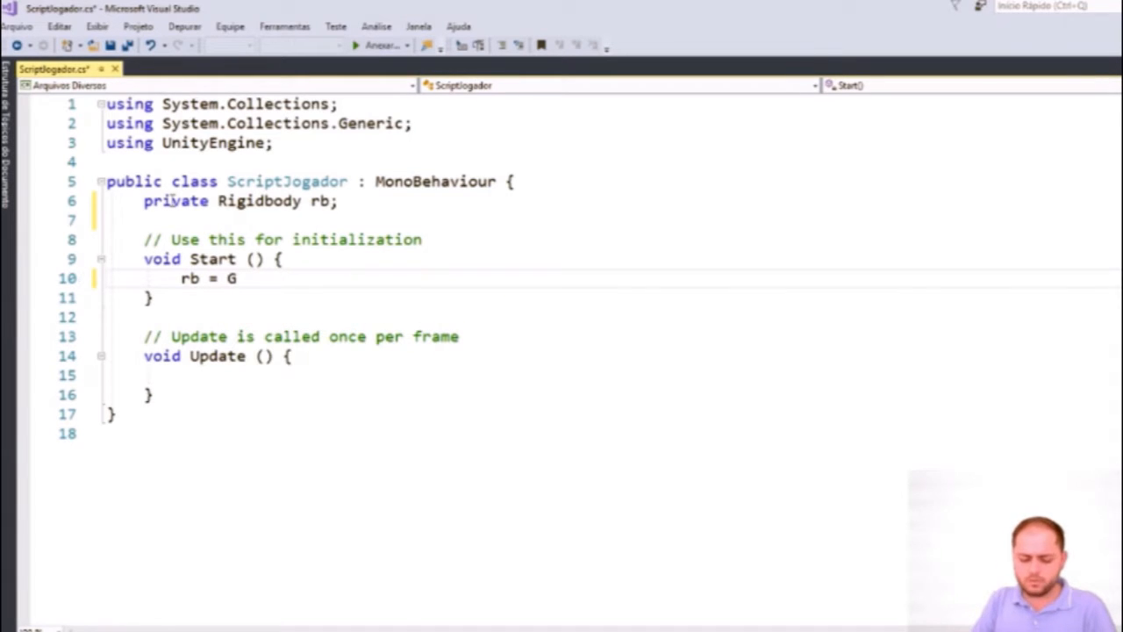
type("etCo")
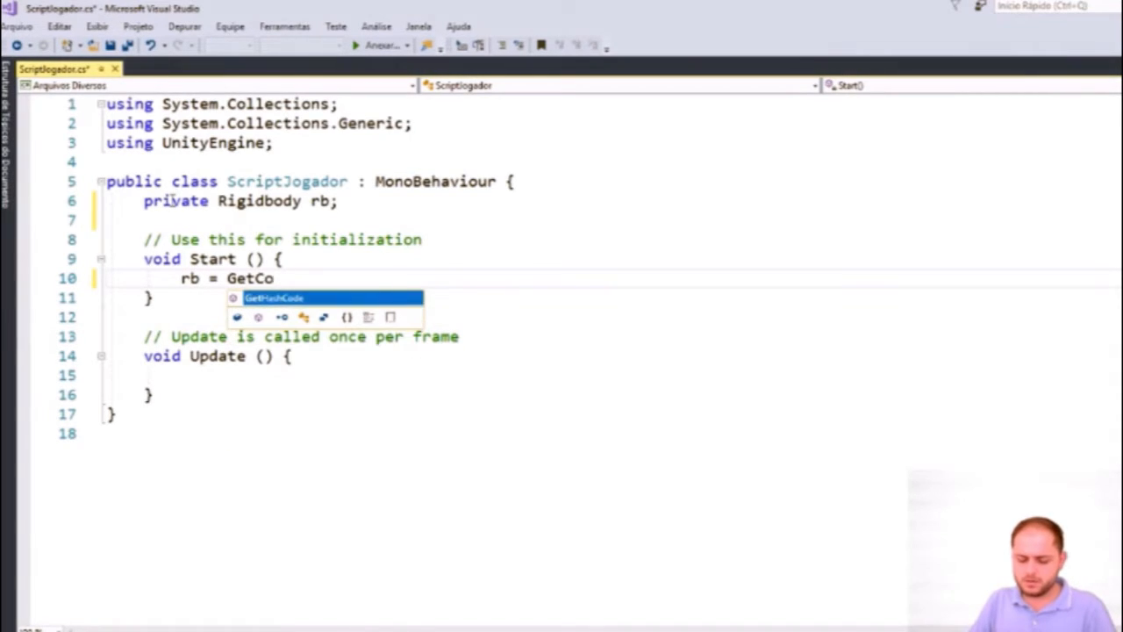
type("mponent(")
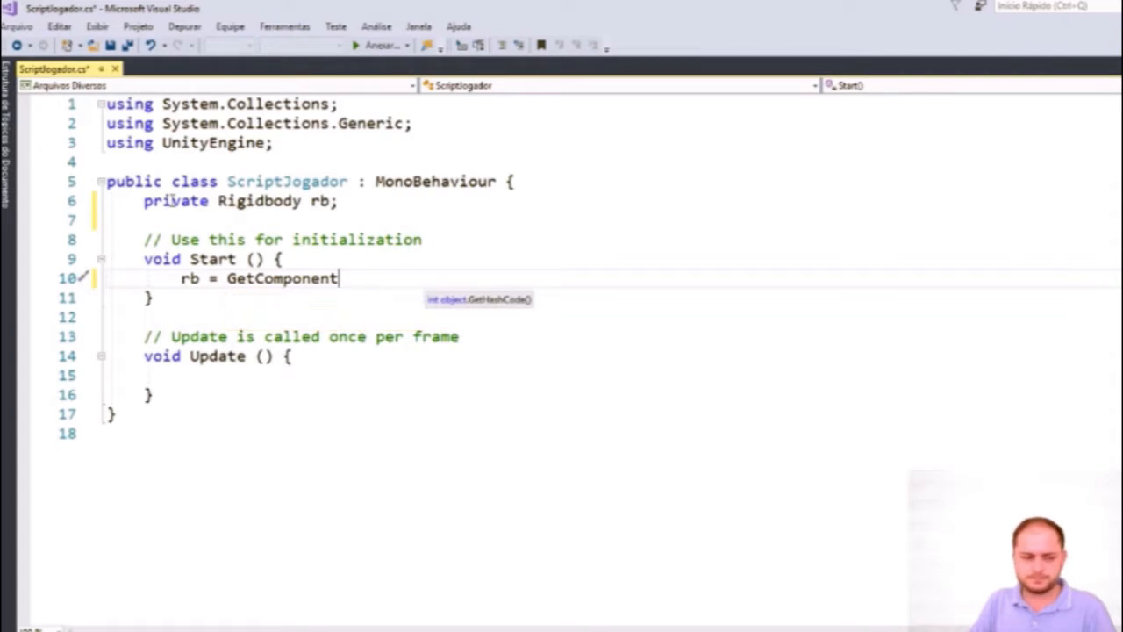
key("BackSpace")
type("<>")
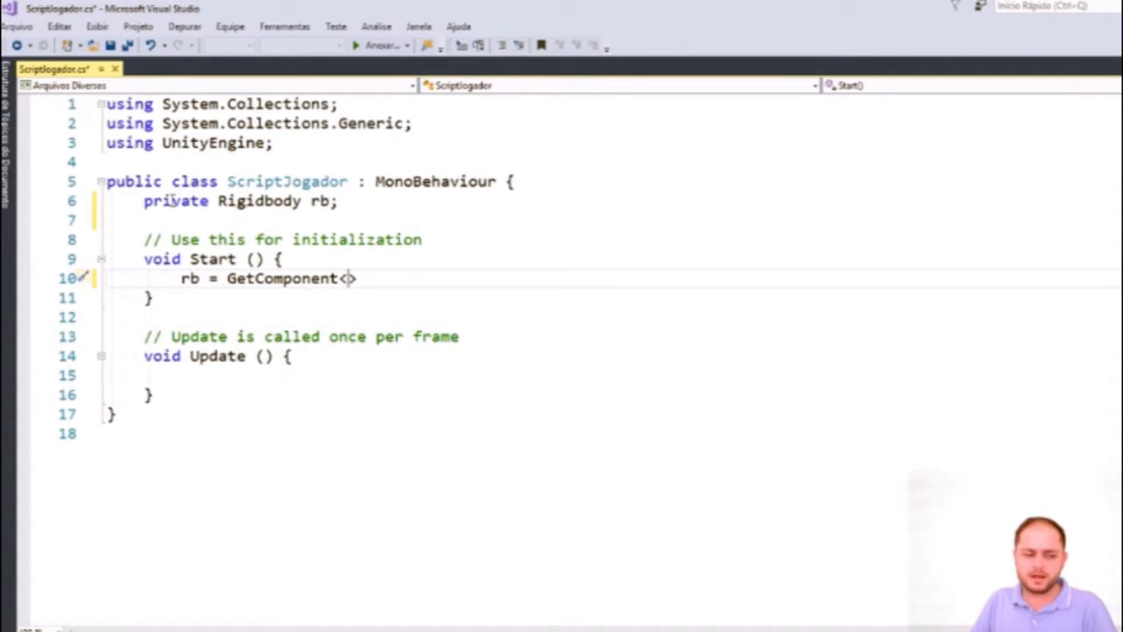
type("Rig")
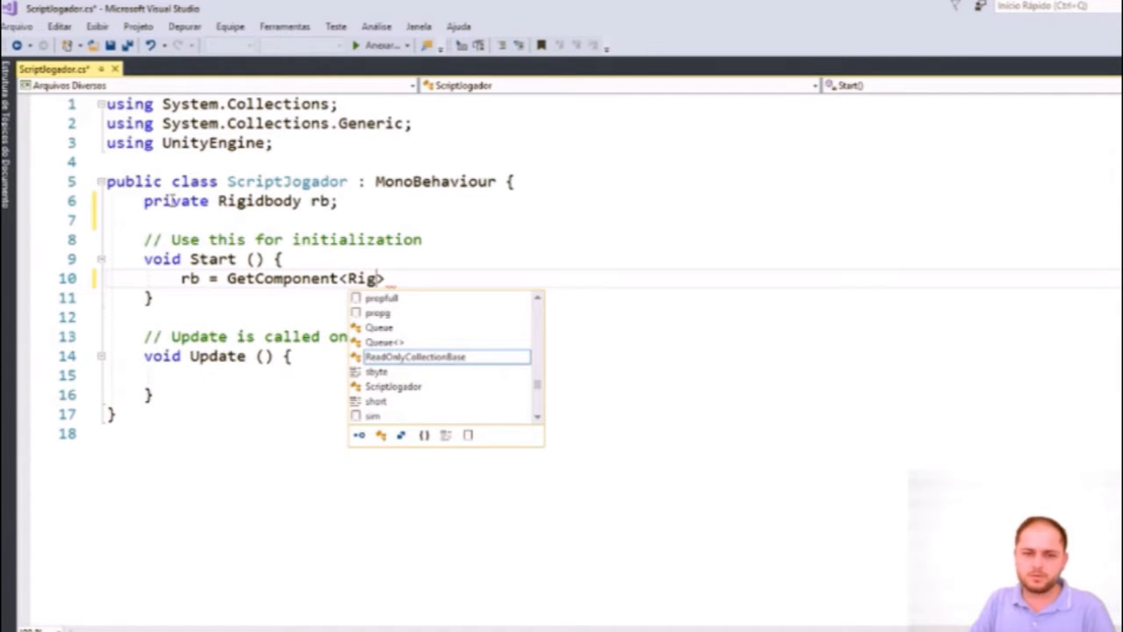
type("id")
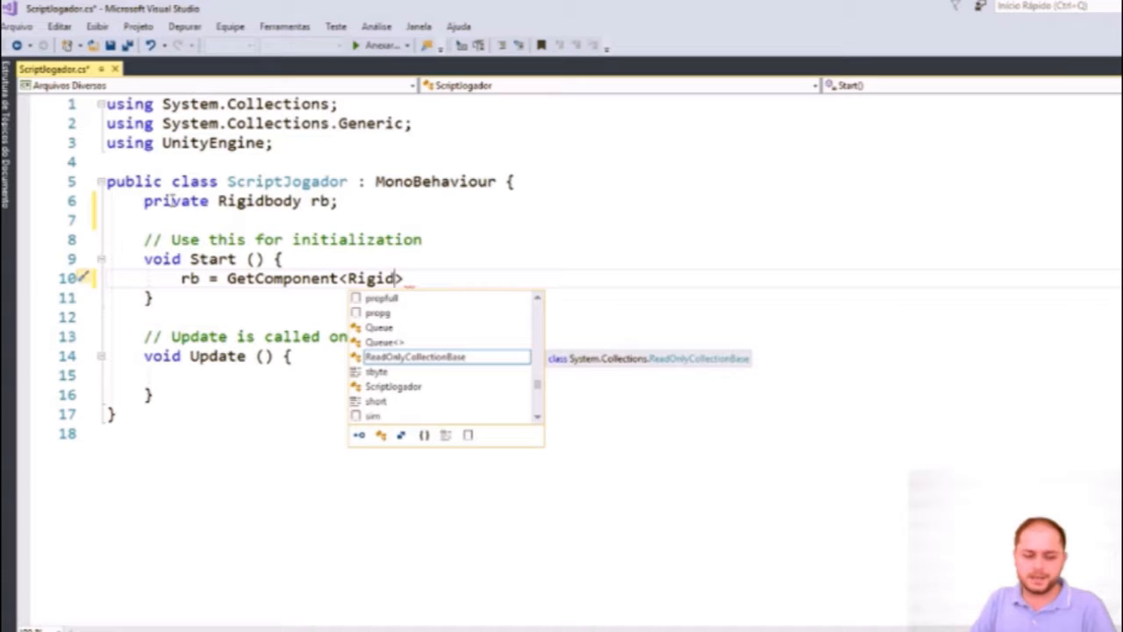
type("body")
key("BackSpace")
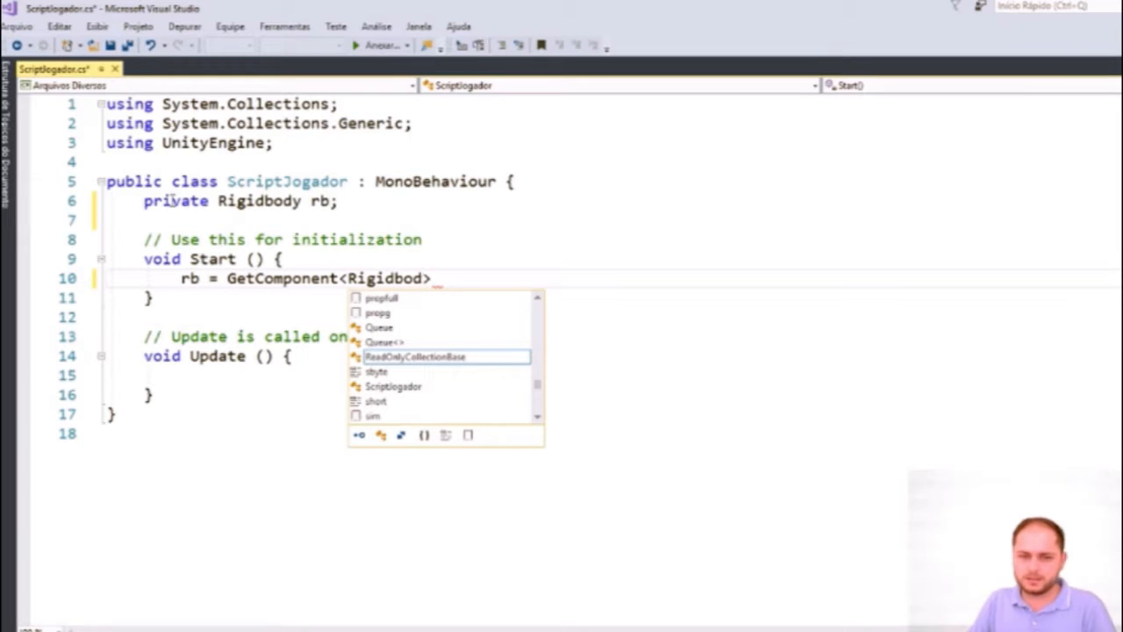
type("y>()")
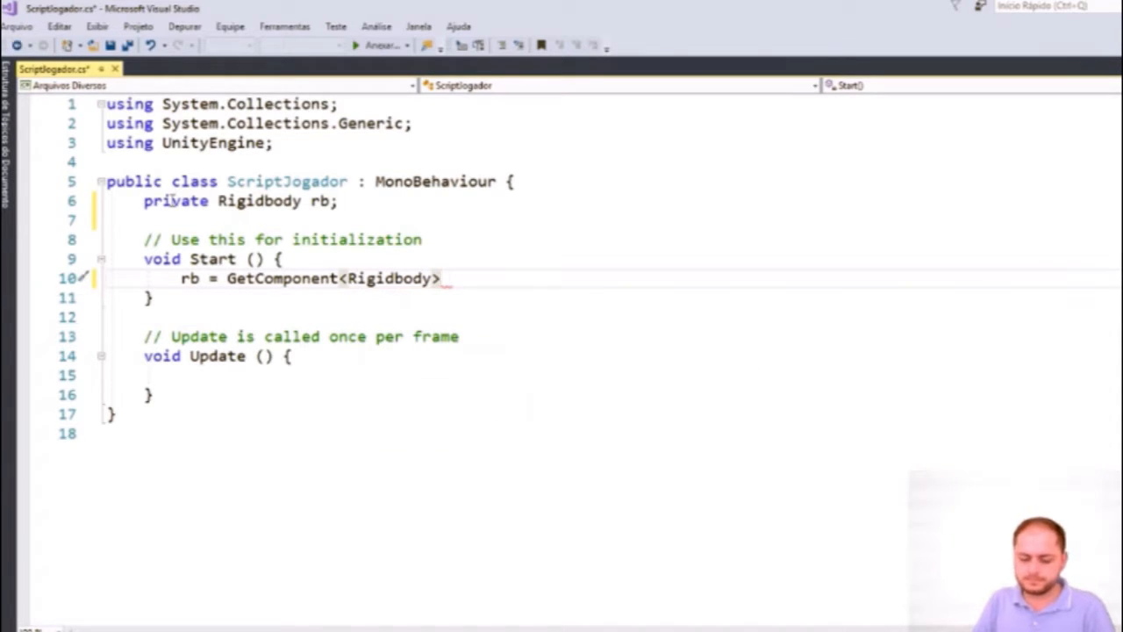
type(";")
Step: Read the horizontal axis inside the Update method with float h = Input.GetAxis("Horizontal");
key("Up")
key("Up")
key("Down")
key("Down")
key("Down")
key("Down")
key("Down")
key("Down")
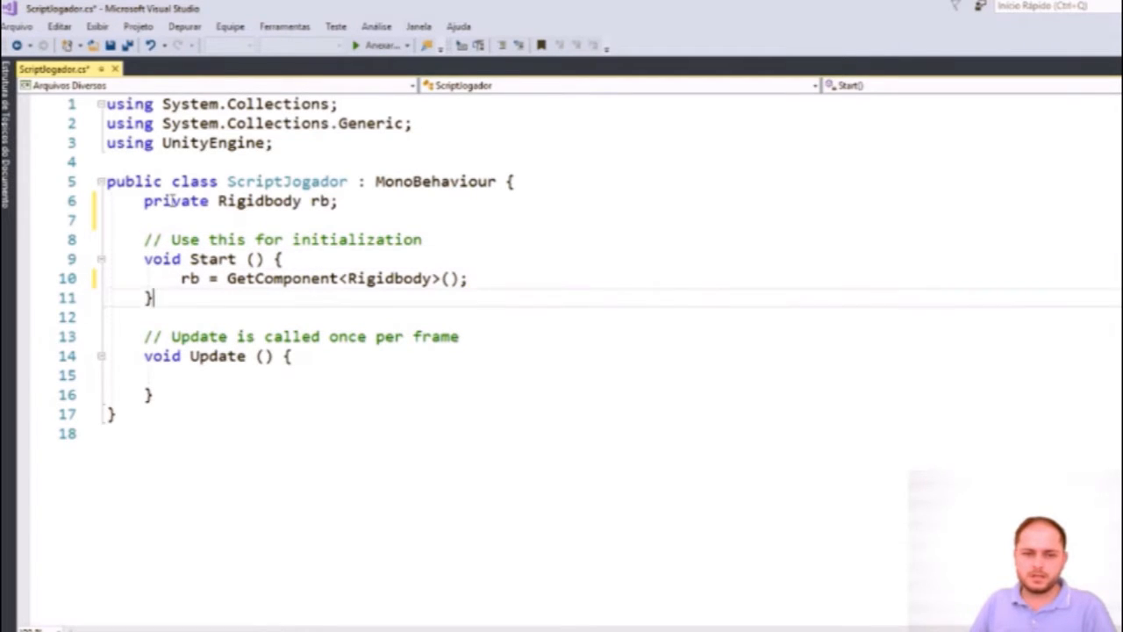
key("Down")
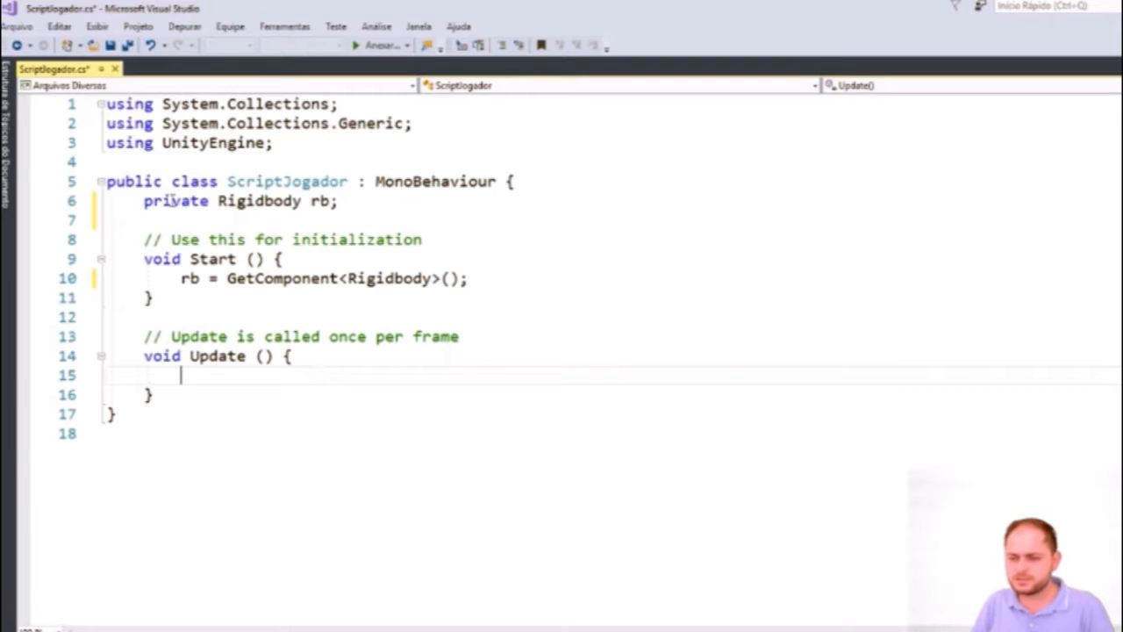
type("float")
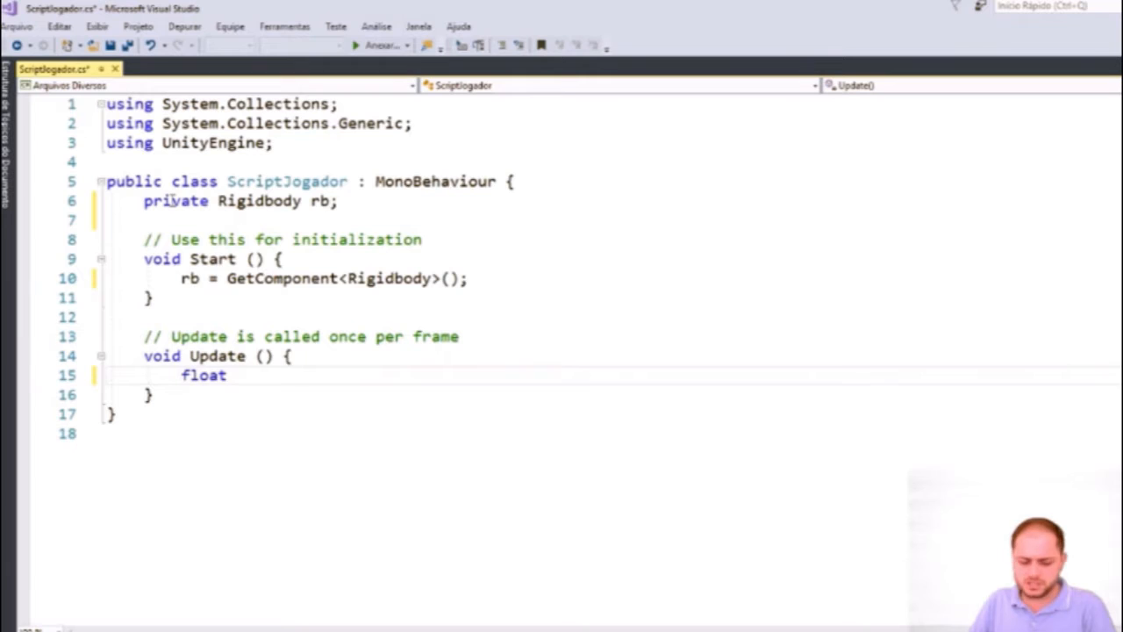
type(" h")
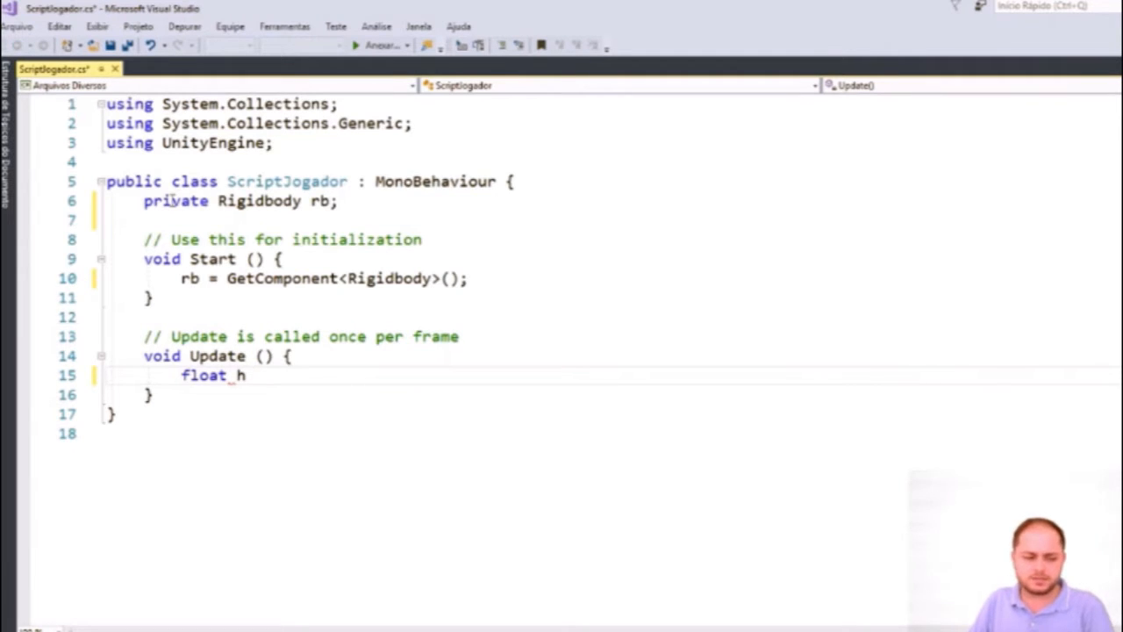
type(" = Inp")
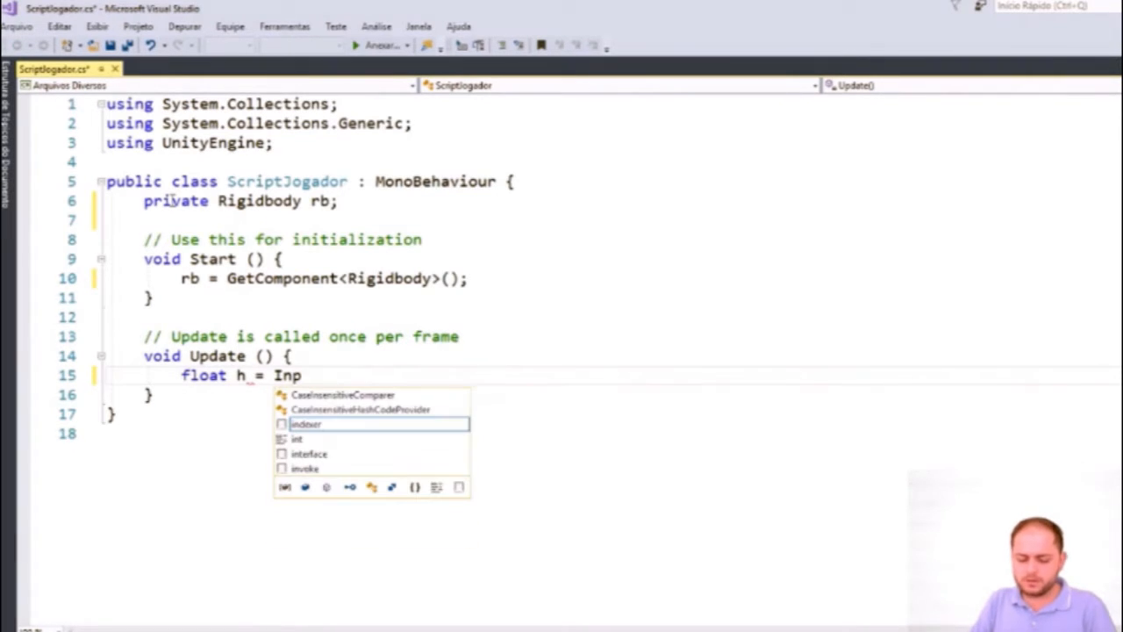
type("ut.")
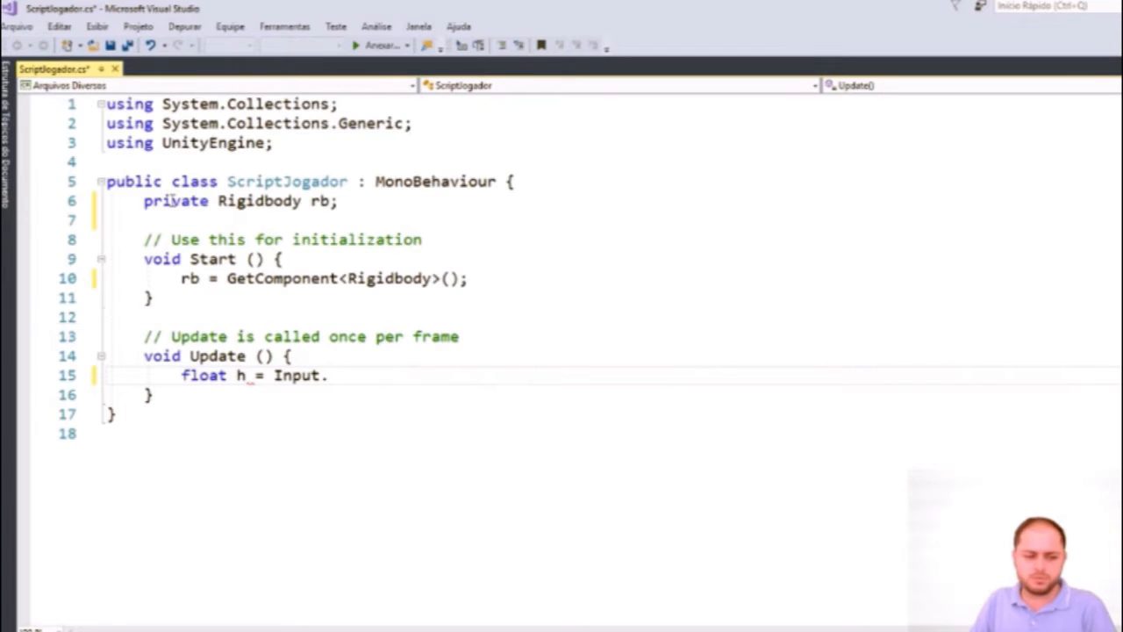
type("GetA")
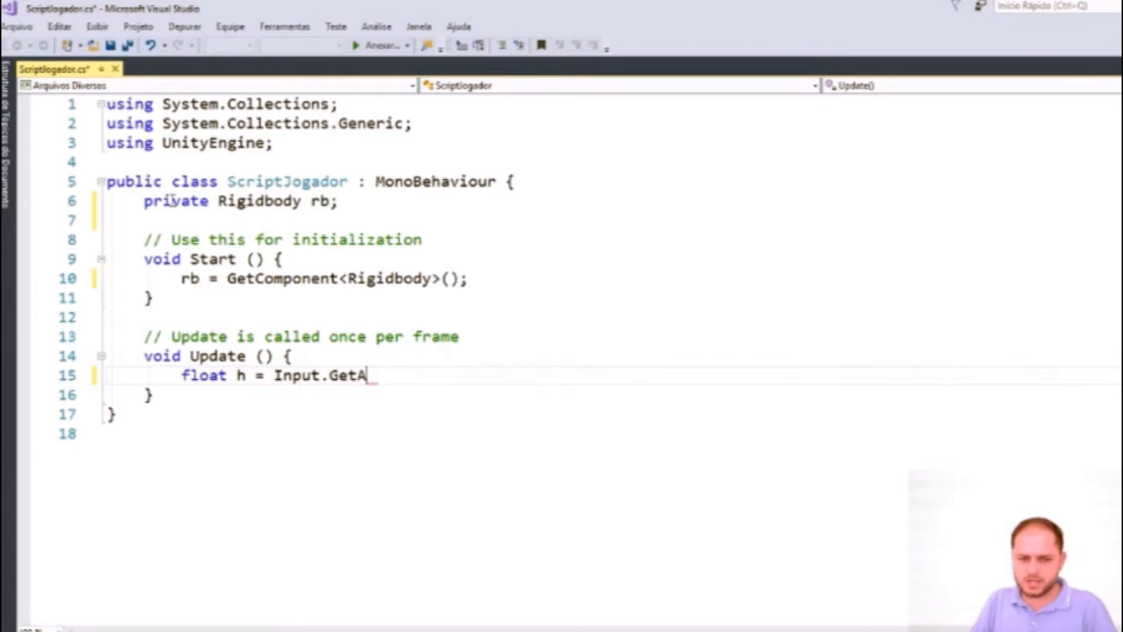
type("xis")
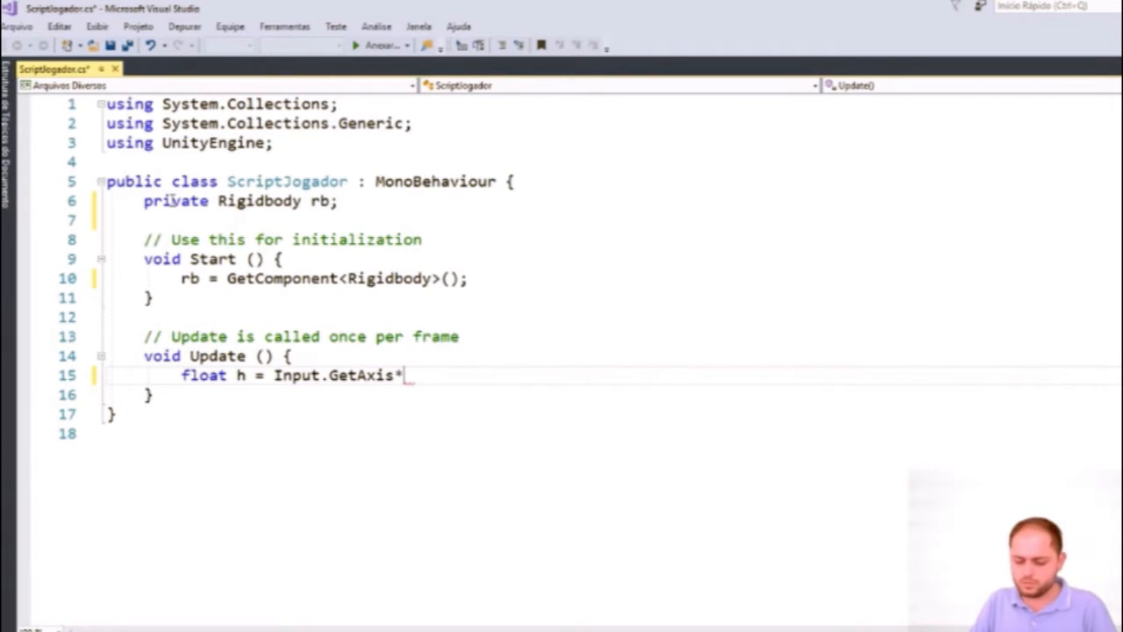
type("(\"")
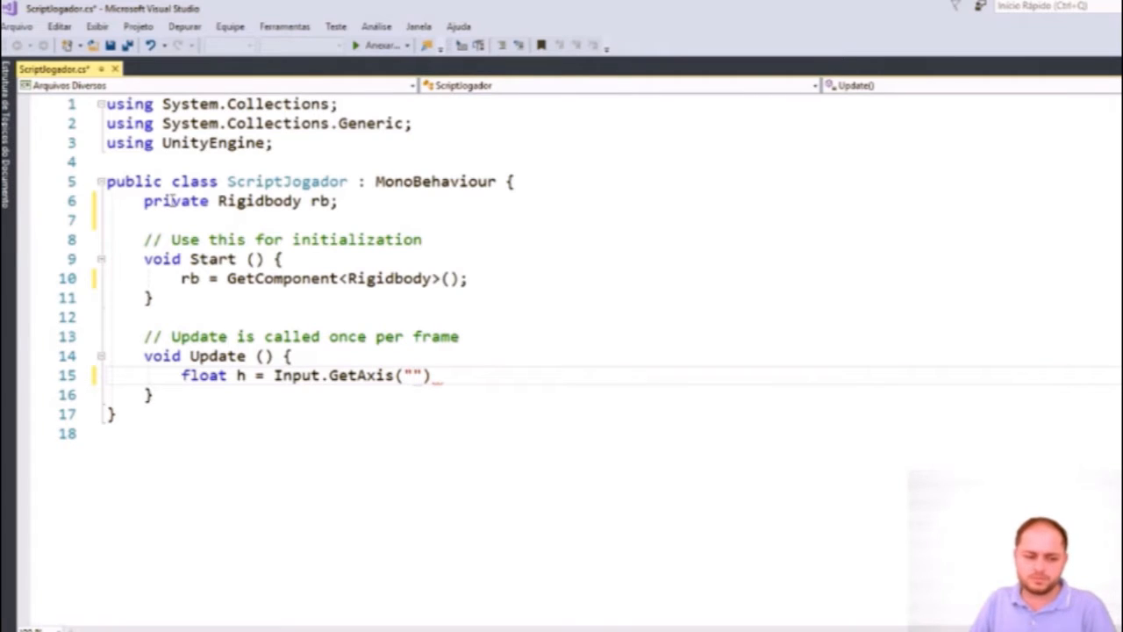
type("Horizontal\");")
key("ctrl+Left")
key("ctrl+Left")
key("shift+Right")
key("End")
Step: Read the vertical axis on the line below h with float v = Input.GetAxis("Vertical");
key("Return")
type("float v ")
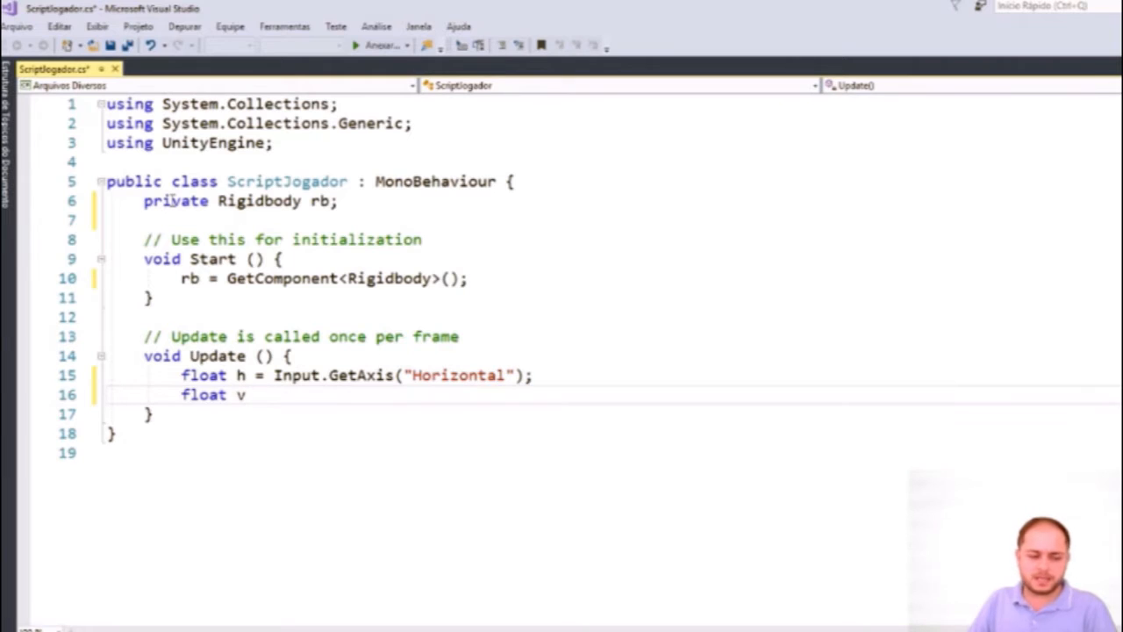
type("= INput")
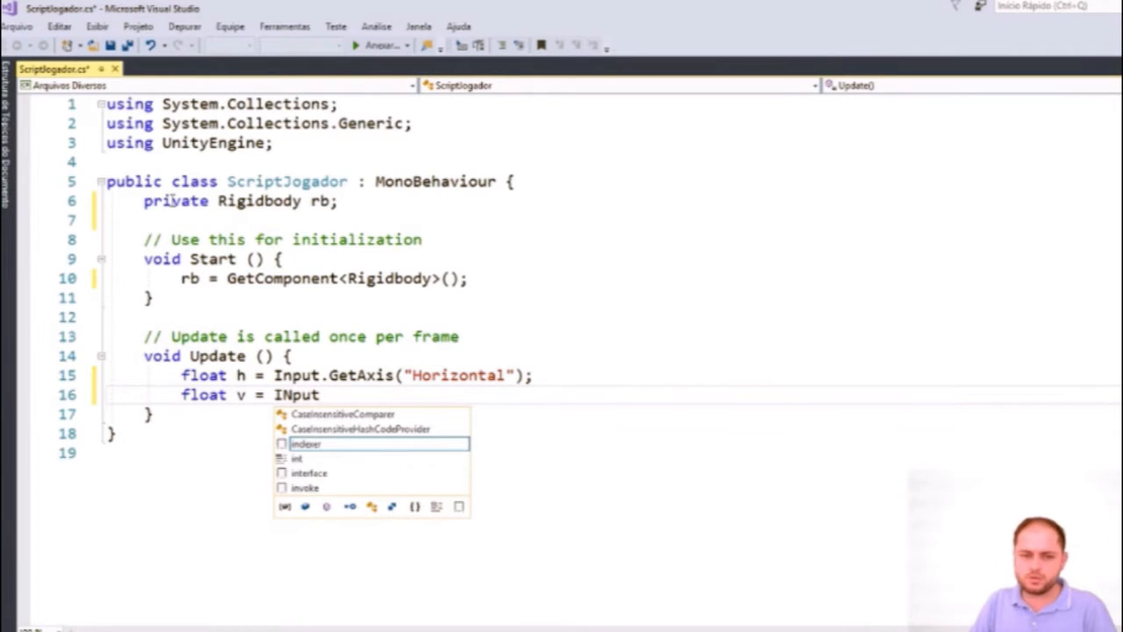
key("BackSpace")
key("BackSpace")
key("BackSpace")
key("BackSpace")
type("nput.GetA")
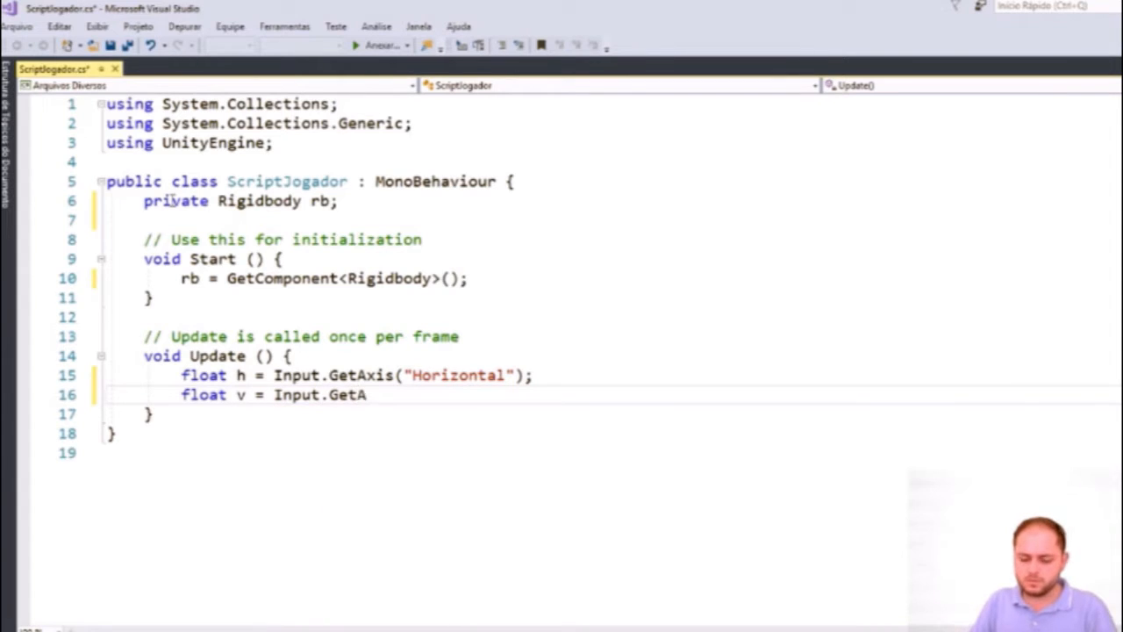
type("xis(\"Verti")
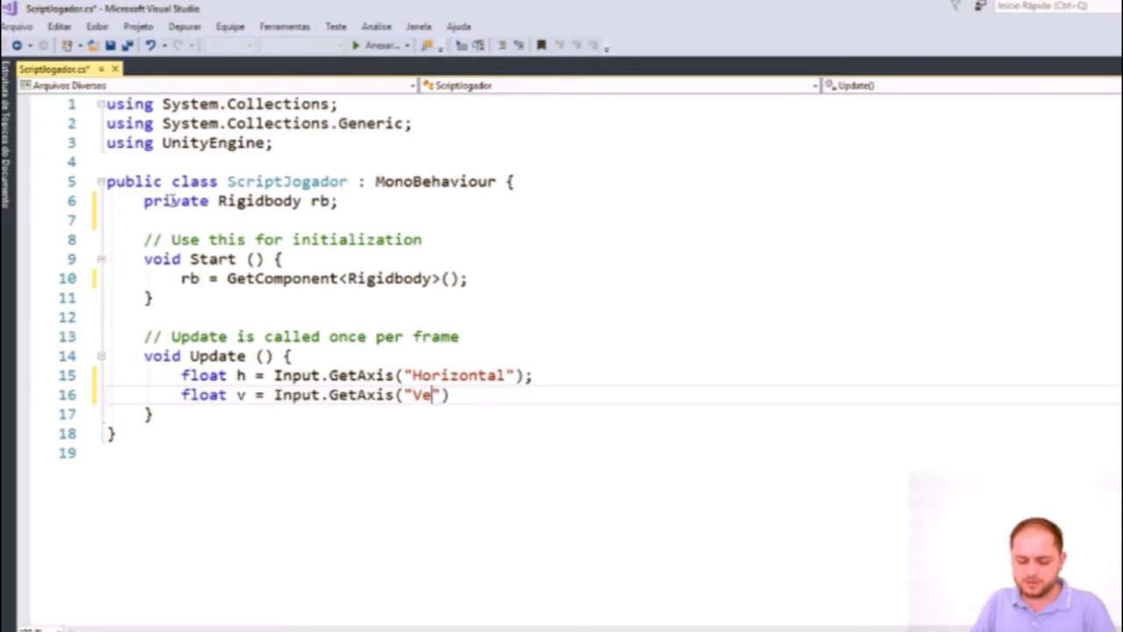
type("call")
key("BackSpace")
key("BackSpace")
type("l")
key("End")
type(";")
Step: Declare a Vector3 variable named movimento on the line below v and assign it an empty new Vector3()
key("Return")
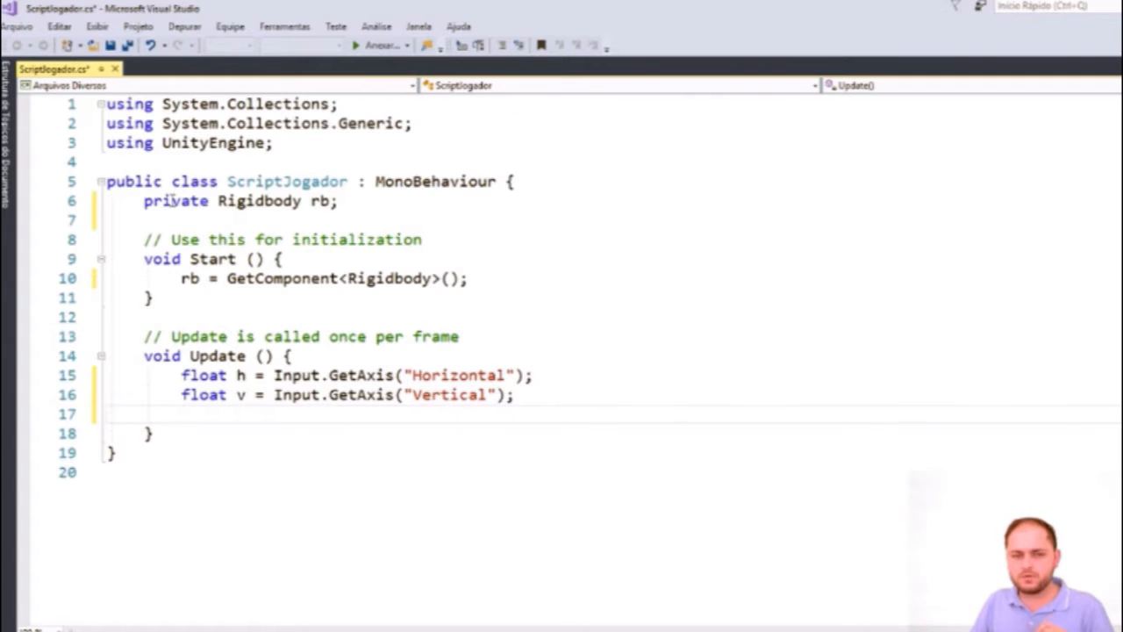
type("Vec")
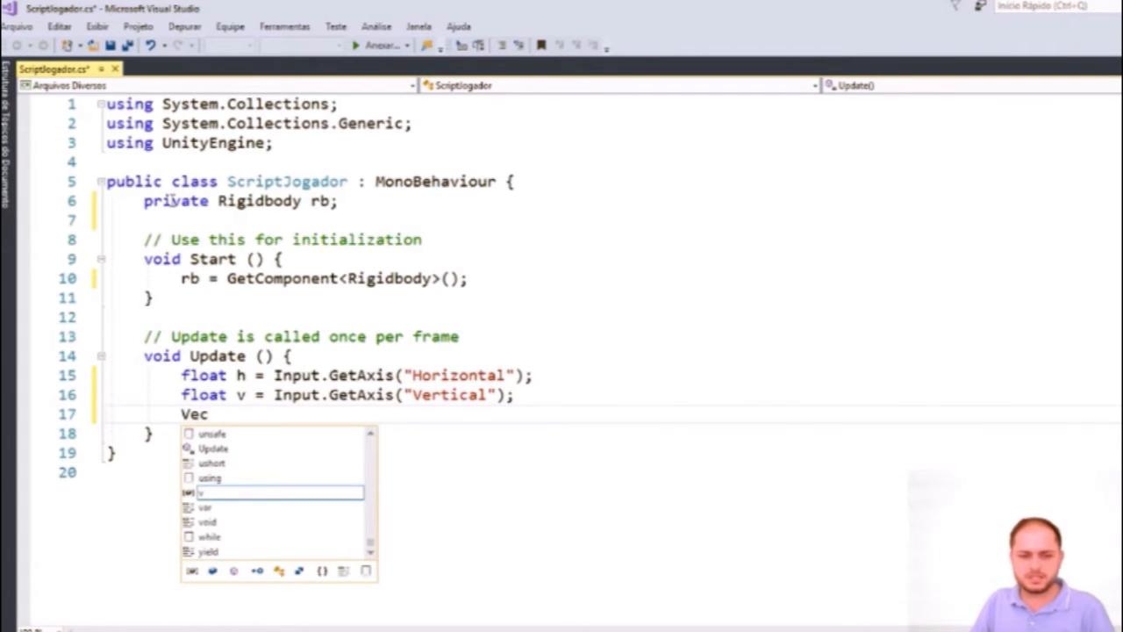
type("tor3")
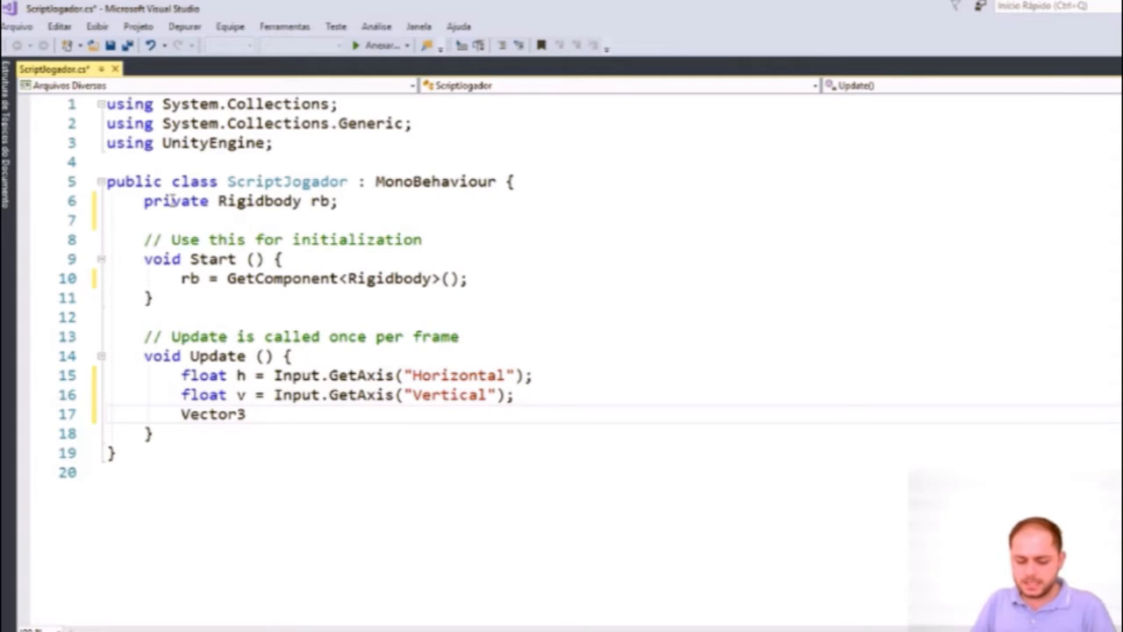
type(" movimento = ")
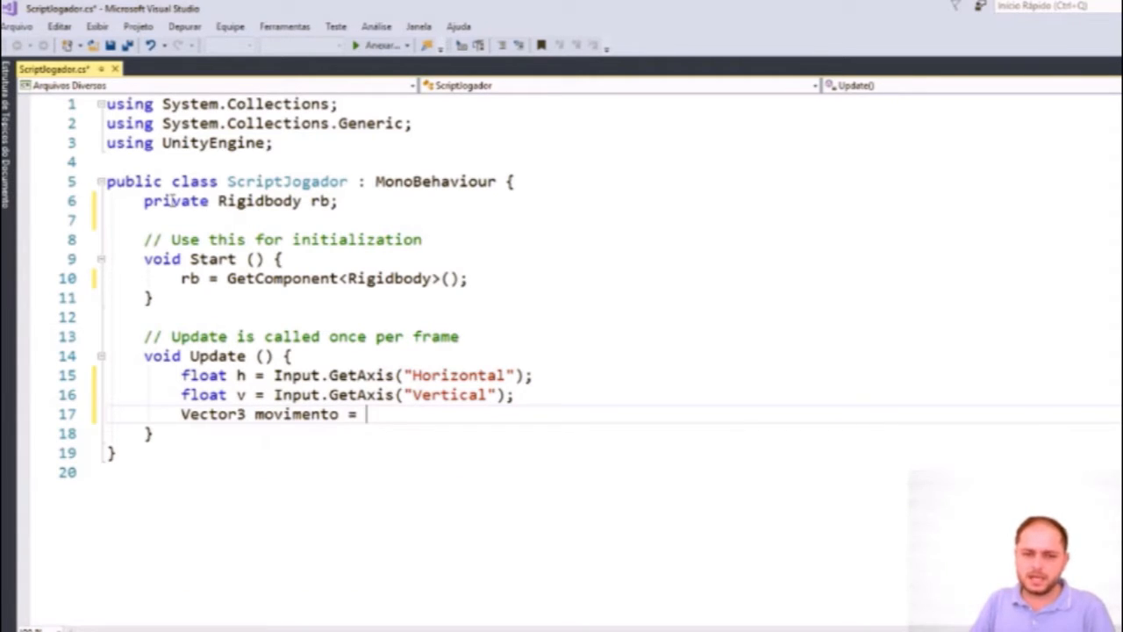
type("new Vector3")
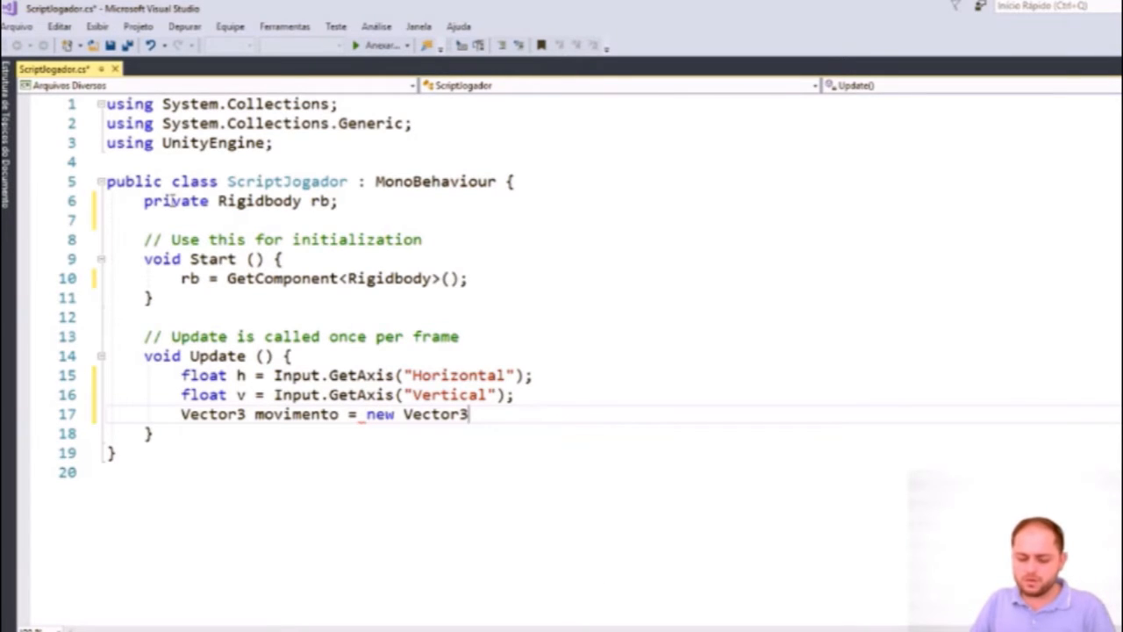
type("(")
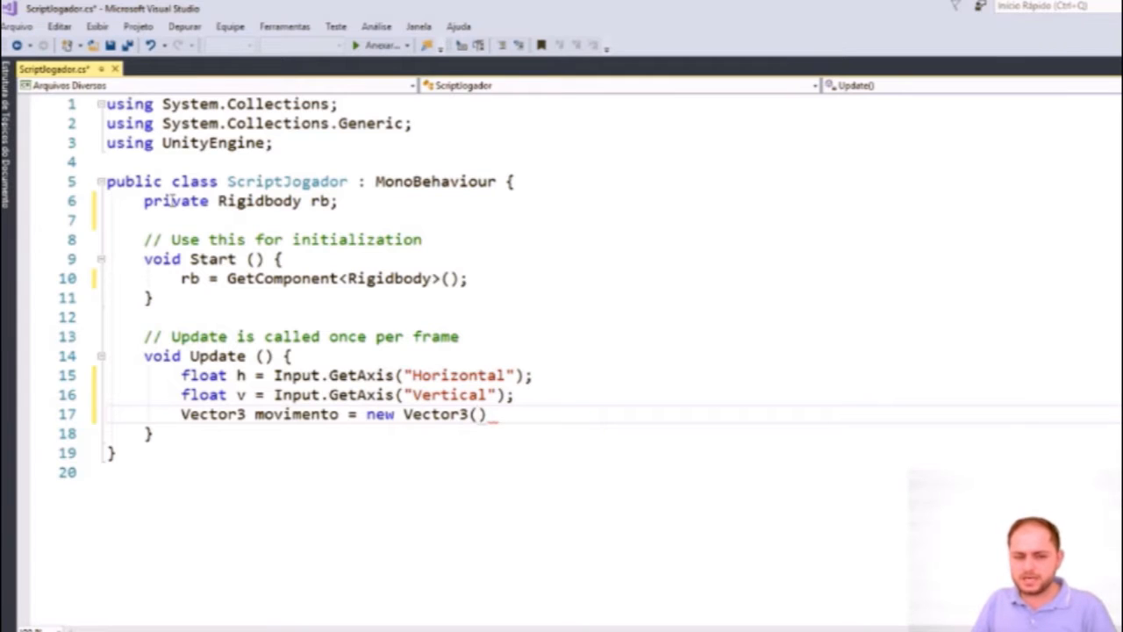
Step: Give the new Vector3 the arguments h, 0 and v, and end the movimento statement with a semicolon
type("h")
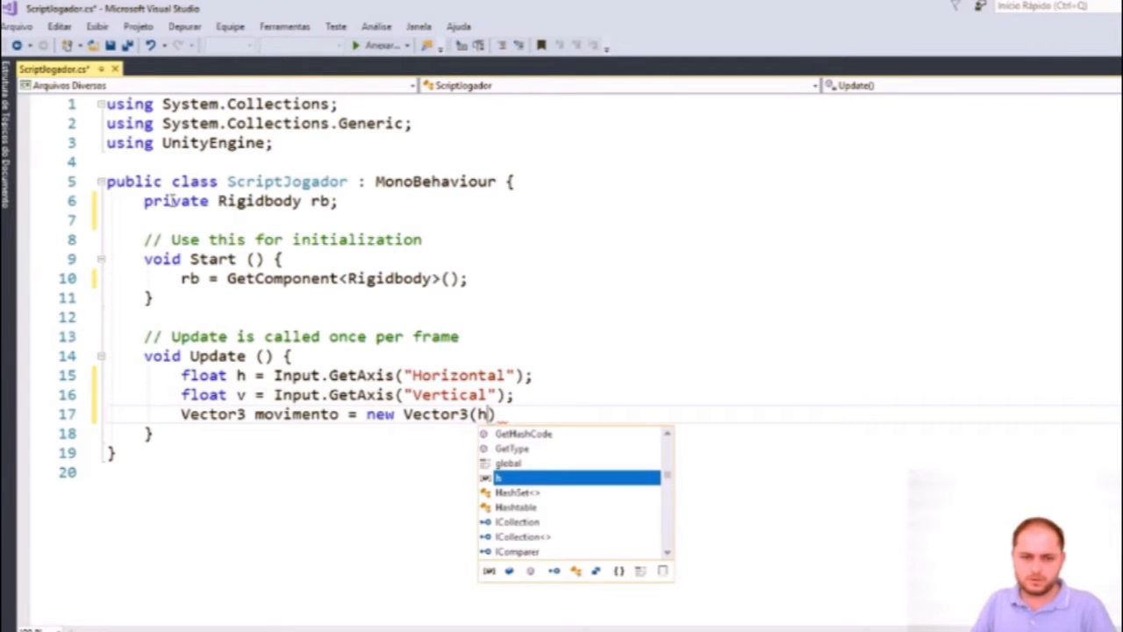
type(", ")
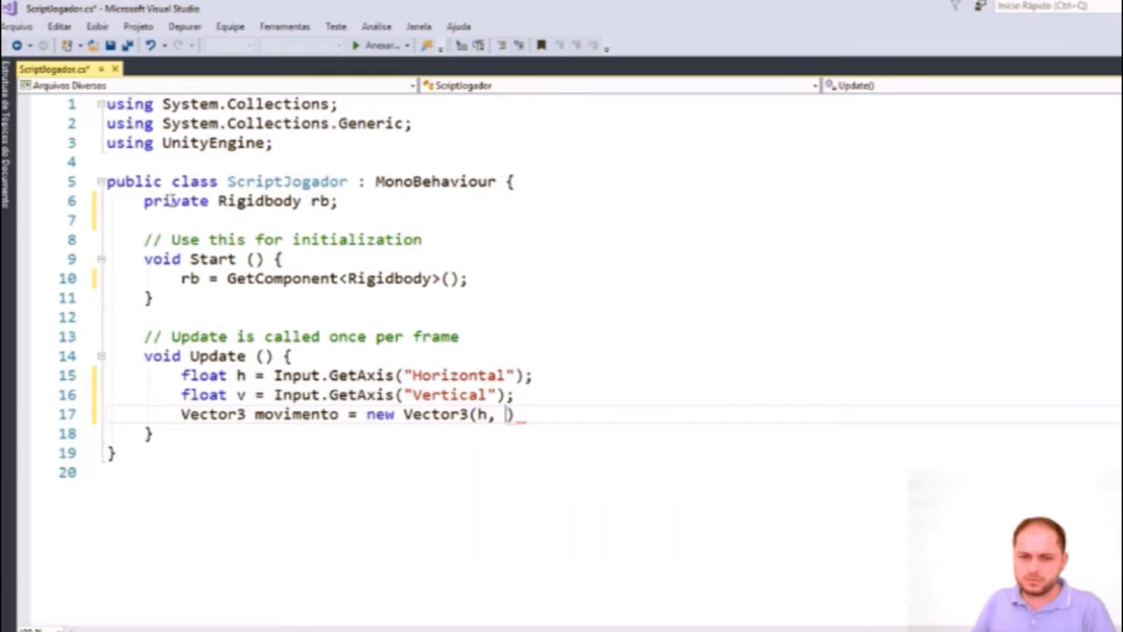
type("0")
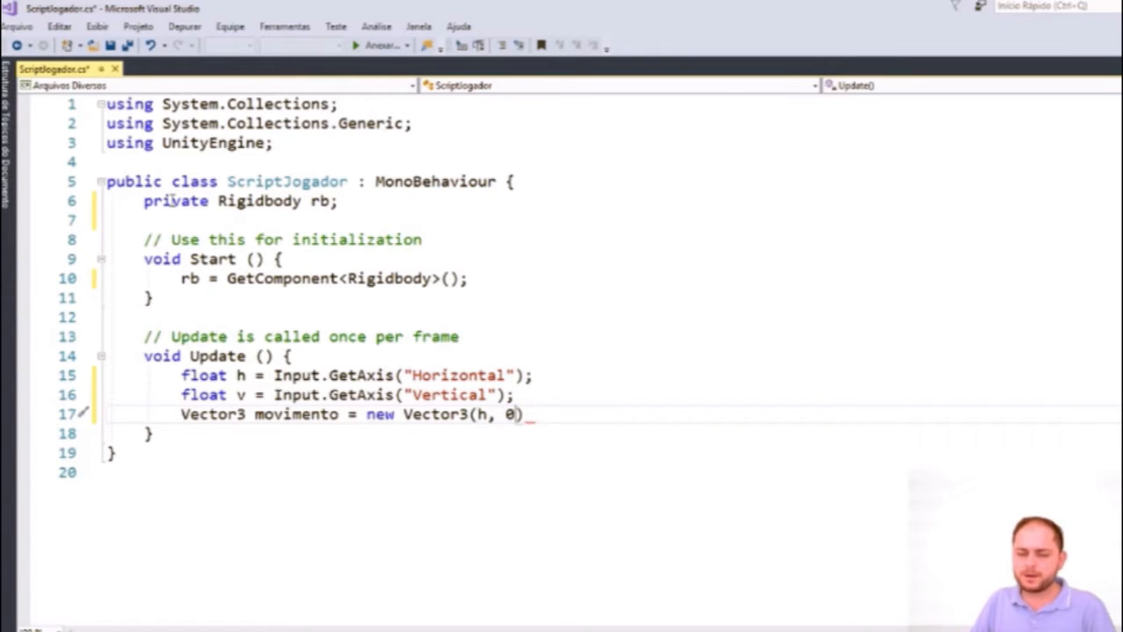
type(",")
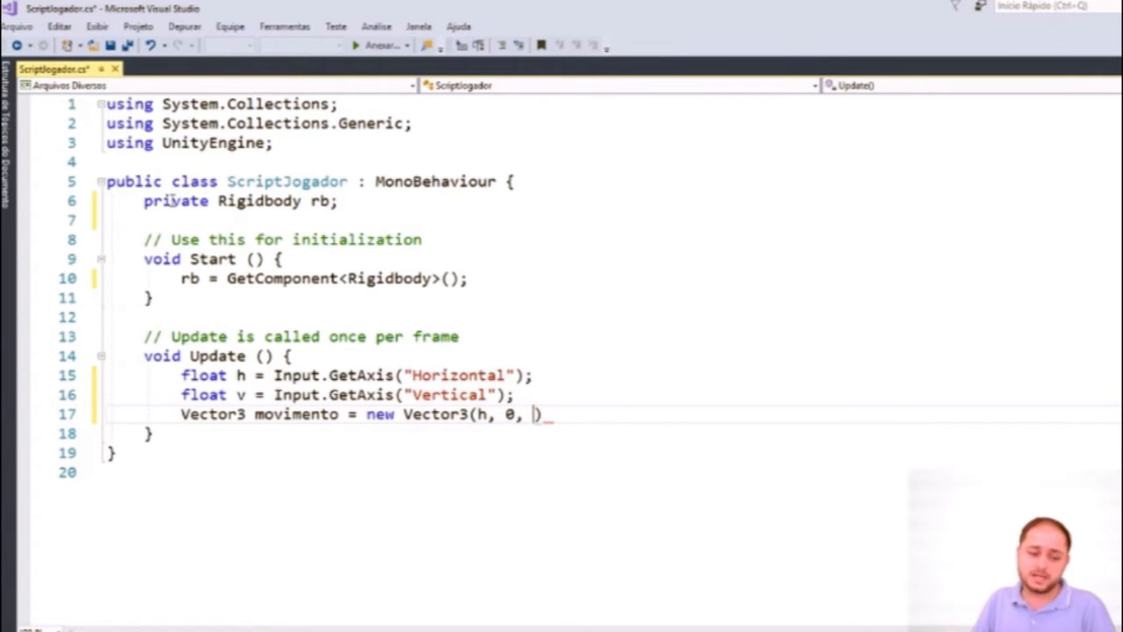
key("Left")
key("Left")
key("Left")
key("shift+Right")
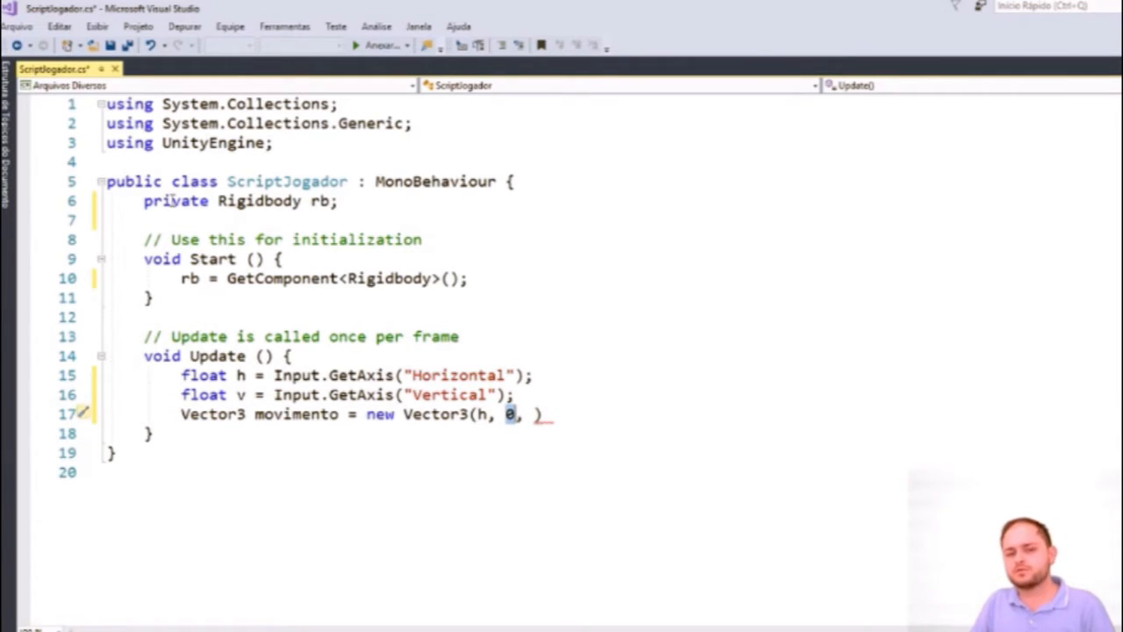
key("End")
key("Left")
type("v);")
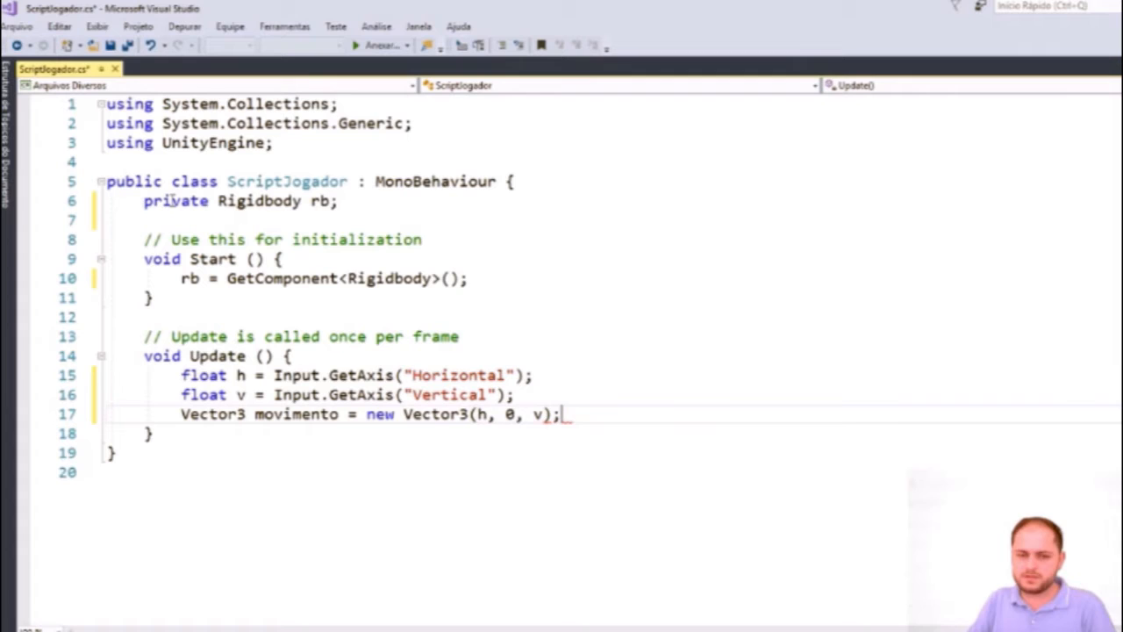
key("Left")
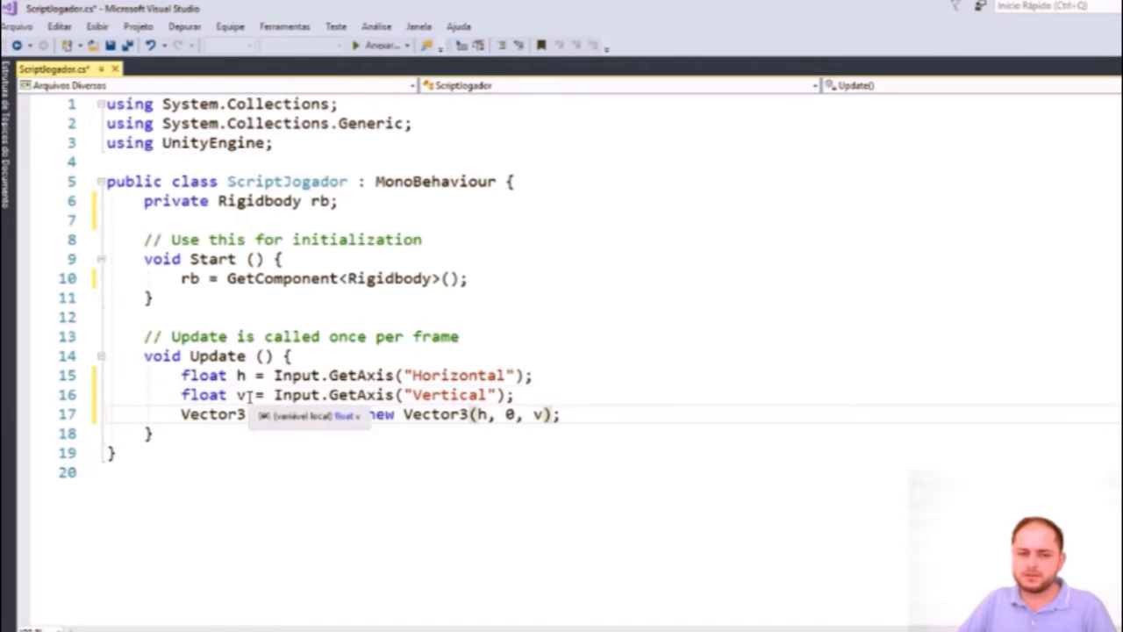
Step: Apply the movement to the rigid body on the line below movimento with rb.AddForce(movimento); and save the script
left_click(581, 418)
key("Return")
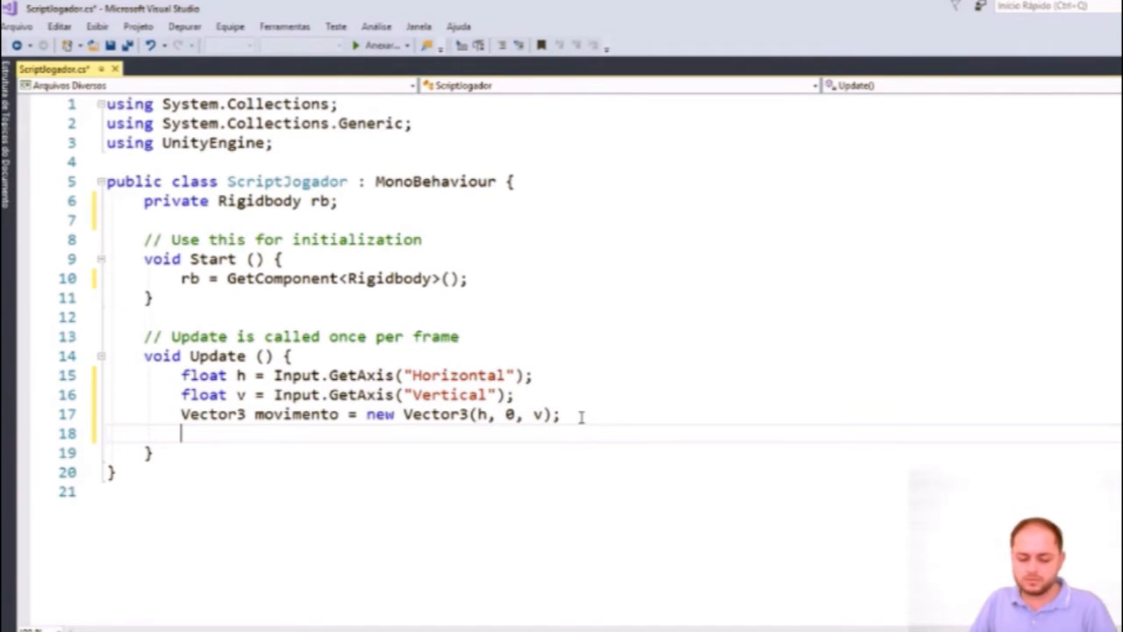
type("rb.")
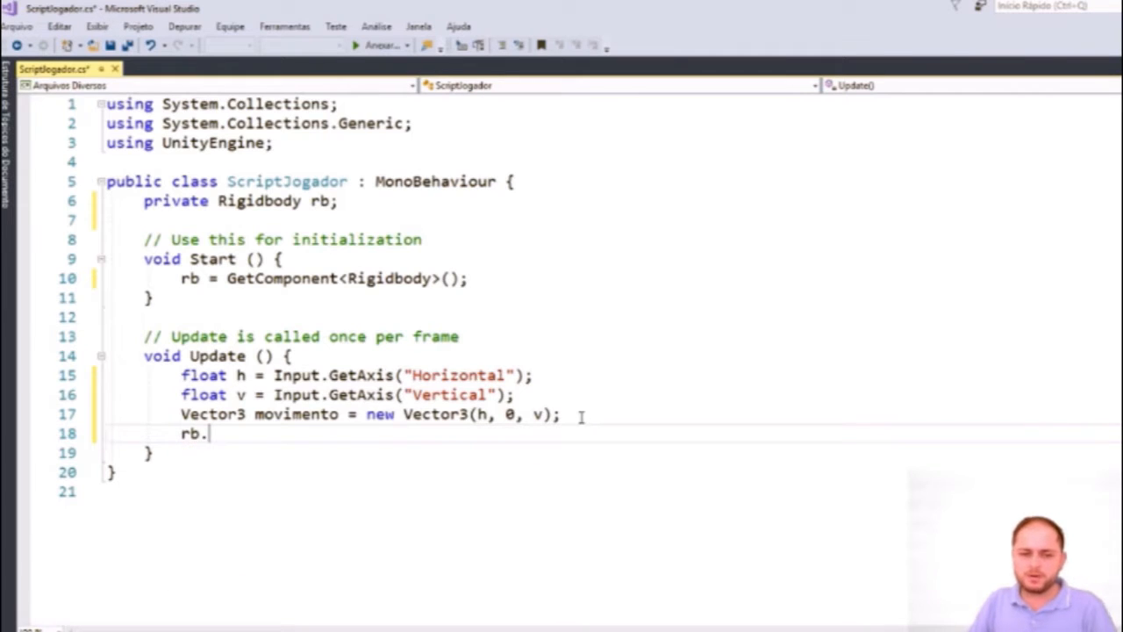
type("AddF")
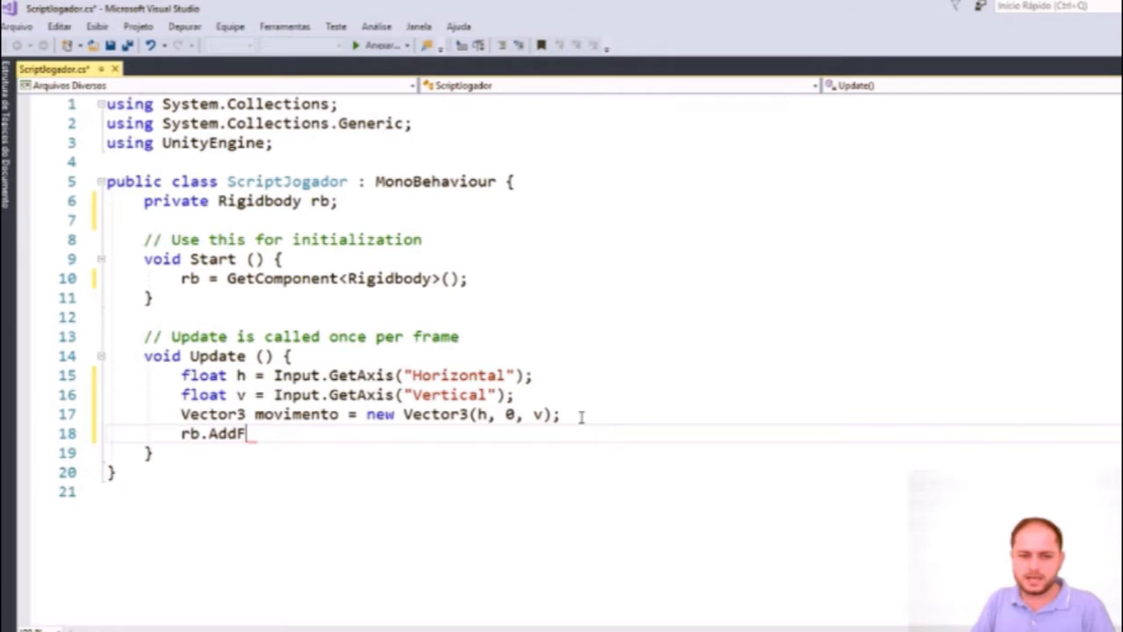
type("orce(")
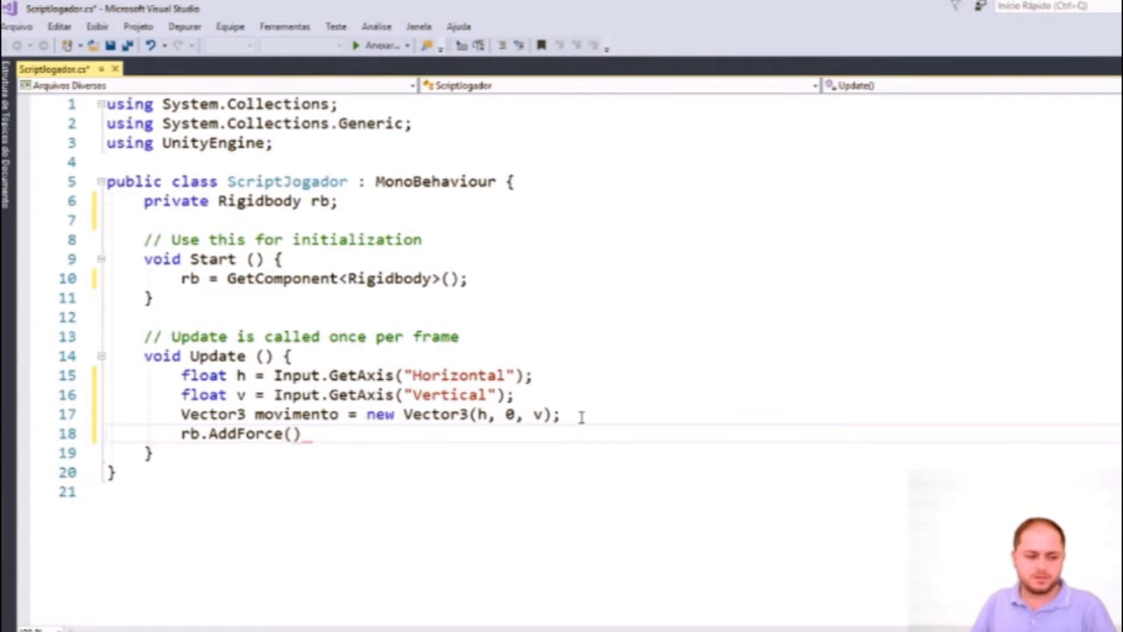
type("movimento)")
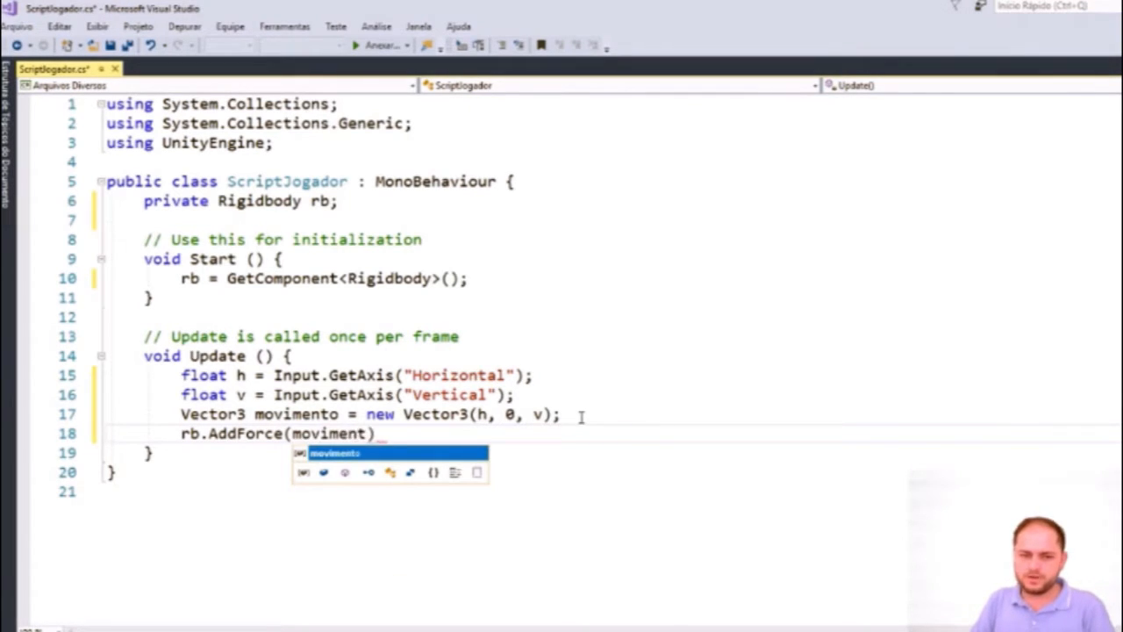
type(";")
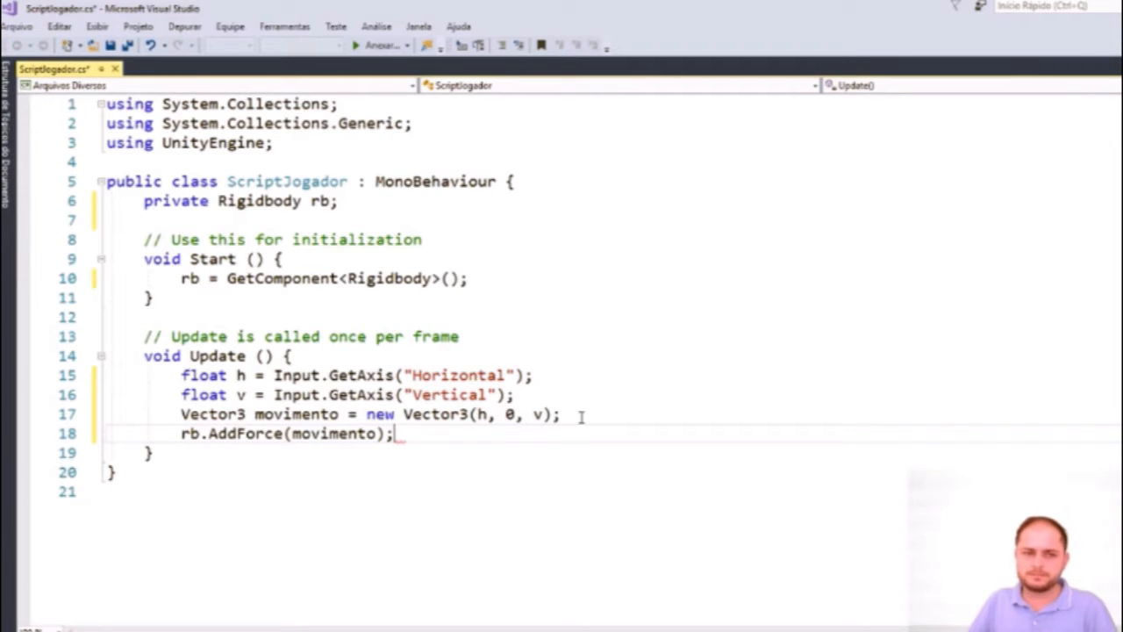
left_click(110, 44)
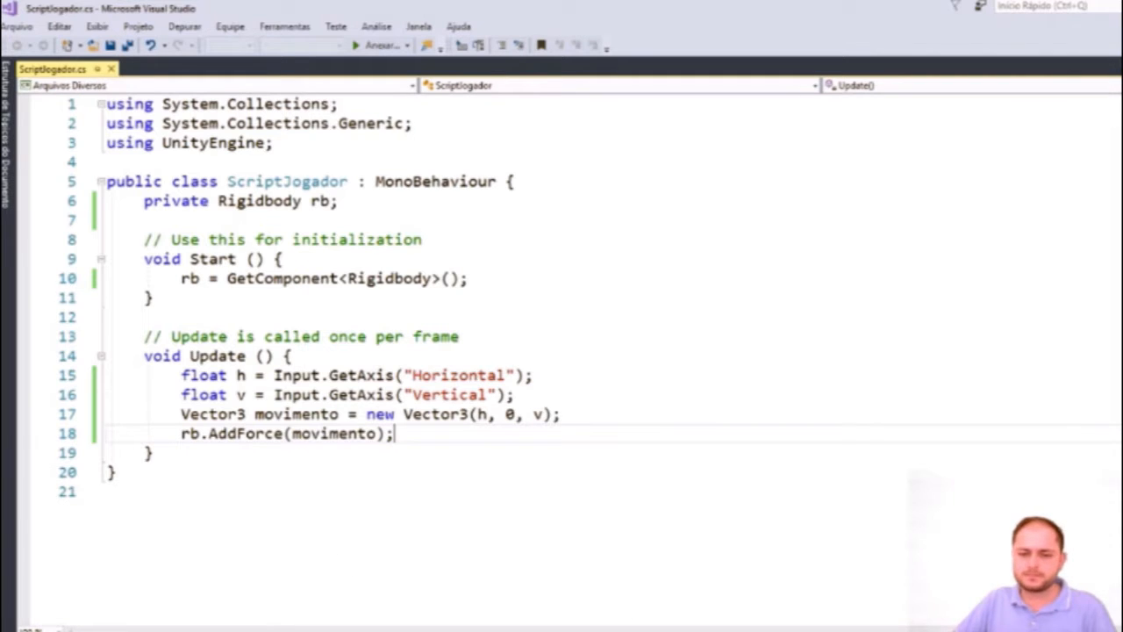
Step: Switch to Unity, run the game to check how the sphere responds, and stop it
key("alt+Tab")
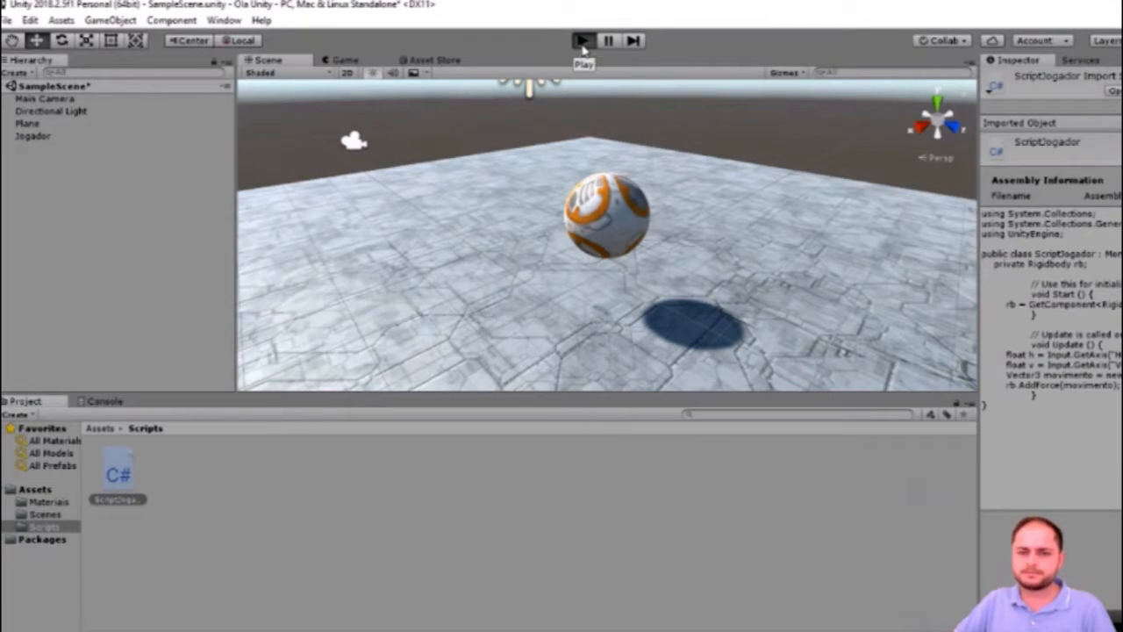
left_click(584, 44)
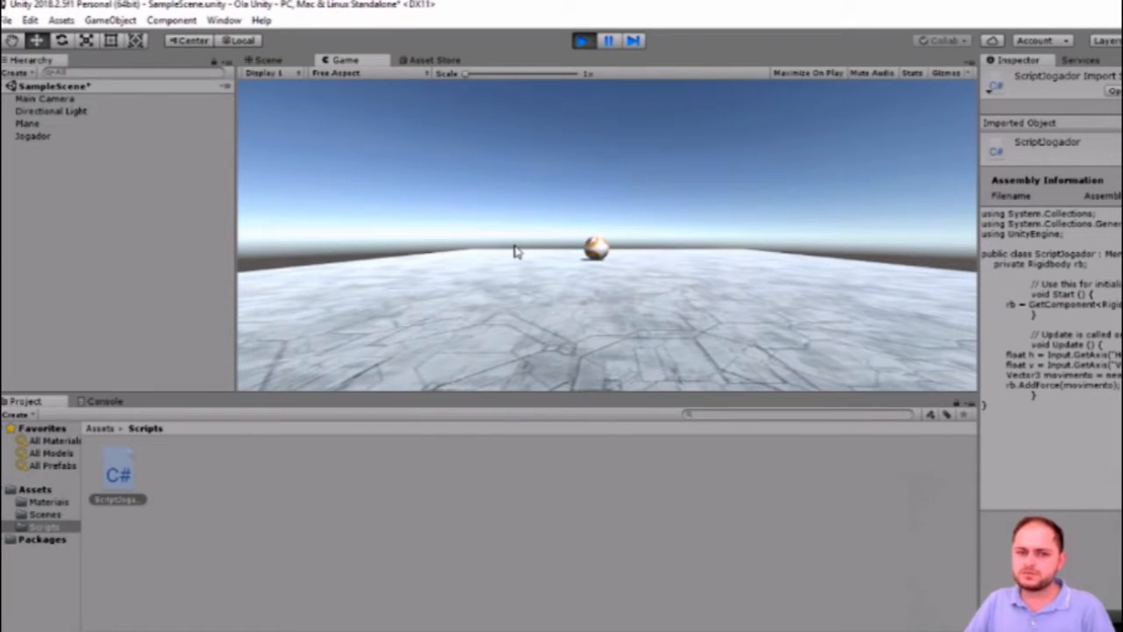
left_click(582, 43)
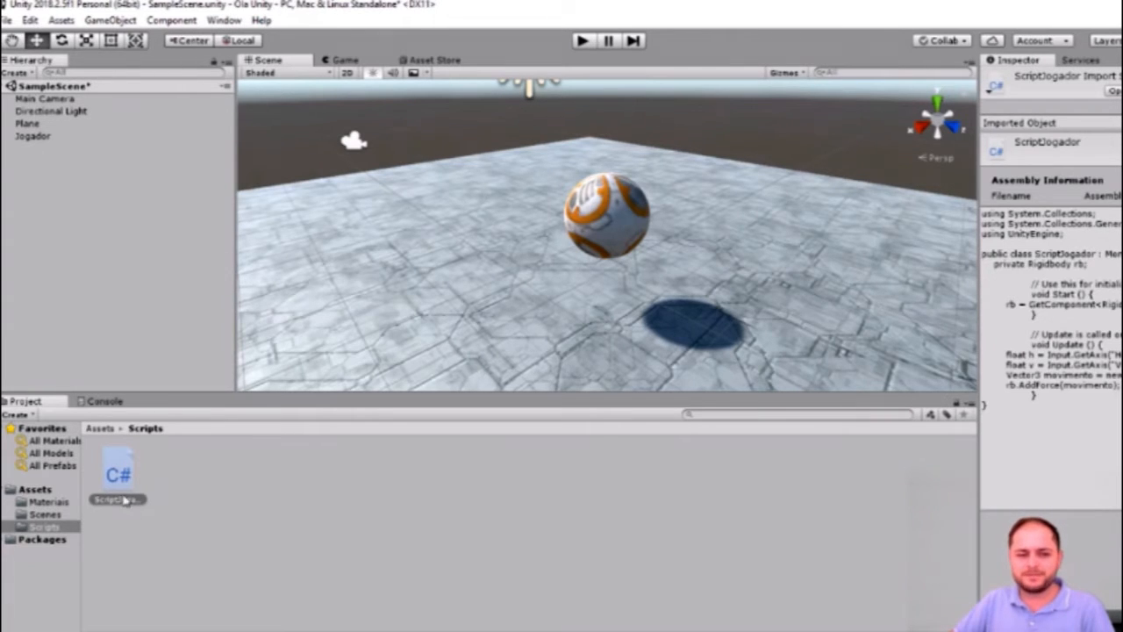
Step: Attach ScriptJogador from the Scripts folder to the Jogador object and run the game briefly to test its movement
left_click(46, 515)
left_click(46, 526)
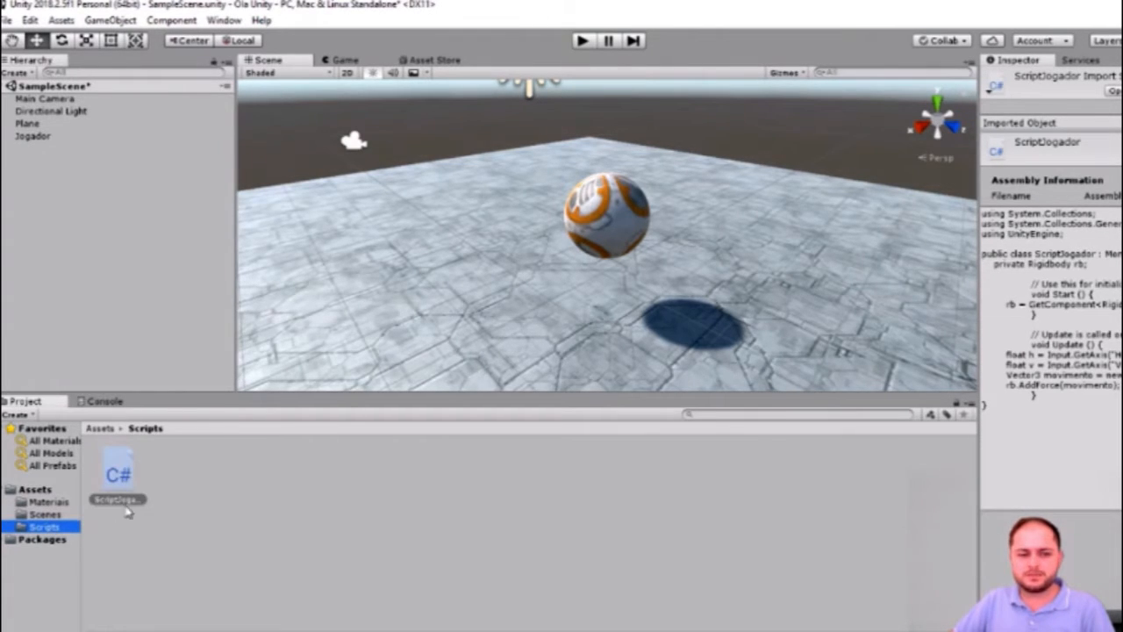
left_click(118, 476)
left_click_drag(127, 505, 32, 143)
left_click(32, 138)
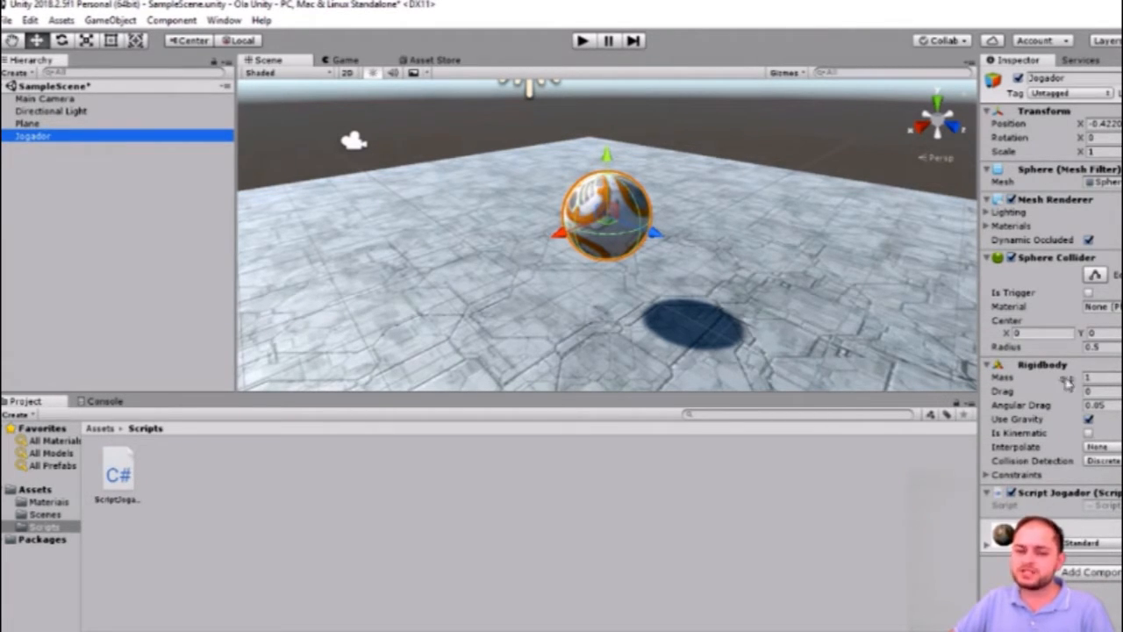
left_click(582, 41)
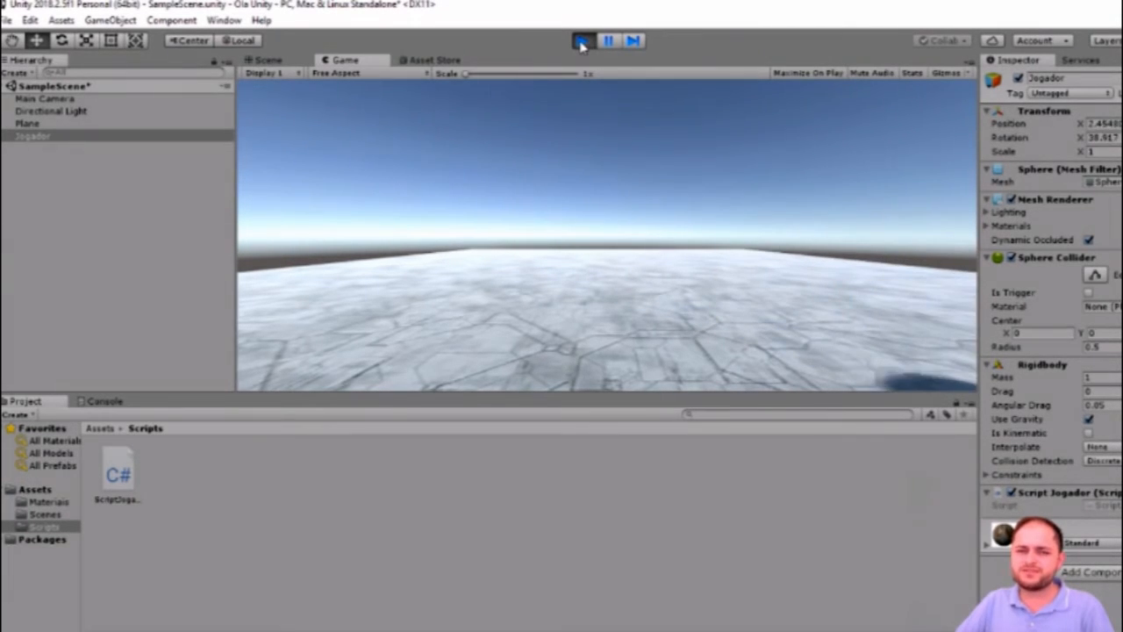
left_click(581, 41)
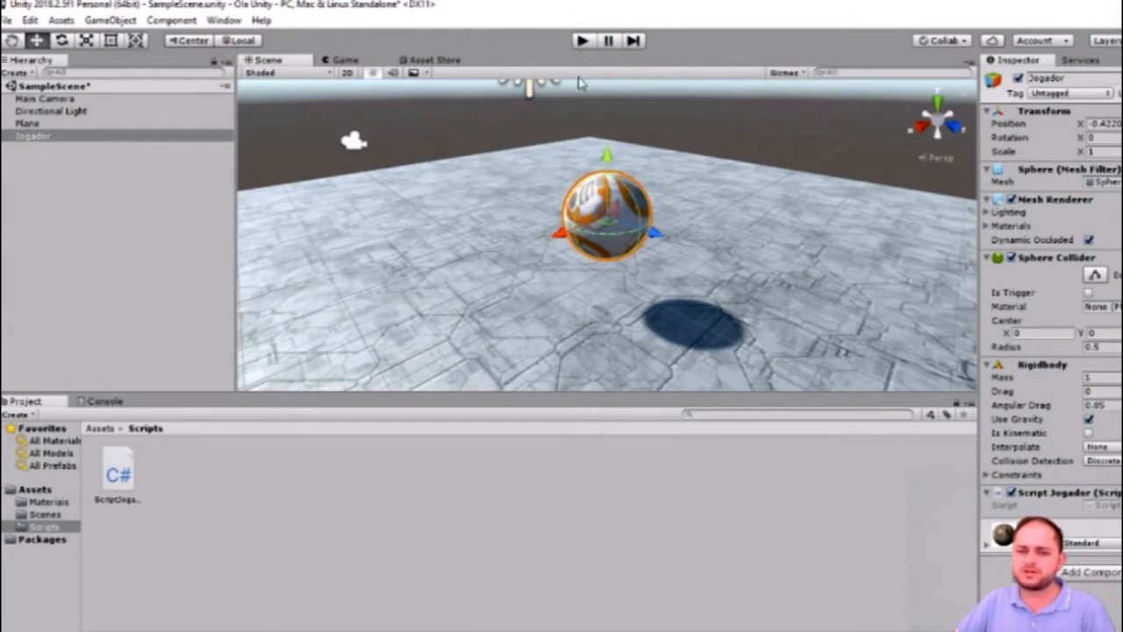
Step: Switch to Visual Studio, multiply movimento by 5 inside the AddForce call, and save the script
key("alt+Tab")
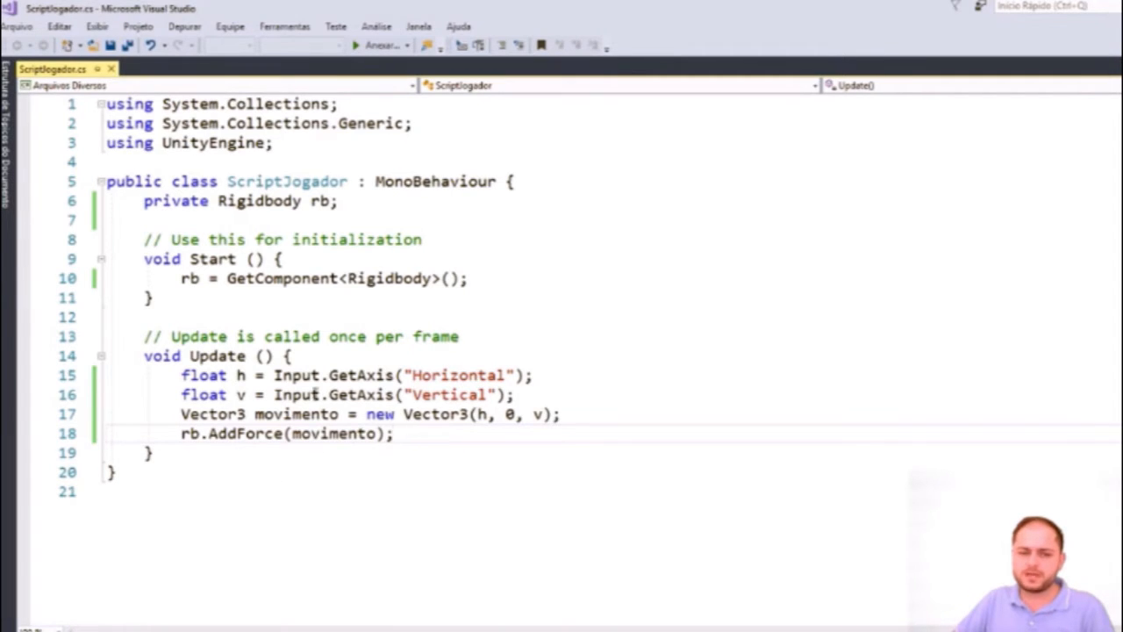
left_click(483, 415)
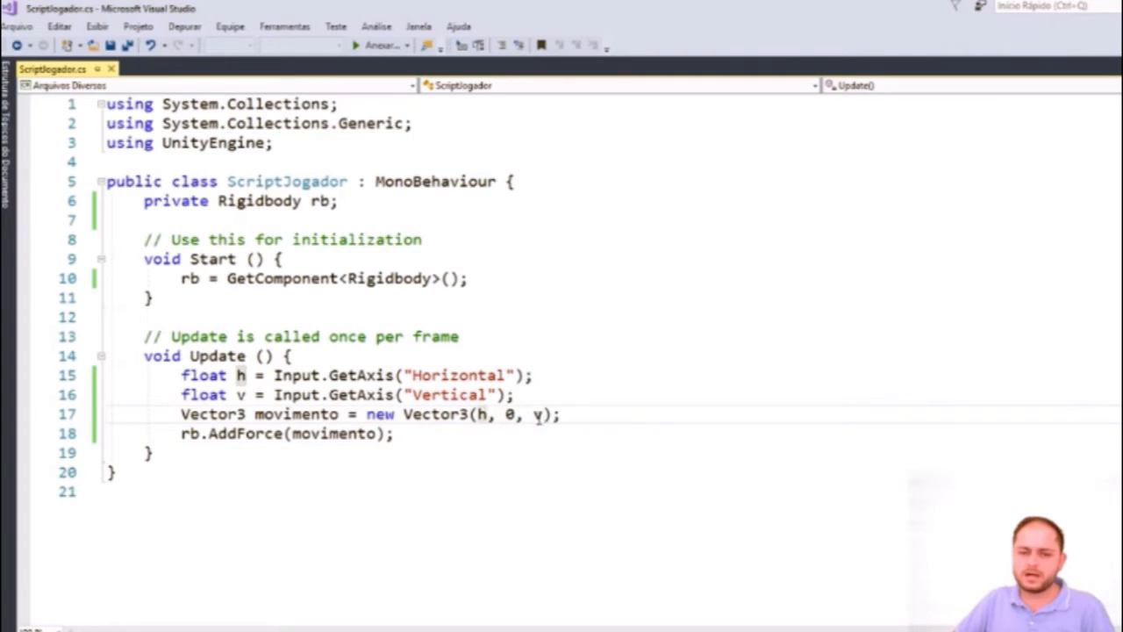
left_click(539, 415)
left_click(378, 436)
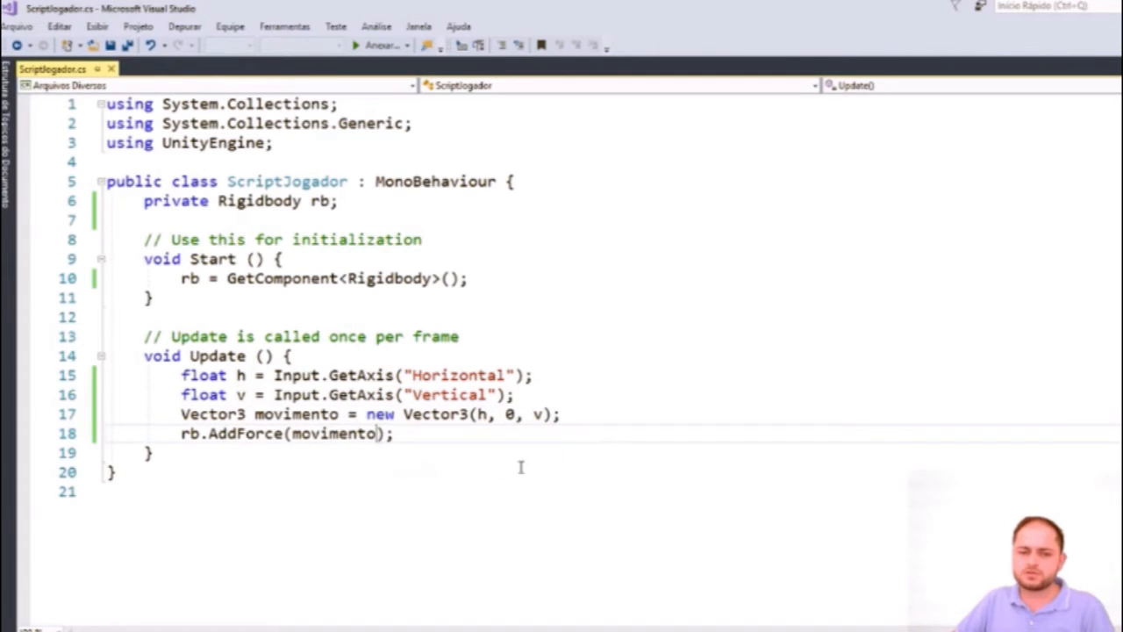
type("*5")
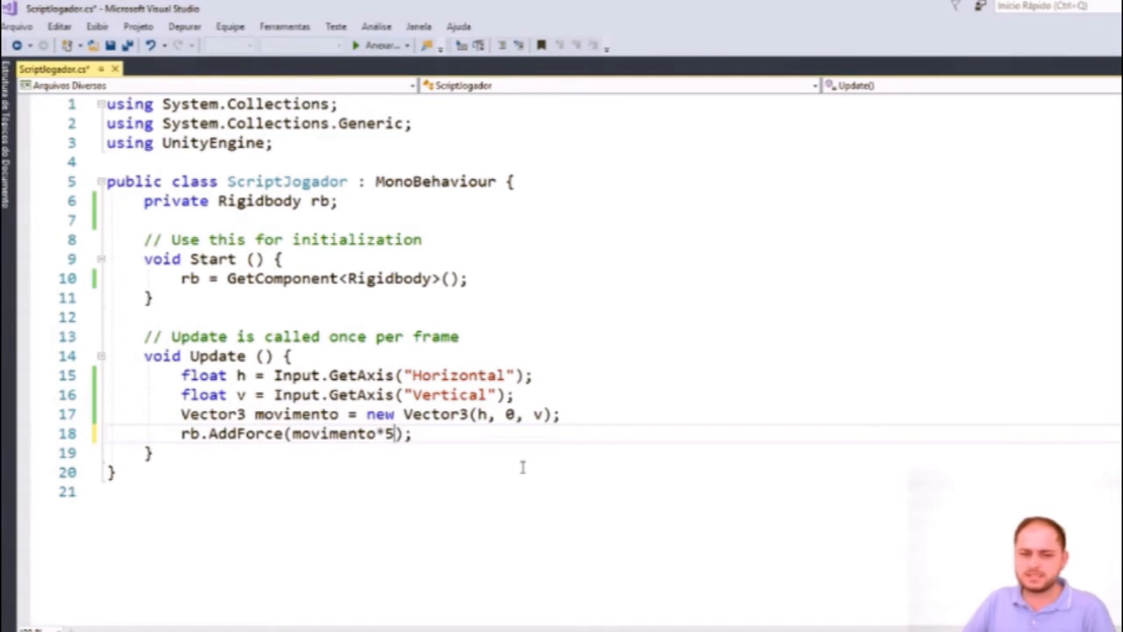
key("ctrl+s")
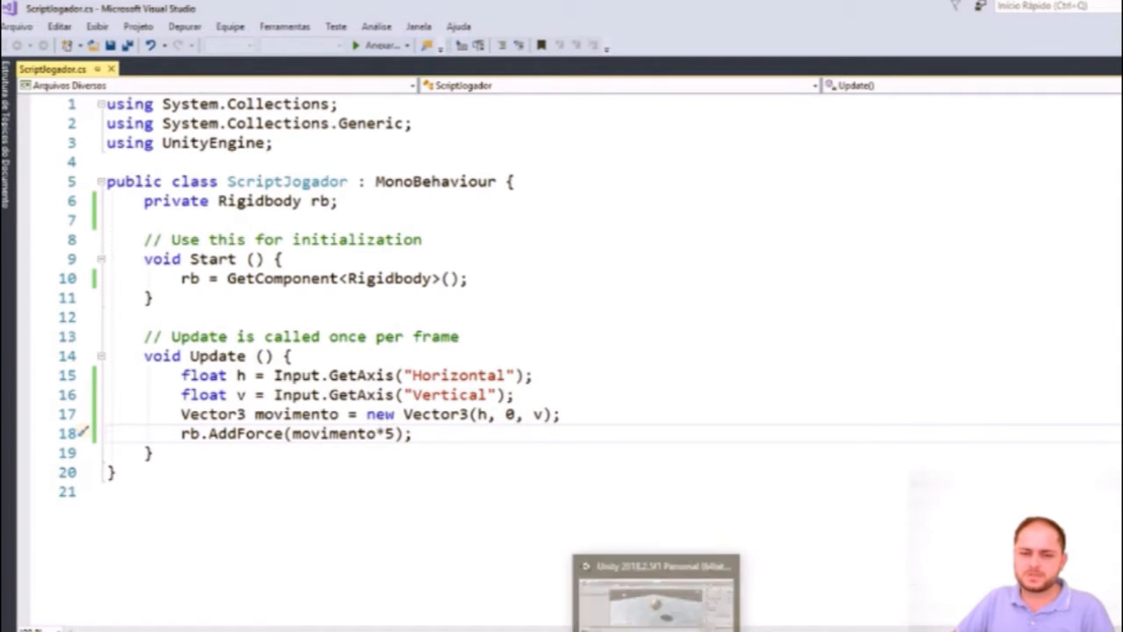
Step: Switch to Unity, run the game, roll the sphere in all four directions to test the stronger force, and stop the game
left_click(663, 583)
left_click(584, 41)
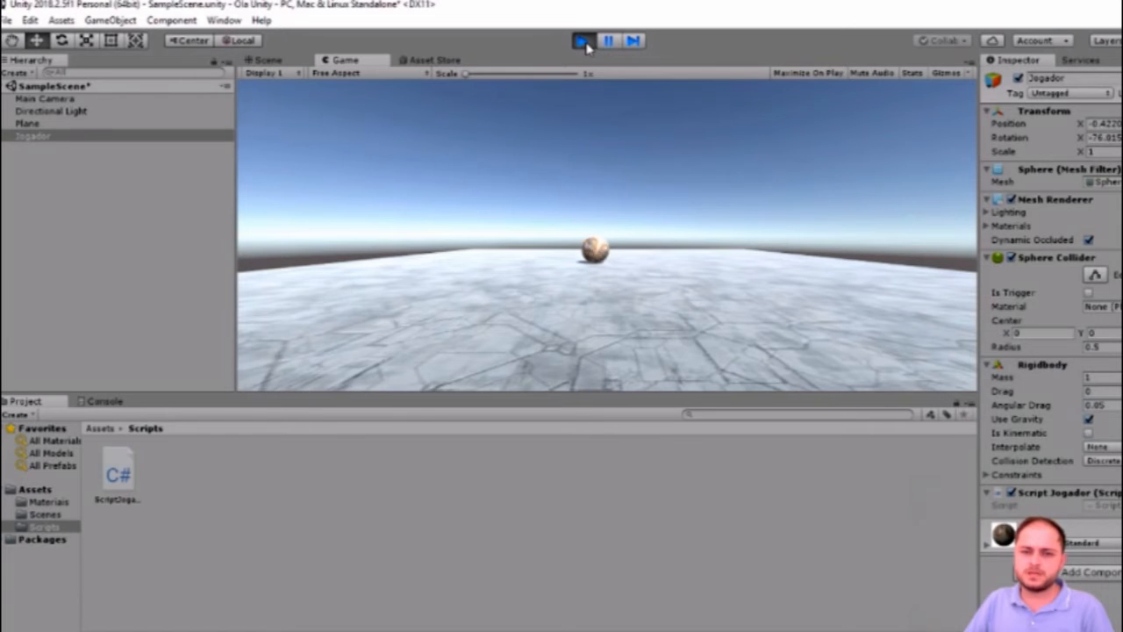
key("Left")
key("Right")
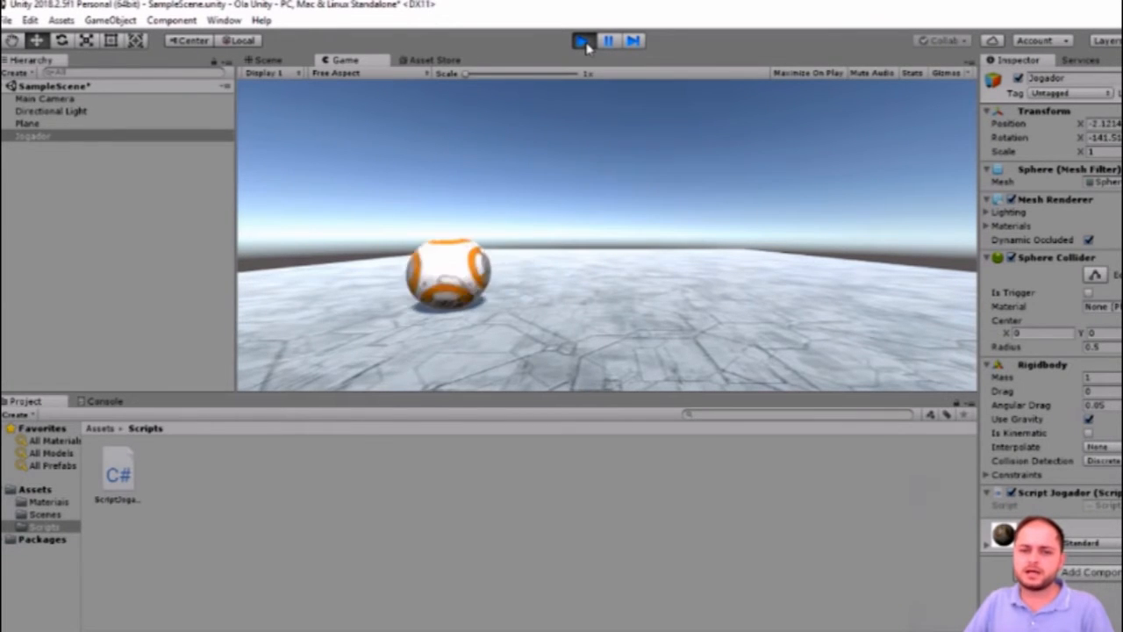
key("Right")
key("Up")
key("Left")
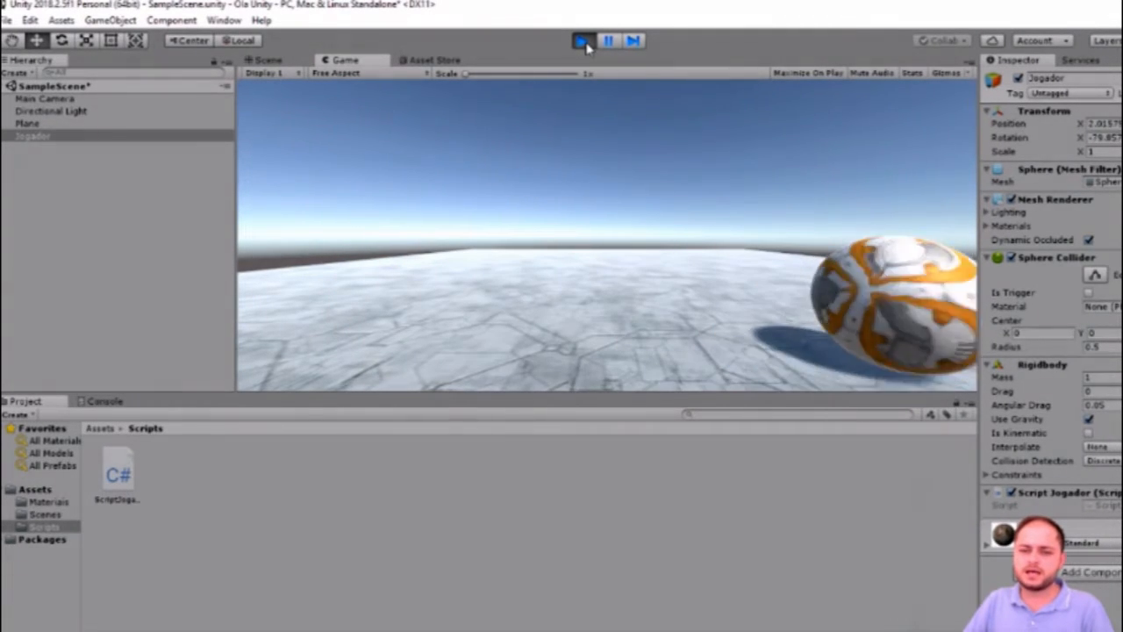
key("Down")
key("Up")
key("Right")
key("Right")
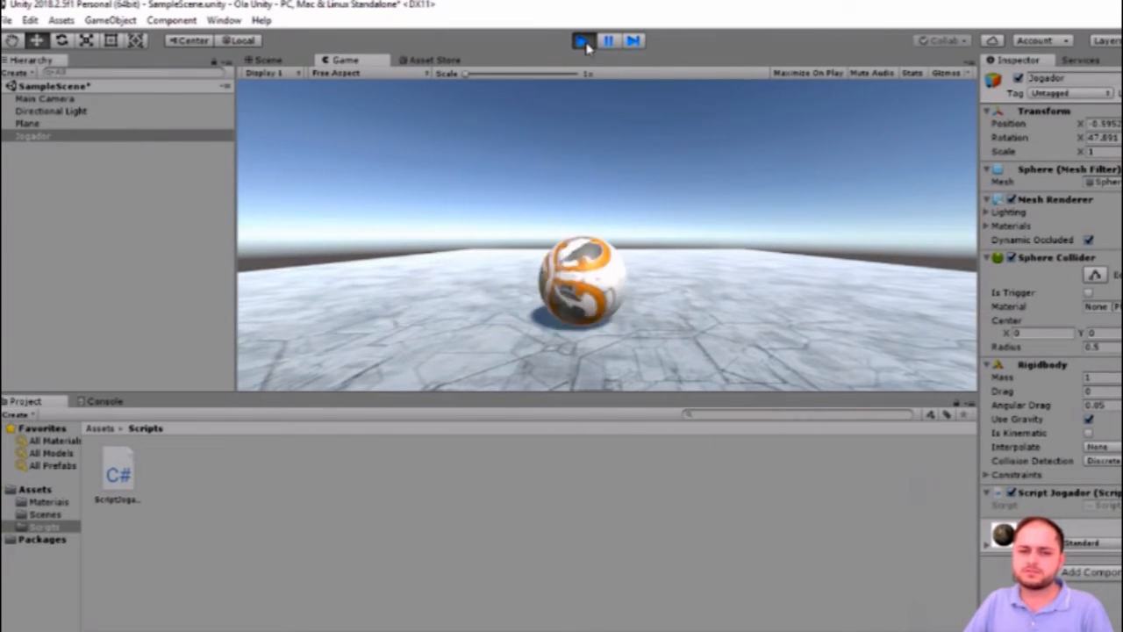
key("Up")
key("Left")
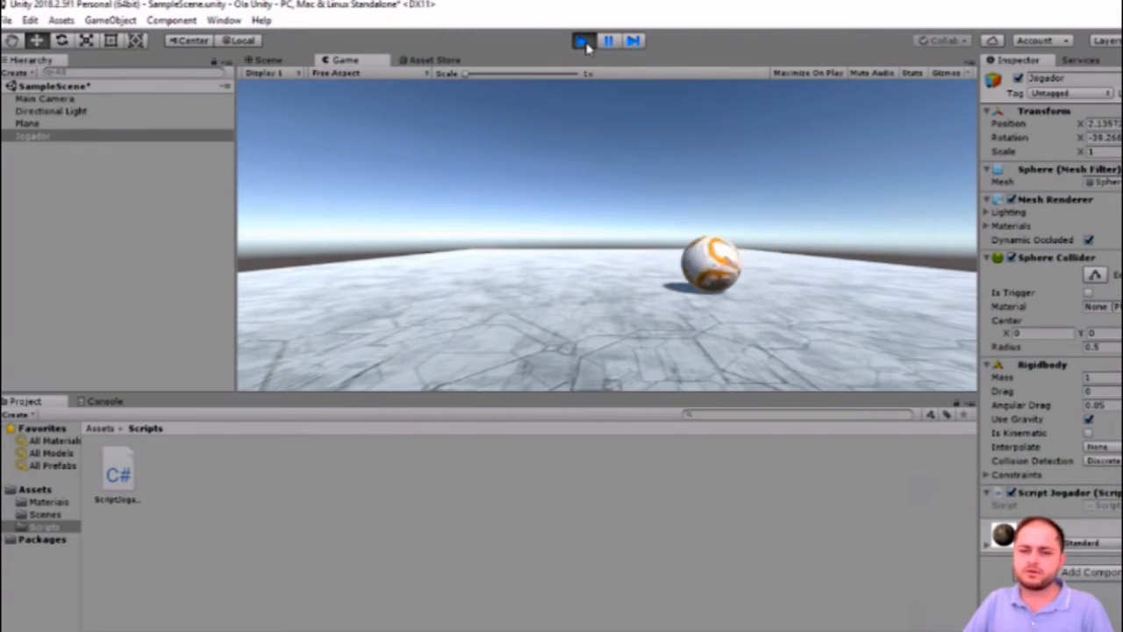
key("Down")
key("Right")
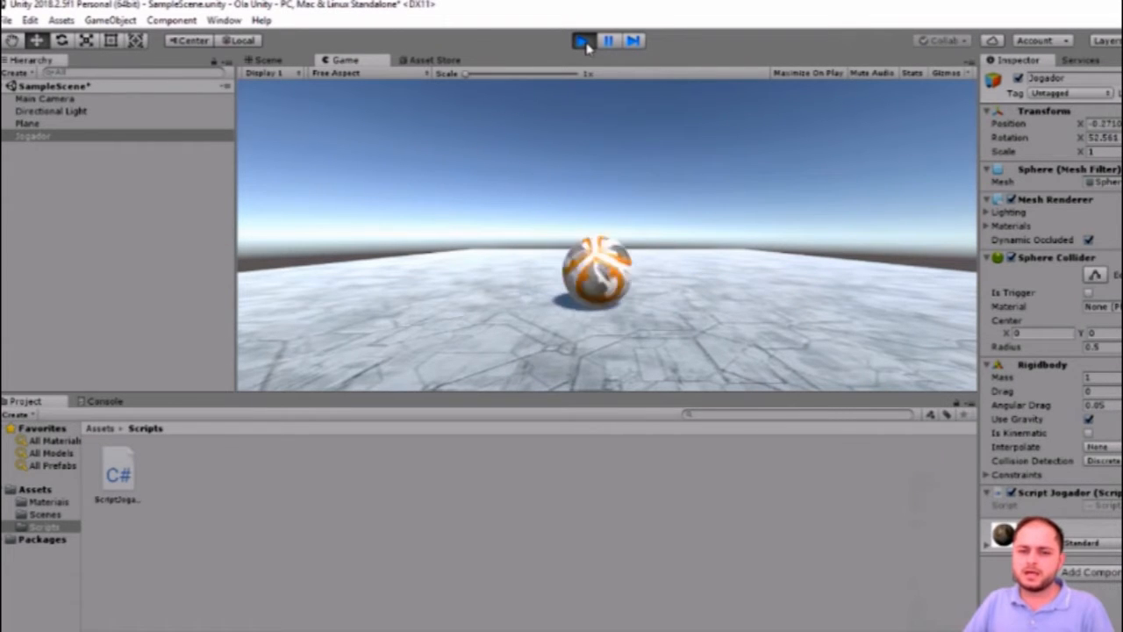
key("Up")
key("Left")
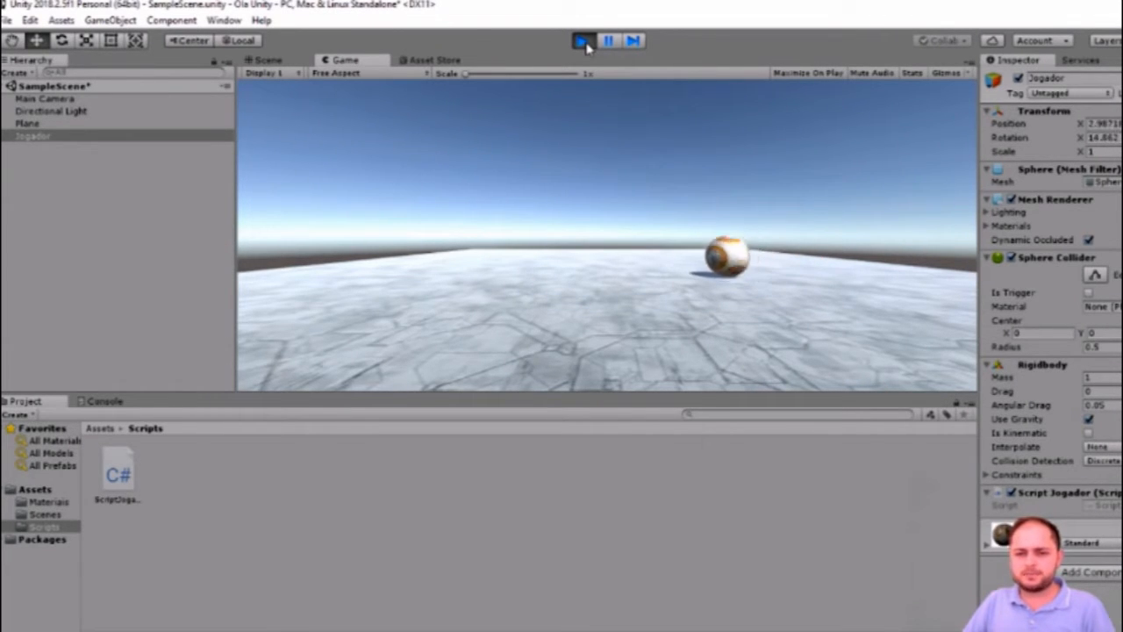
key("Down")
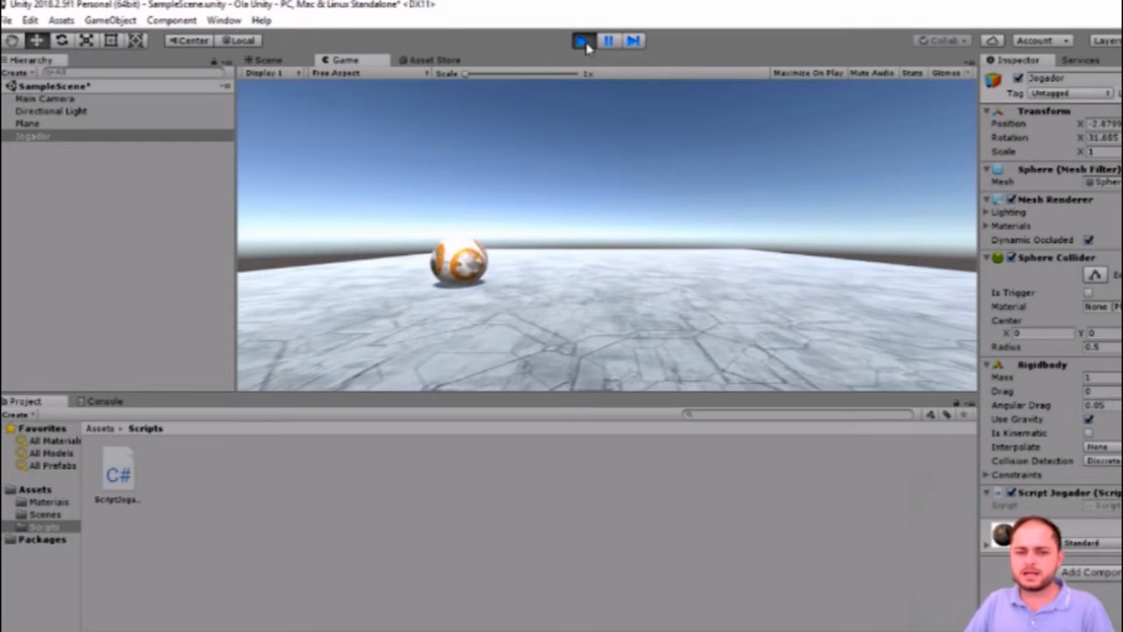
key("Right")
key("Up")
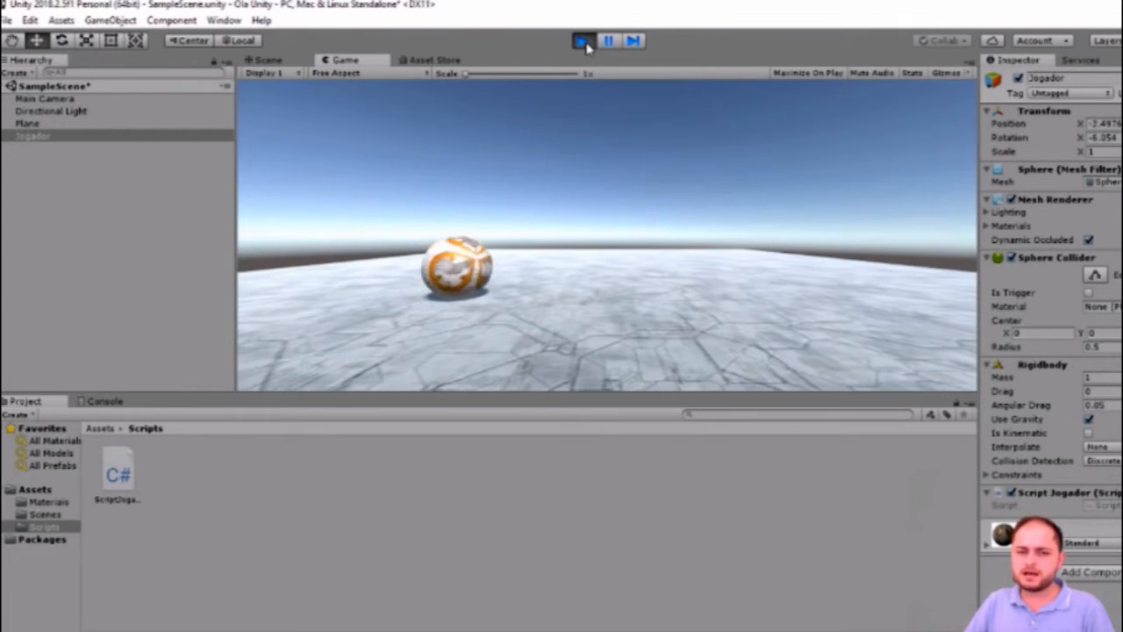
key("Down")
key("Up")
key("Left")
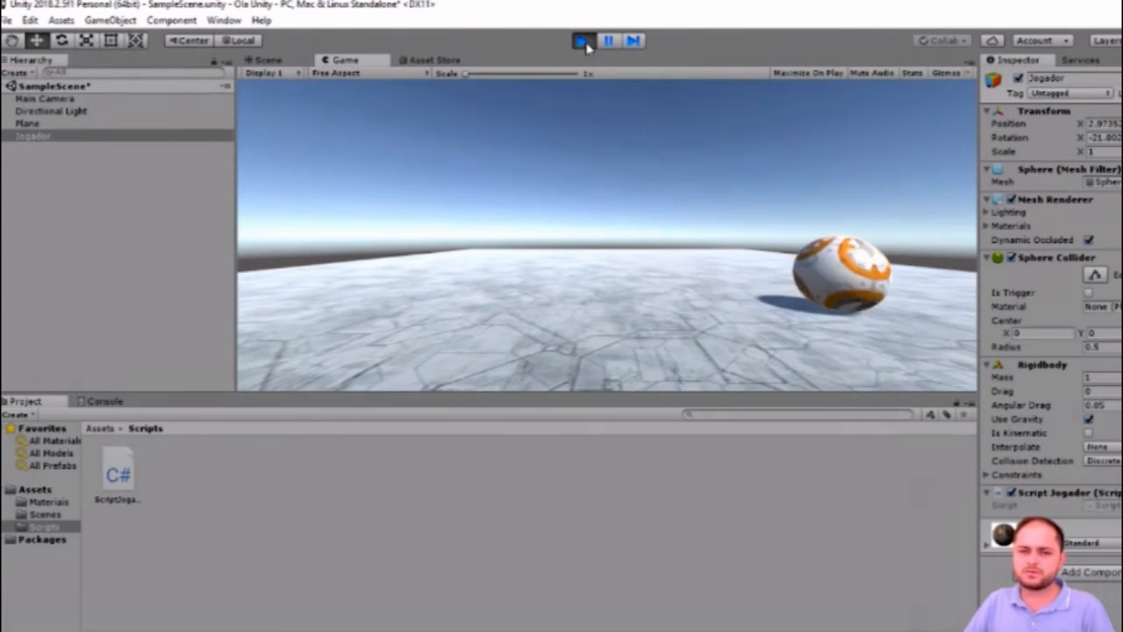
left_click(584, 41)
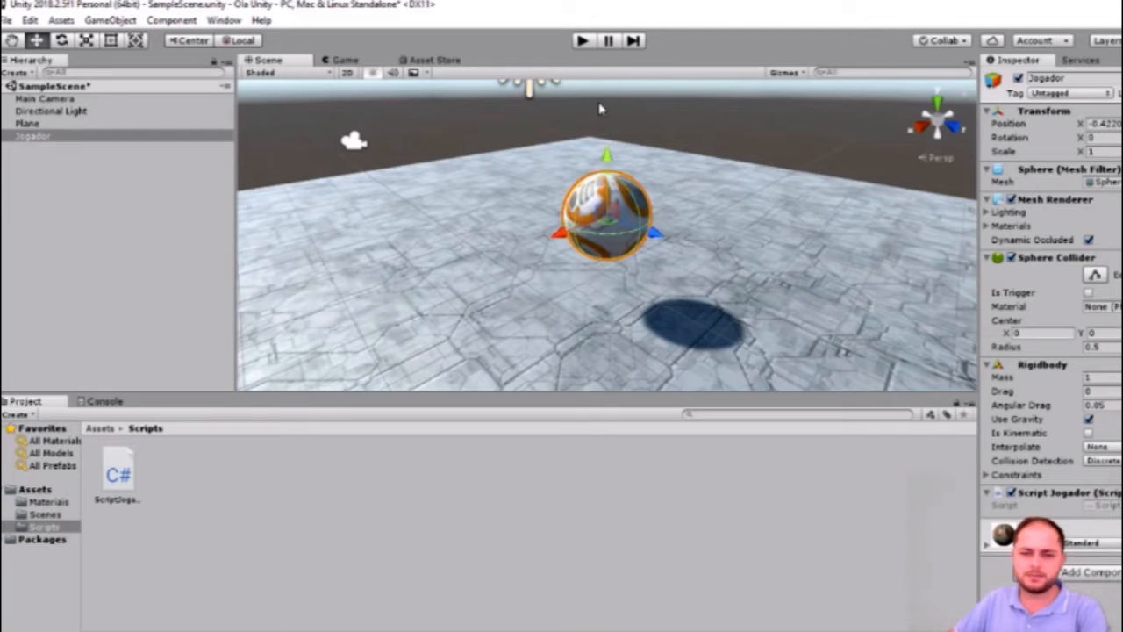
left_click(581, 41)
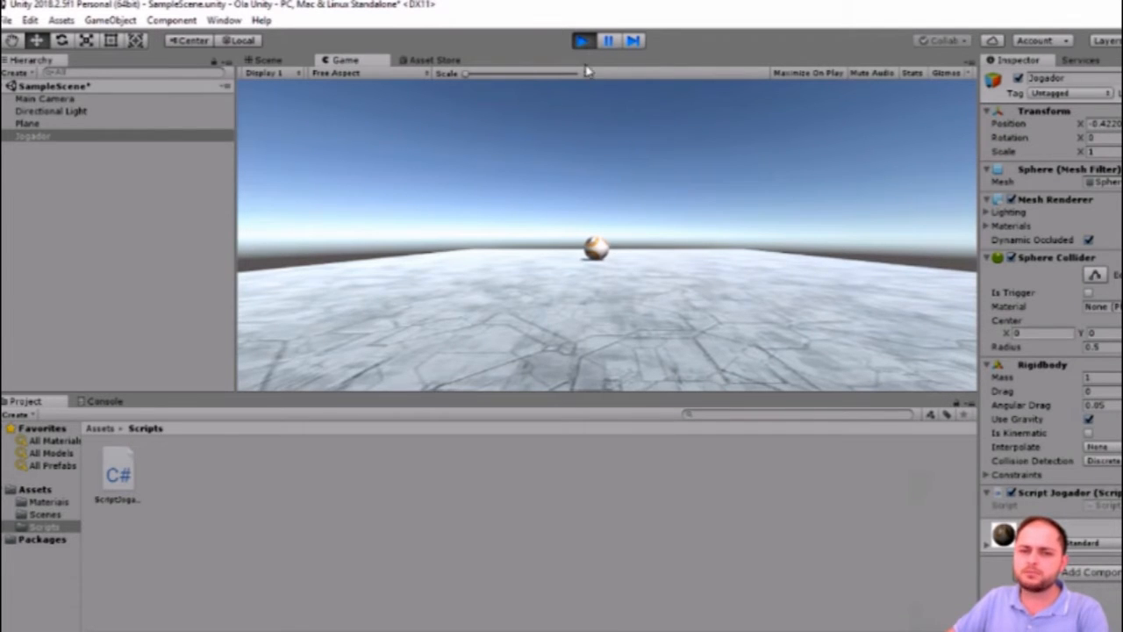
left_click(583, 41)
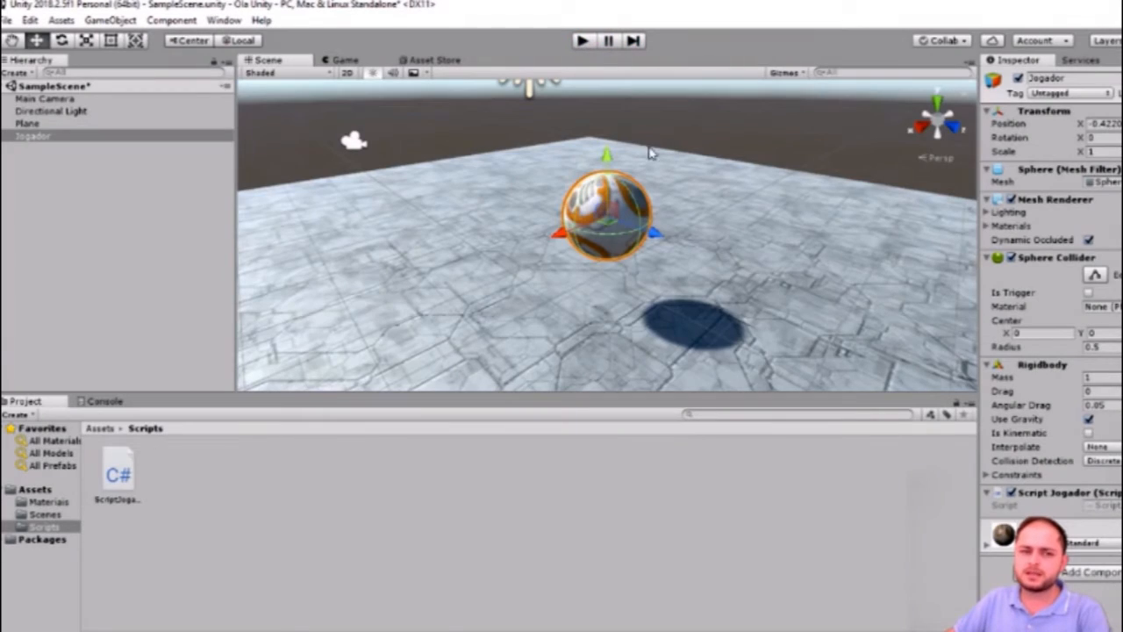
Step: Select the Main Camera and move it forward along its Z axis to a spot closer behind the Jogador sphere
left_click(25, 100)
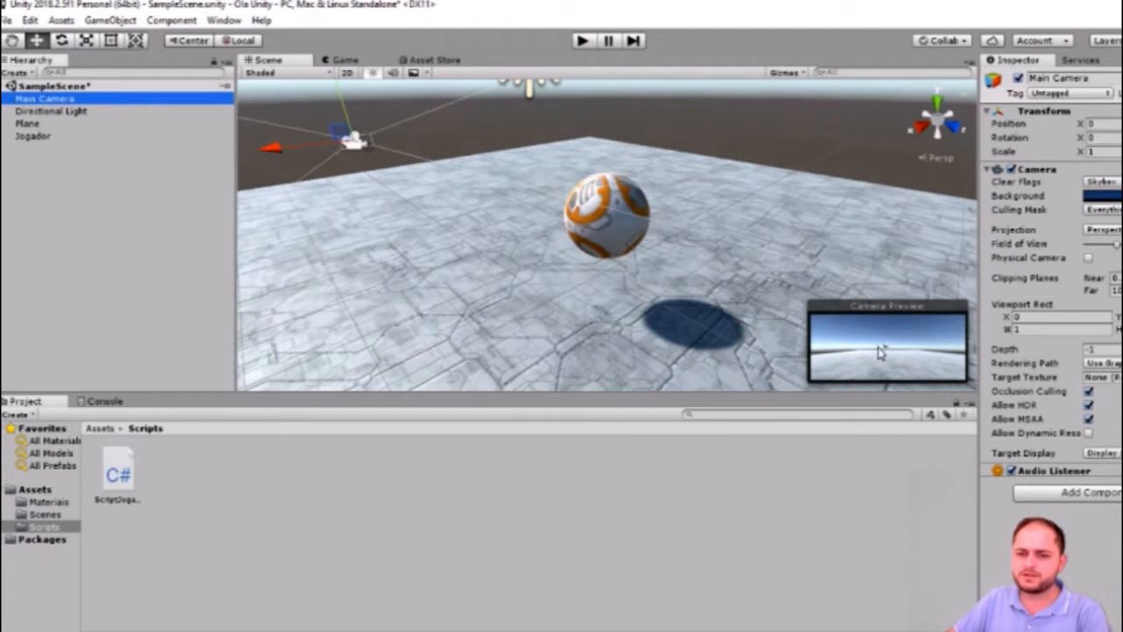
scroll(443, 184, "down", 3)
scroll(445, 190, "down", 1)
left_click_drag(380, 101, 362, 143)
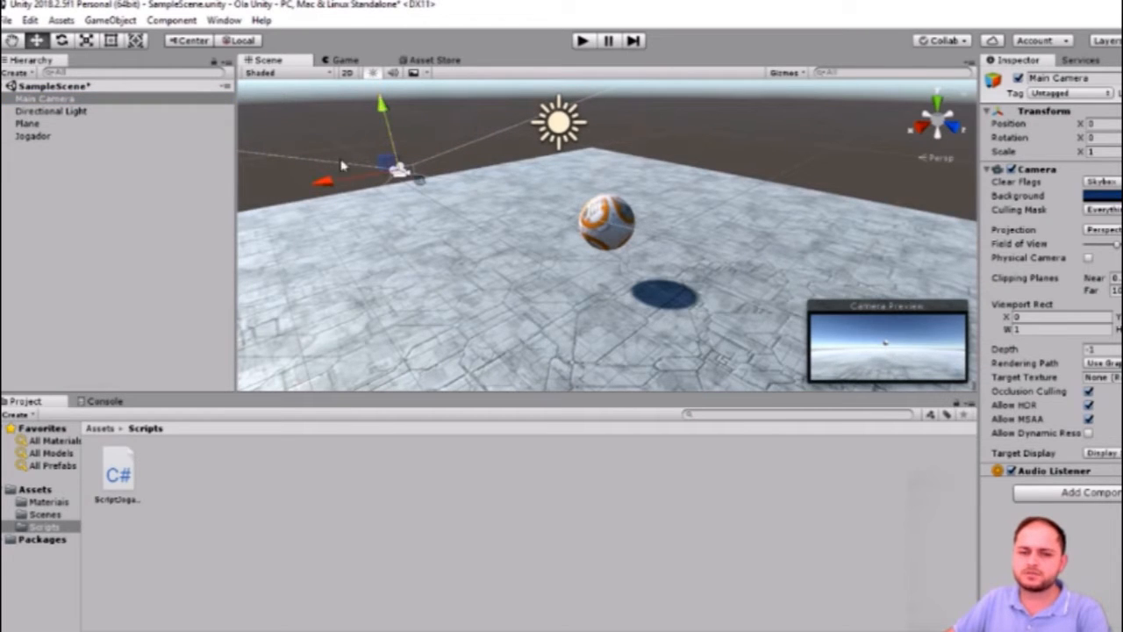
left_click_drag(331, 185, 335, 187)
mouse_move(425, 257)
right_mouse_down()
mouse_move(446, 254)
mouse_move(455, 285)
mouse_move(431, 276)
mouse_move(394, 293)
mouse_move(497, 271)
mouse_move(426, 251)
right_mouse_up()
left_click_drag(314, 205, 527, 256)
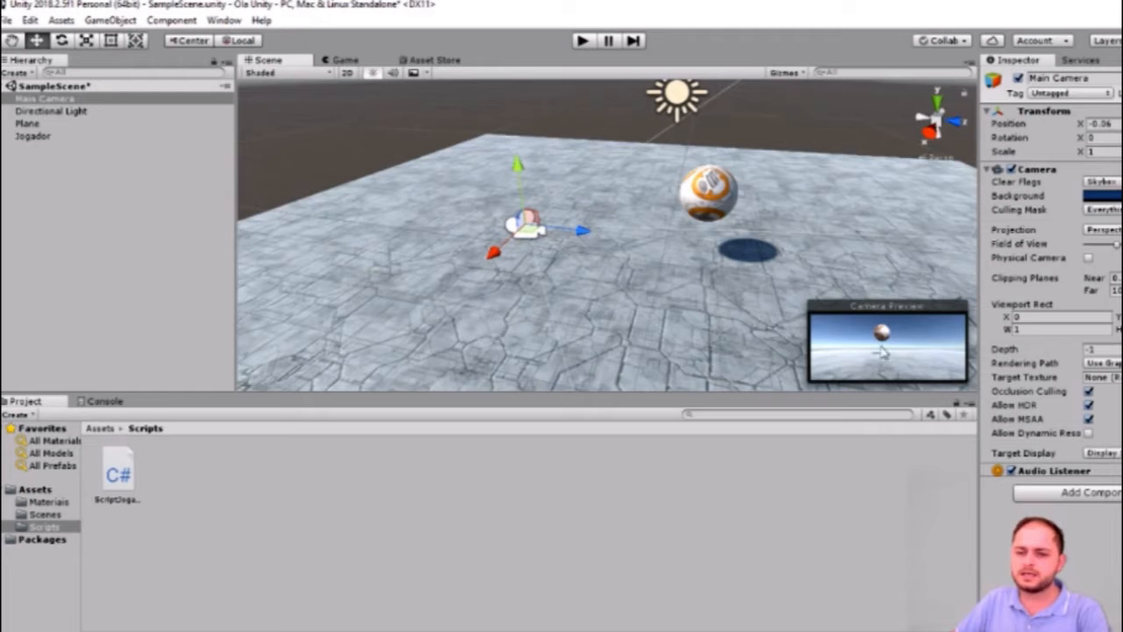
Step: Raise the Main Camera slightly above the plane and run the game briefly to check how the sphere is framed
left_click_drag(518, 174, 515, 145)
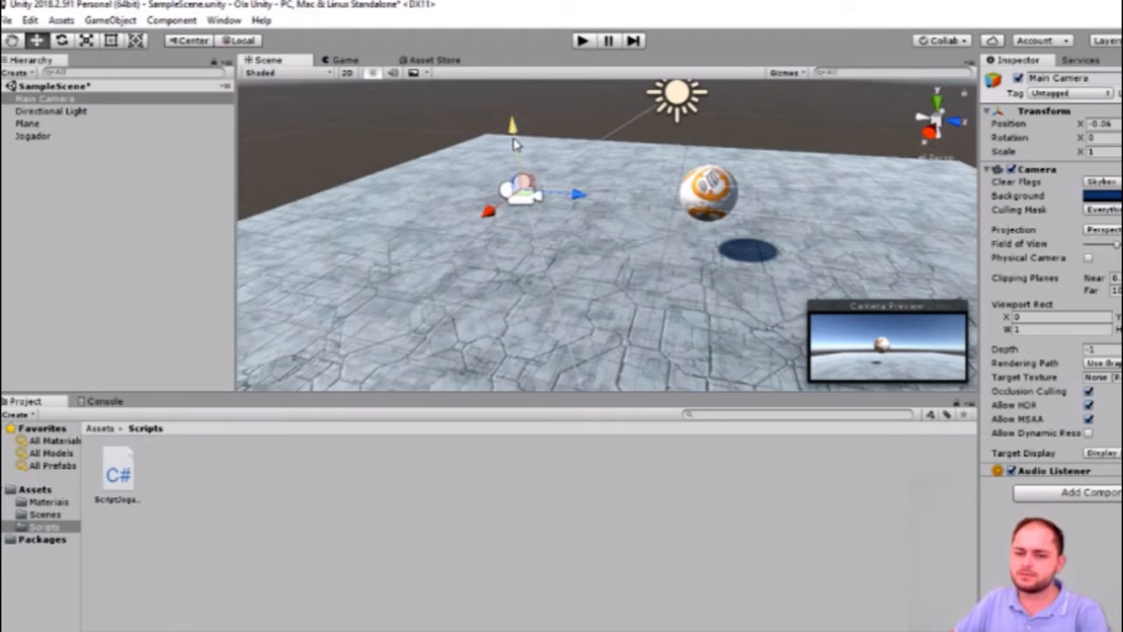
left_click(582, 41)
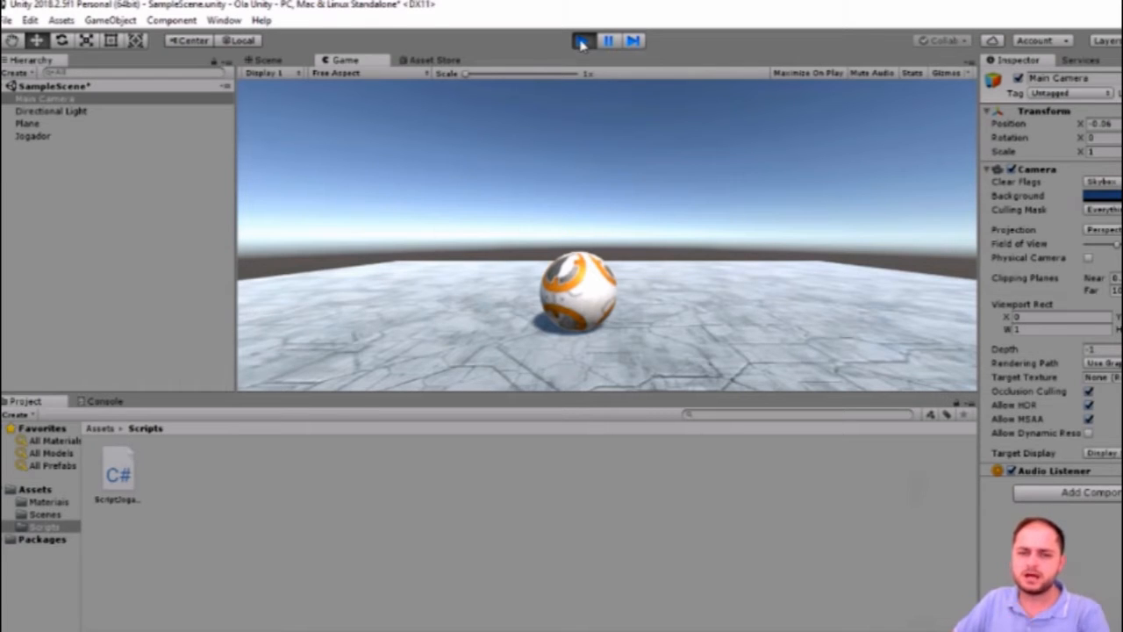
left_click(582, 41)
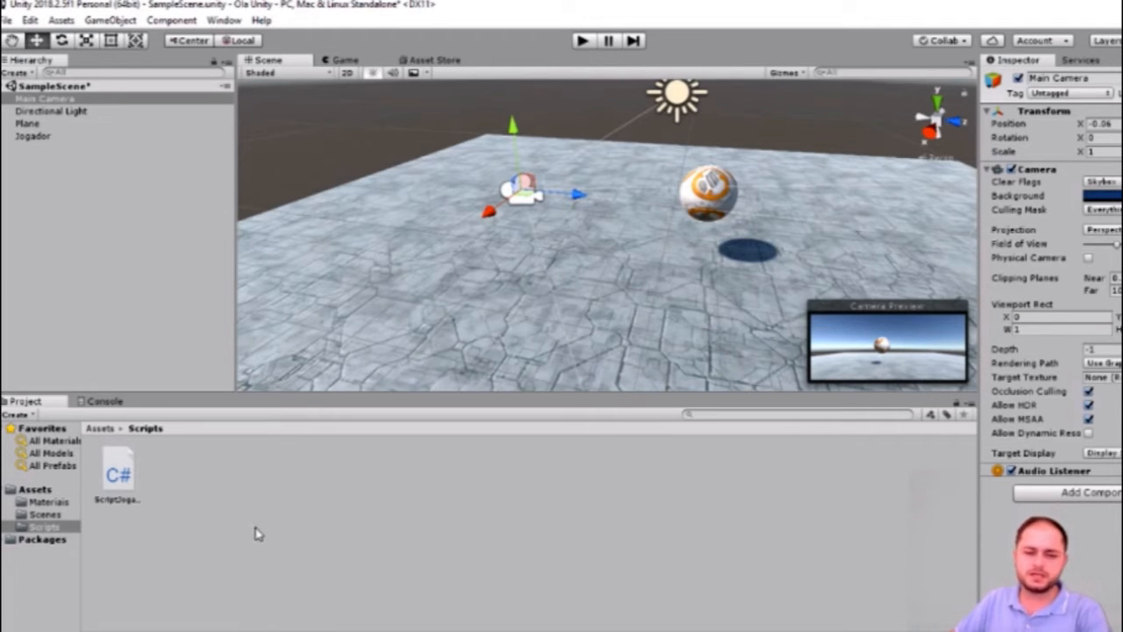
Step: Create a C# script named ControleCamera in the Scripts folder and open it in Visual Studio
right_click(211, 489)
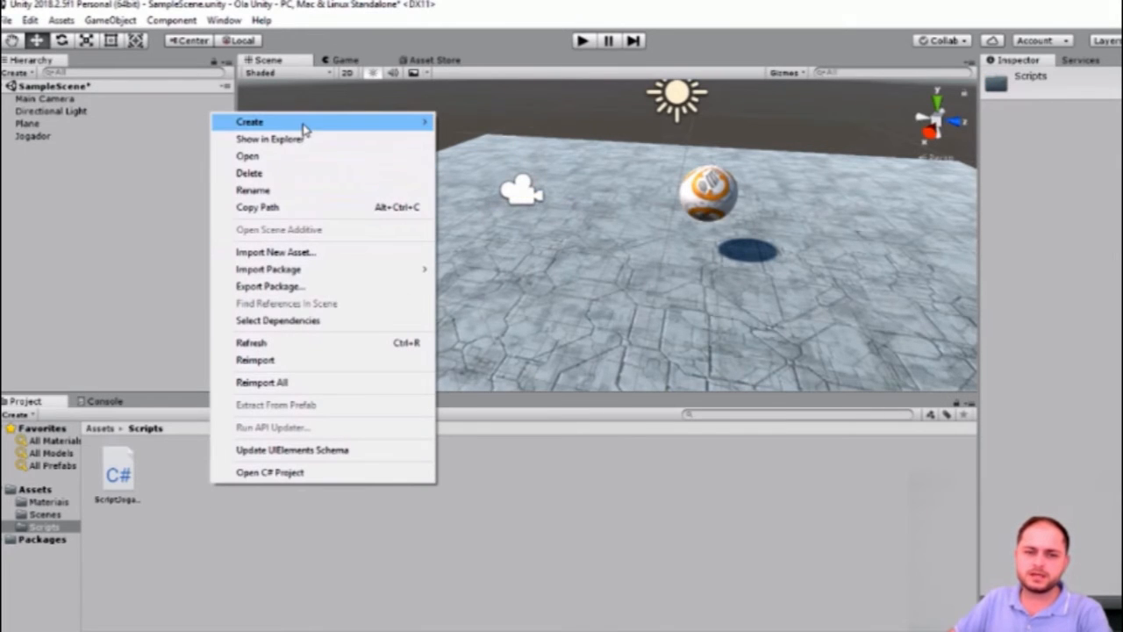
mouse_move(304, 129)
left_click(489, 147)
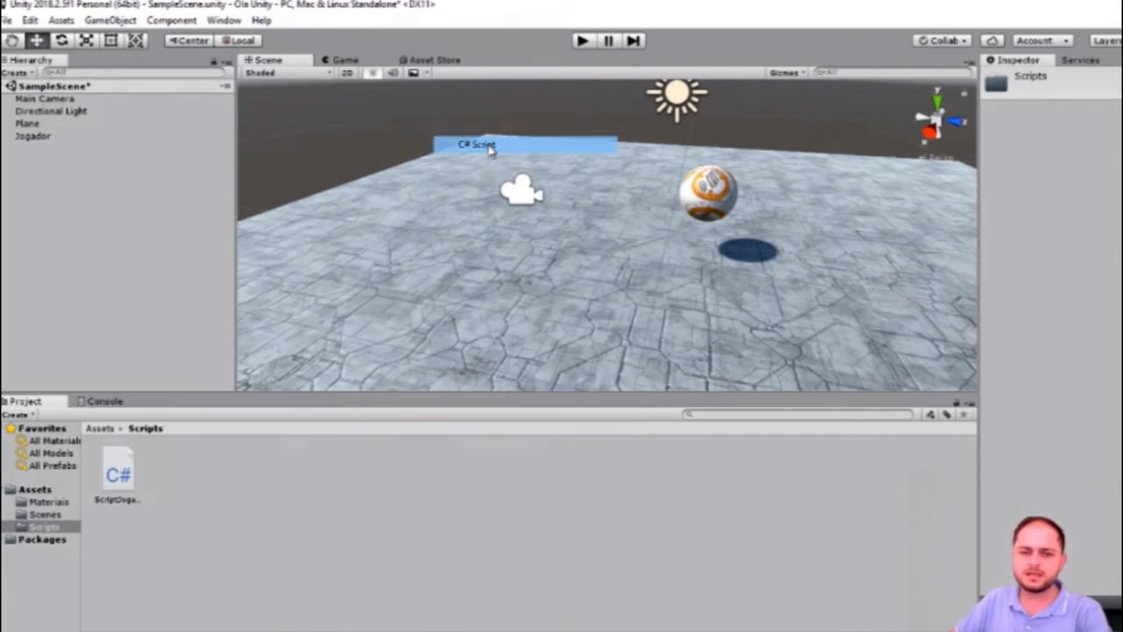
type("CamCamera")
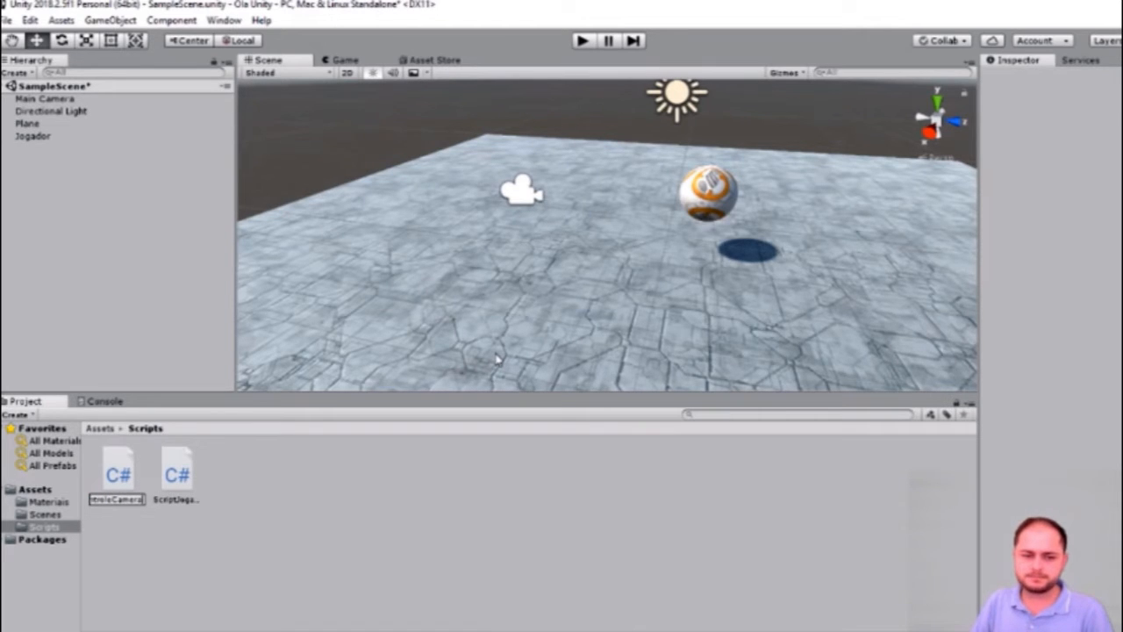
key("Return")
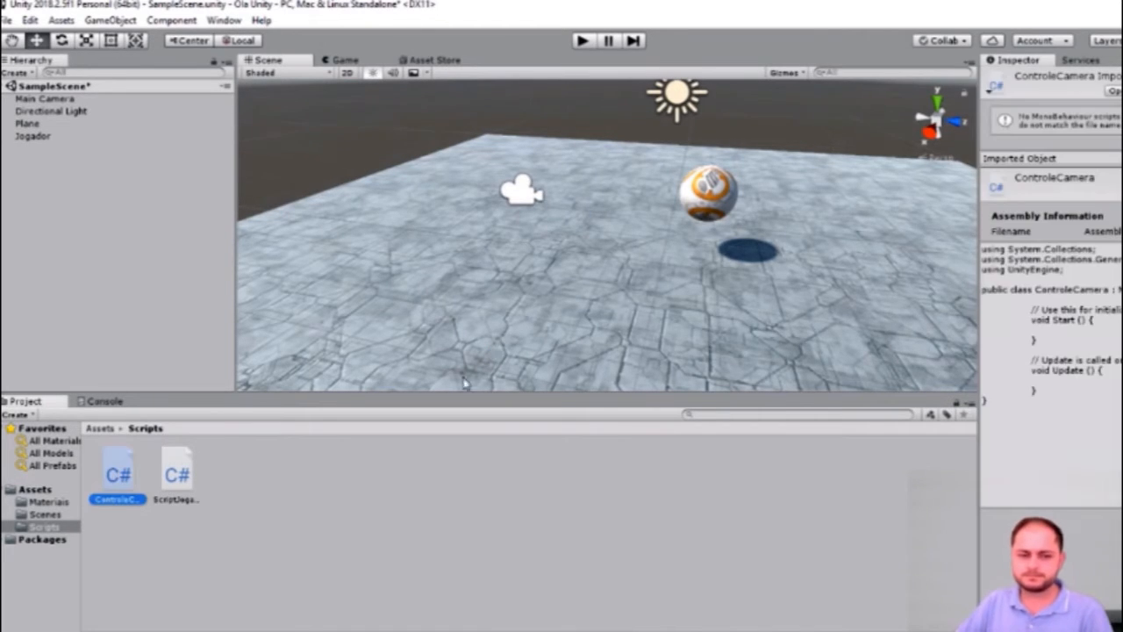
double_click(119, 474)
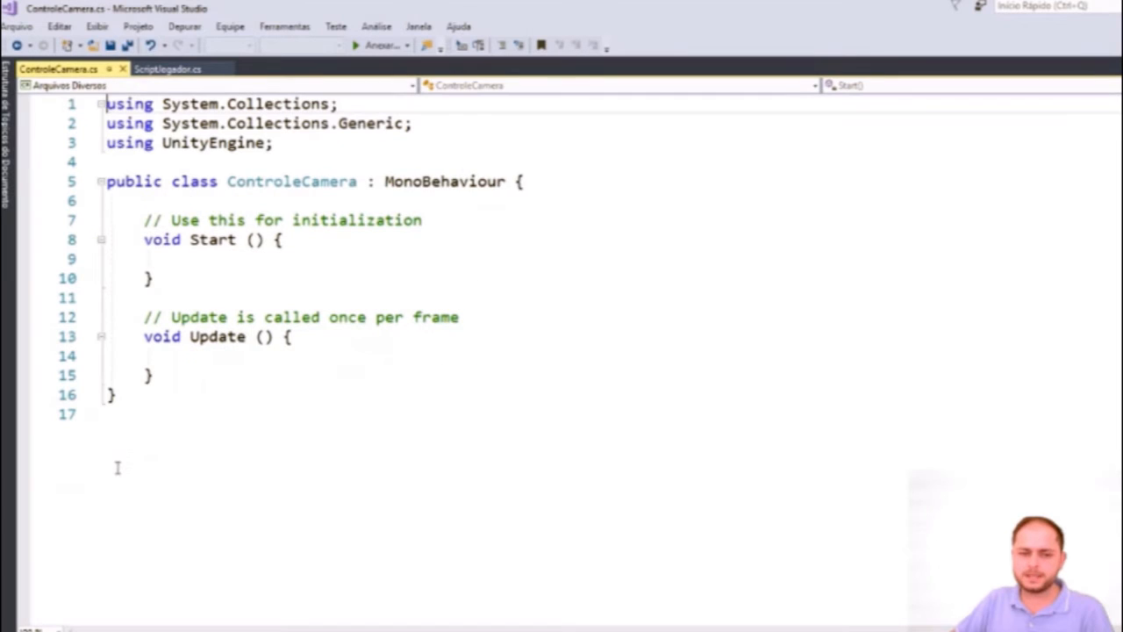
left_click(231, 336)
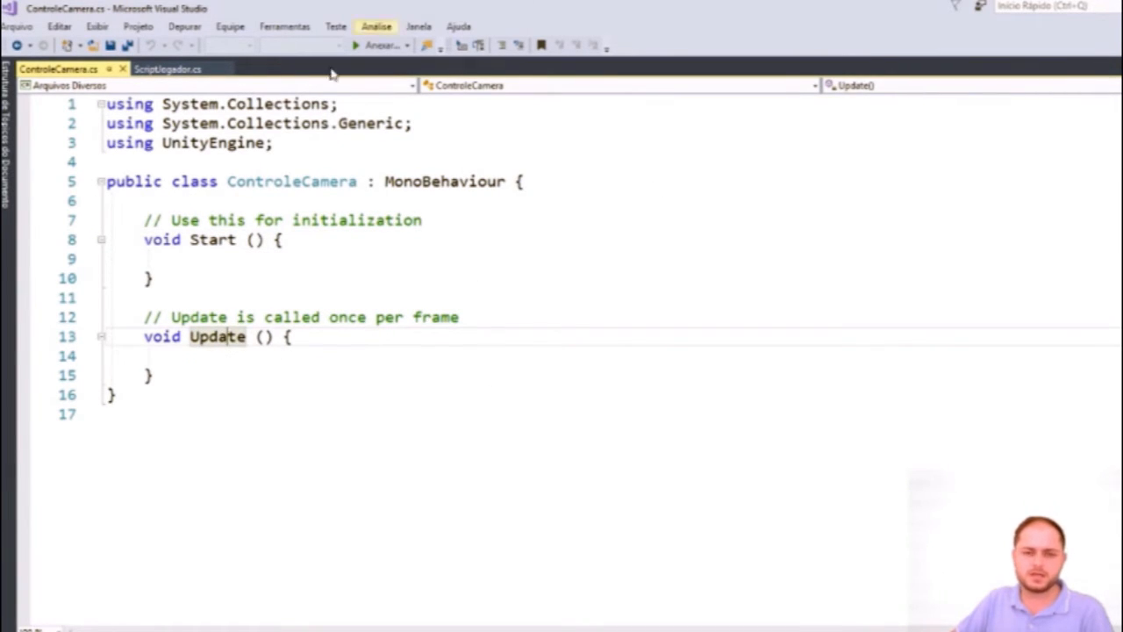
Step: Declare the field public GameObject jogador; at the start of the ControleCamera class, above the Start method
left_click(221, 201)
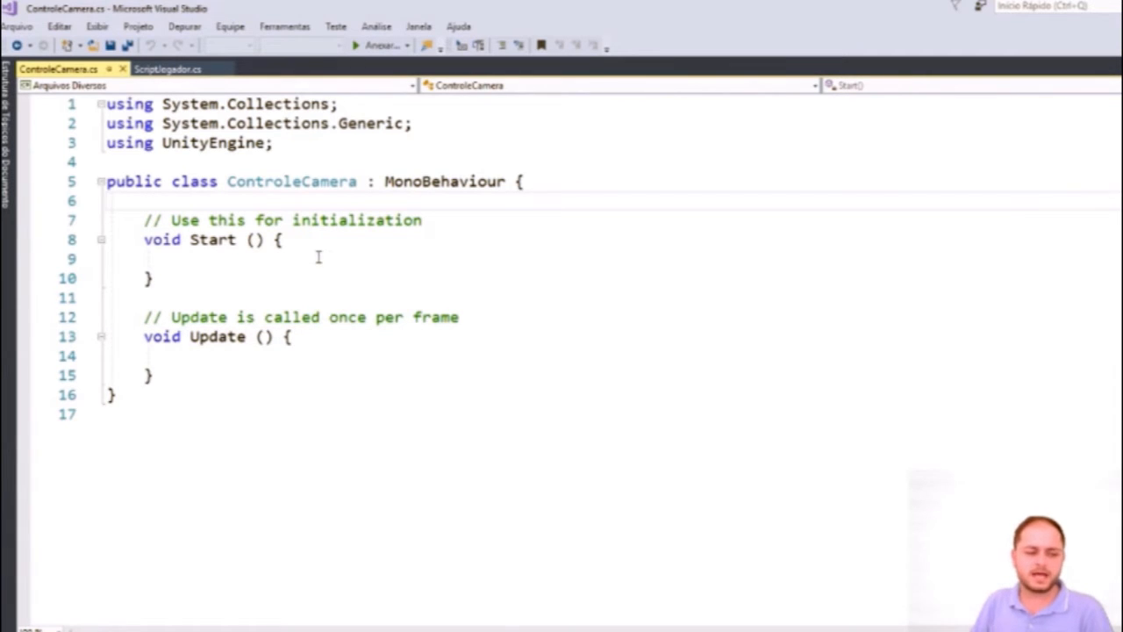
key("Return")
key("Return")
key("Up")
type("public ")
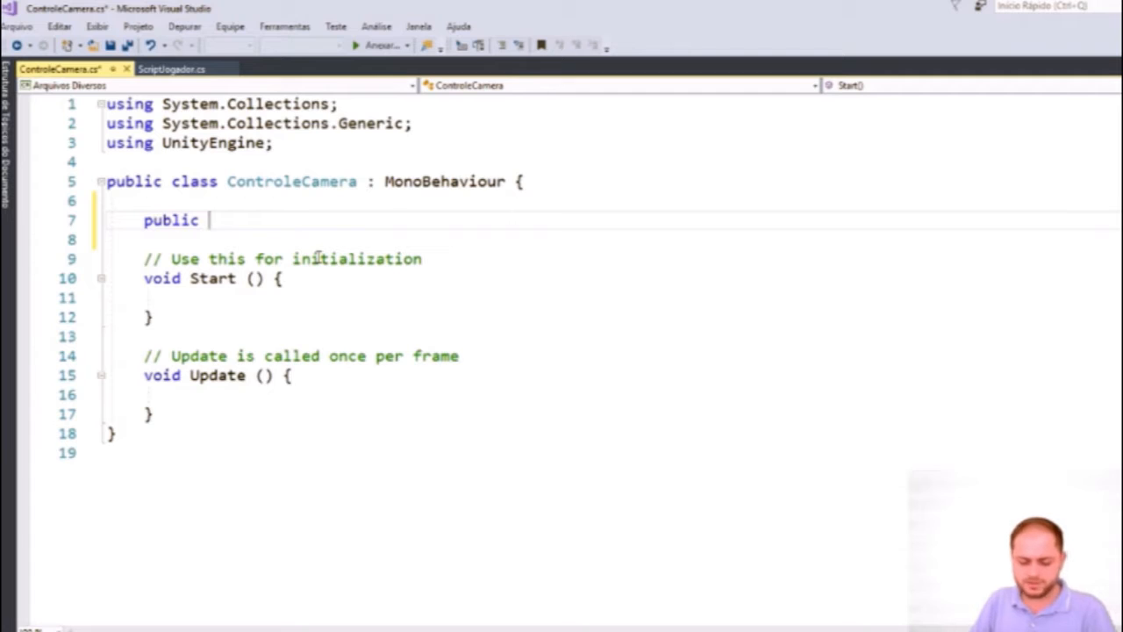
type("Game")
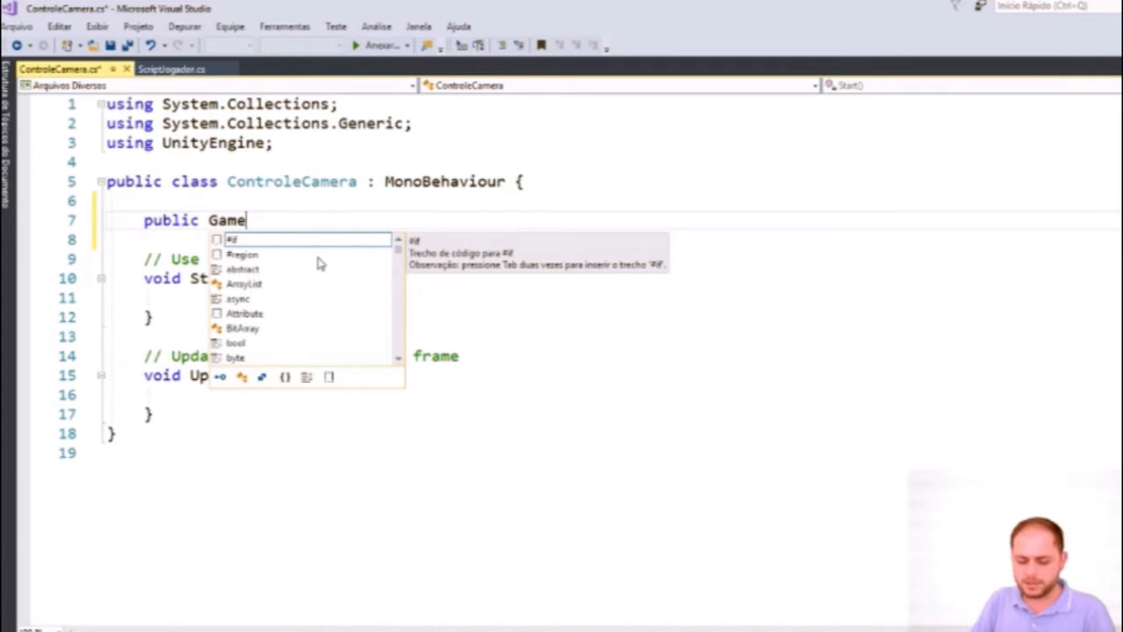
type("Object ")
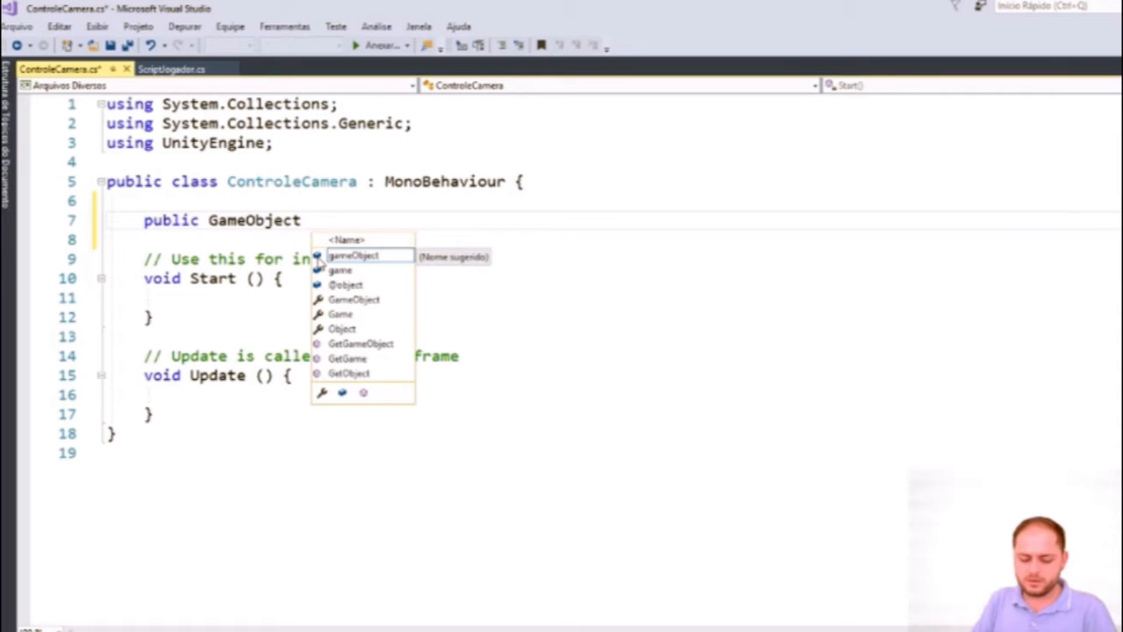
type("jogador;")
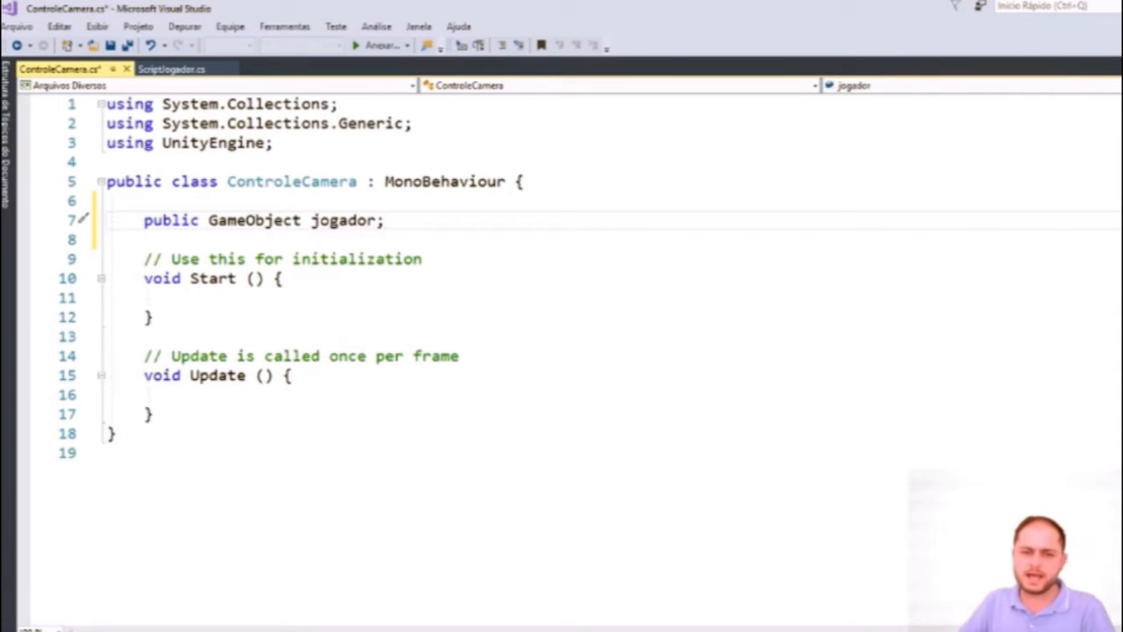
Step: Declare the field private Vector3 offset; on the line below the jogador field
key("Return")
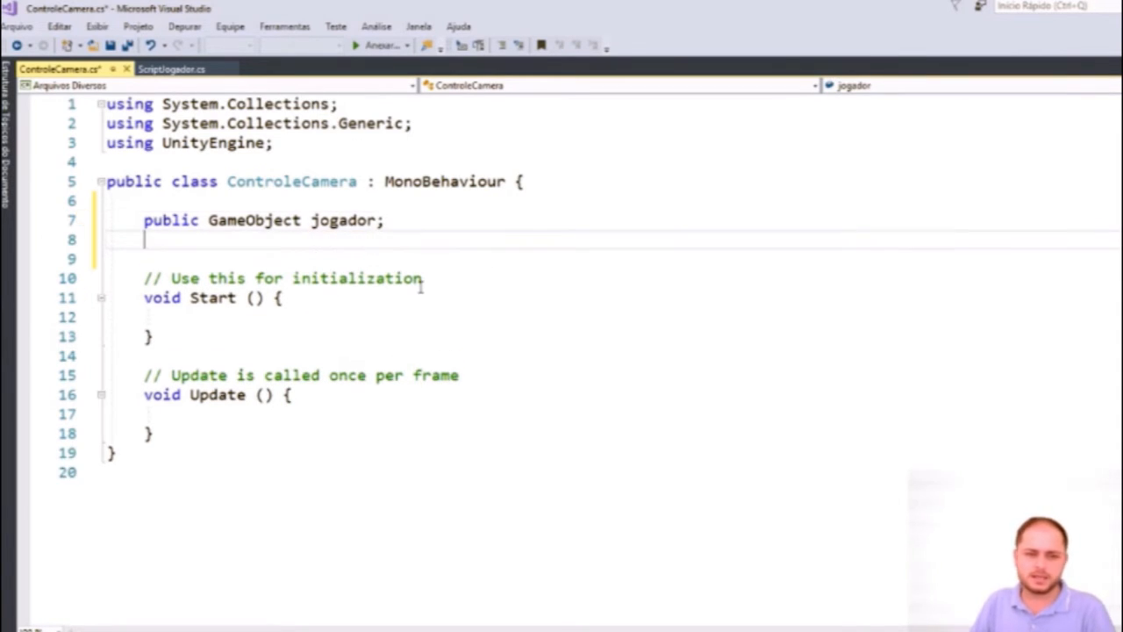
type("priovate")
key("Left")
key("Left")
key("Left")
key("Left")
key("Left")
key("Left")
key("Left")
key("Left")
key("Delete")
key("End")
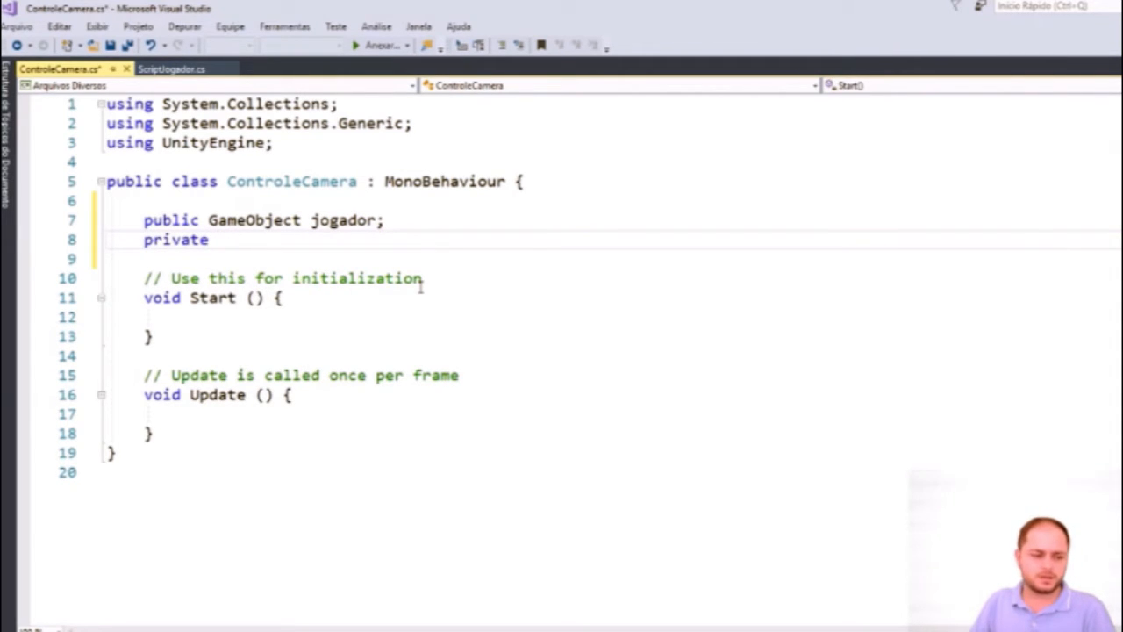
type("Vector3")
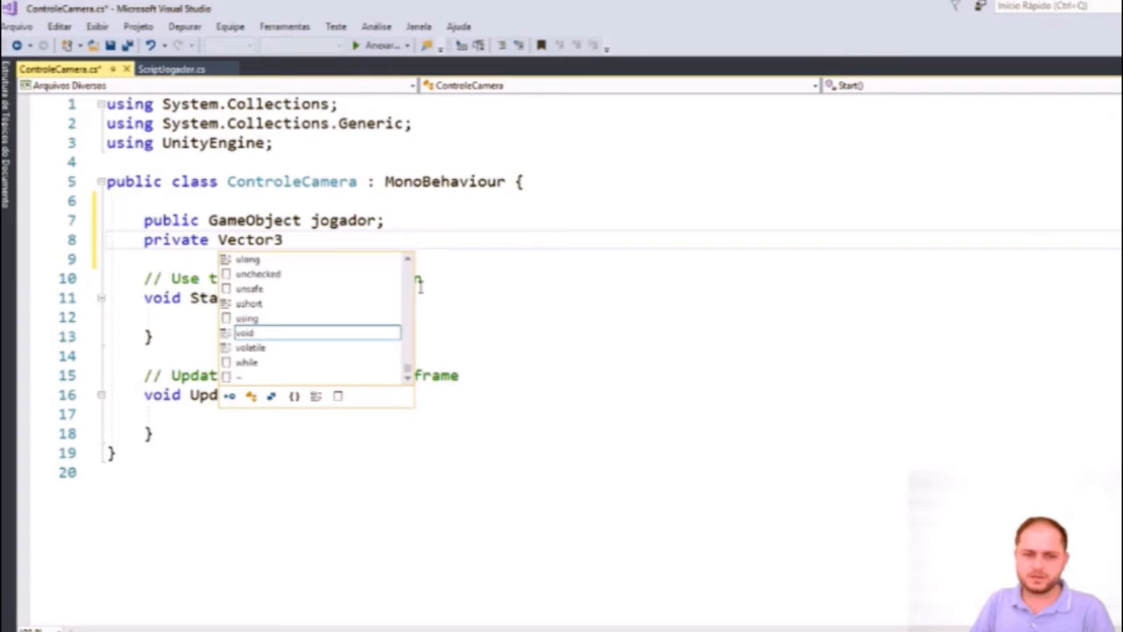
type(" offset;")
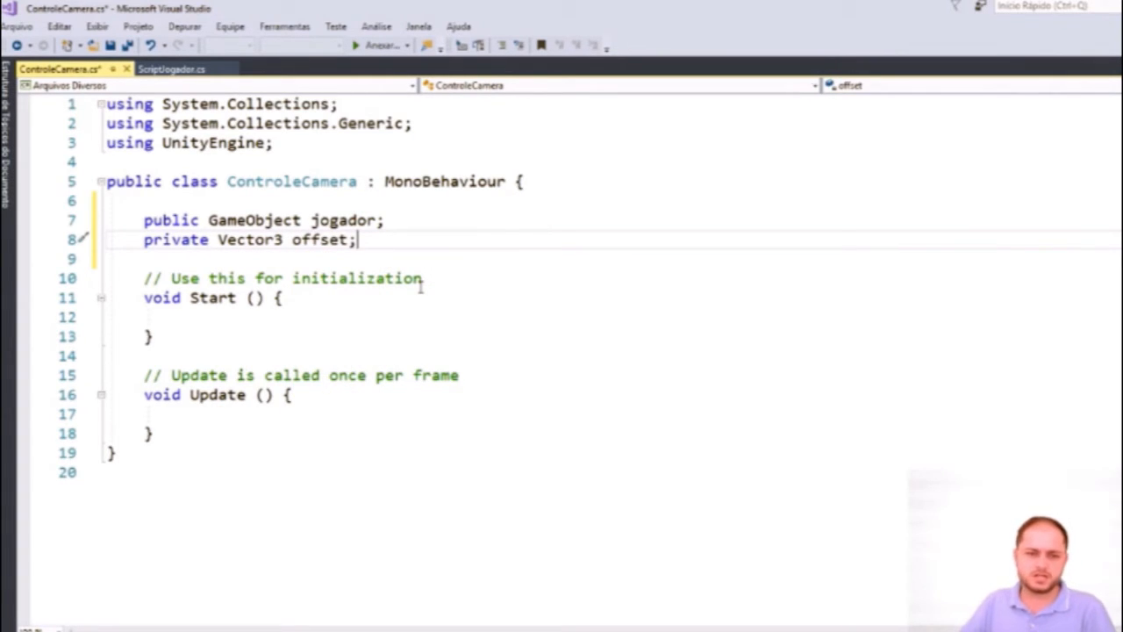
Step: In the Start method of ControleCamera, add the line offset = transform.position - jogador.transform.position;
left_click(247, 323)
type("offset ")
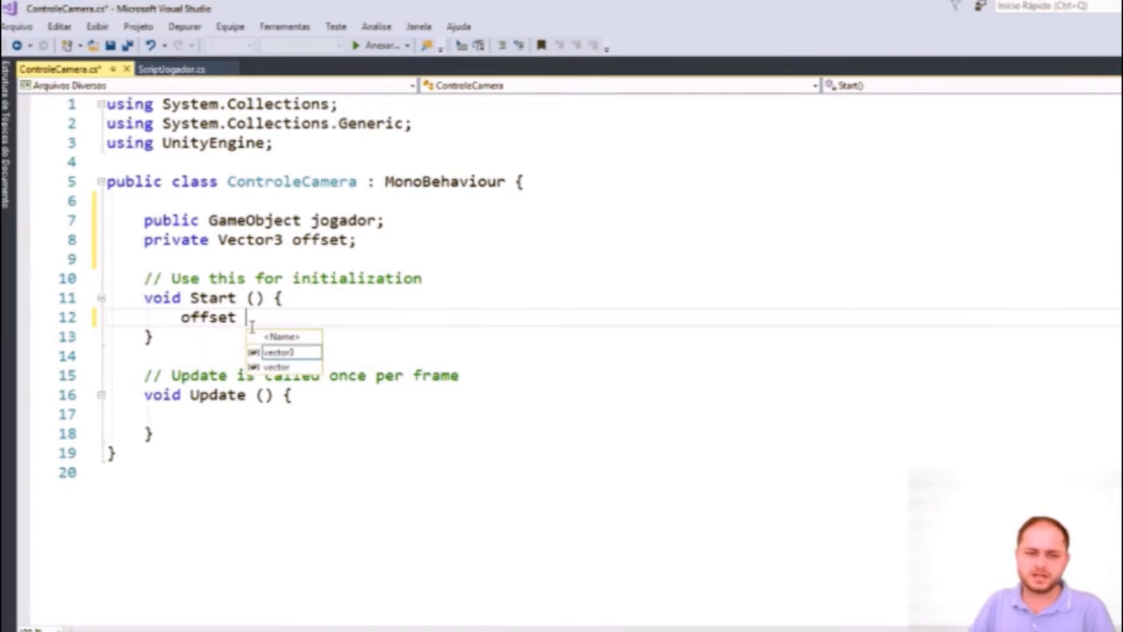
type("= tran")
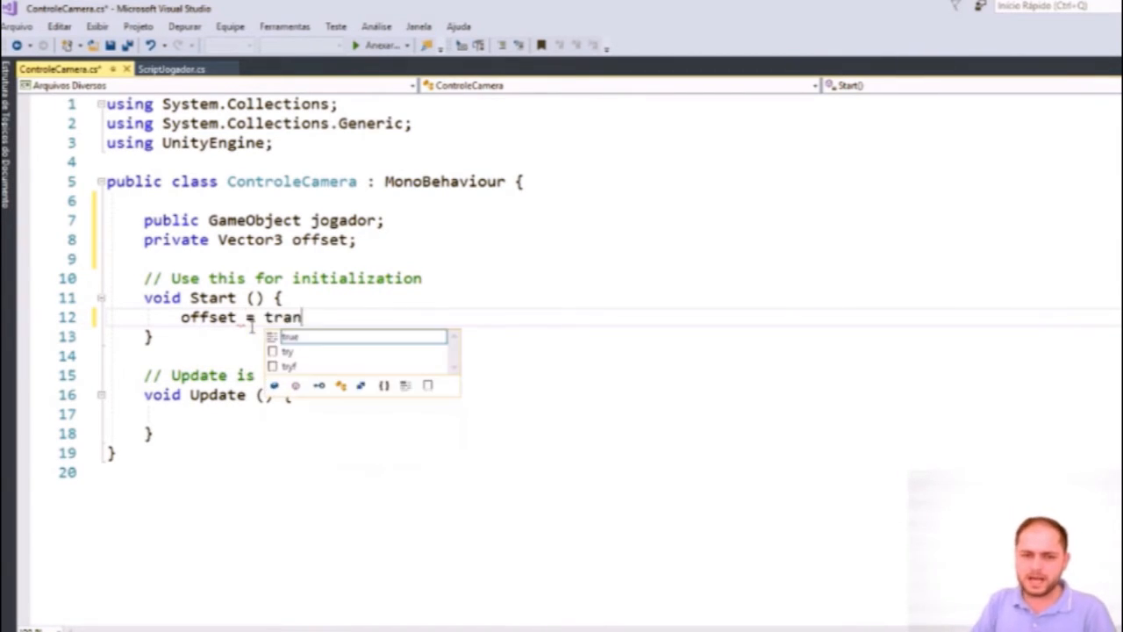
type("sform.poi")
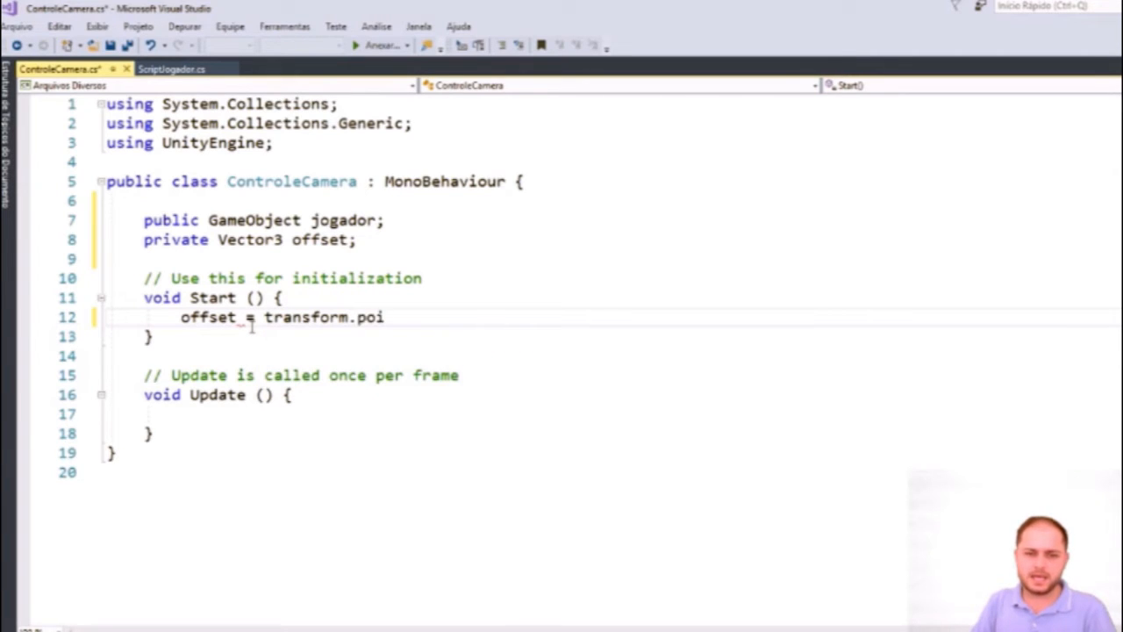
key("BackSpace")
type("sition ")
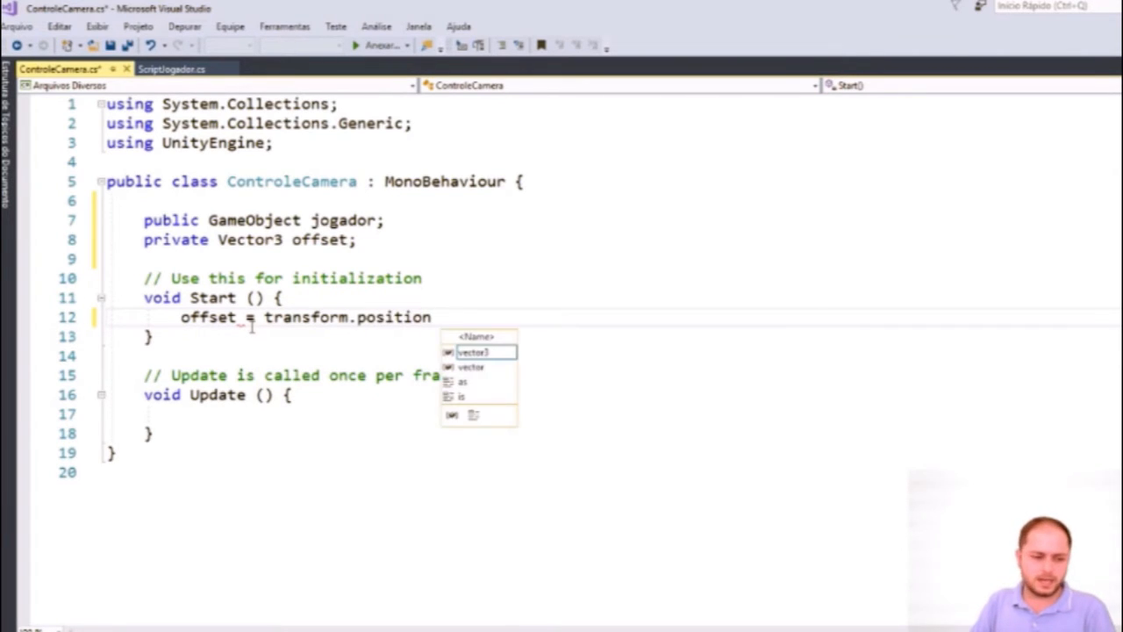
type("- jogo")
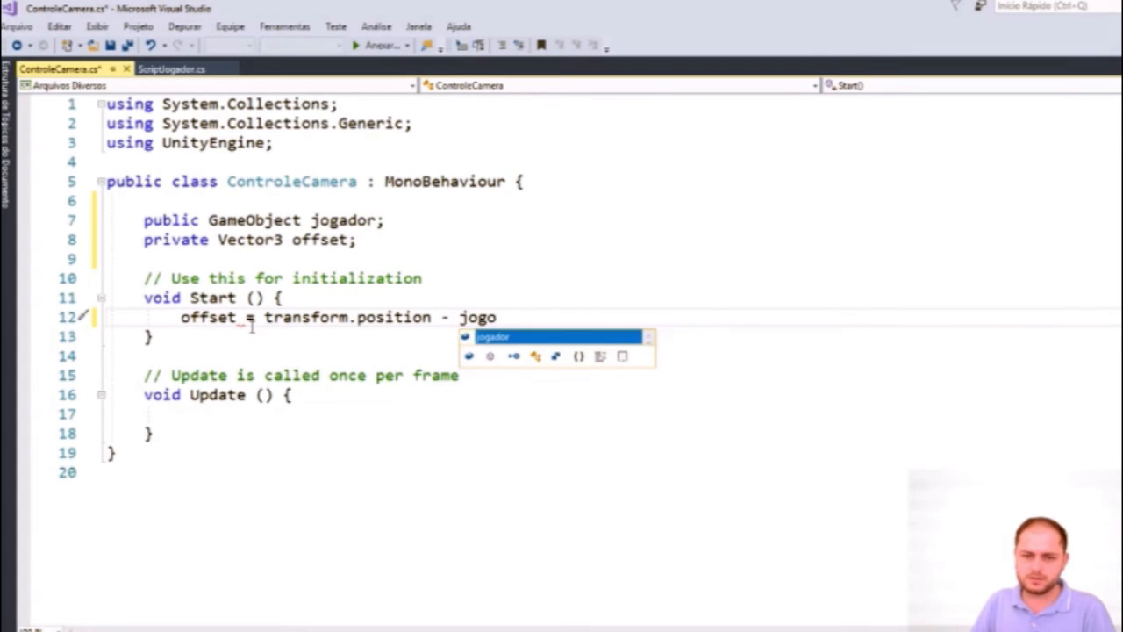
key("Tab")
type(".trans")
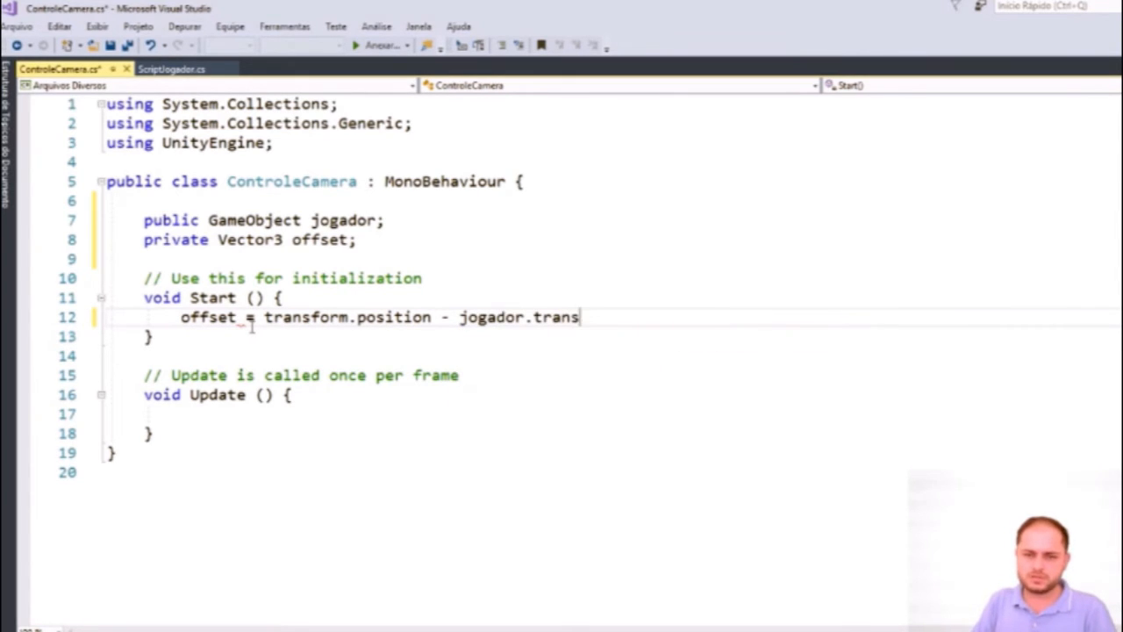
type("form.pos")
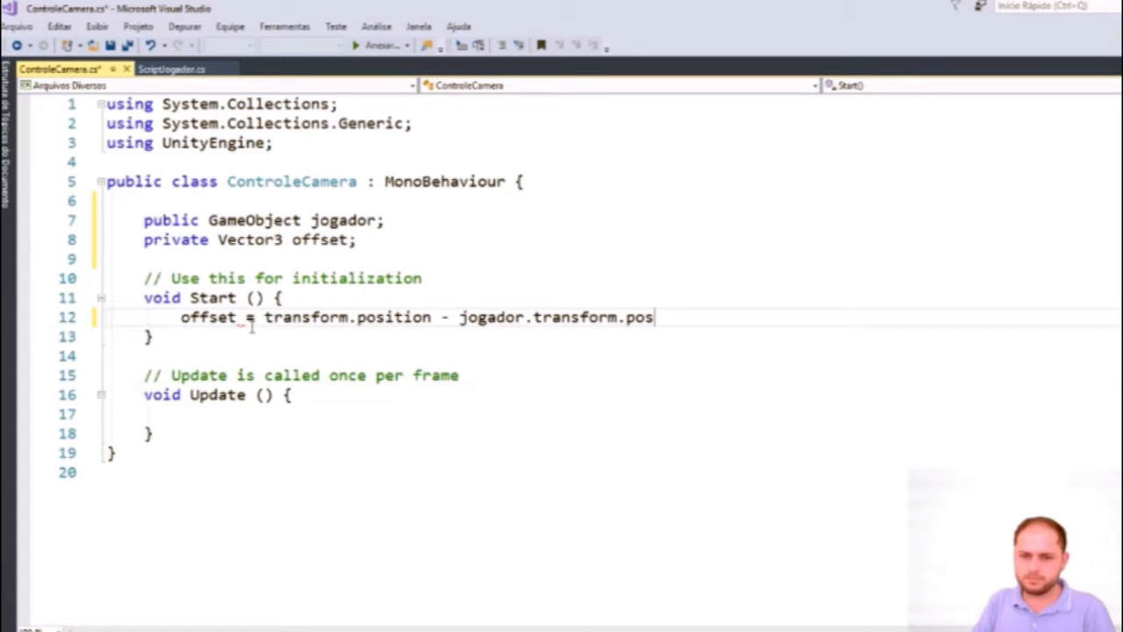
type("ition;")
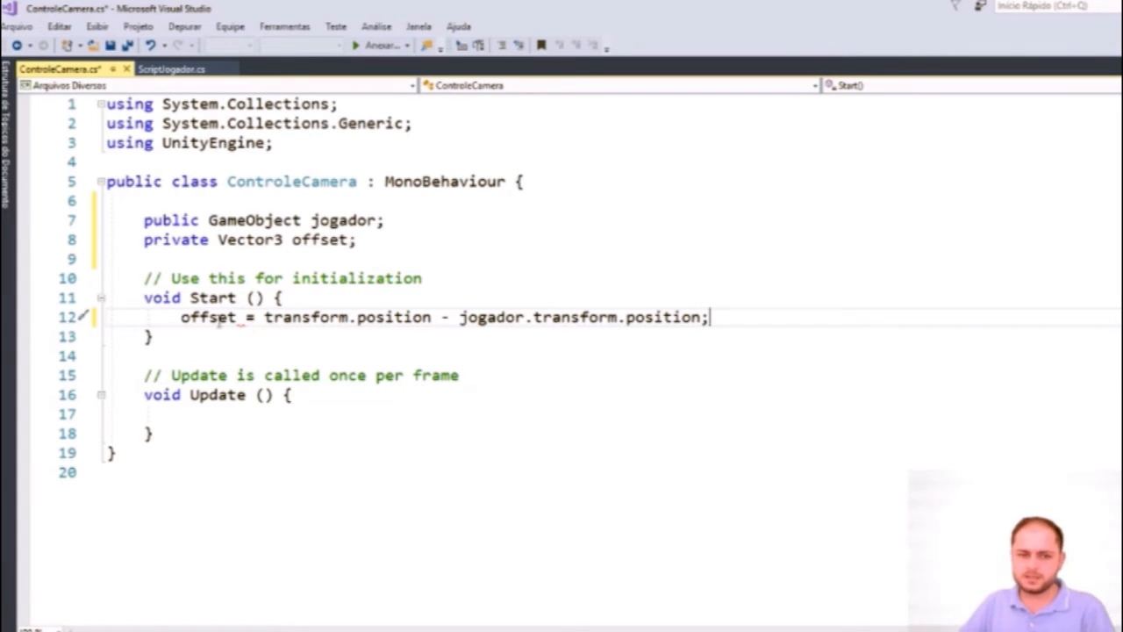
left_click_drag(302, 317, 433, 317)
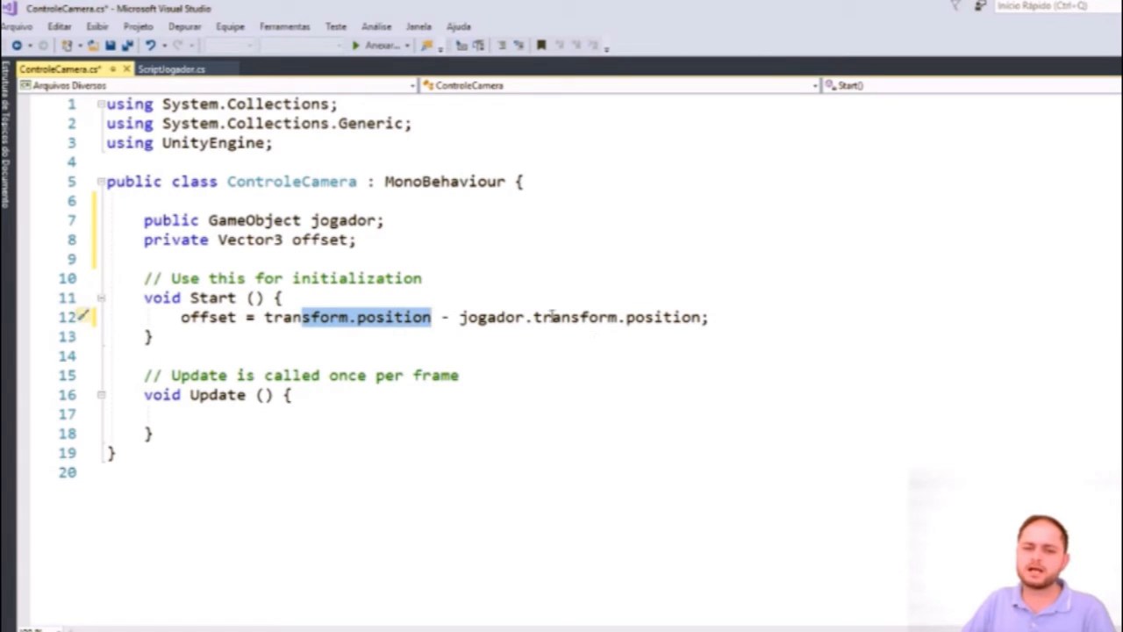
left_click_drag(515, 317, 668, 317)
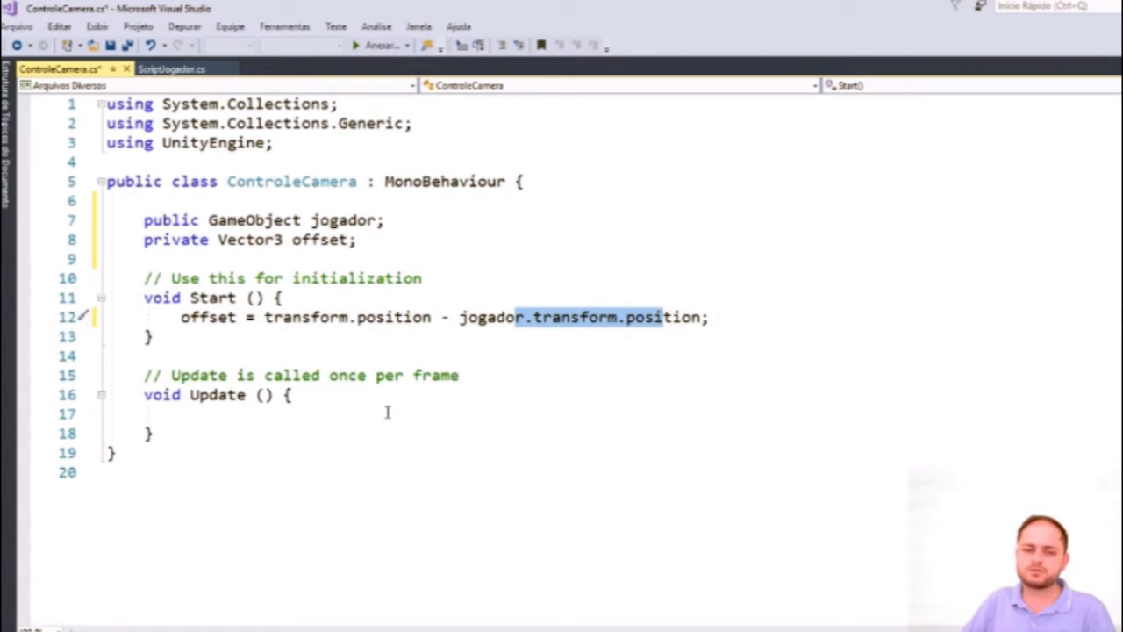
Step: In the Update method, add transform.position = jogador.transform.position + offset; and save the script
left_click(275, 416)
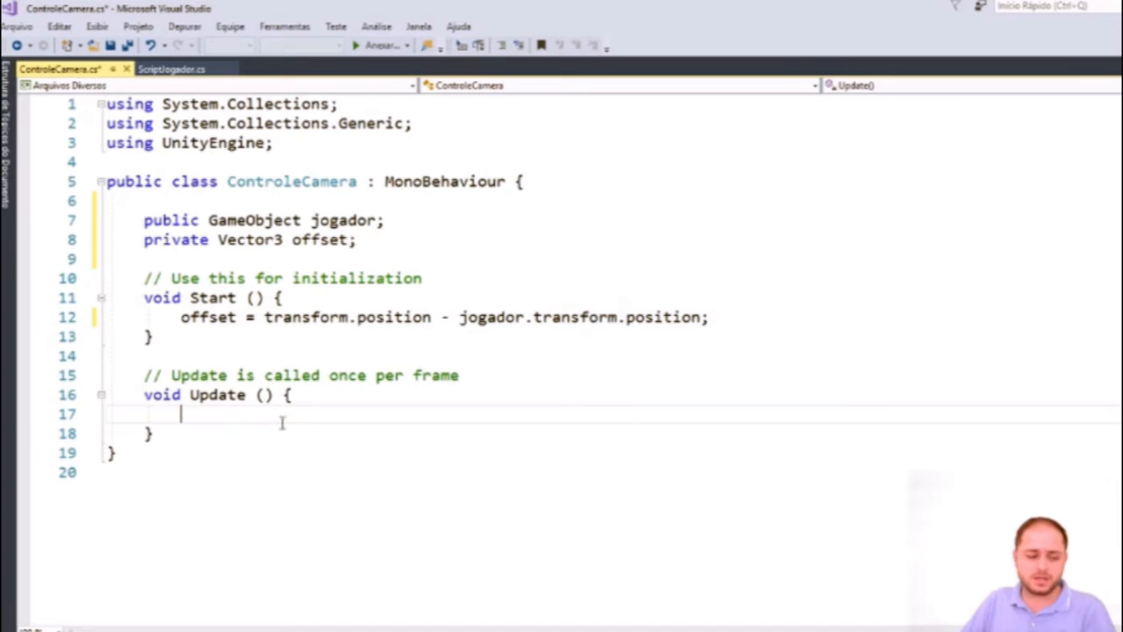
type("transform.")
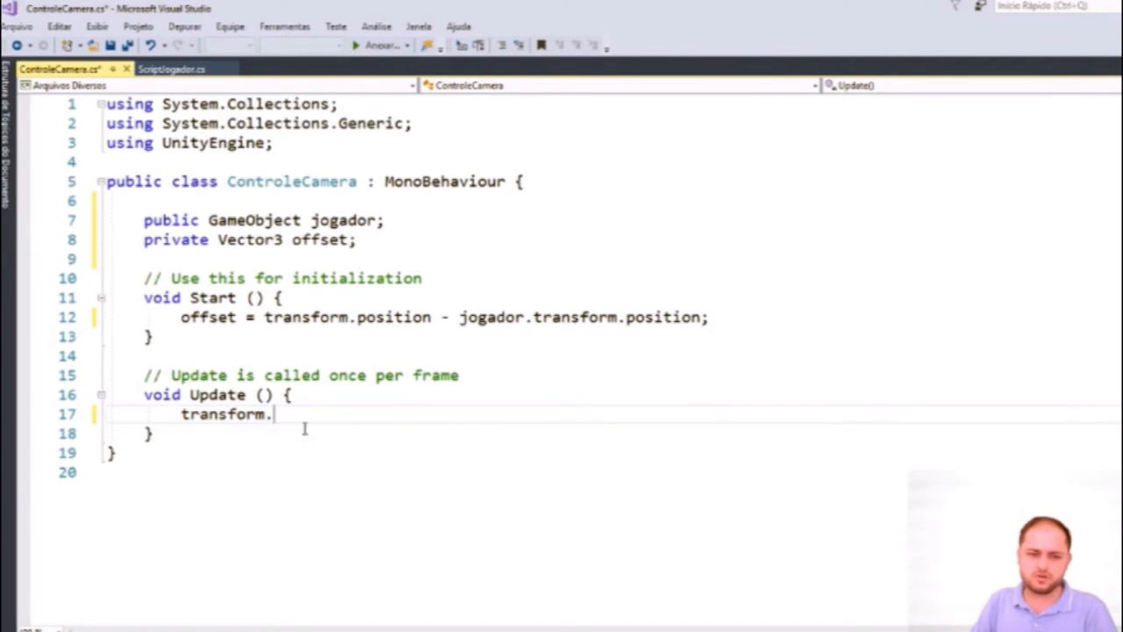
type("poisi")
key("BackSpace")
key("BackSpace")
key("BackSpace")
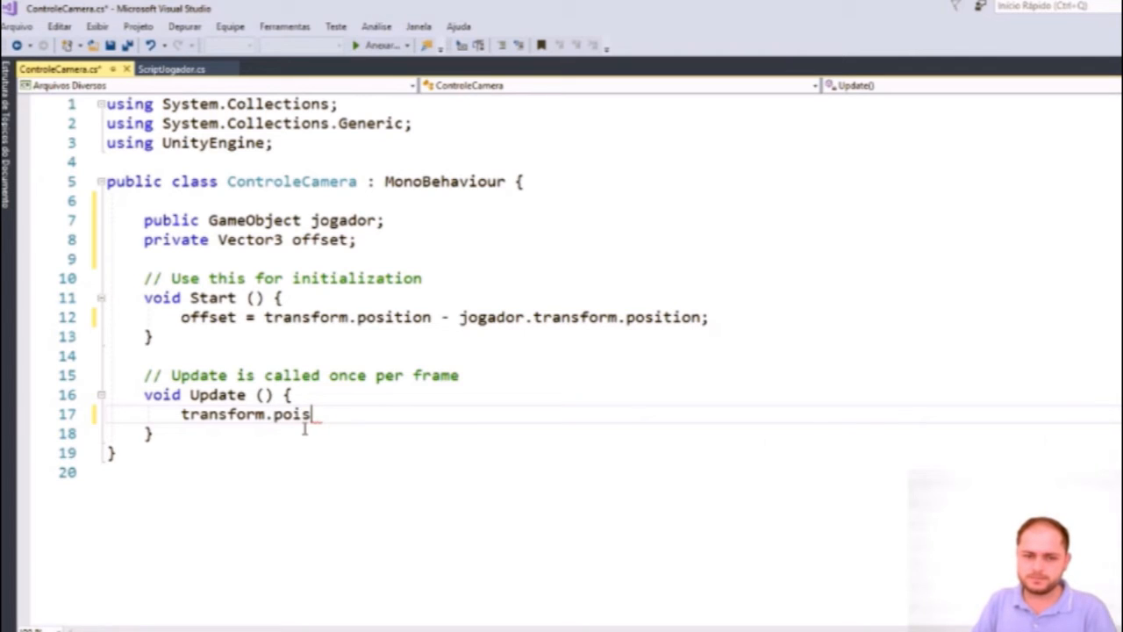
type("sition = jogaodfr")
key("BackSpace")
key("BackSpace")
key("BackSpace")
key("BackSpace")
type("dor.")
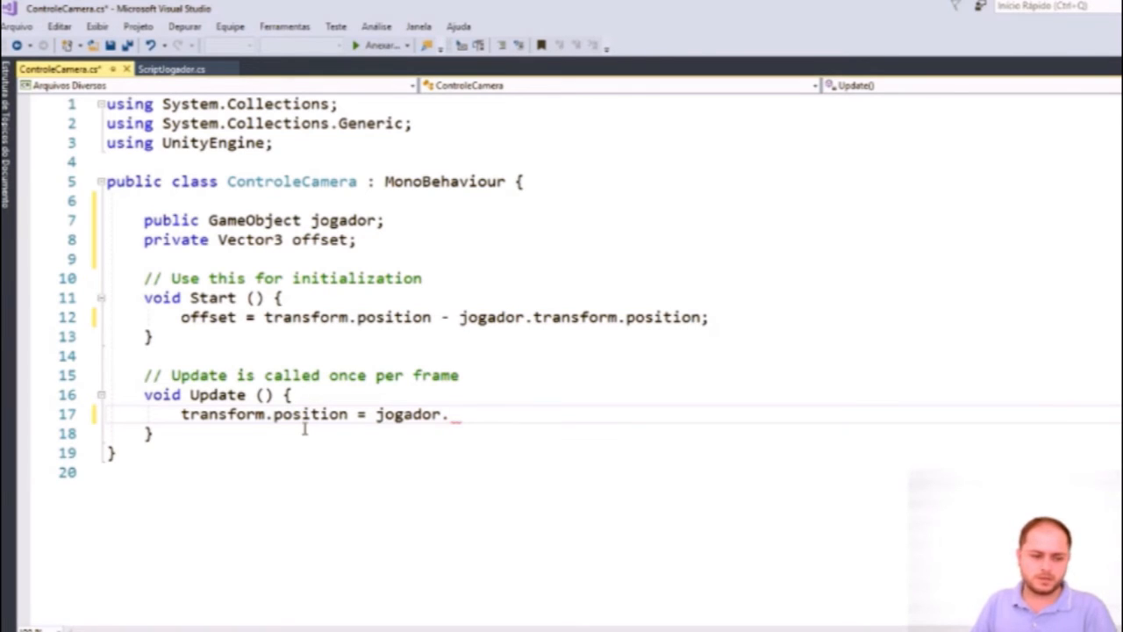
type("transform")
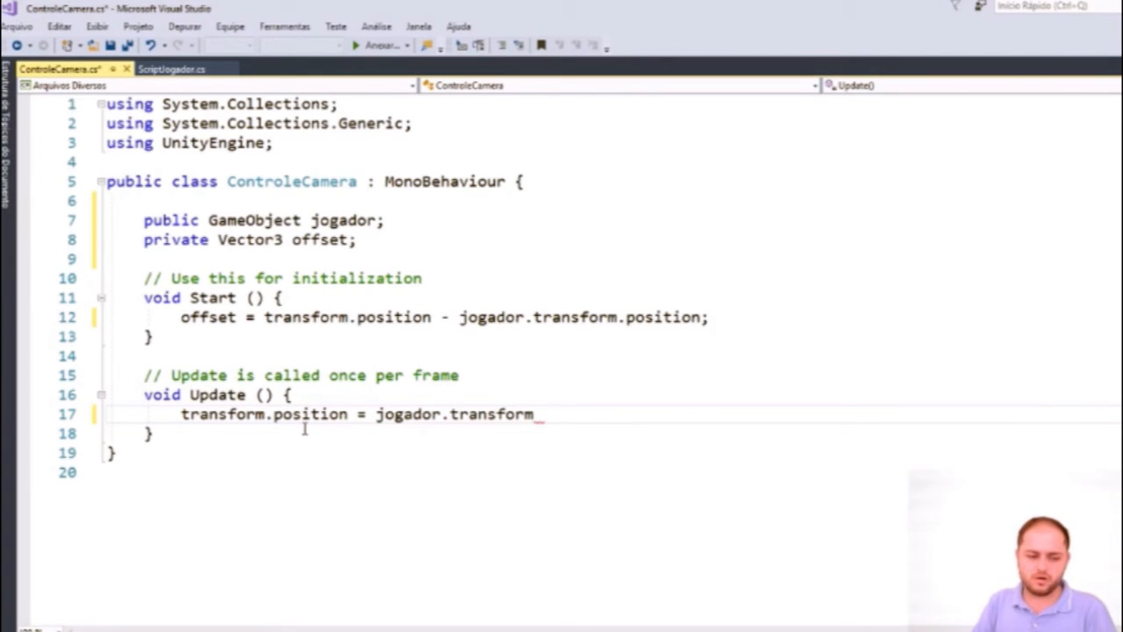
type(".position")
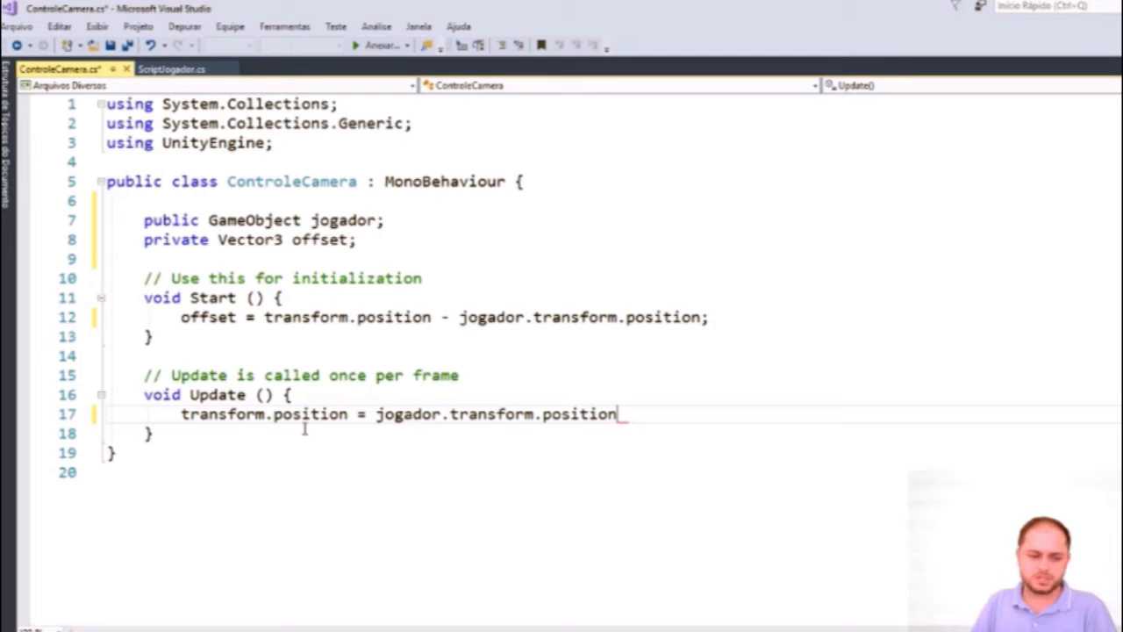
type(" + offset;")
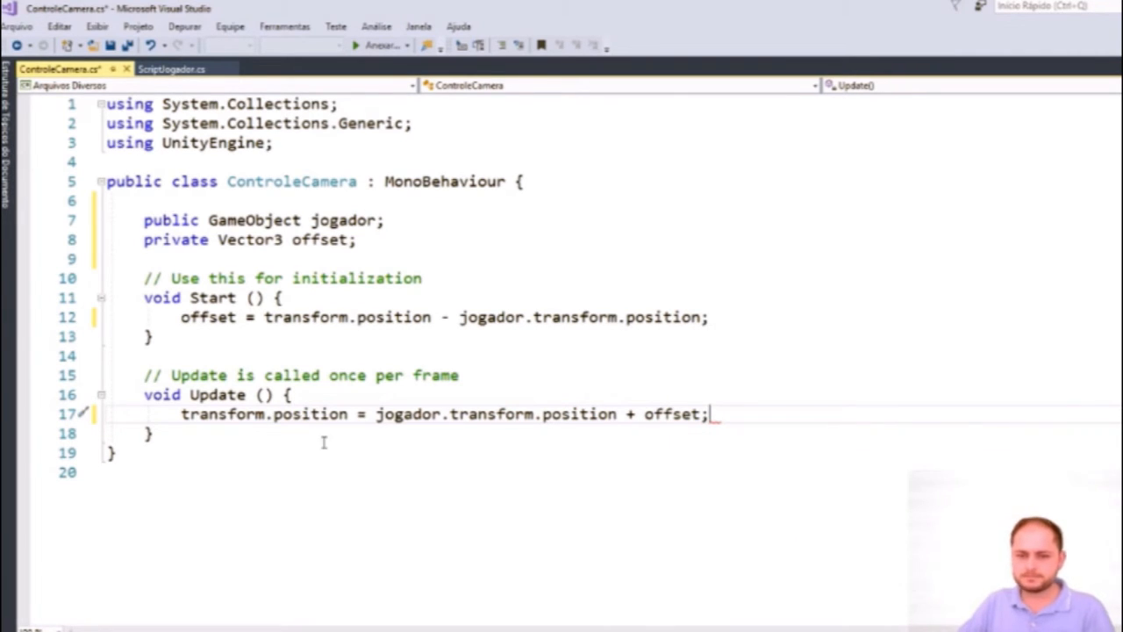
key("ctrl+s")
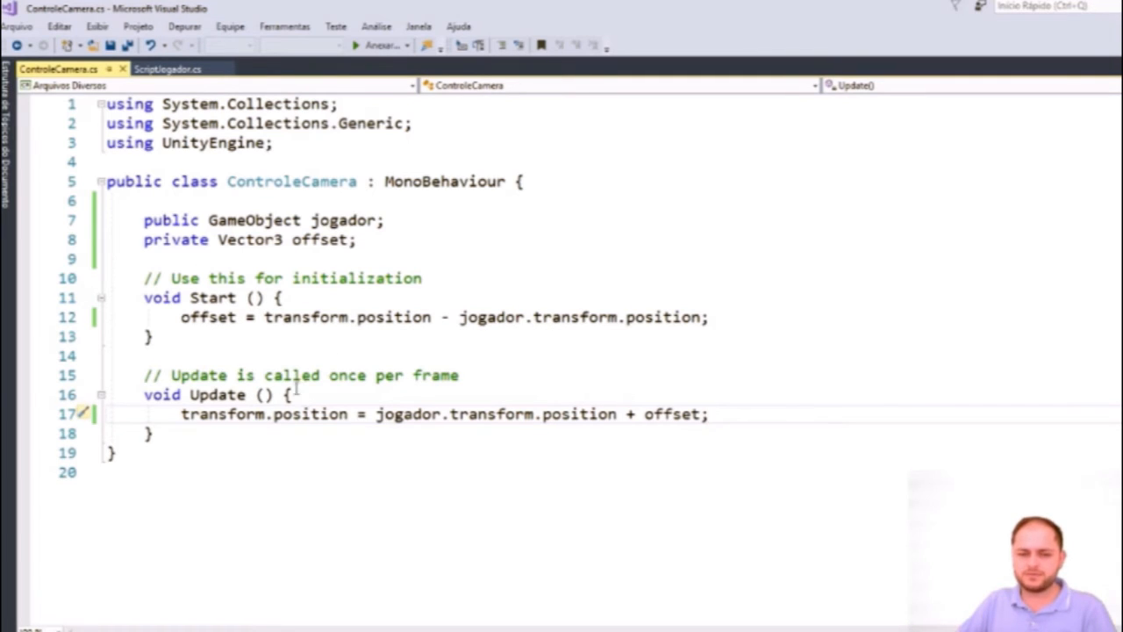
left_click_drag(218, 413, 698, 414)
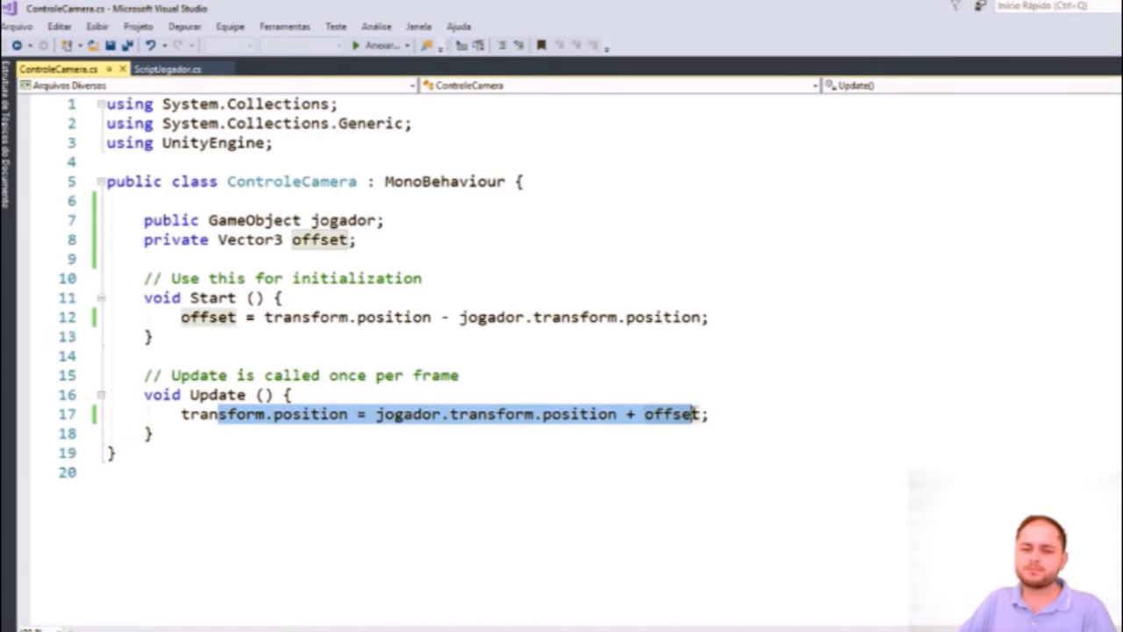
left_click(260, 348)
left_click_drag(136, 223, 394, 220)
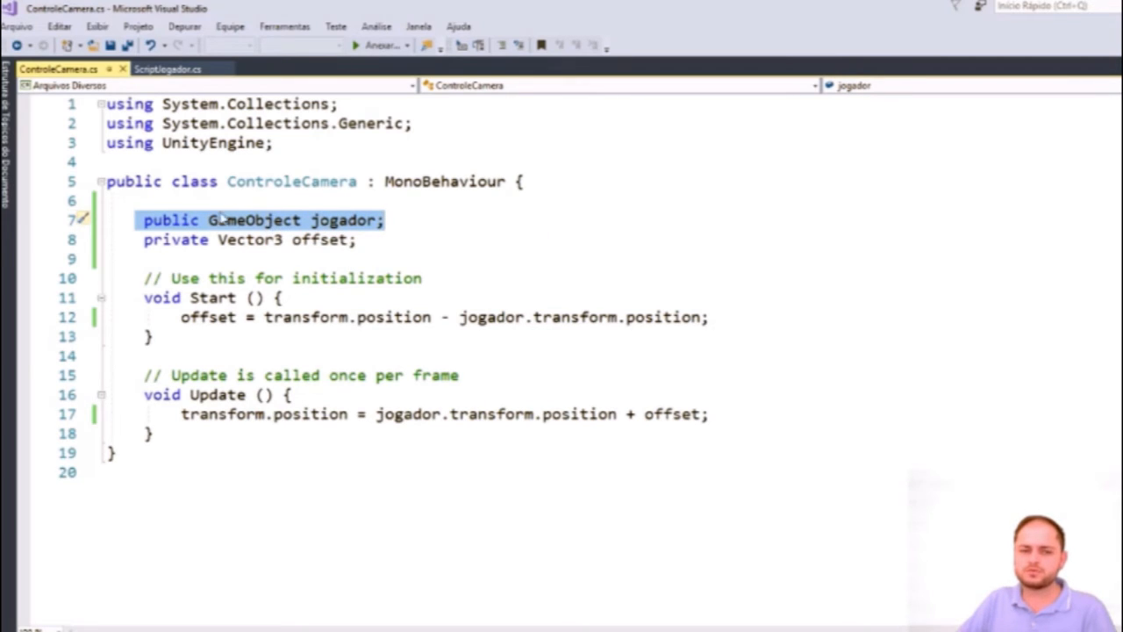
left_click(190, 221)
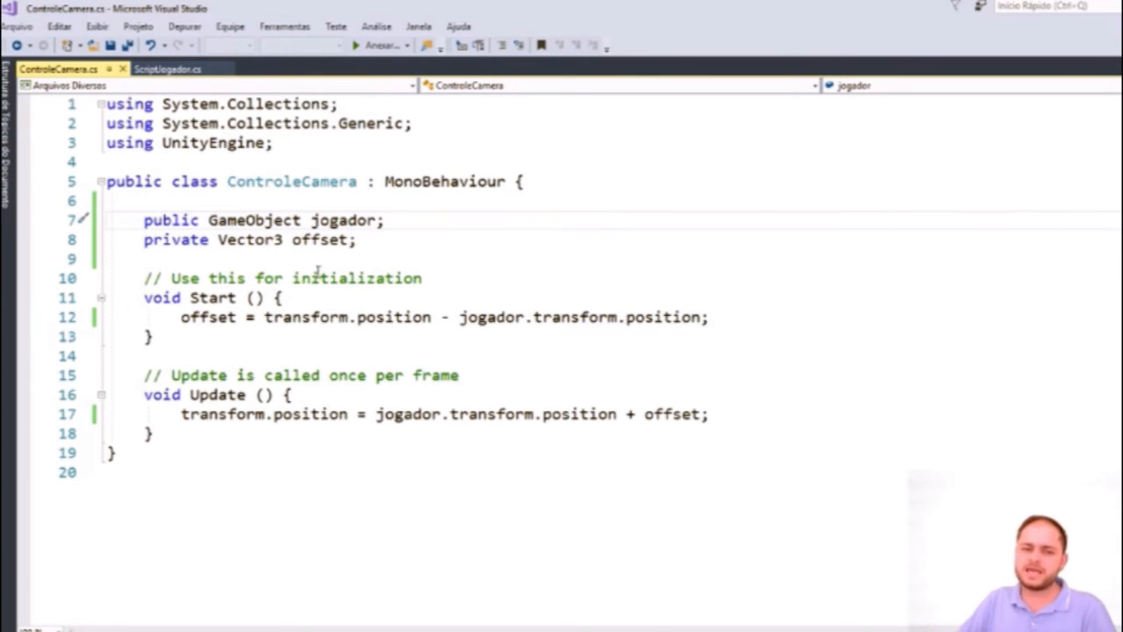
Step: Switch to Unity and attach the ControleCamera script to the Main Camera
key("alt+Tab")
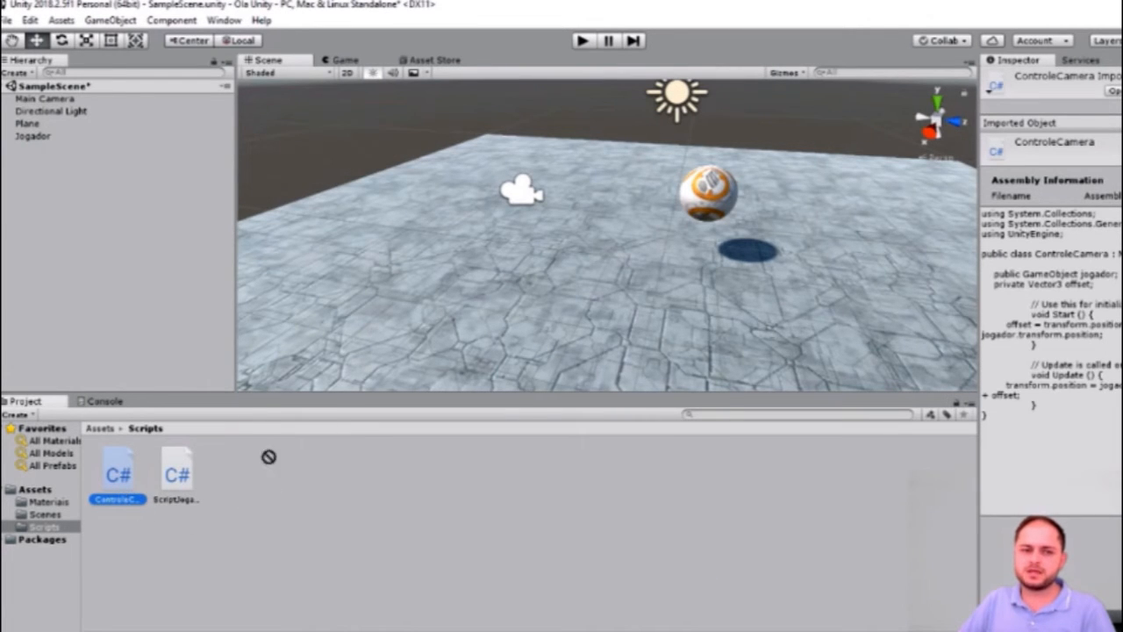
left_click_drag(50, 107, 218, 525)
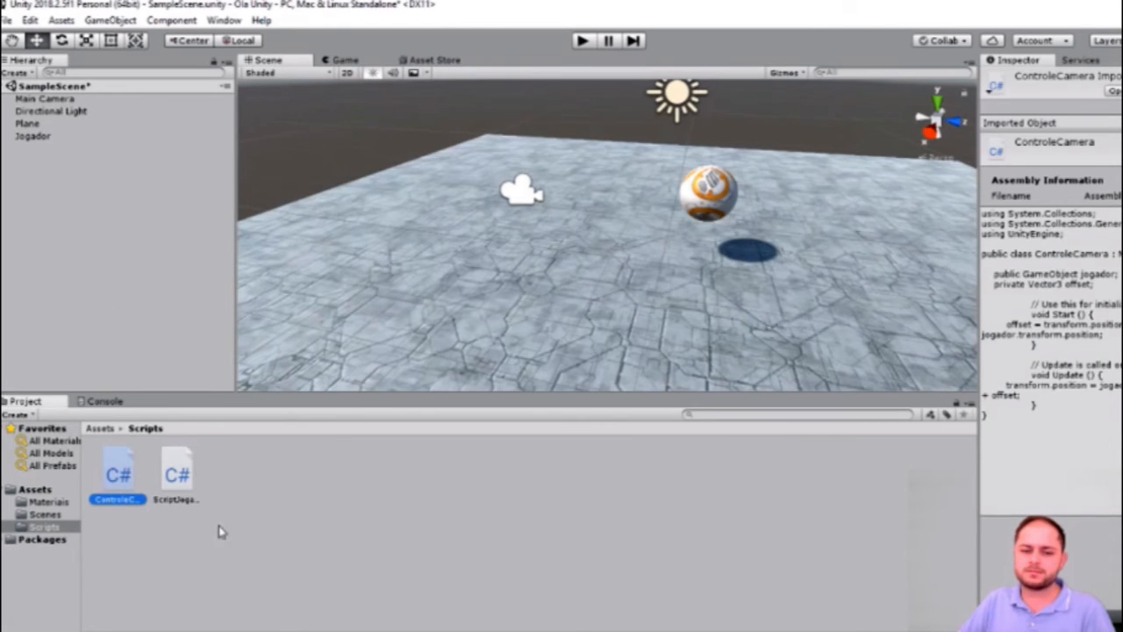
left_click(182, 559)
left_click(121, 481)
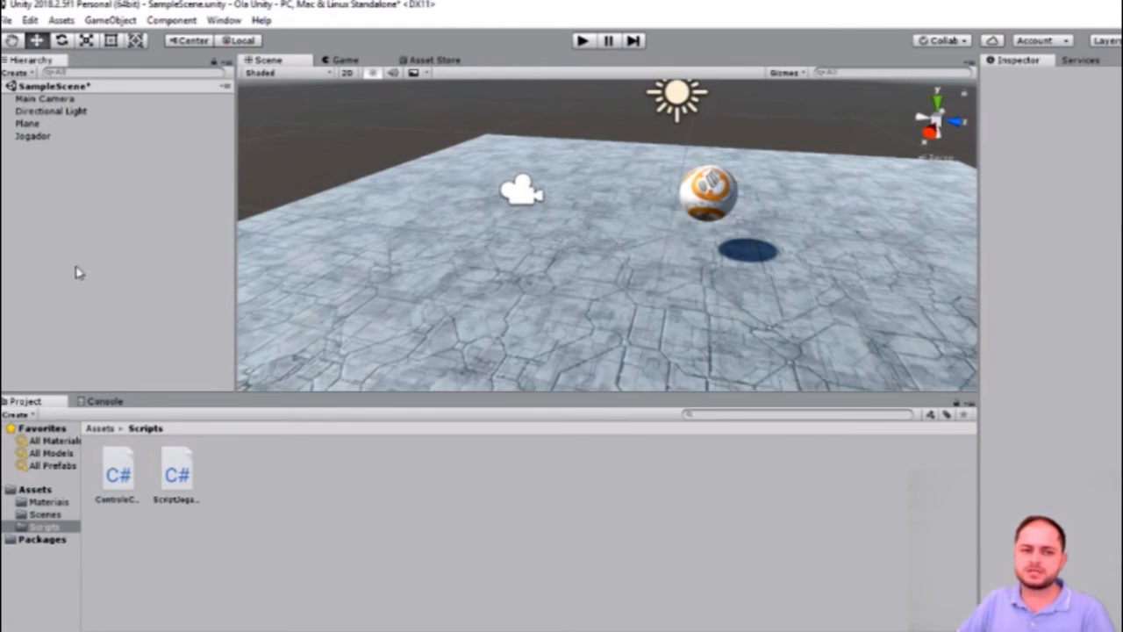
left_click(51, 102)
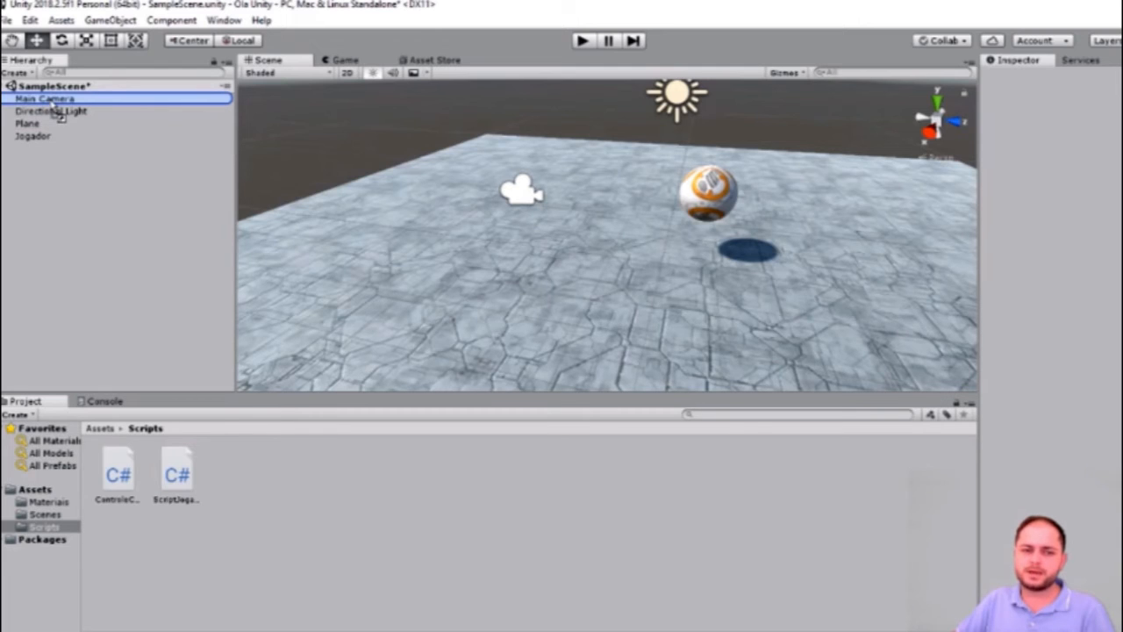
left_click_drag(55, 107, 50, 104)
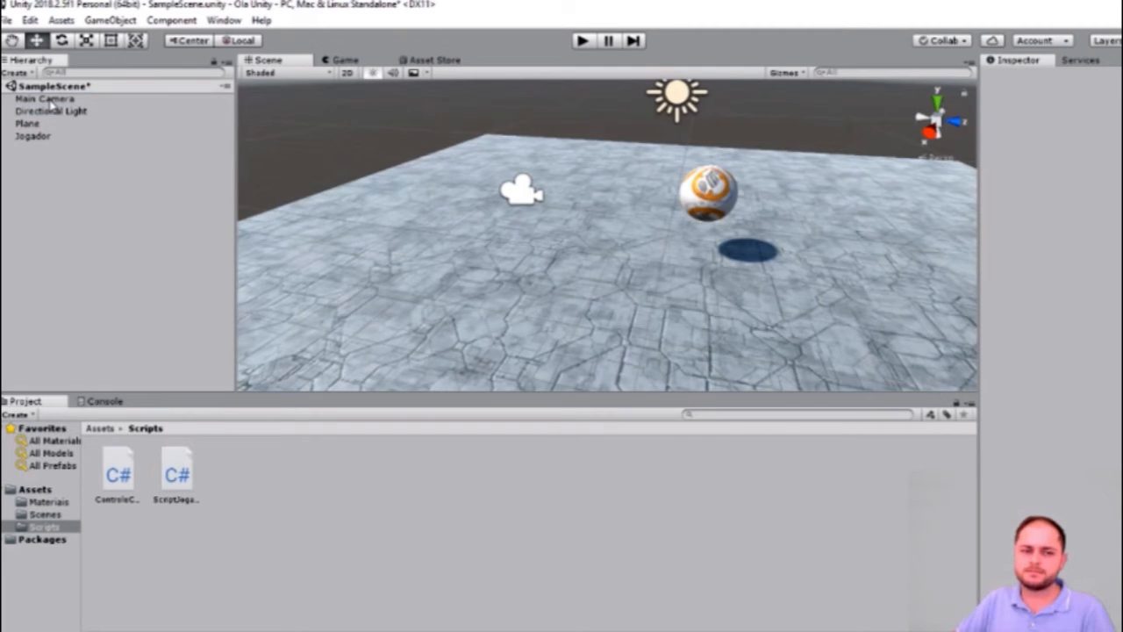
Step: Assign the Jogador sphere from the scene as the Jogador reference of the Main Camera's Controle Camera component
left_click(50, 102)
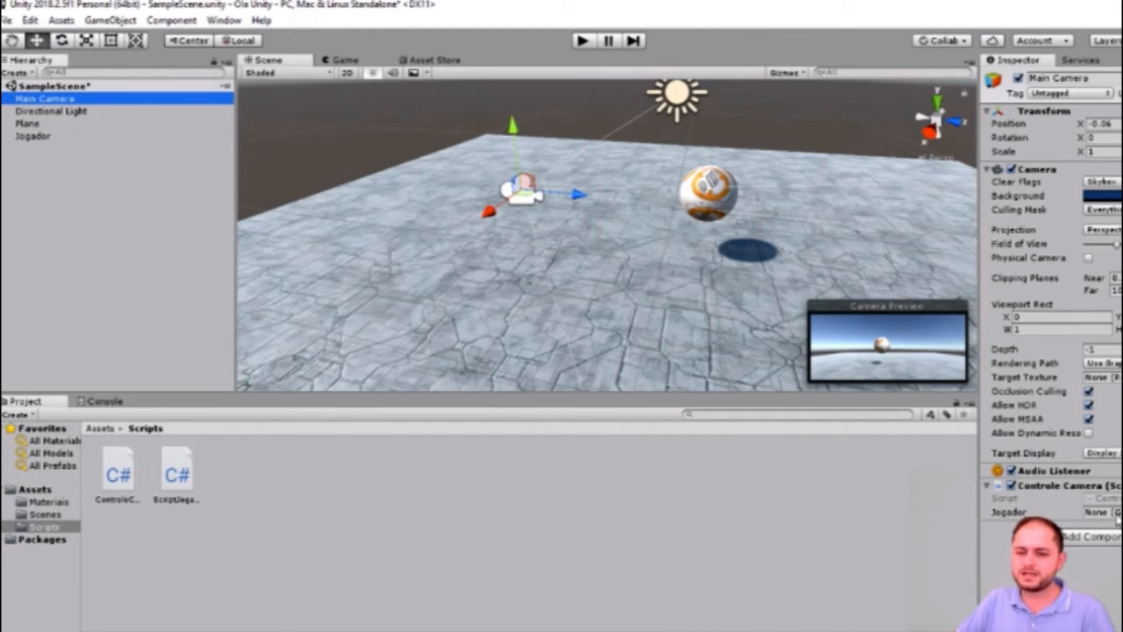
left_click_drag(35, 143, 901, 551)
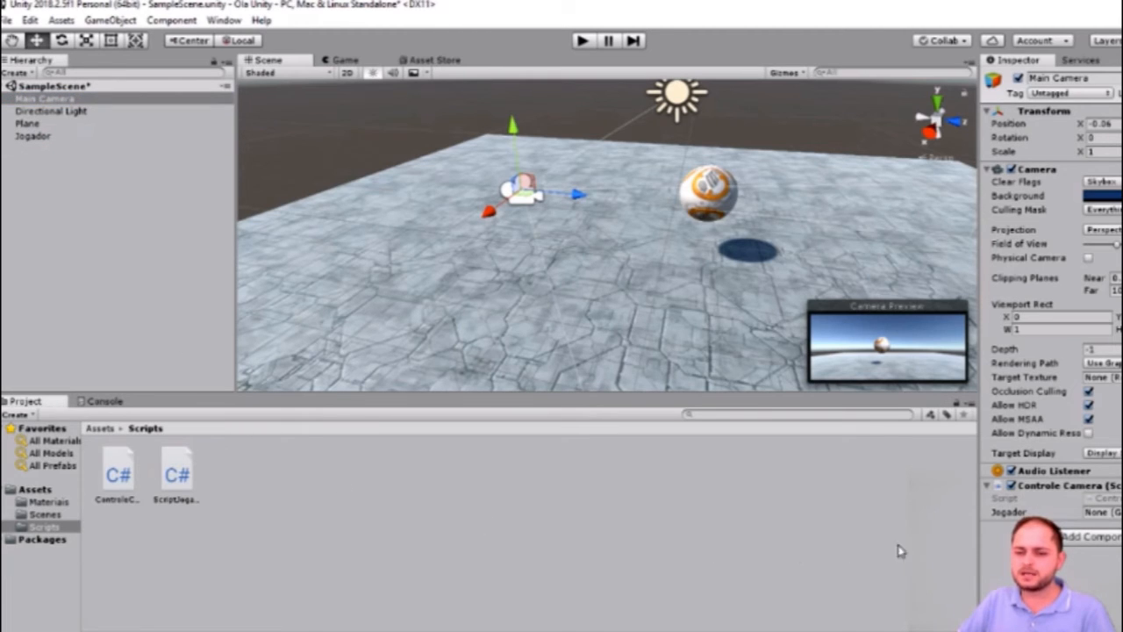
left_click_drag(1110, 535, 1118, 520)
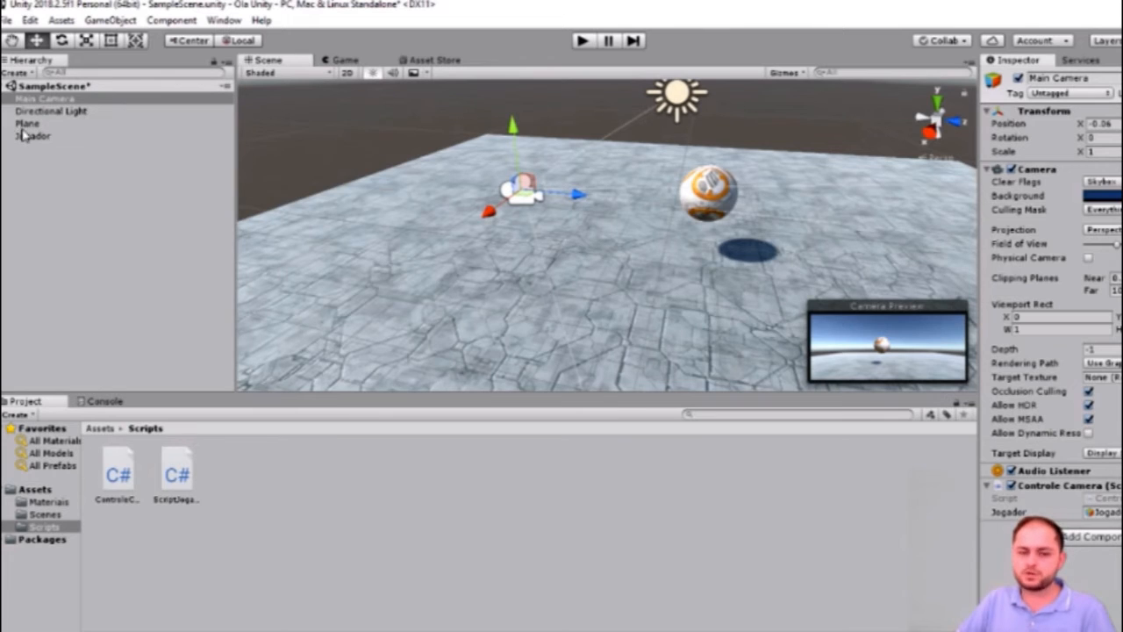
left_click(562, 630)
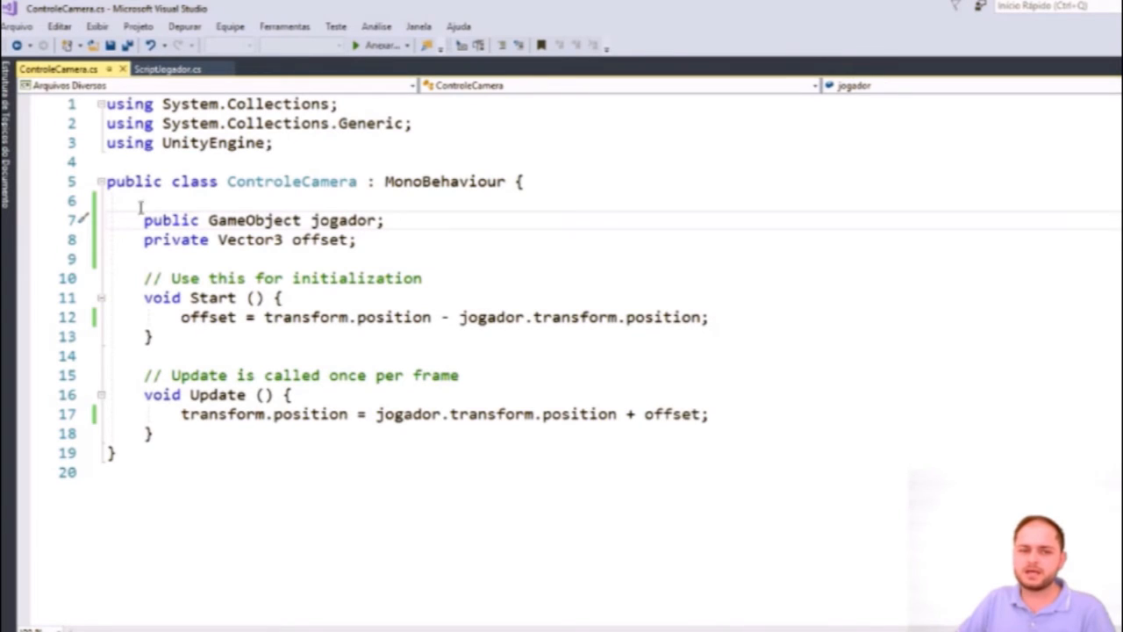
left_click_drag(143, 220, 422, 229)
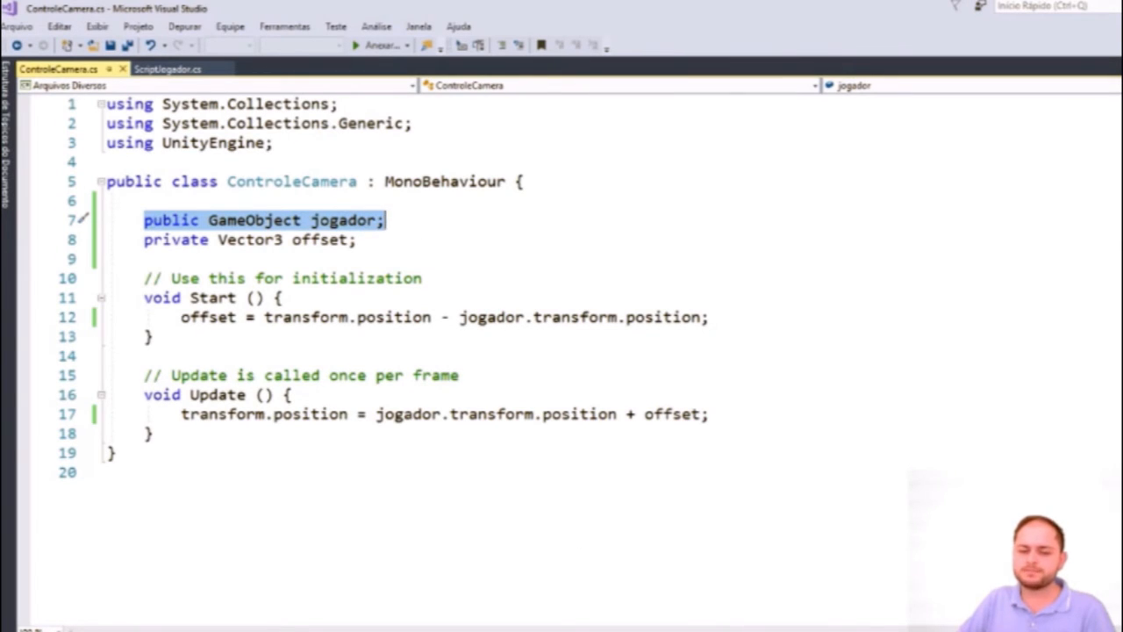
Step: Run the game in Unity and roll the sphere left and right to check how the camera follows it
key("alt+Tab")
left_click(580, 44)
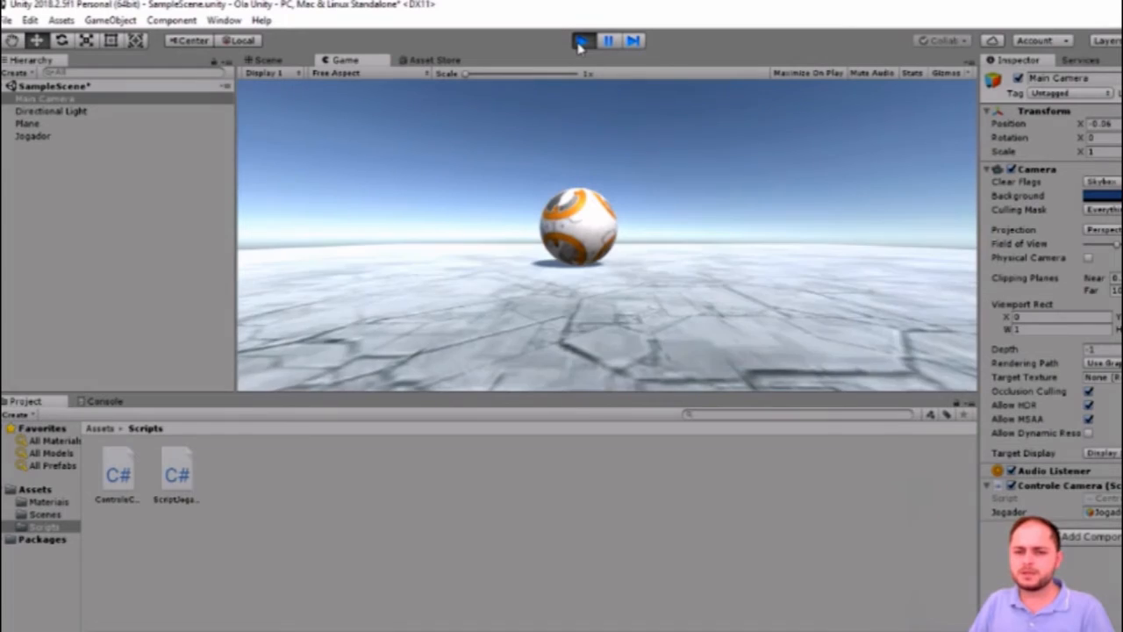
key("Left")
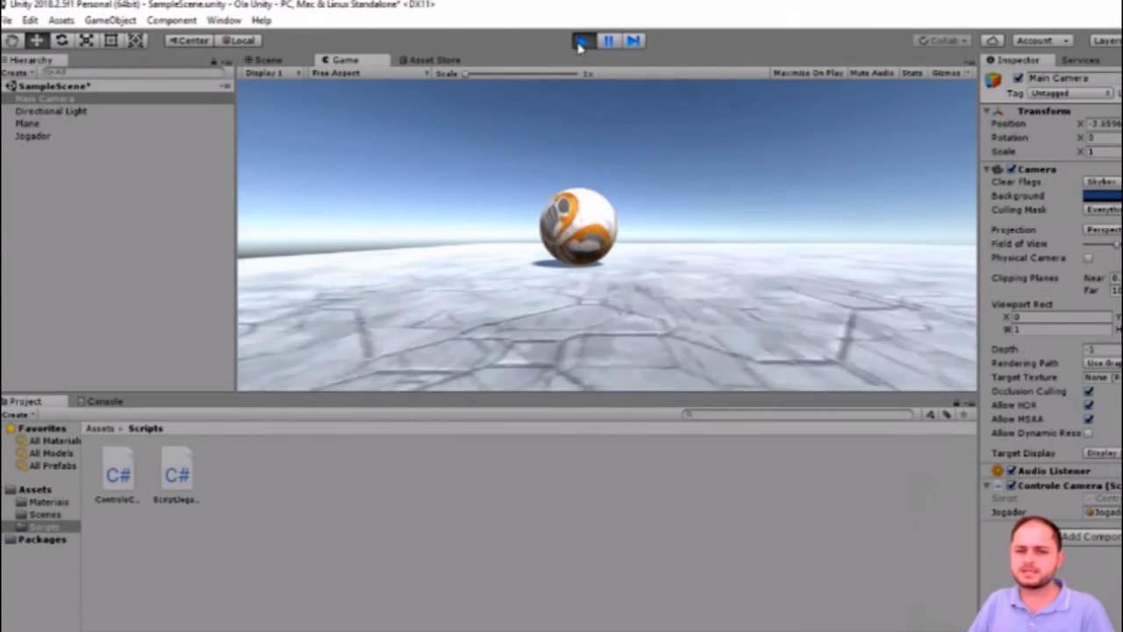
key("Right")
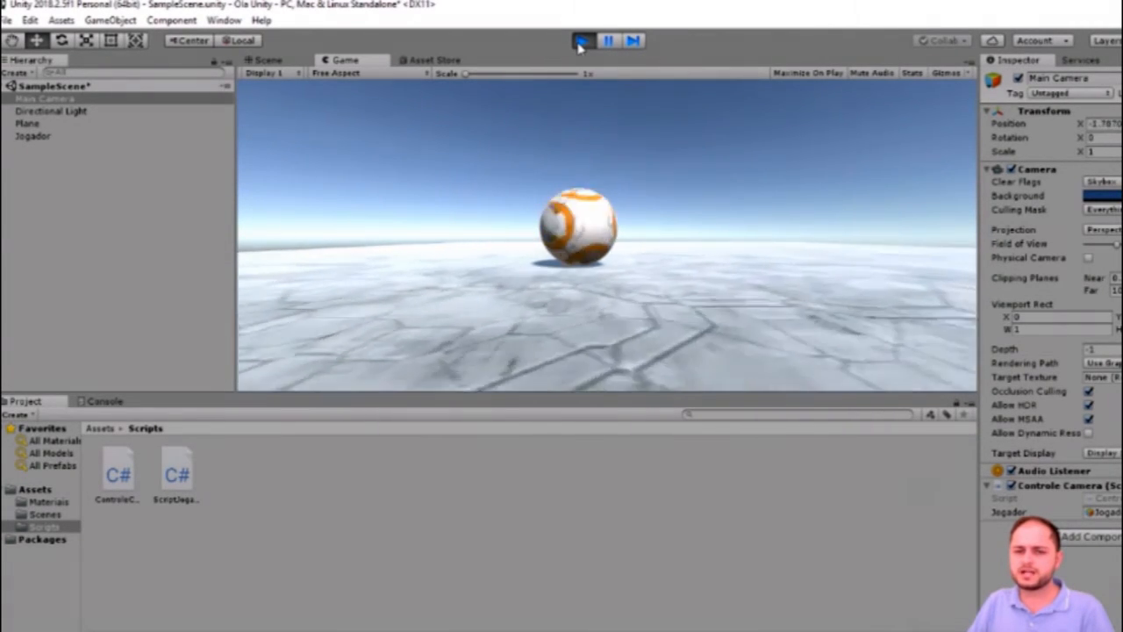
key("Left")
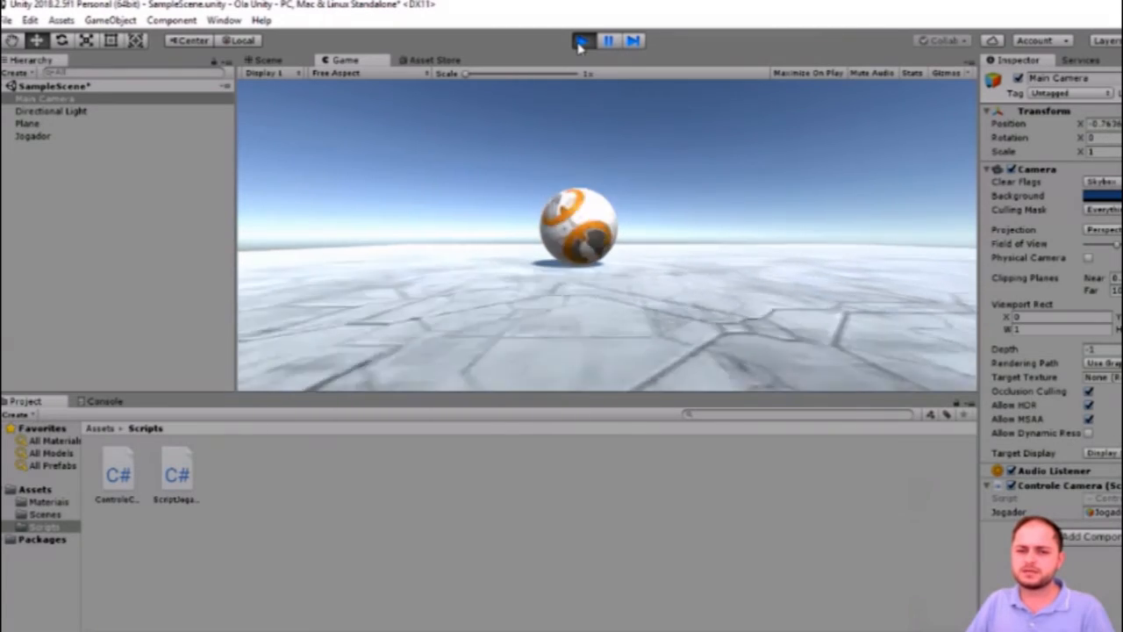
Step: Roll the sphere sideways once more to check the camera tracking and stop the game
key("Right")
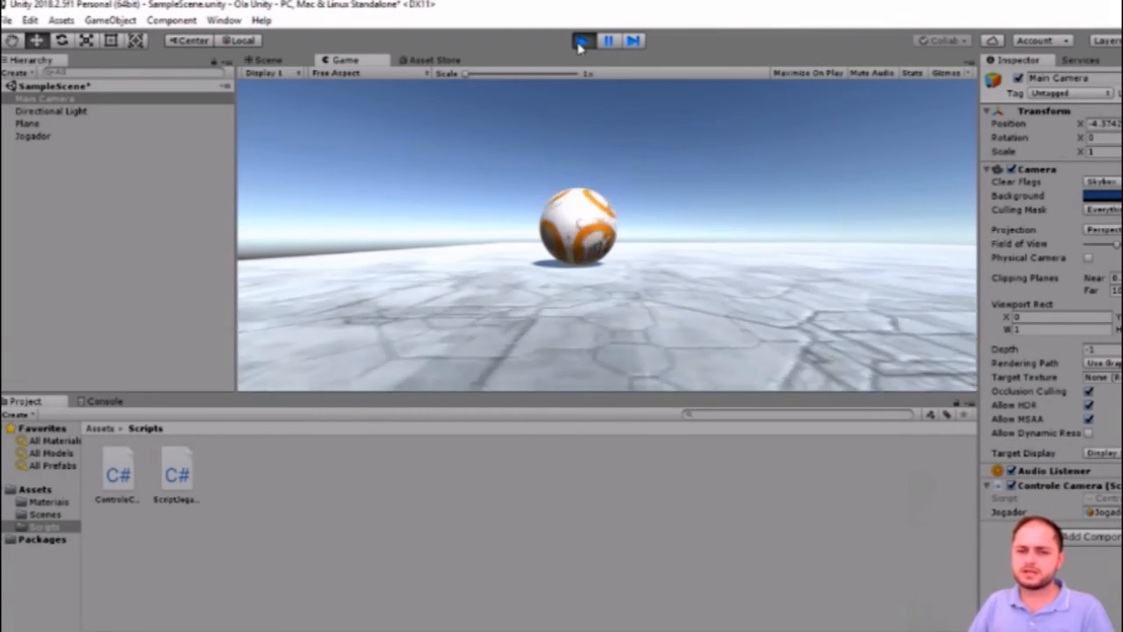
left_click(584, 40)
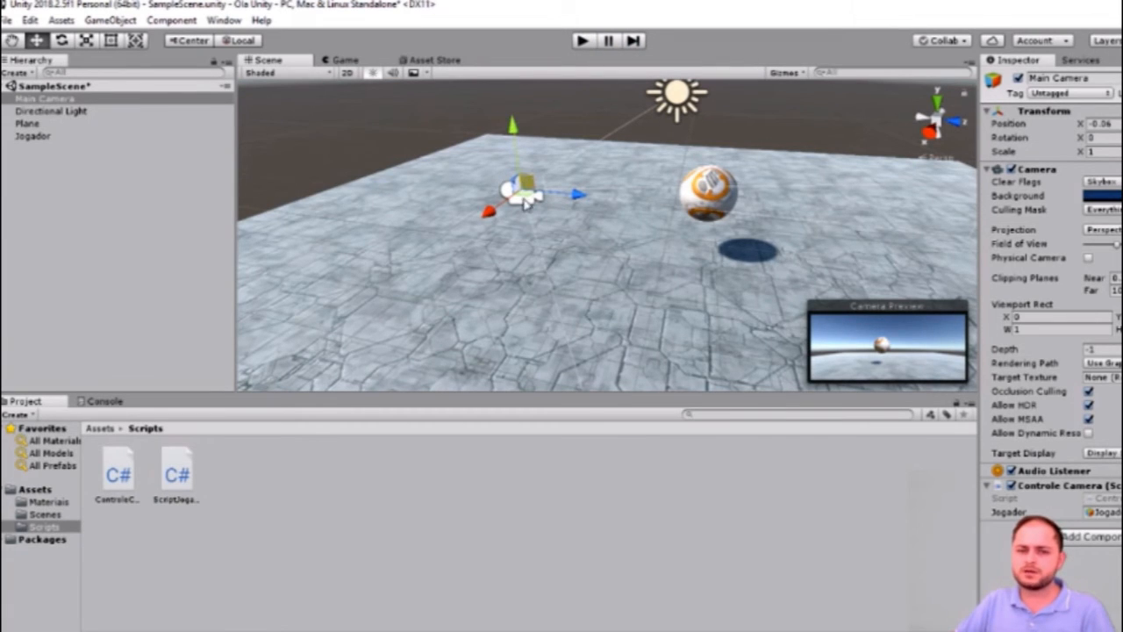
Step: Tilt the Main Camera downward about 31 degrees on the X axis and raise it so it looks down on the sphere
left_click(62, 40)
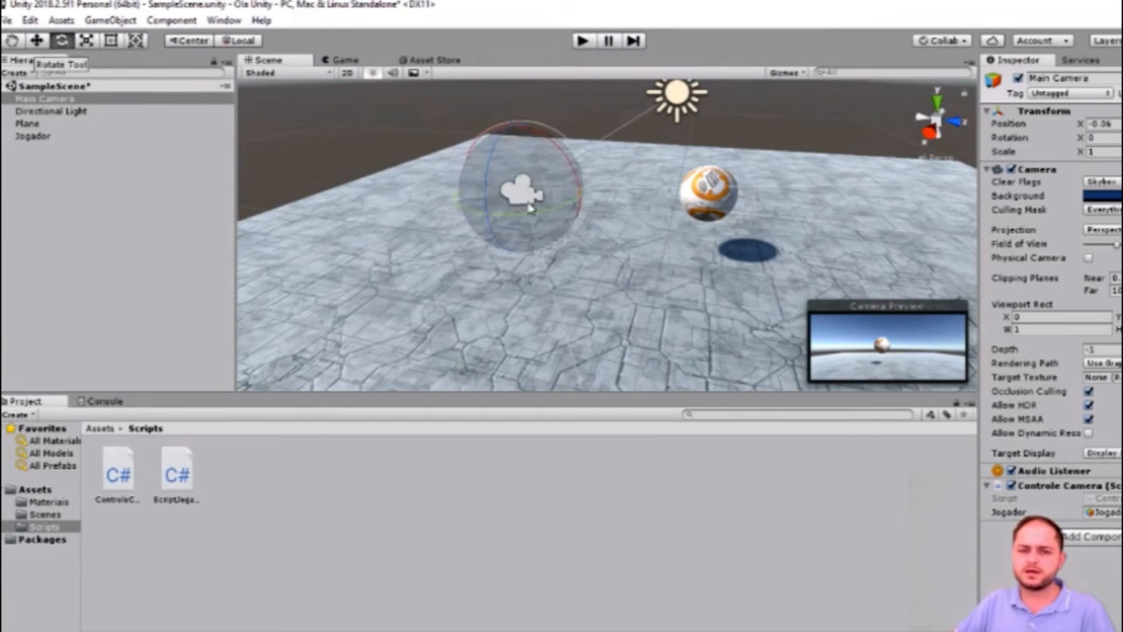
left_click_drag(581, 194, 576, 258)
left_click(36, 41)
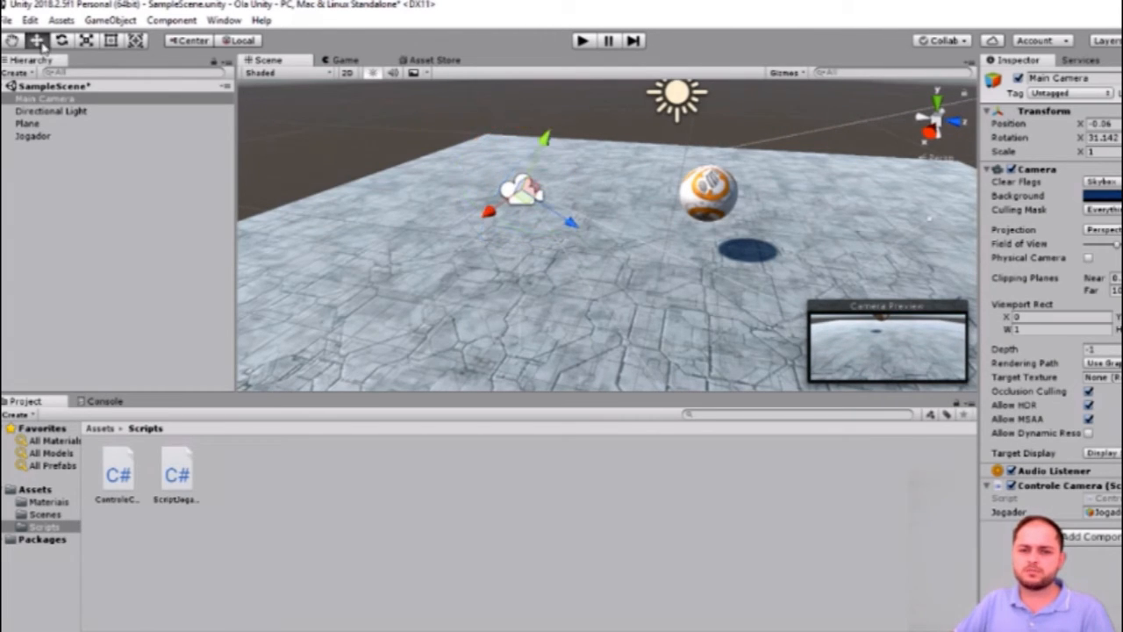
left_click_drag(545, 143, 569, 105)
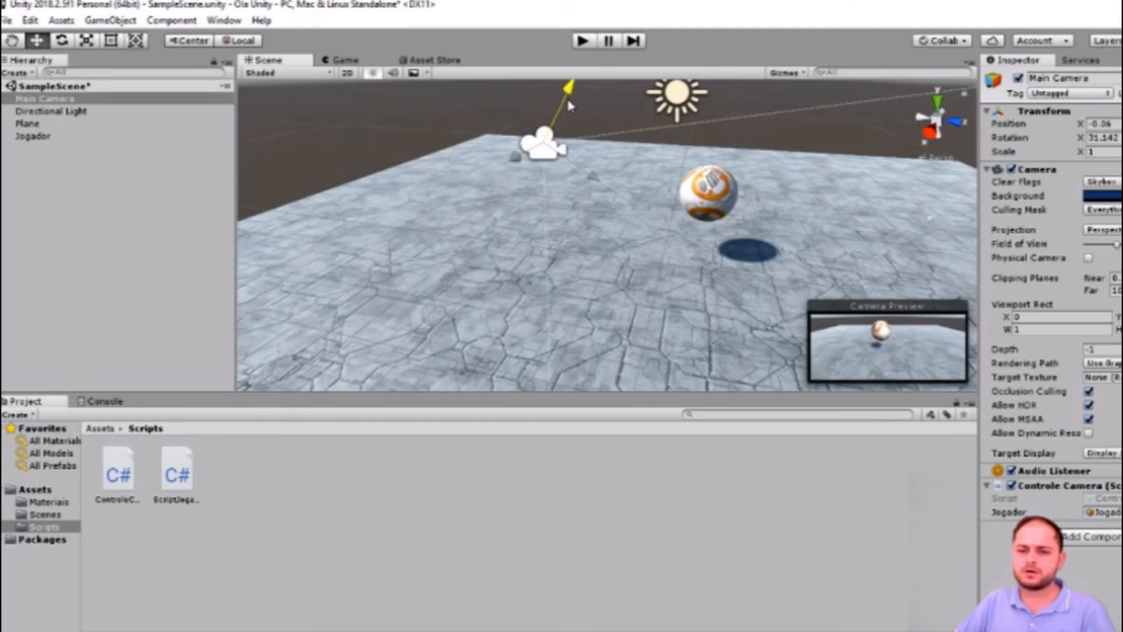
left_click_drag(600, 182, 585, 176)
left_click_drag(560, 85, 570, 50)
Step: Run the game and roll the sphere in all directions to check the raised camera angle, finishing with the game stopped
left_click(582, 40)
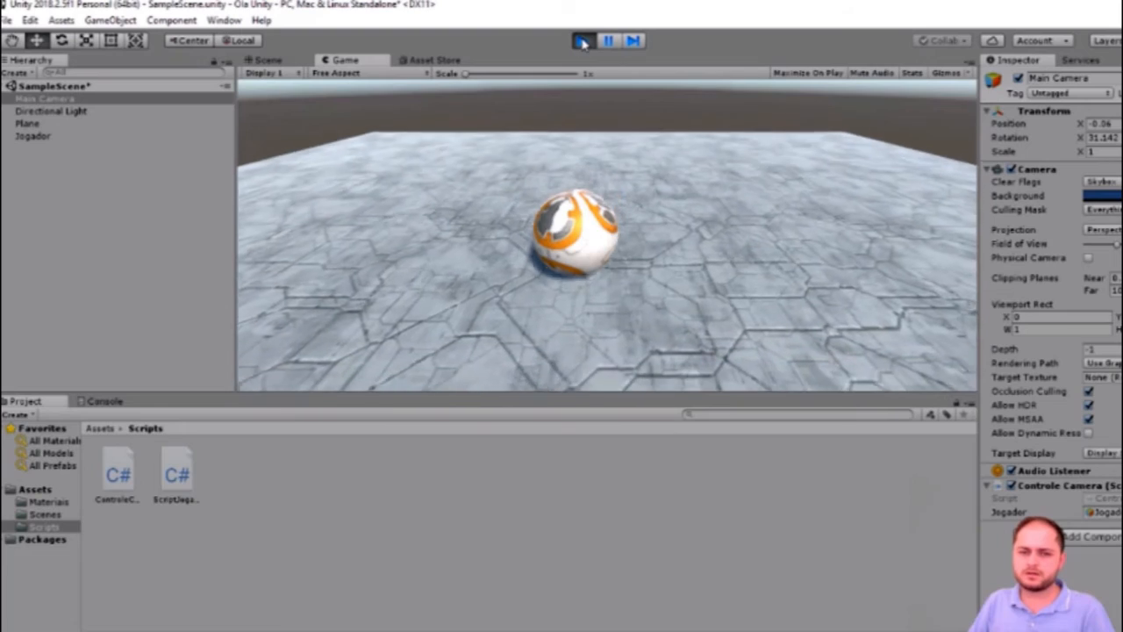
key("Down")
key("Right")
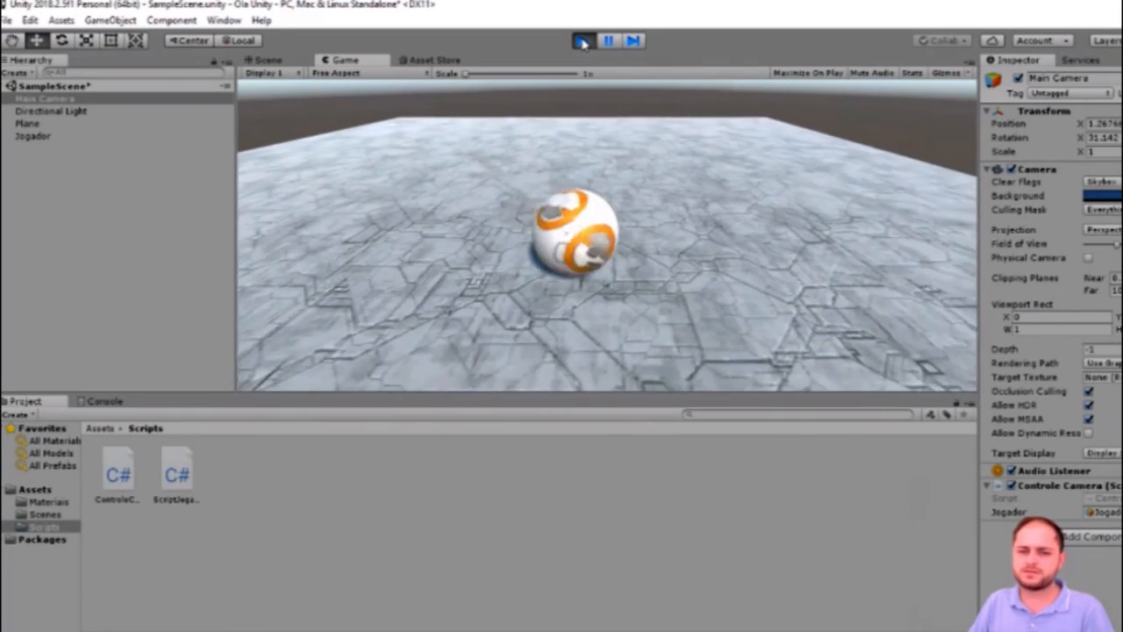
key("Up")
key("Left")
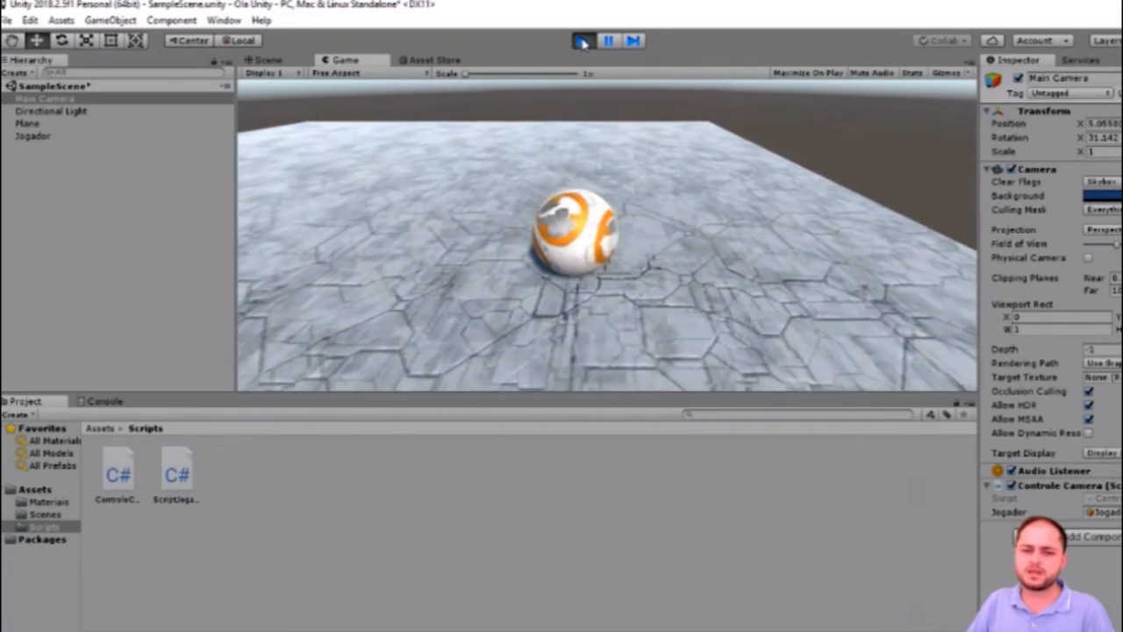
key("Down")
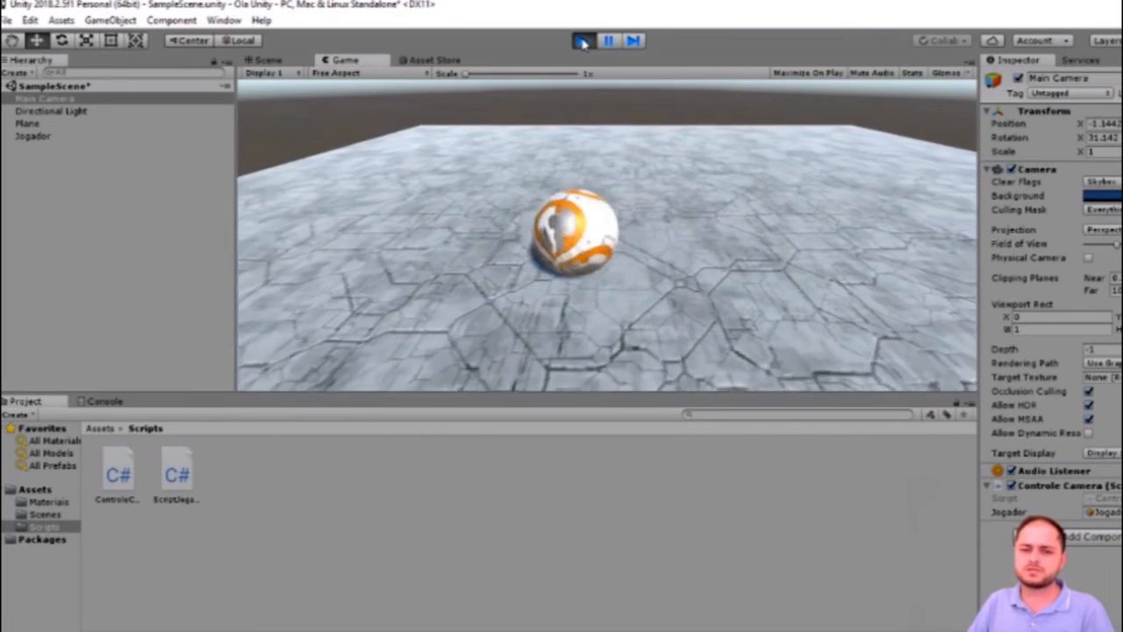
left_click(583, 41)
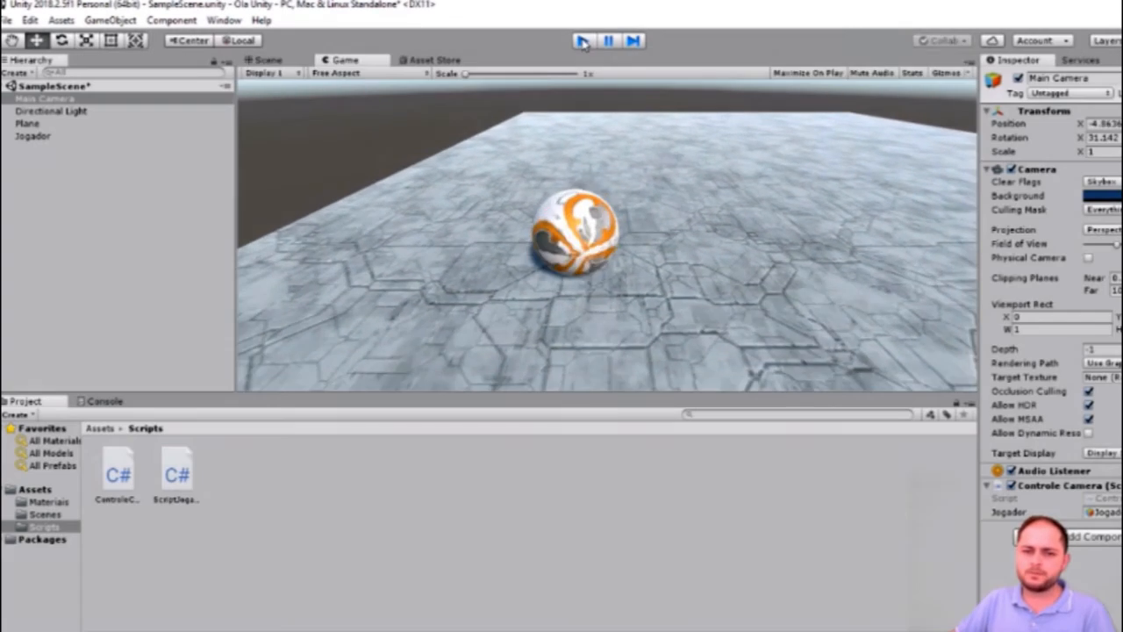
Step: Add two 3D cubes to the scene and move the second one along the Z axis, away from the first cube and the sphere
left_click(115, 22)
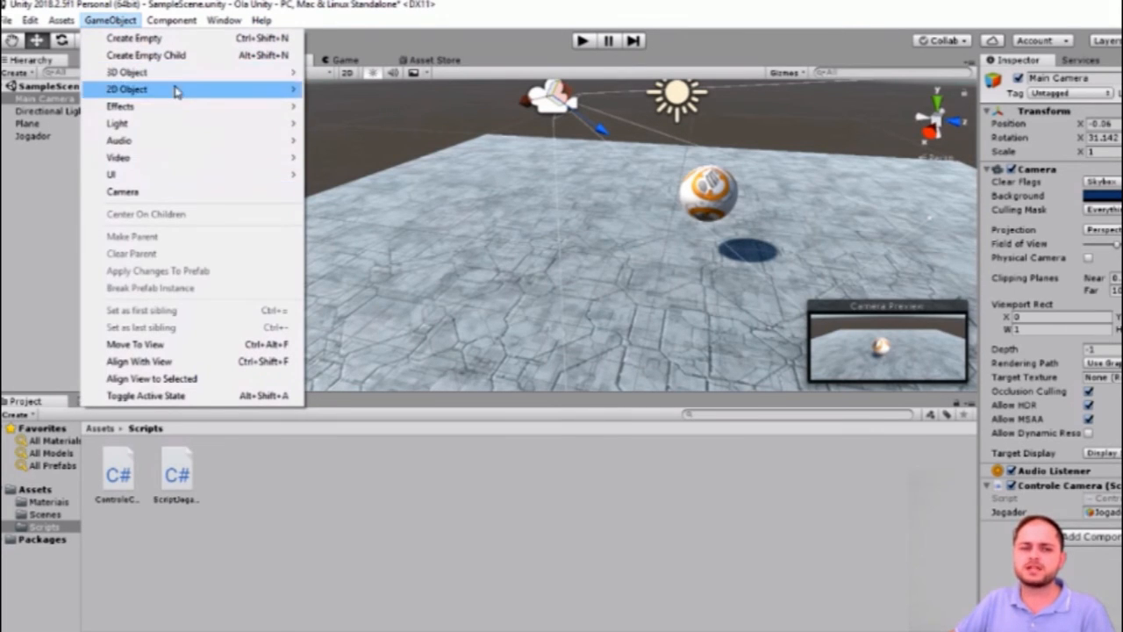
mouse_move(176, 74)
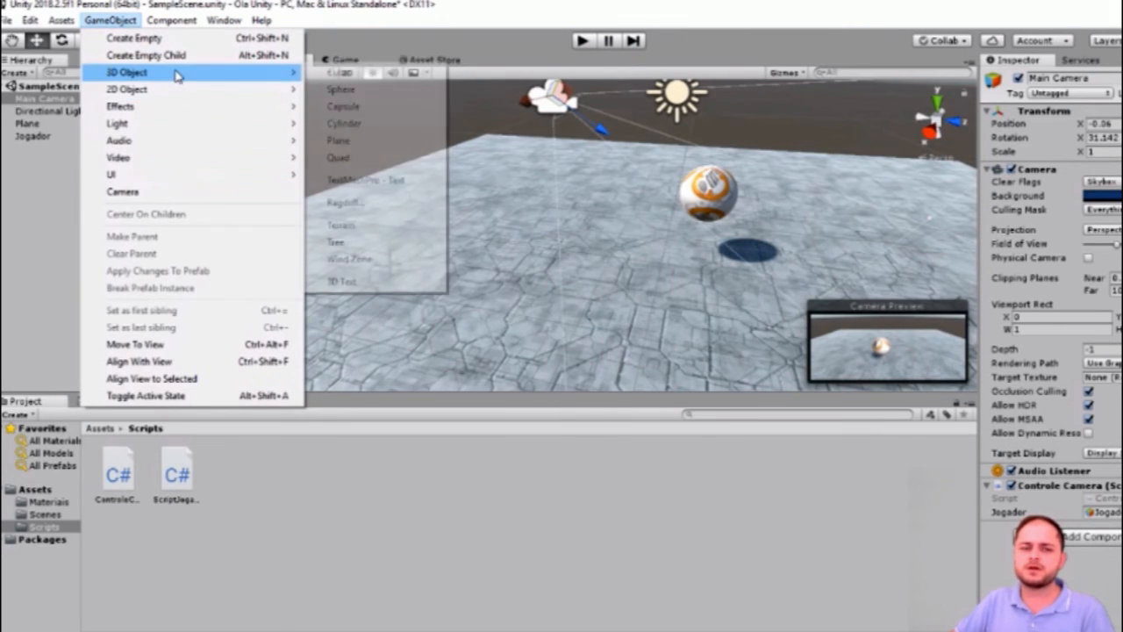
left_click(330, 75)
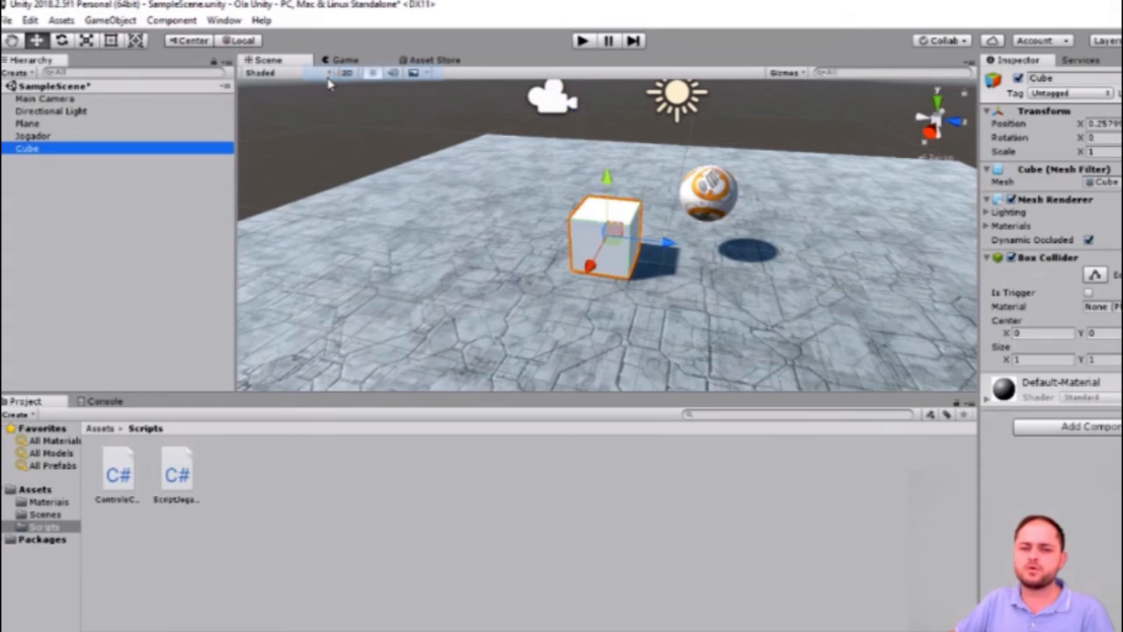
left_click(111, 20)
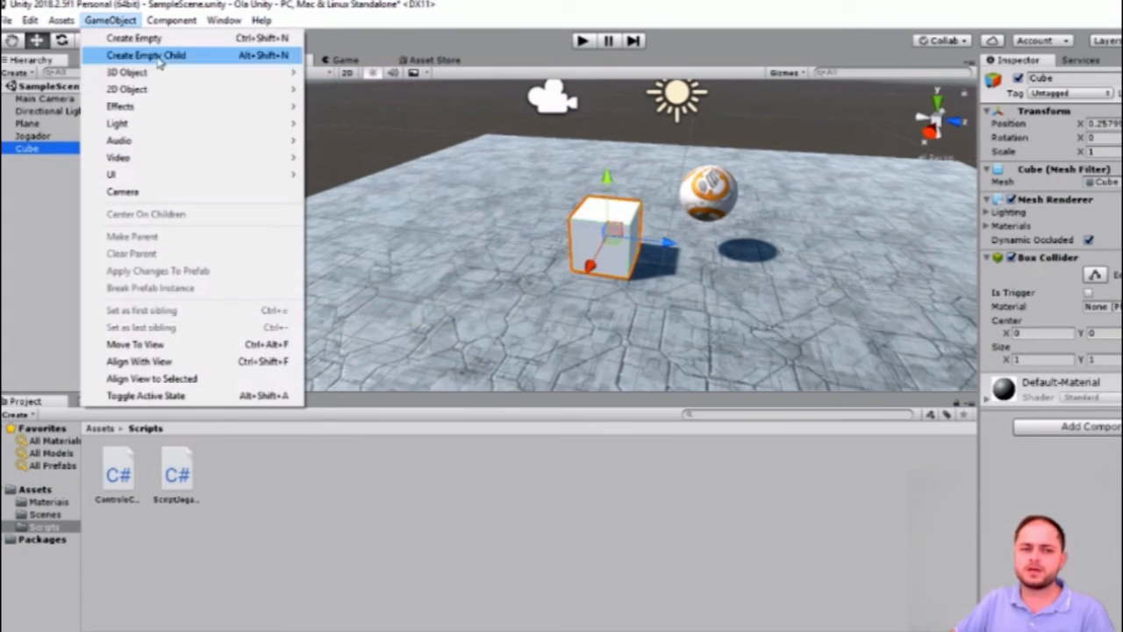
left_click(336, 73)
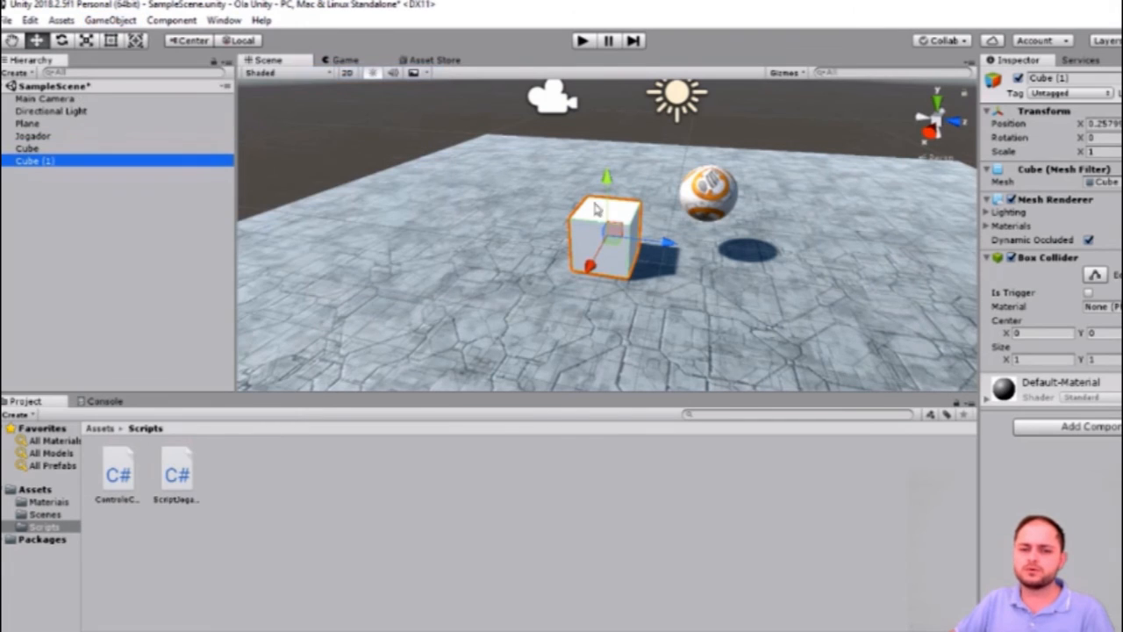
left_click_drag(677, 249, 511, 253)
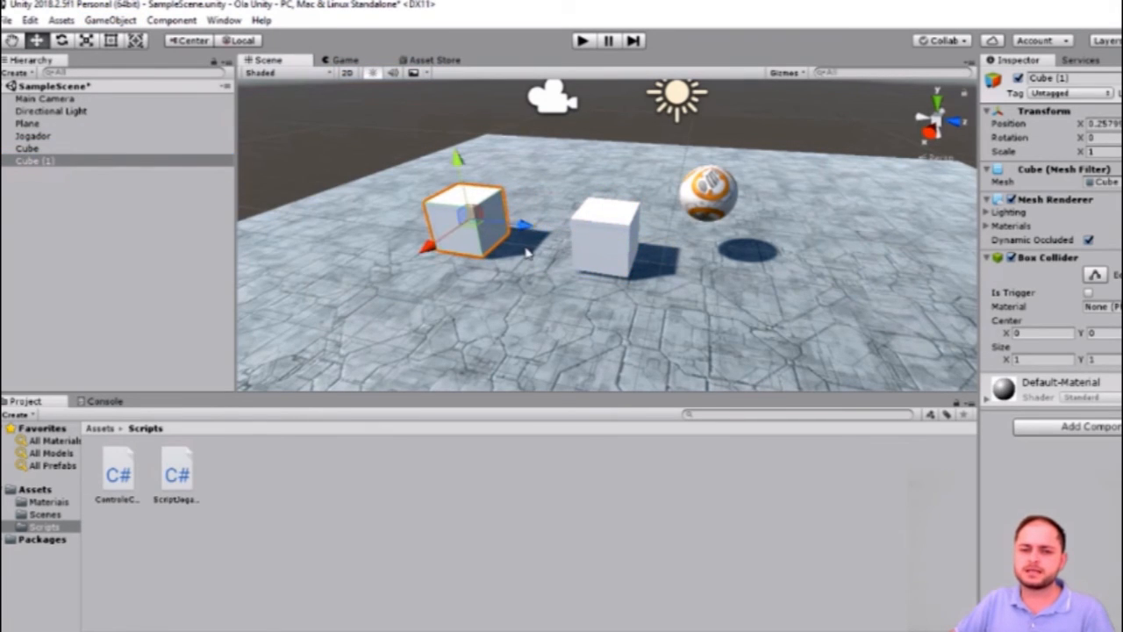
Step: Scale the second cube along the X axis into a long wall across the plane
left_click(62, 41)
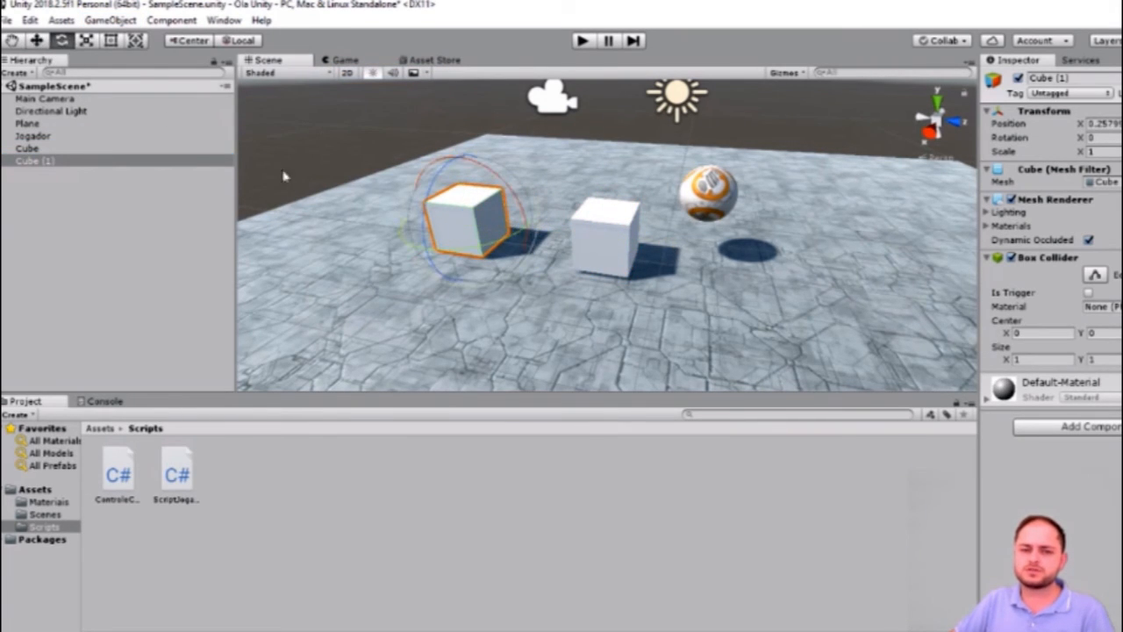
left_click(86, 40)
left_click_drag(430, 244, 215, 404)
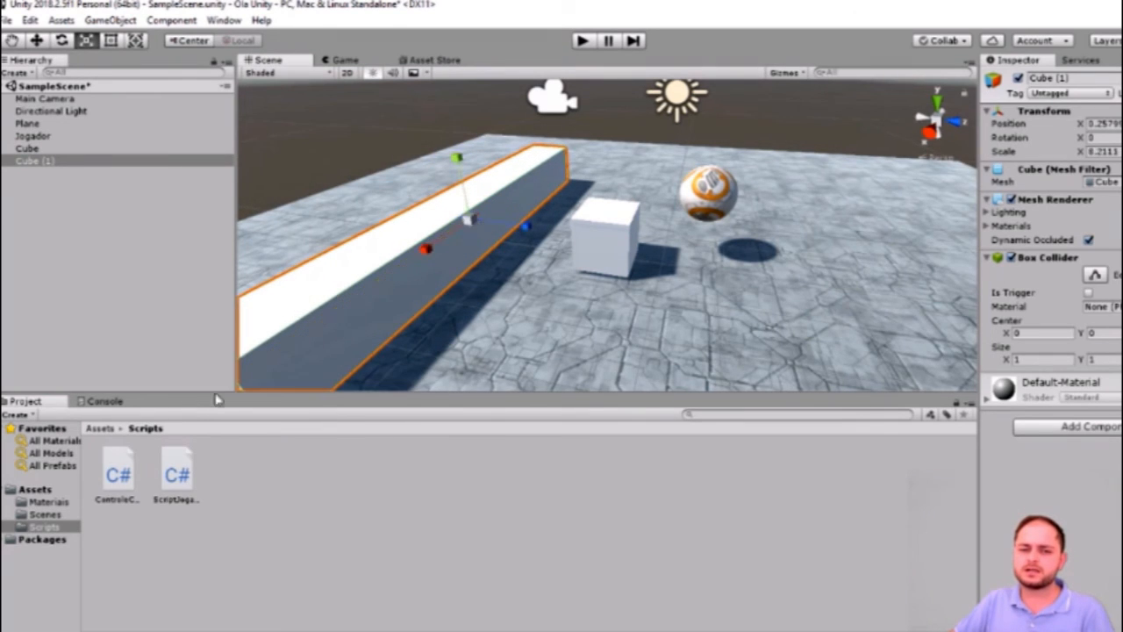
Step: Apply the chao material from the Materiais folder to both the Cube and Cube (1) objects
left_click(58, 514)
left_click(58, 502)
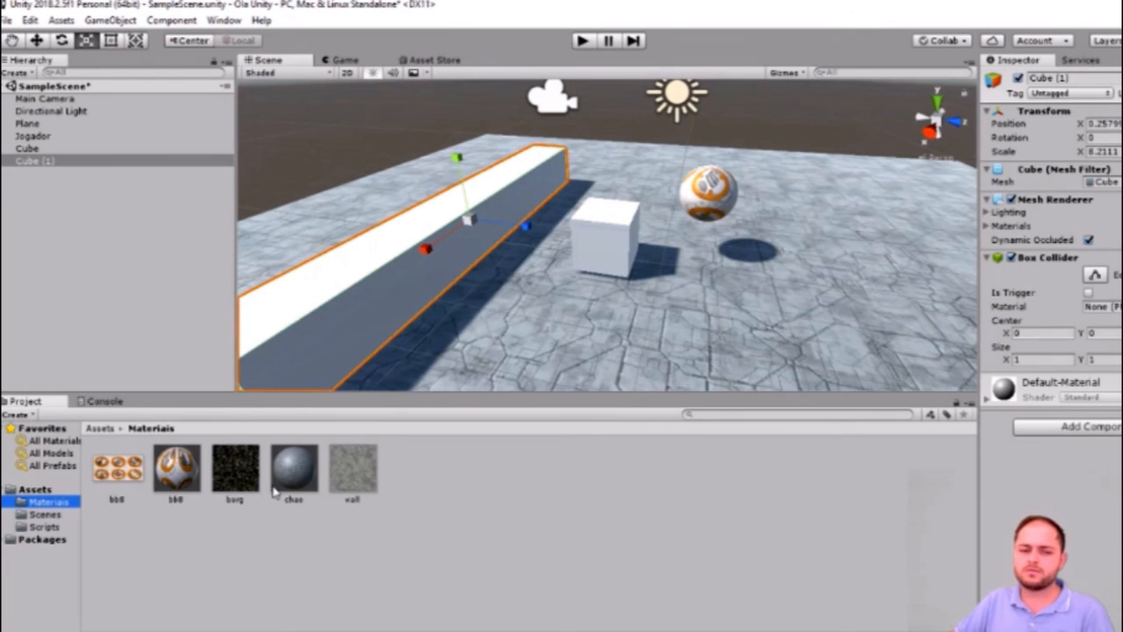
left_click_drag(285, 479, 32, 150)
left_click_drag(301, 487, 44, 166)
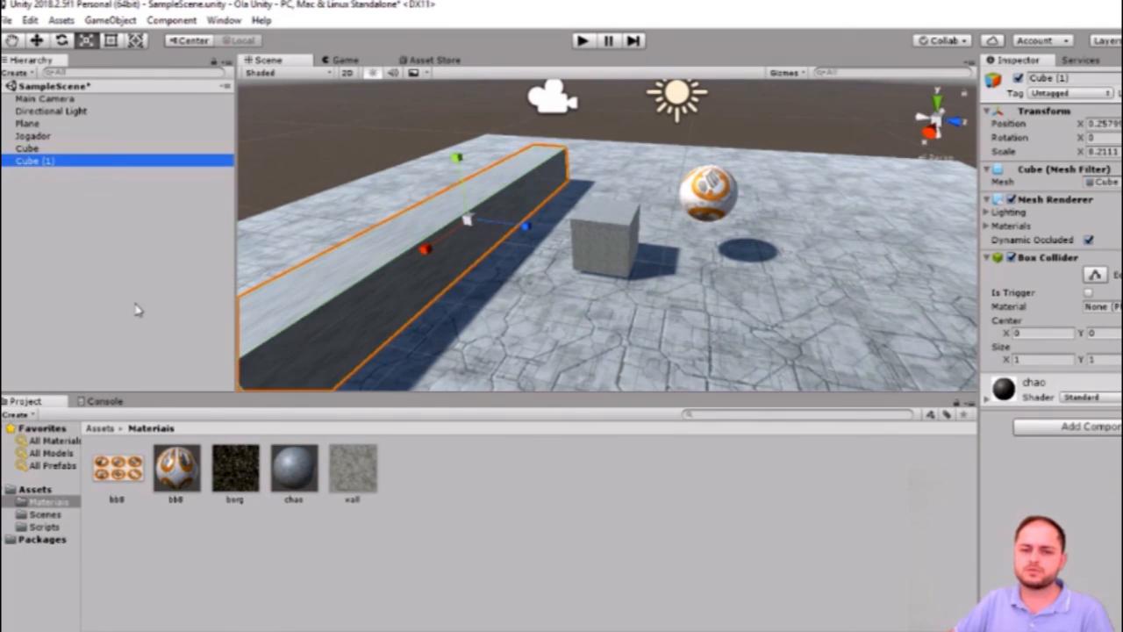
Step: Run the game and roll the sphere around the cube and the wall to check them as obstacles, finishing with the game stopped
left_click(581, 41)
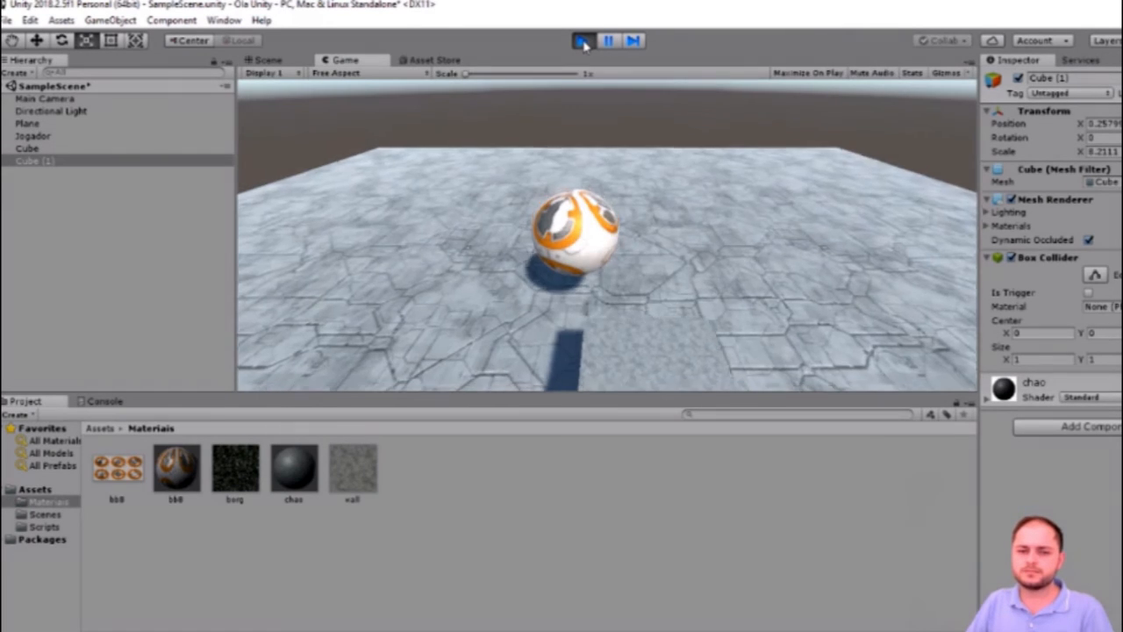
key("Down")
key("Left")
key("Right")
key("Right")
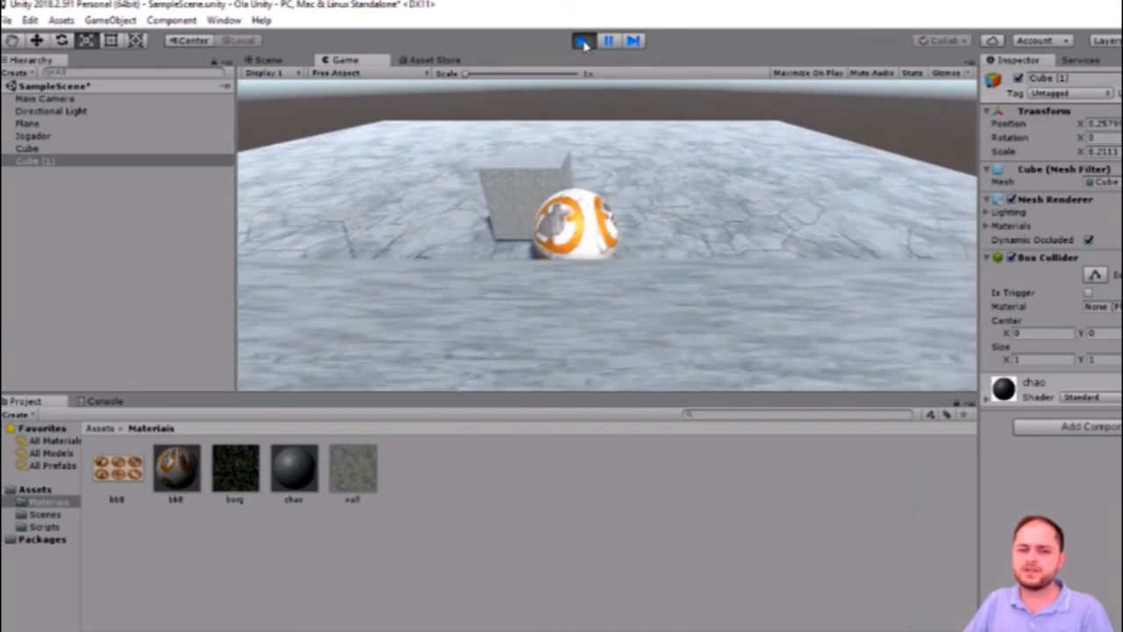
key("Down")
key("Left")
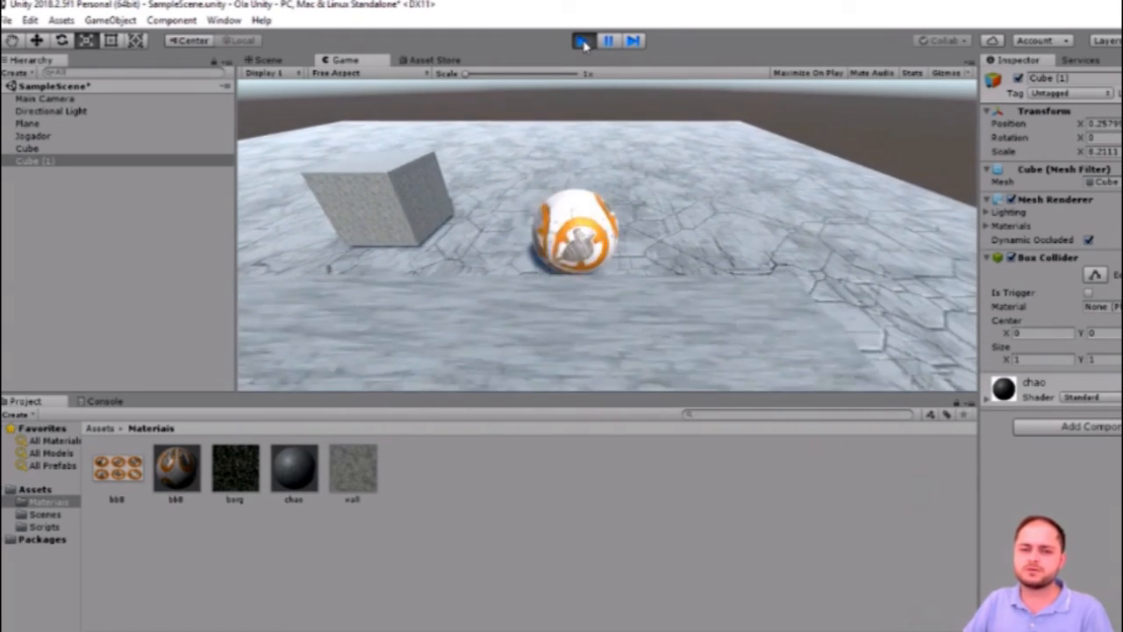
key("Up")
key("Up")
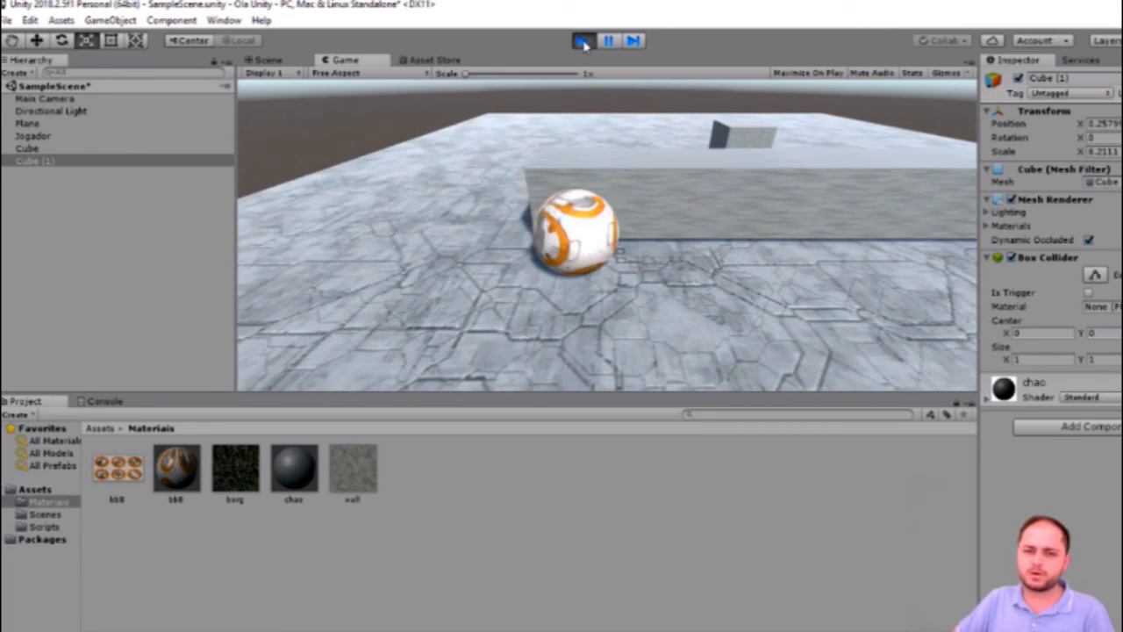
left_click(582, 41)
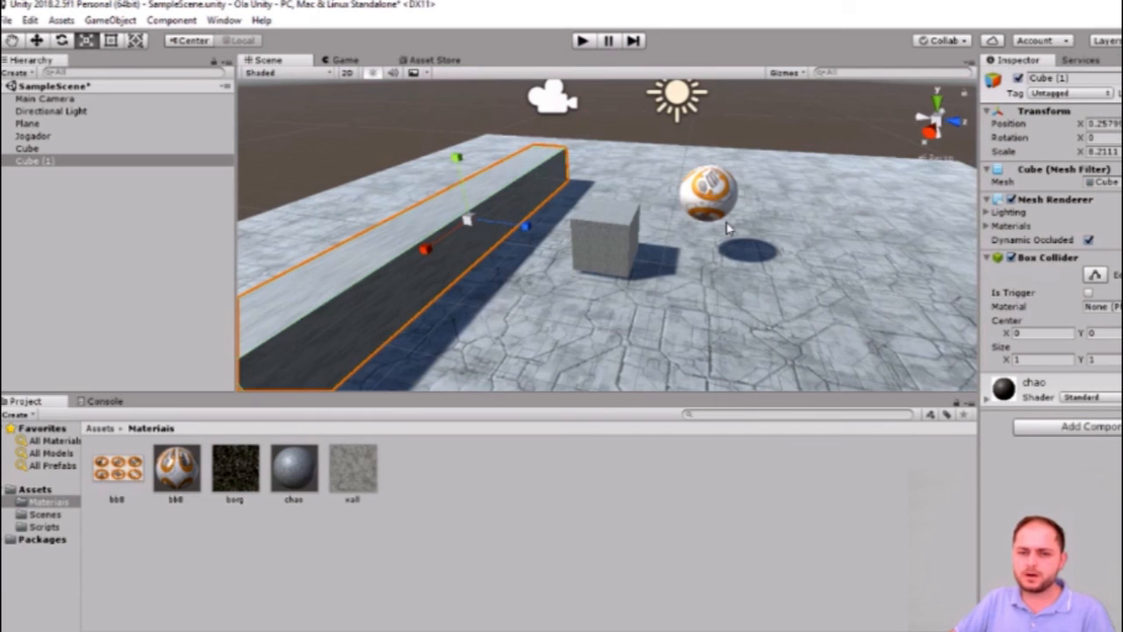